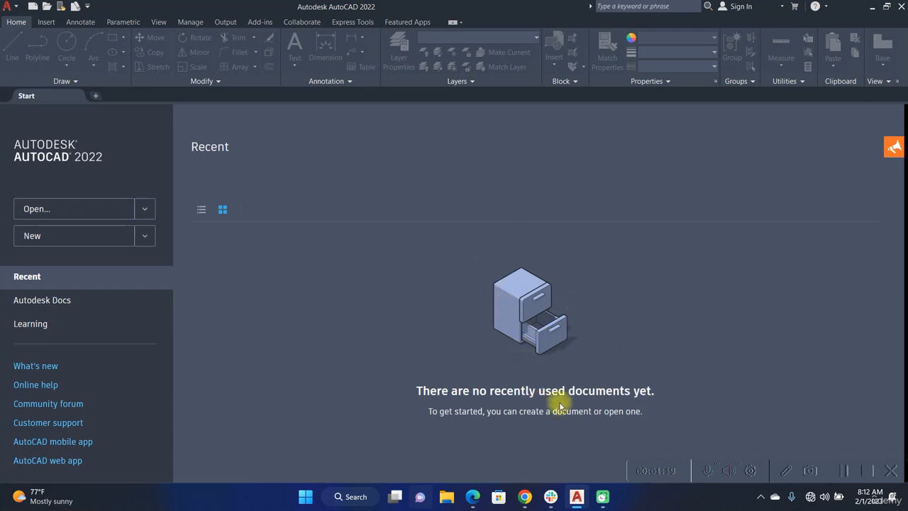
Create a new blank drawing from the start page
click(142, 236)
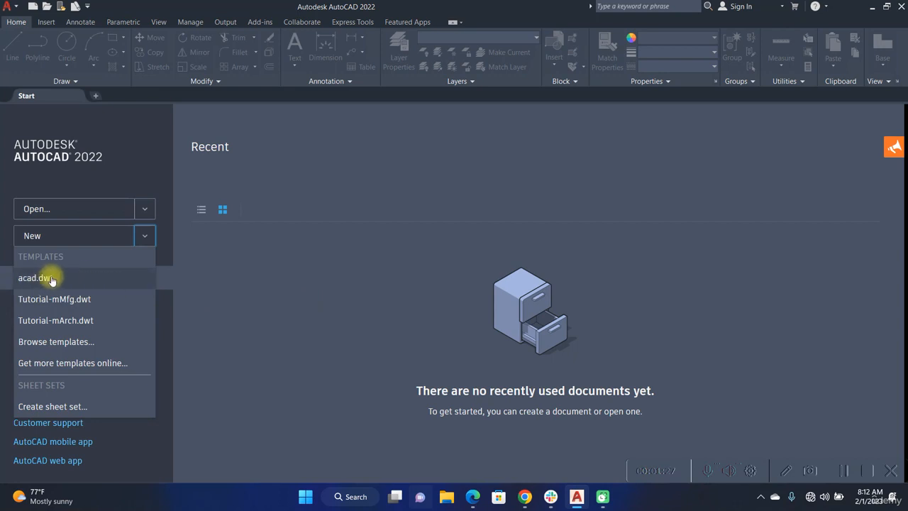
click(277, 293)
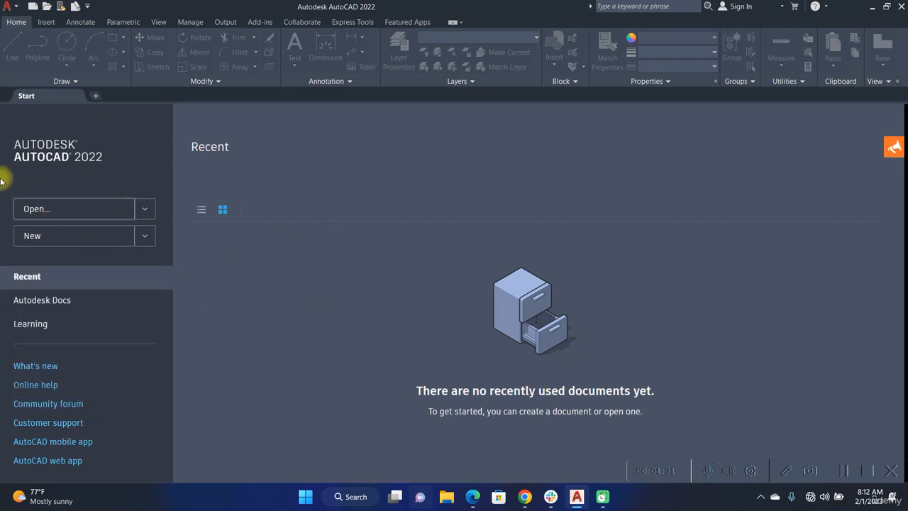
click(66, 235)
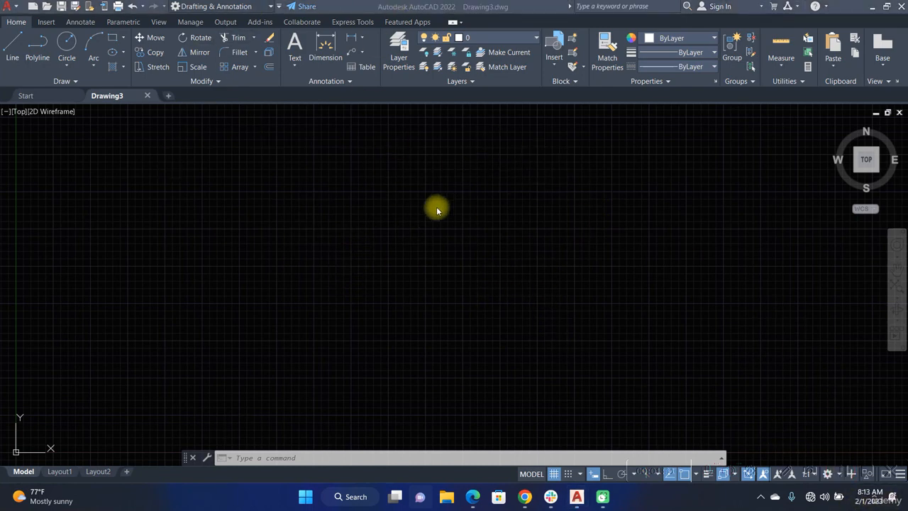
scroll(353, 190, up, 1)
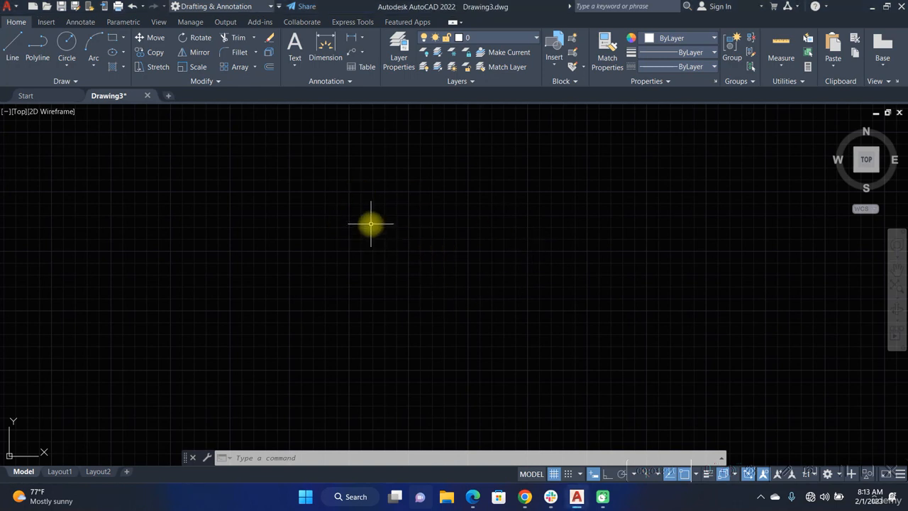
Look through the application's file commands, including the options for creating a new drawing or sheet set
click(16, 5)
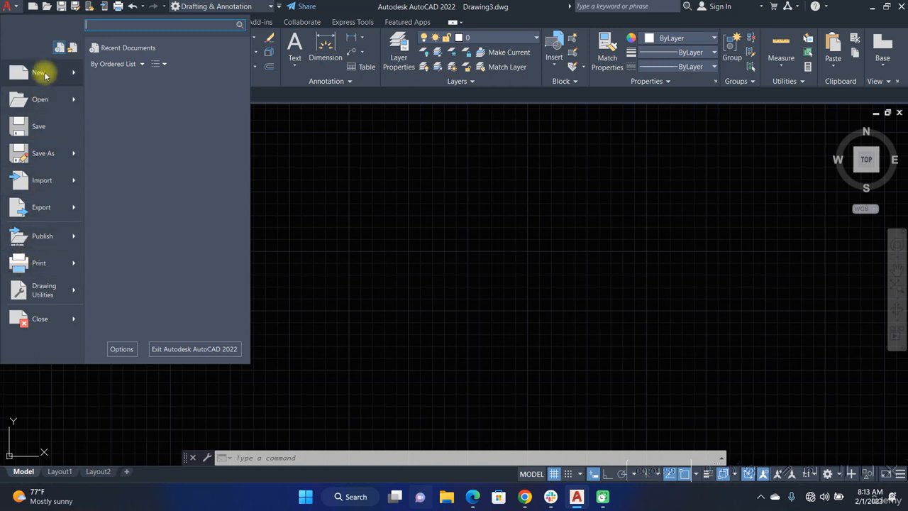
mouse_move(44, 74)
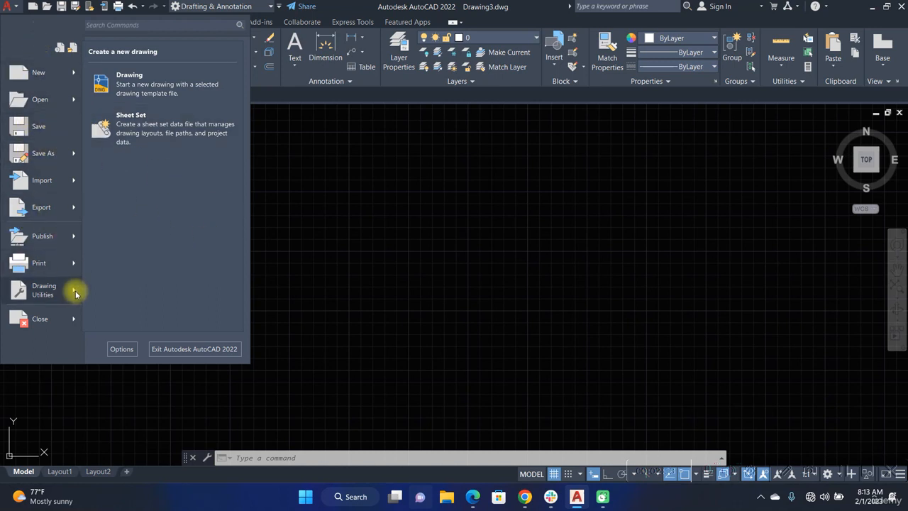
key(Escape)
key(Escape)
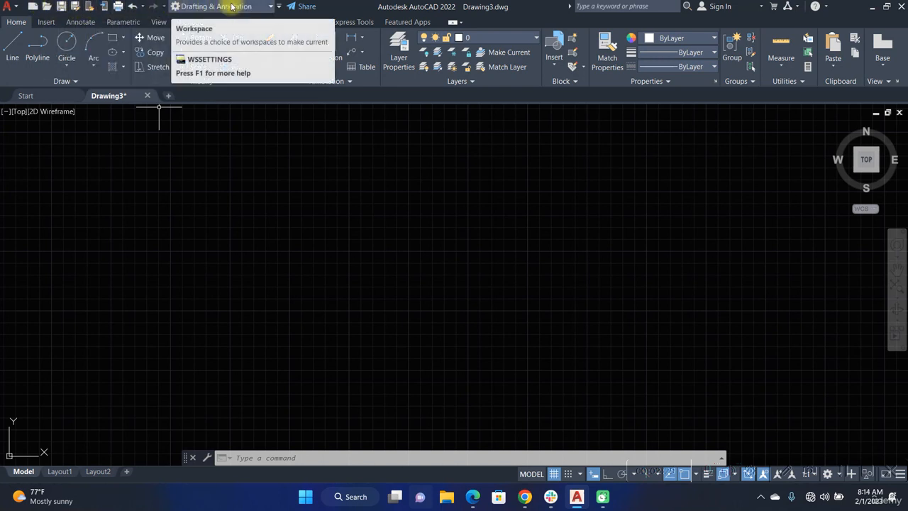
Add the Layer control to the Quick Access Toolbar and remove it again
click(279, 6)
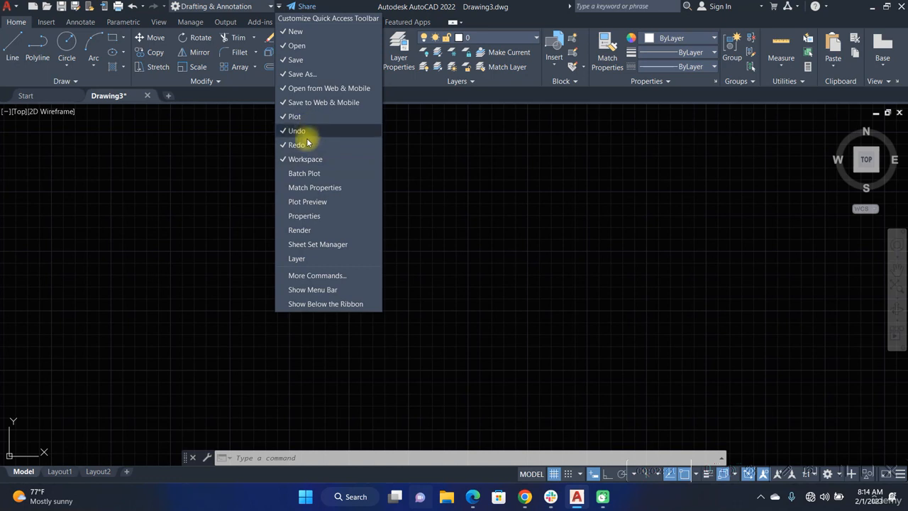
click(297, 259)
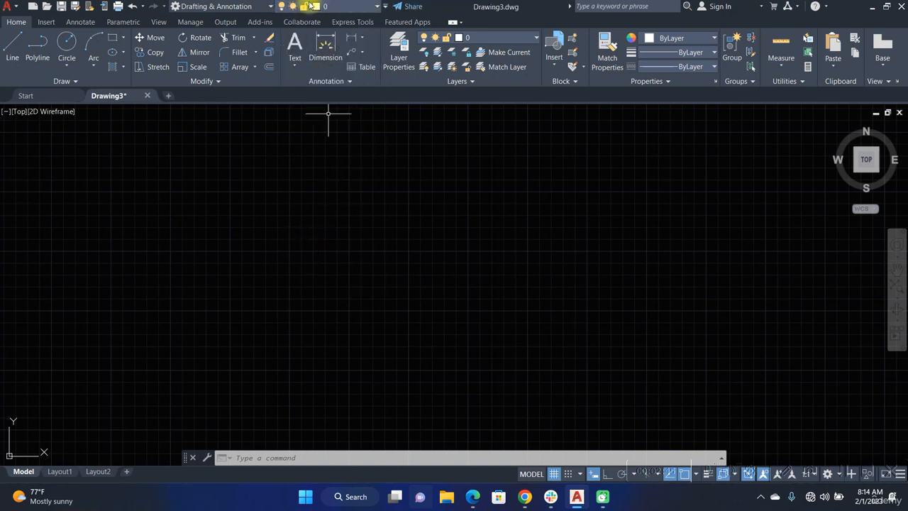
click(382, 6)
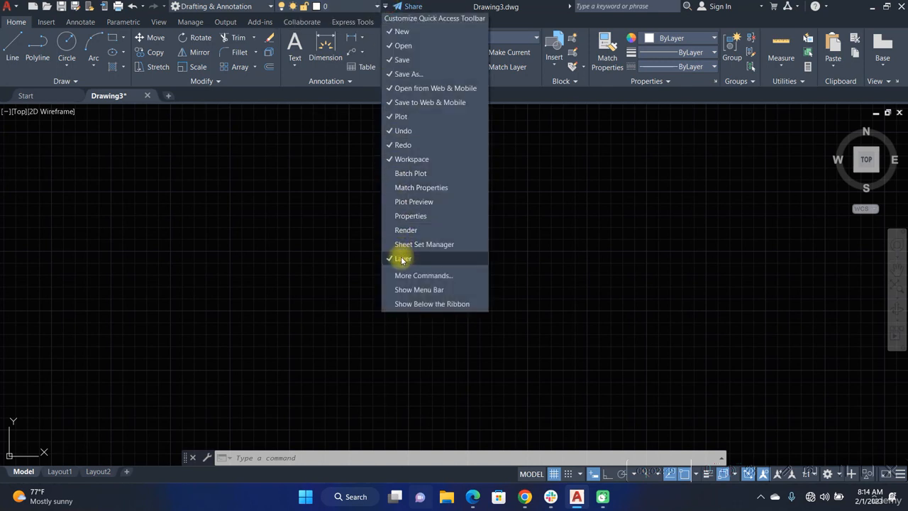
click(436, 256)
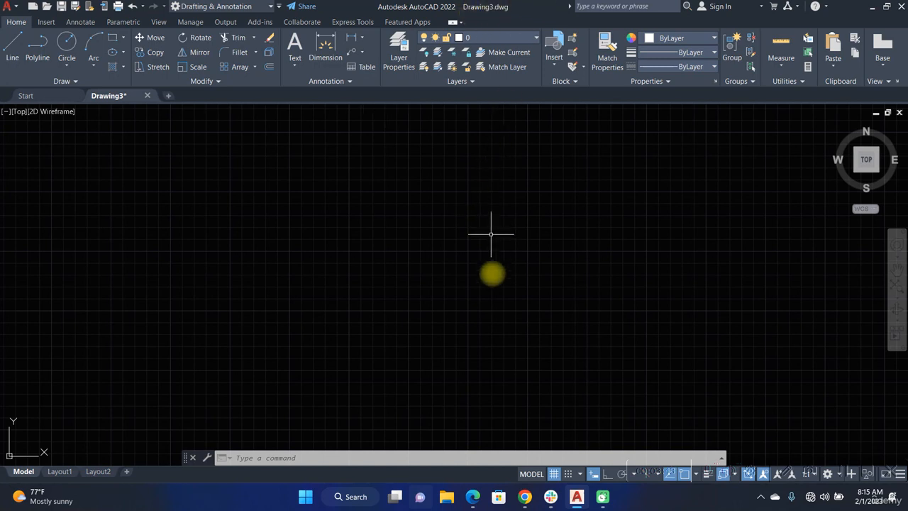
Restore the program window down from full screen and switch the drawing grid off and back on
click(883, 6)
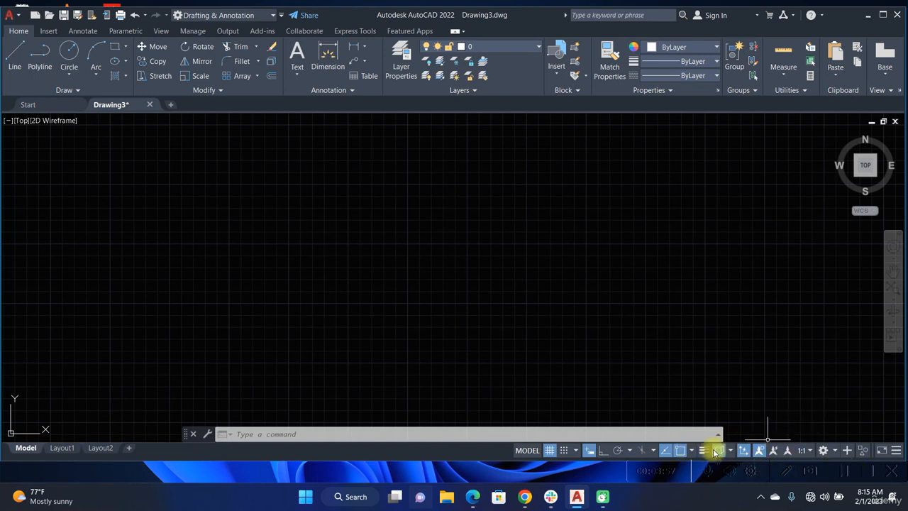
click(550, 450)
click(551, 451)
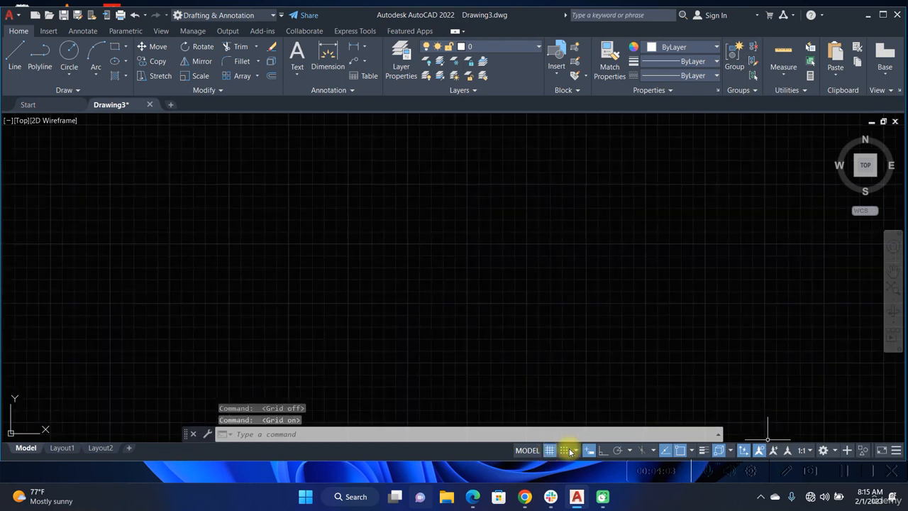
Check the snap type options, and switch snap mode on and back off
click(573, 450)
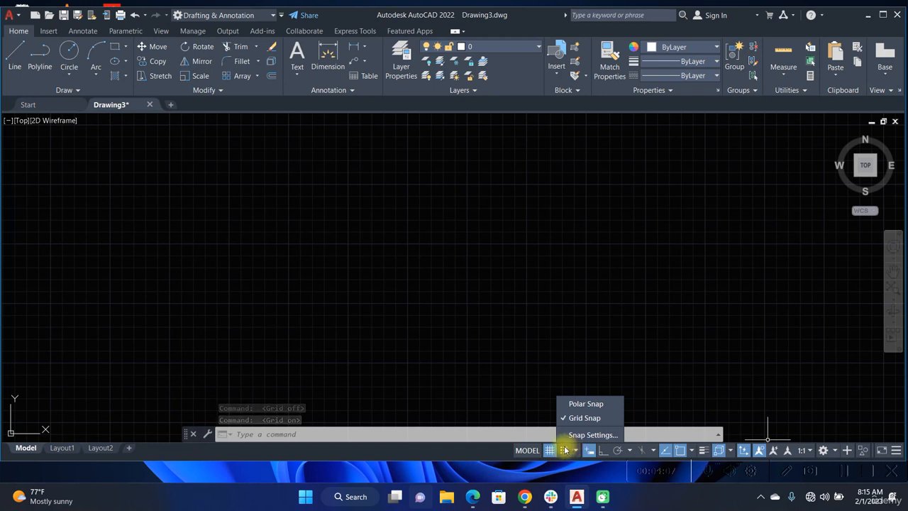
click(563, 451)
click(564, 451)
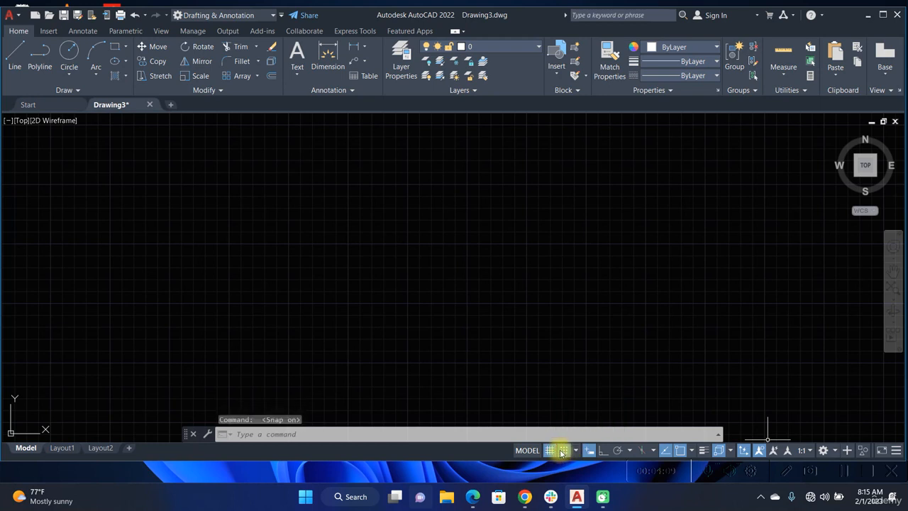
click(562, 452)
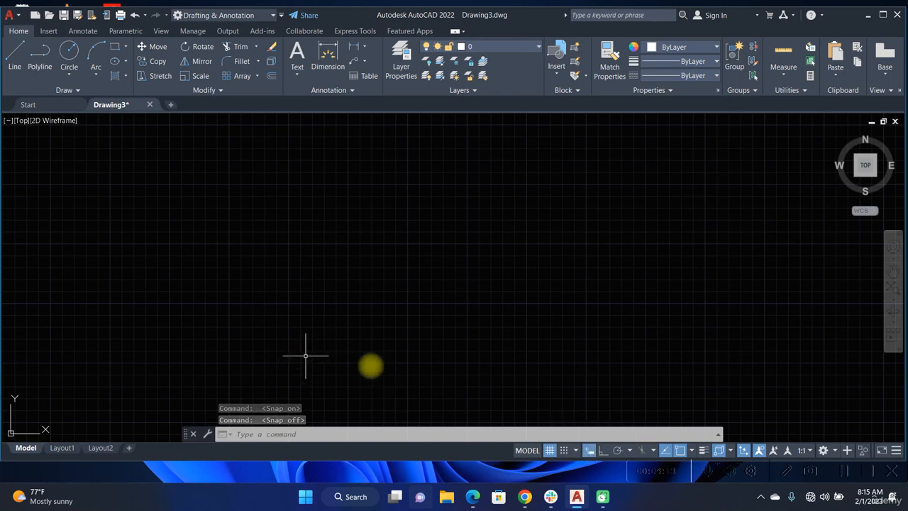
click(421, 267)
click(532, 332)
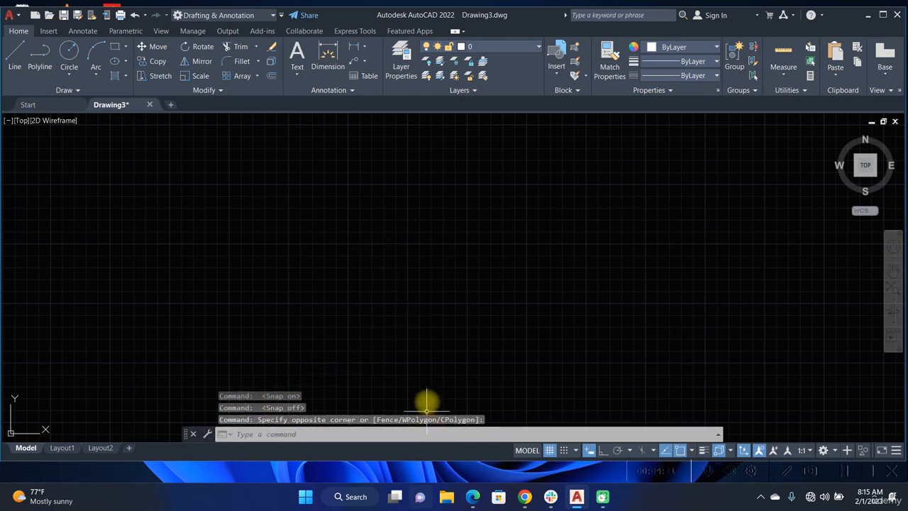
click(847, 473)
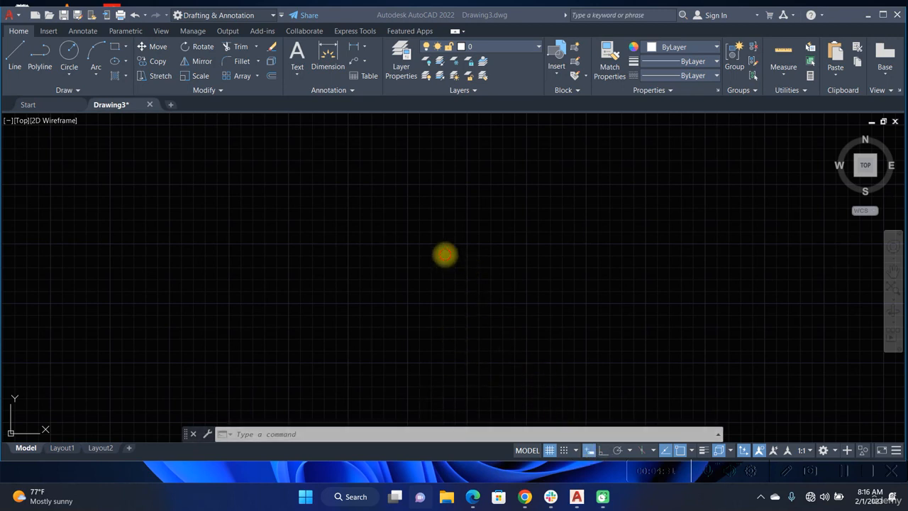
Try entering the command alias L at the cursor and in the command line without running it, and turn dynamic input back on
click(445, 255)
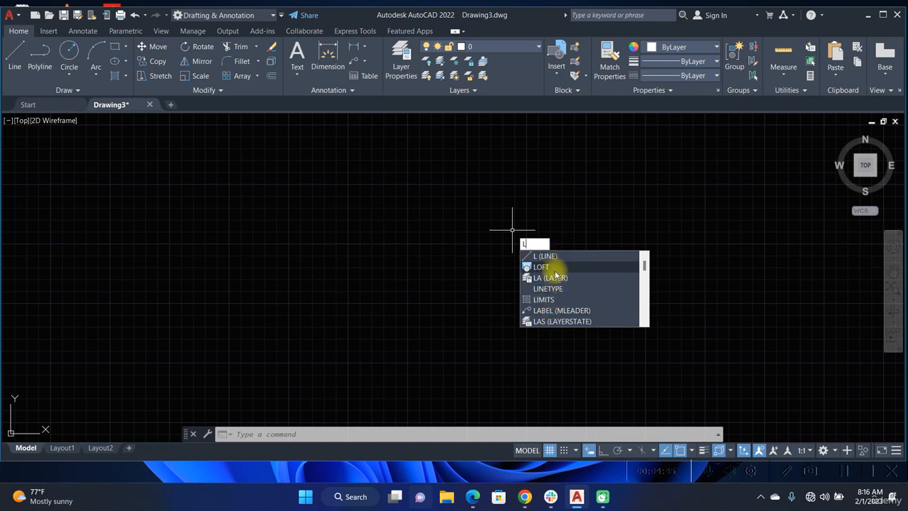
key(Escape)
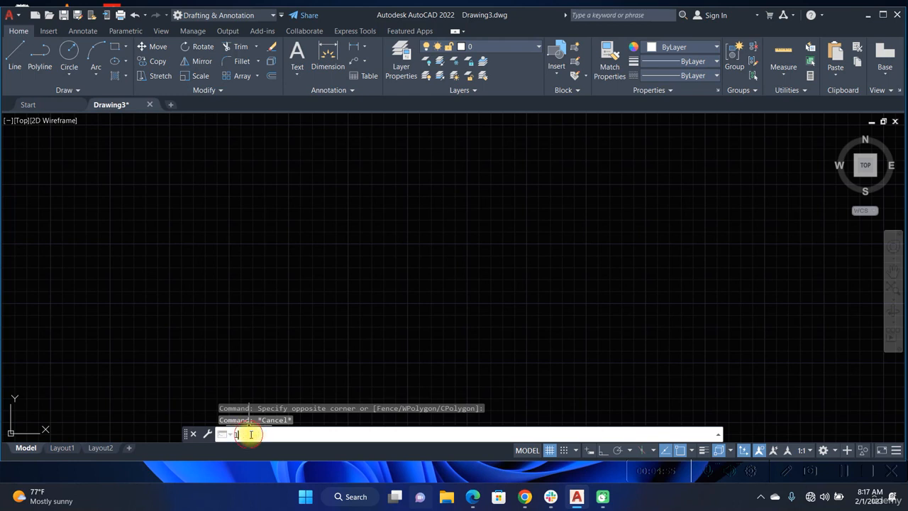
text(l)
key(Escape)
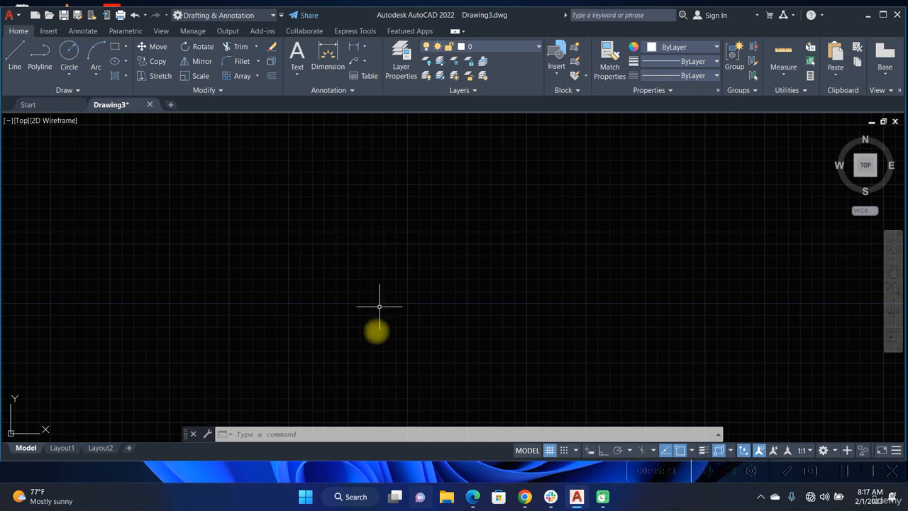
click(587, 451)
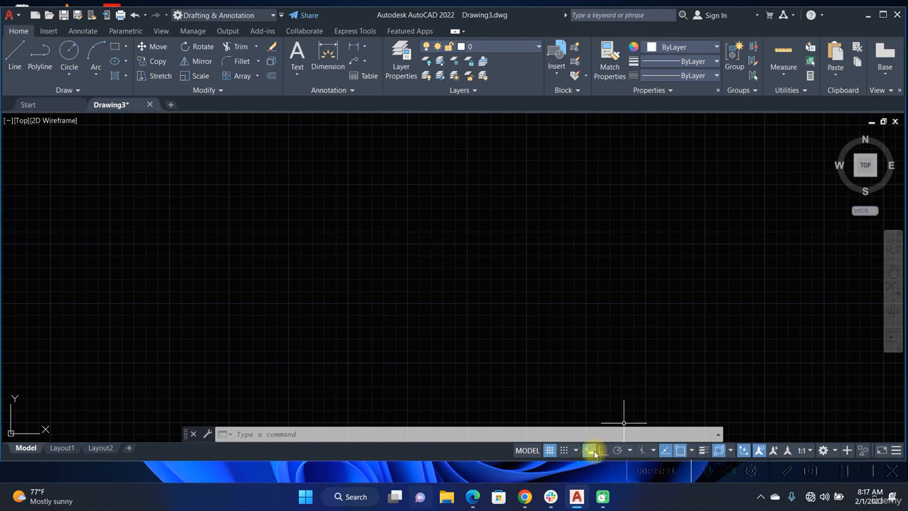
Examine the available polar tracking angles, isometric drafting planes and object snap modes without changing them
click(631, 451)
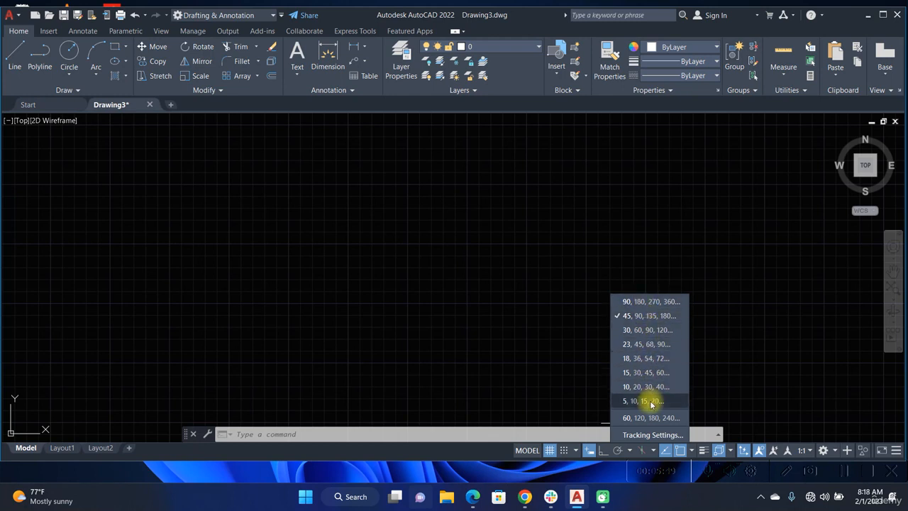
click(589, 223)
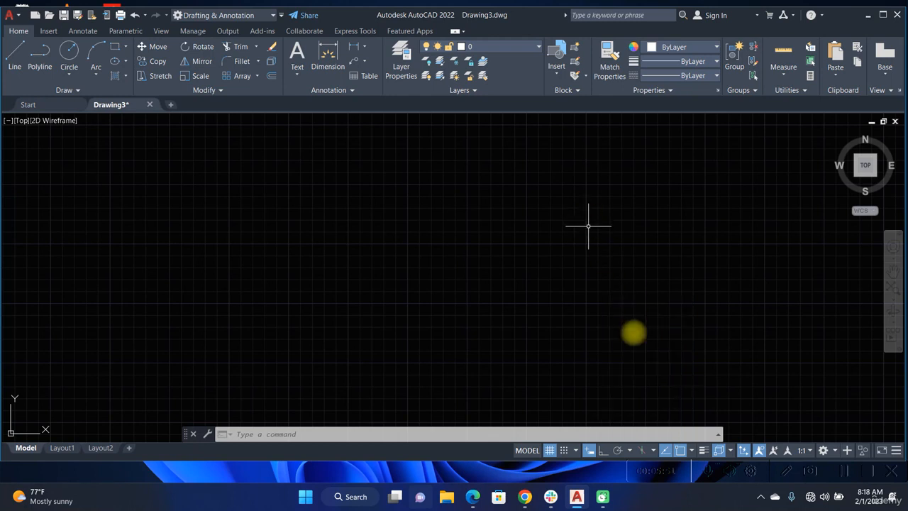
click(654, 450)
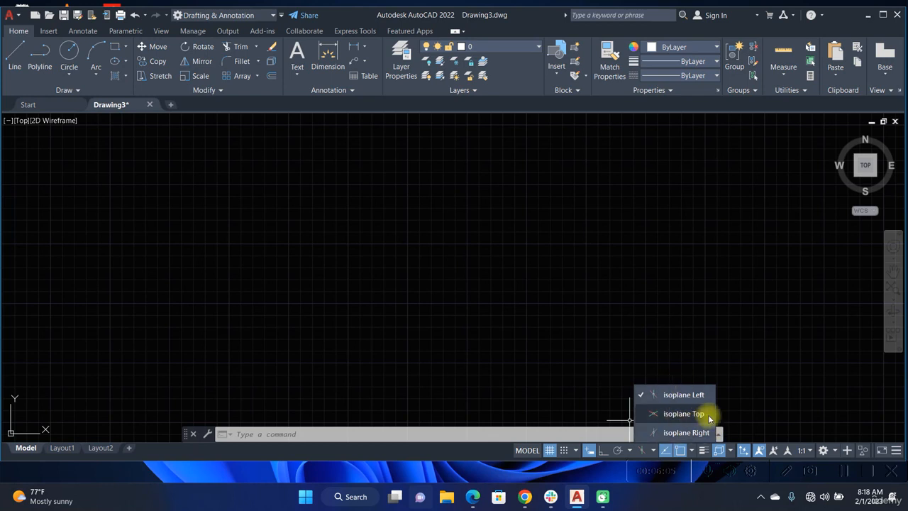
click(613, 299)
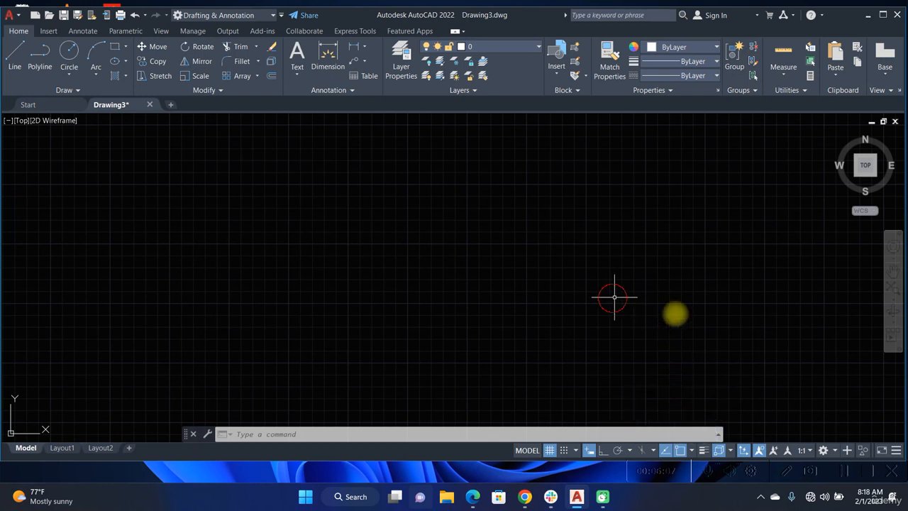
click(693, 451)
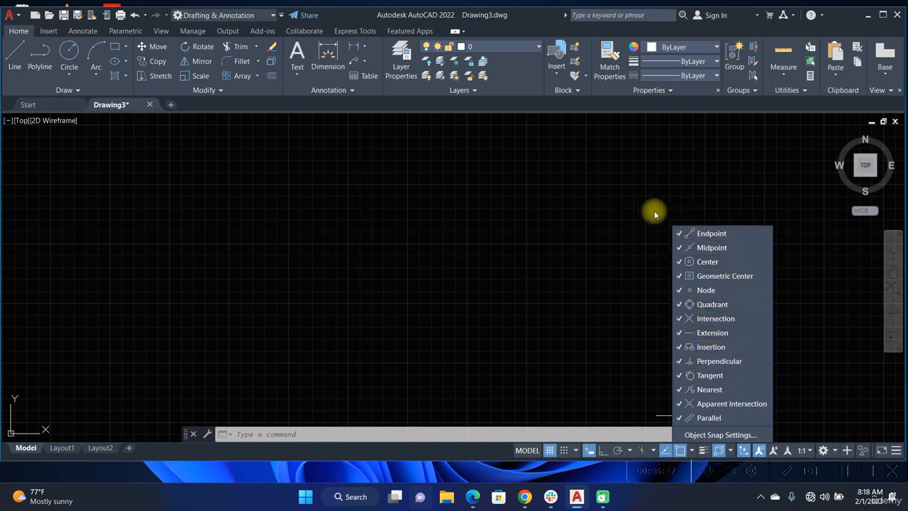
click(546, 222)
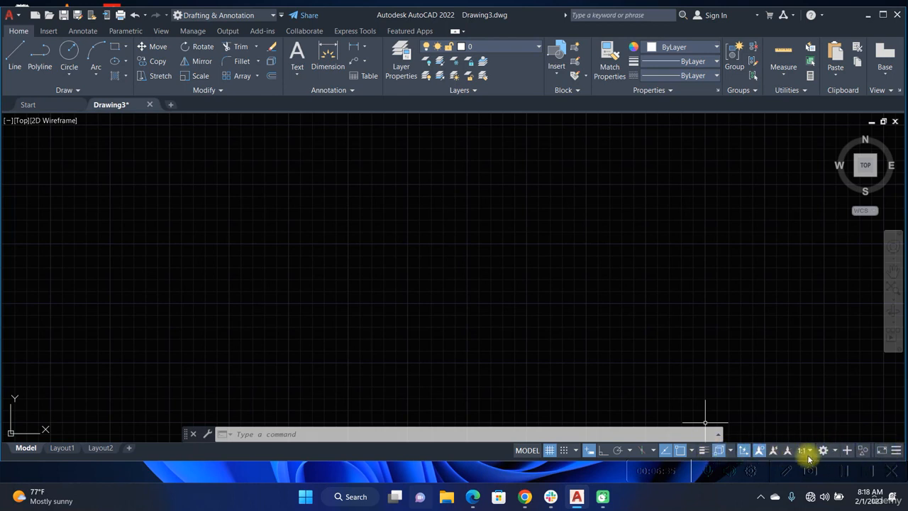
Hide and restore the LineWeight and Dynamic Input controls on the status bar
click(898, 451)
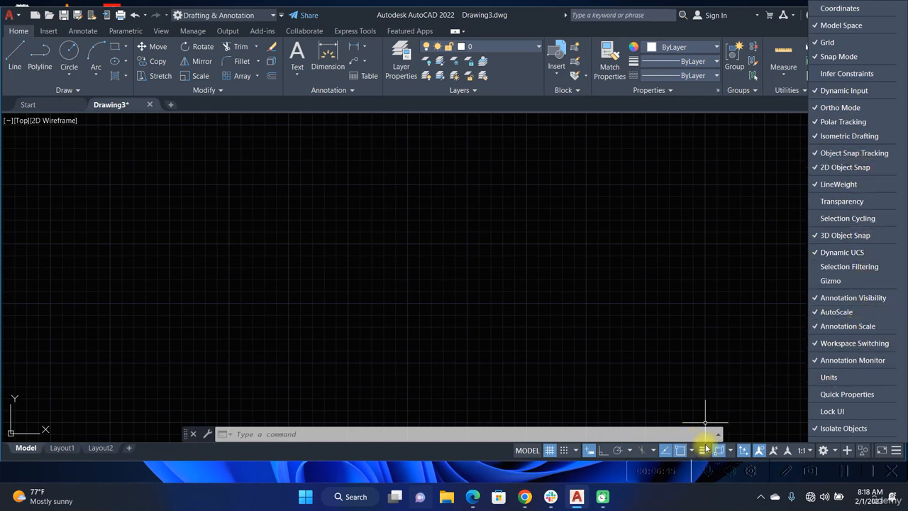
click(840, 185)
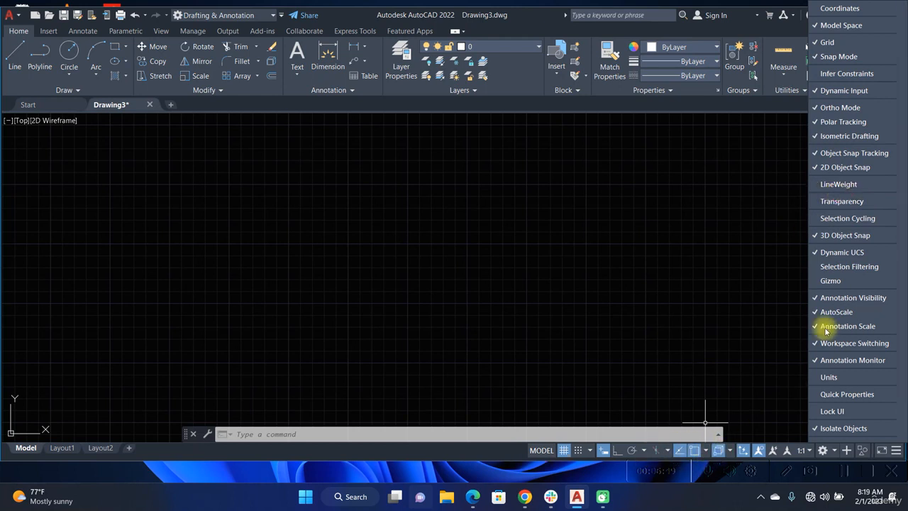
click(845, 184)
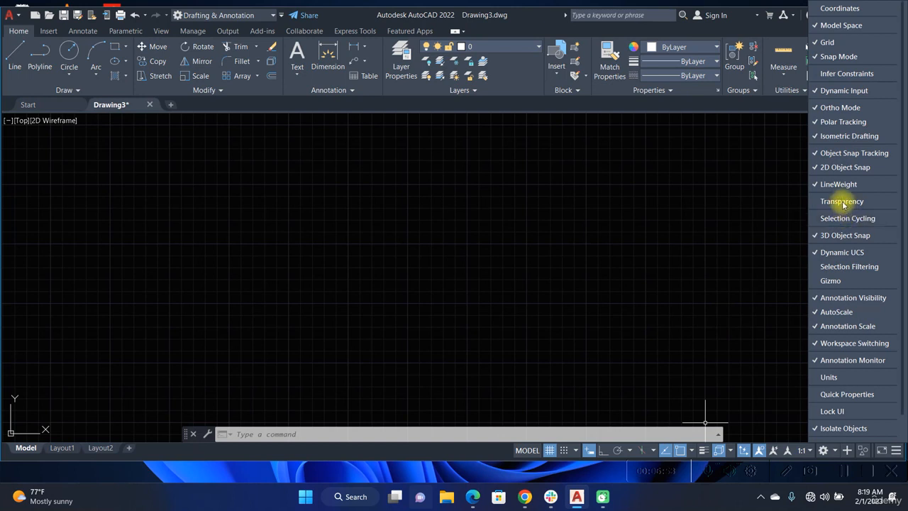
click(591, 449)
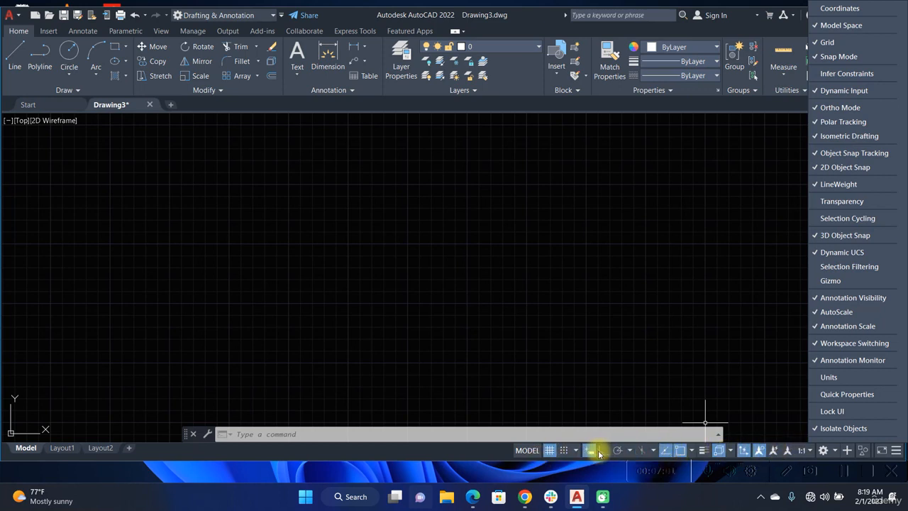
click(831, 90)
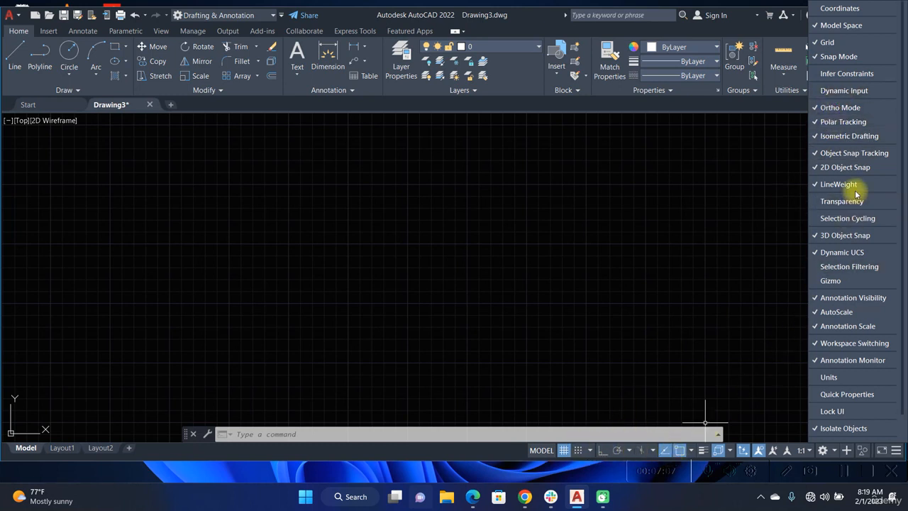
click(853, 91)
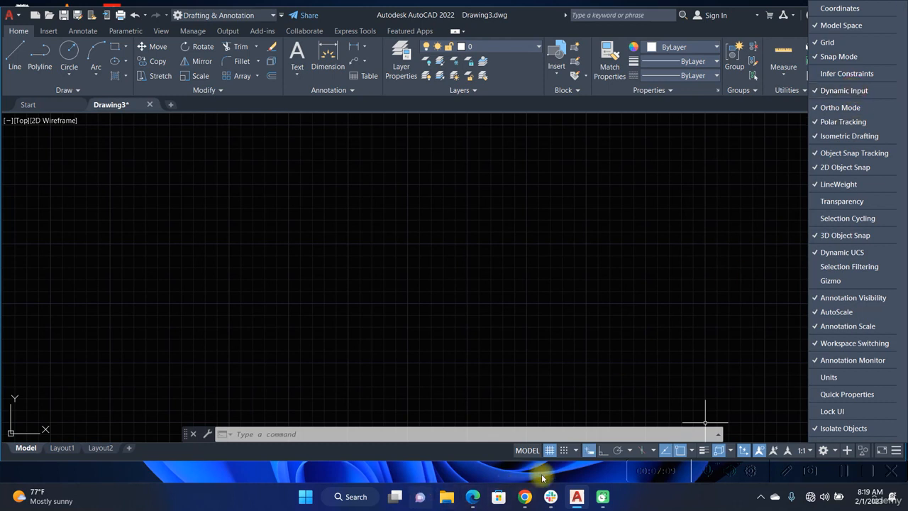
click(470, 230)
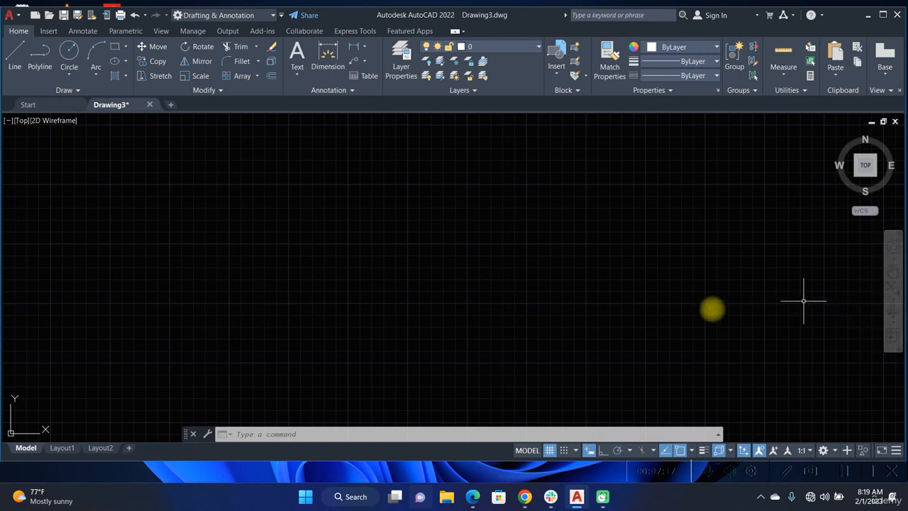
Examine the available zoom modes, such as Zoom Extents and Zoom Window, without choosing one
click(892, 298)
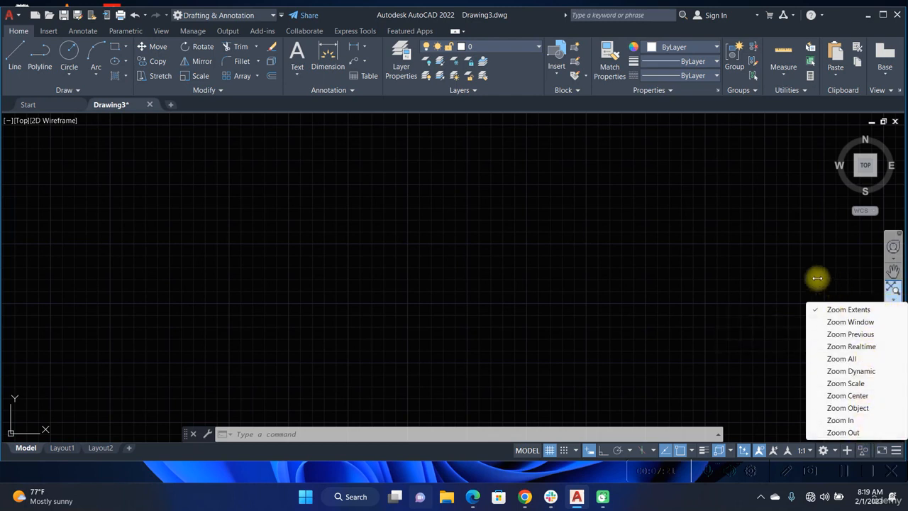
click(517, 259)
click(293, 241)
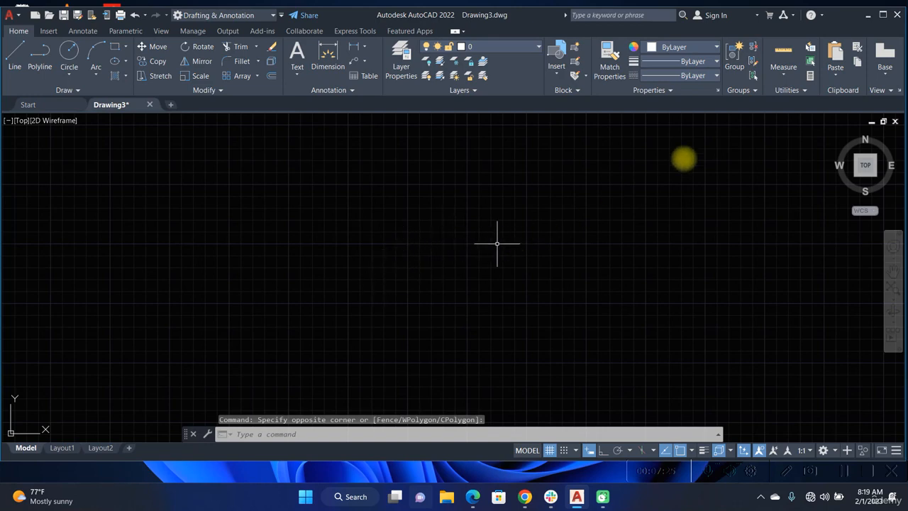
Maximize the program window, and practise zooming in and out and panning across the empty drawing area
click(882, 14)
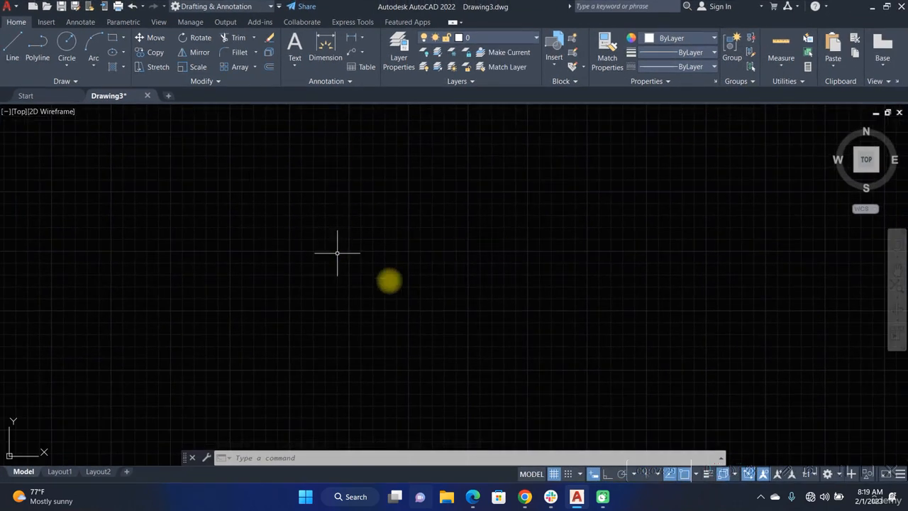
scroll(406, 234, up, 2)
scroll(406, 234, up, 1)
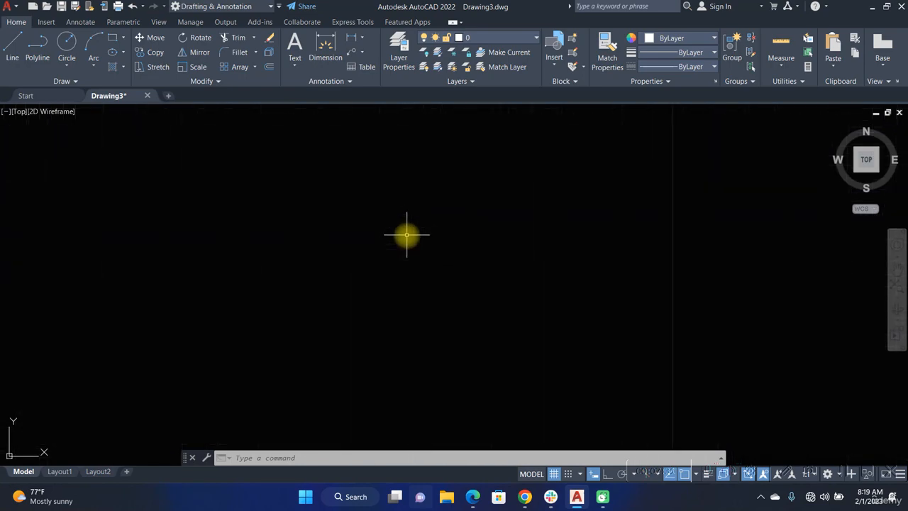
scroll(406, 234, down, 3)
scroll(406, 238, up, 1)
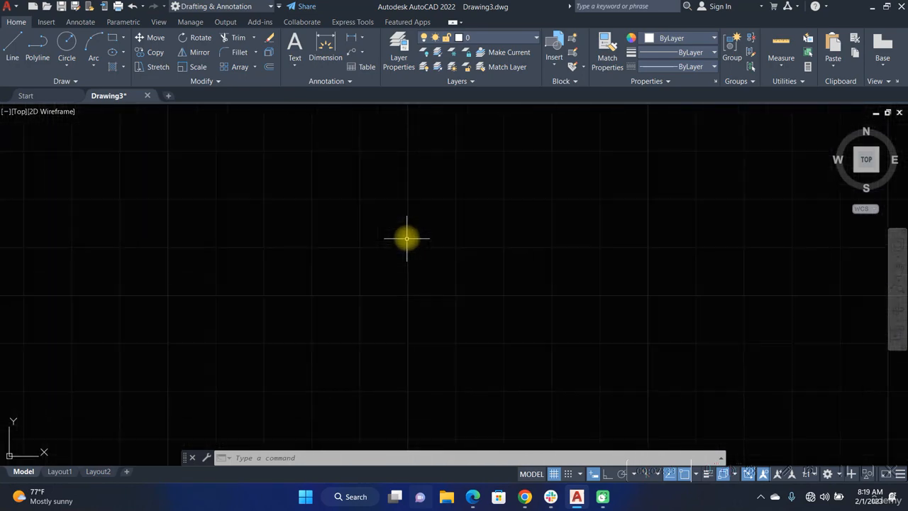
scroll(407, 238, up, 3)
middle_drag(442, 234, 351, 242)
middle_drag(226, 243, 354, 172)
scroll(407, 250, down, 1)
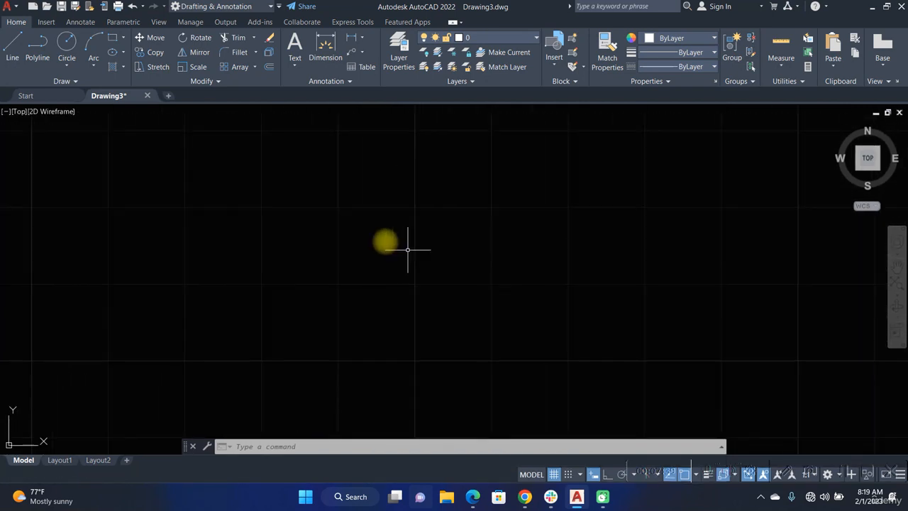
scroll(358, 222, down, 1)
scroll(394, 224, down, 1)
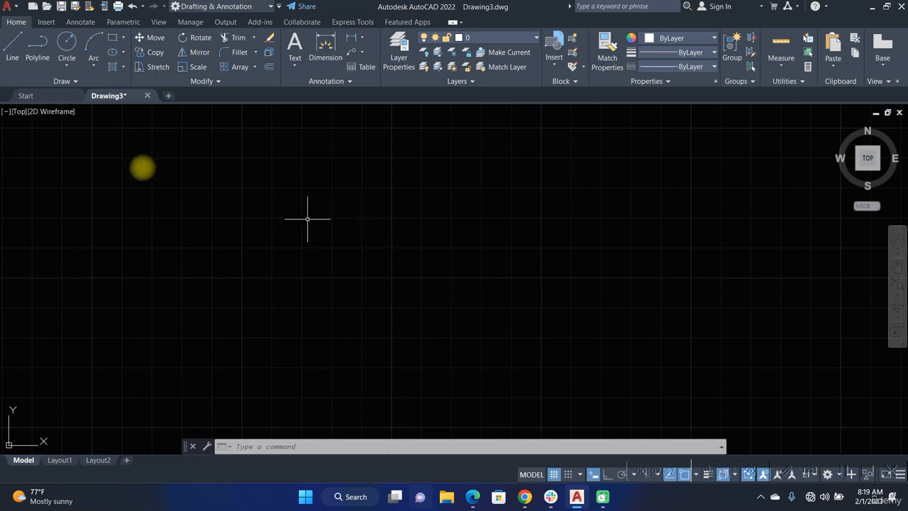
Open the Units settings from the drawing utilities and close them without making changes
click(14, 7)
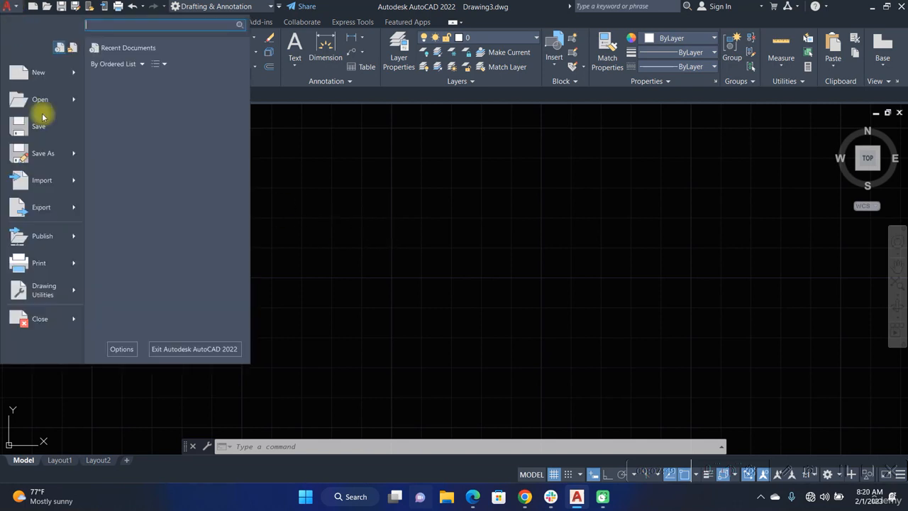
mouse_move(73, 294)
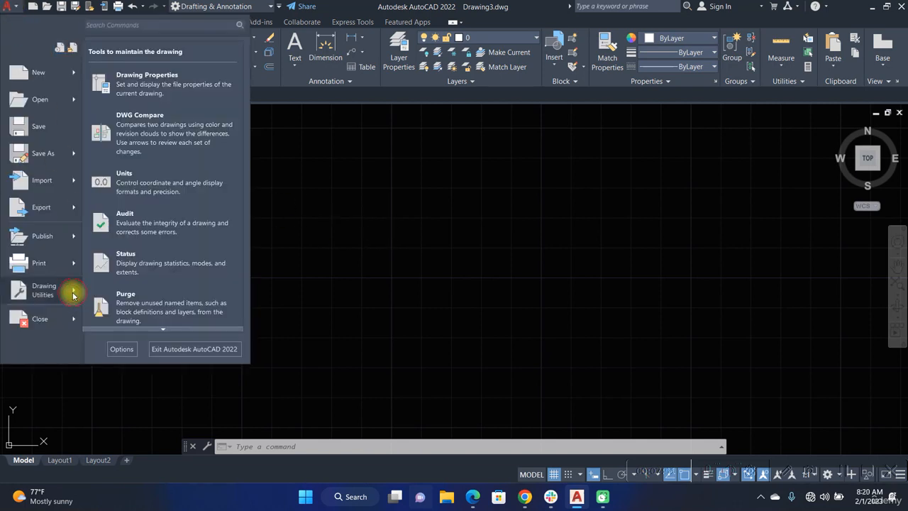
click(147, 186)
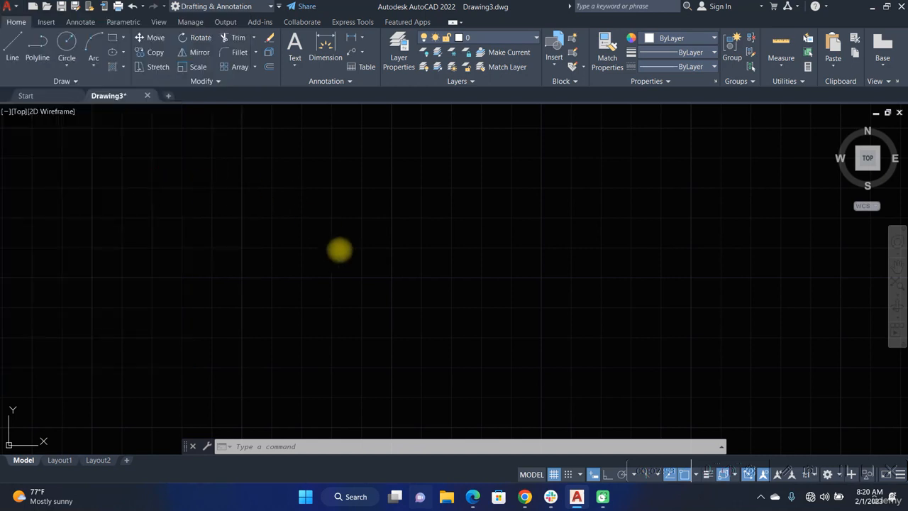
key(Escape)
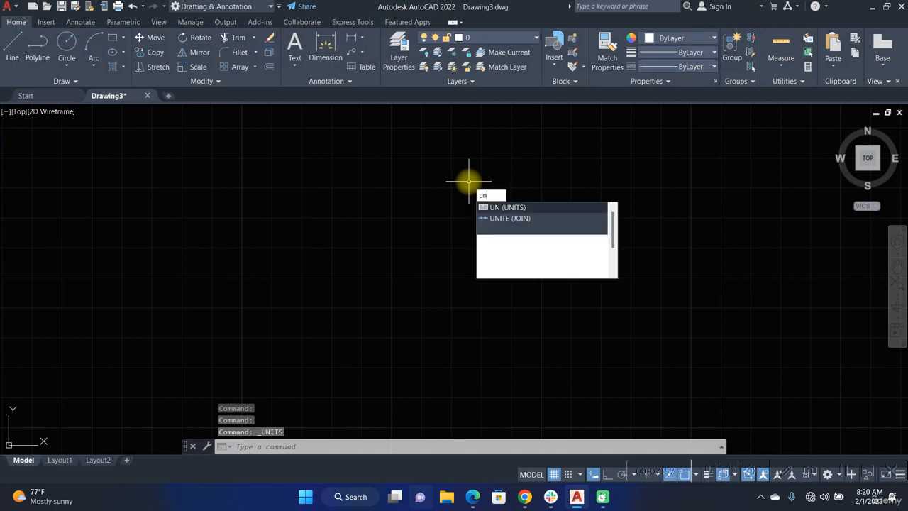
Set the drawing units to decimal length type with 0.00 precision and millimeters for scaling inserted content
key(Return)
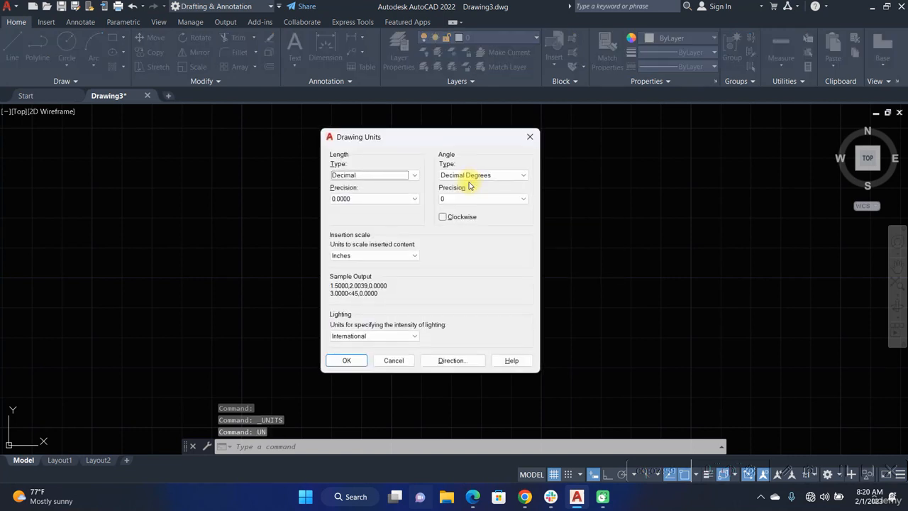
click(363, 178)
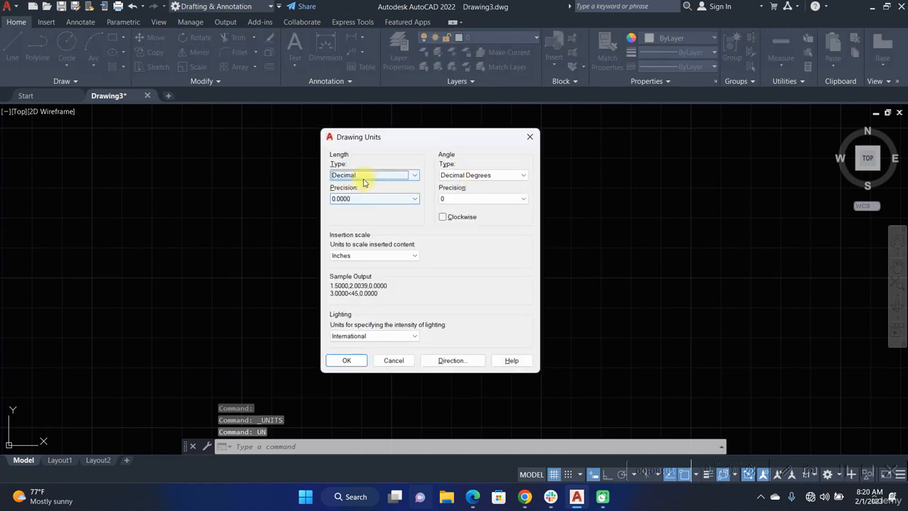
click(380, 180)
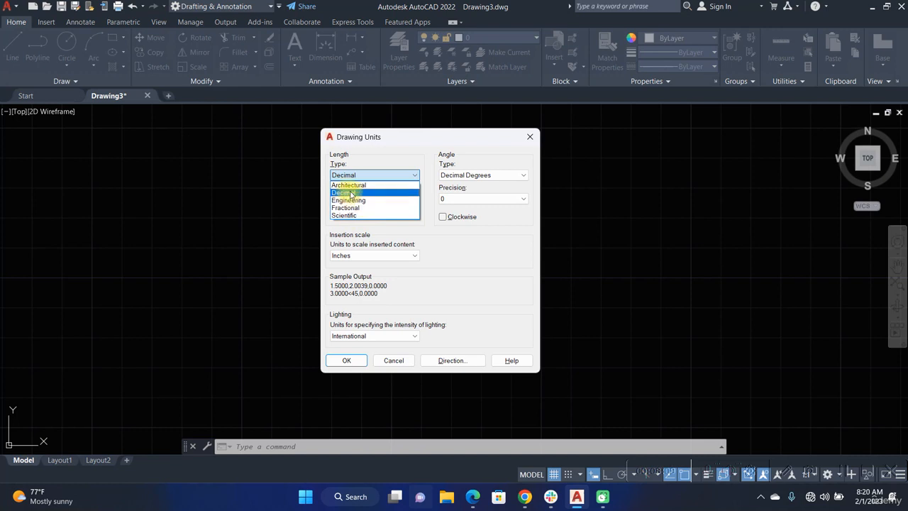
click(350, 193)
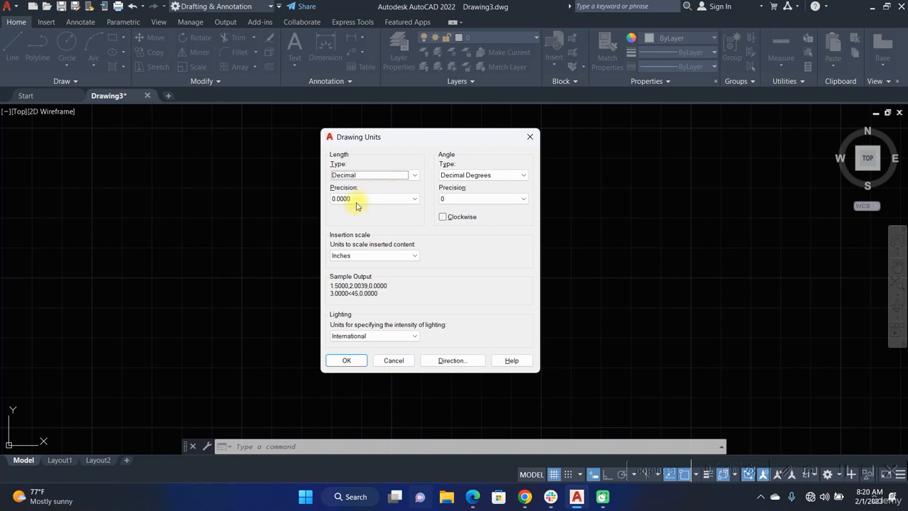
click(368, 200)
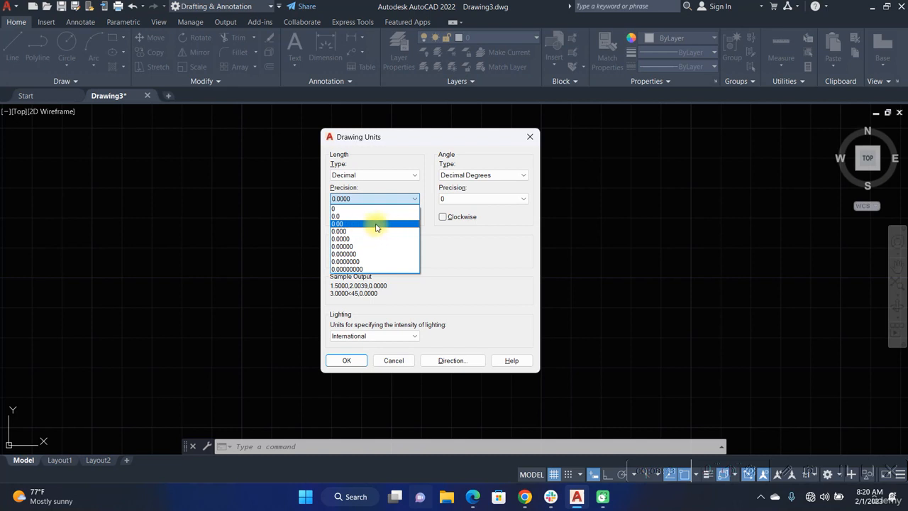
click(375, 224)
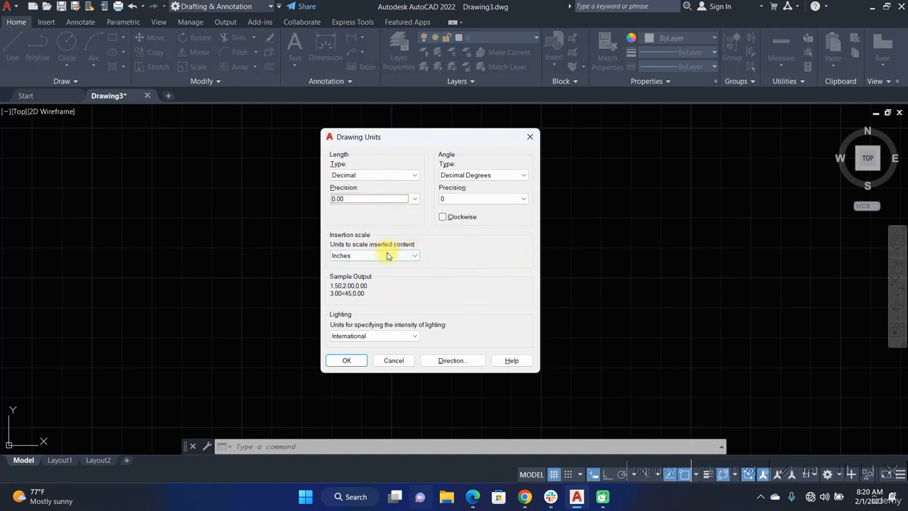
click(359, 257)
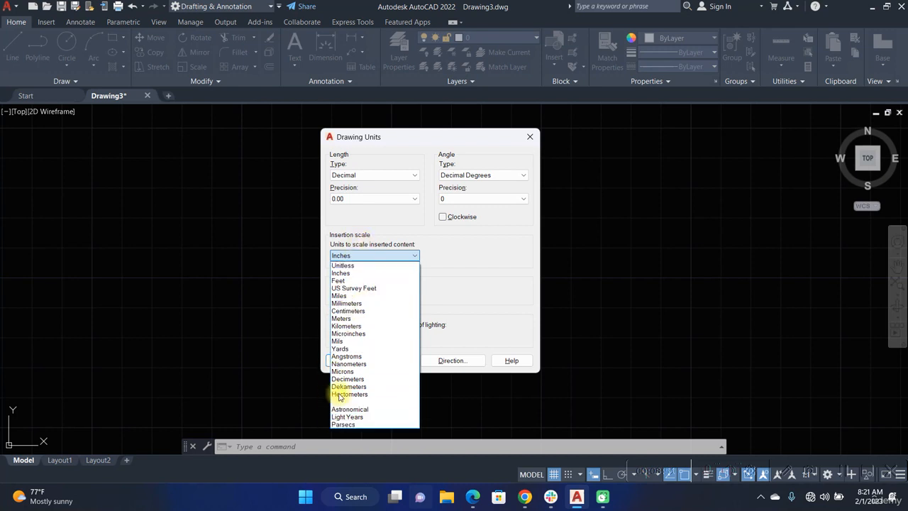
click(360, 303)
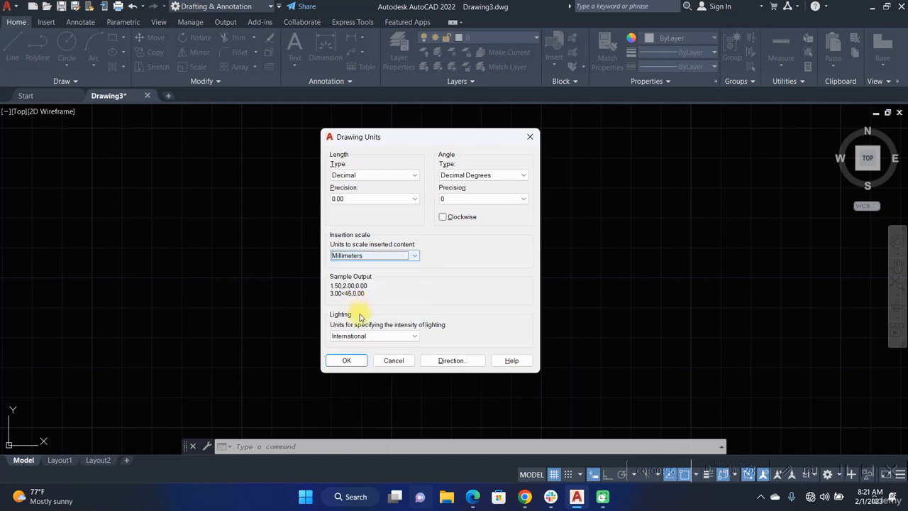
click(346, 359)
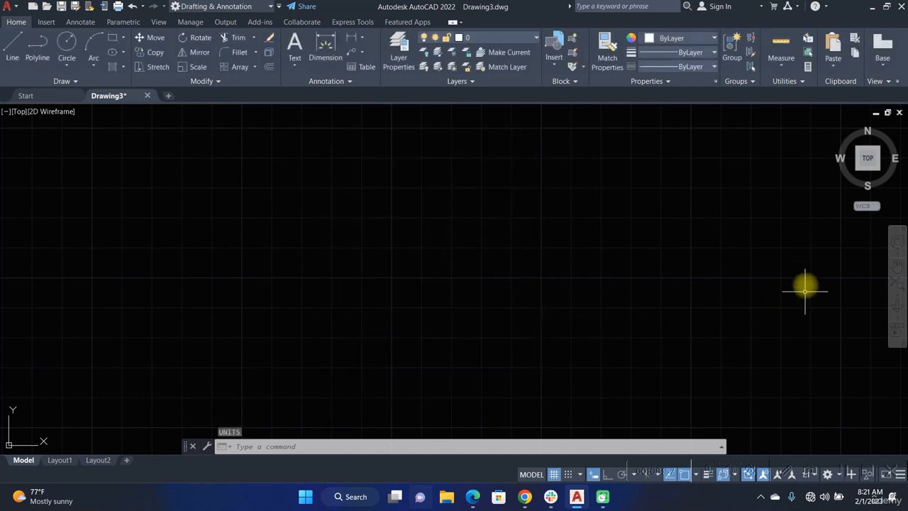
Restore the program window to its smaller, non-maximized size
click(887, 5)
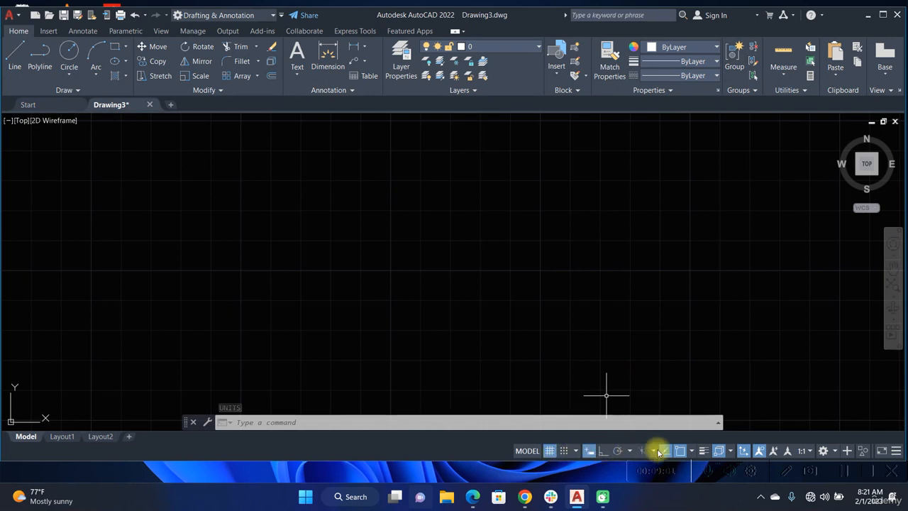
click(395, 166)
click(431, 243)
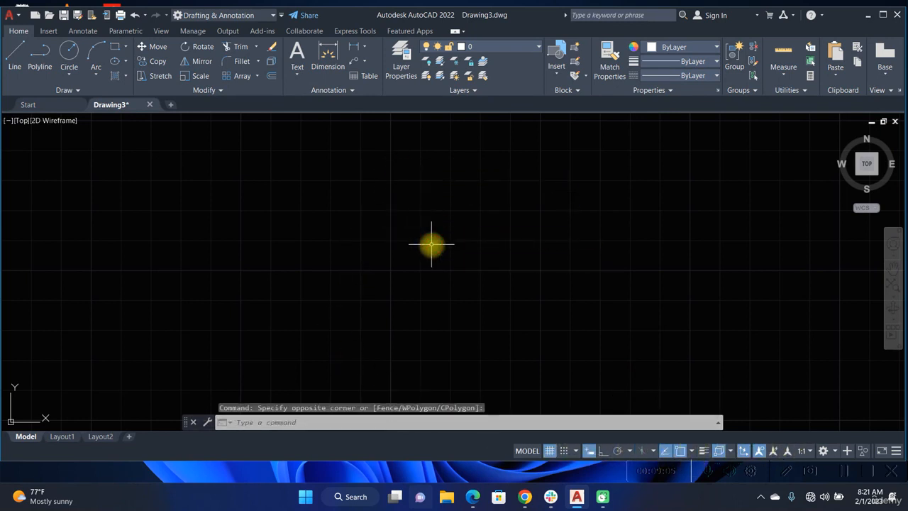
Open the drafting settings with the DS alias and examine the polar tracking, object snap and 3D object snap options
text(d)
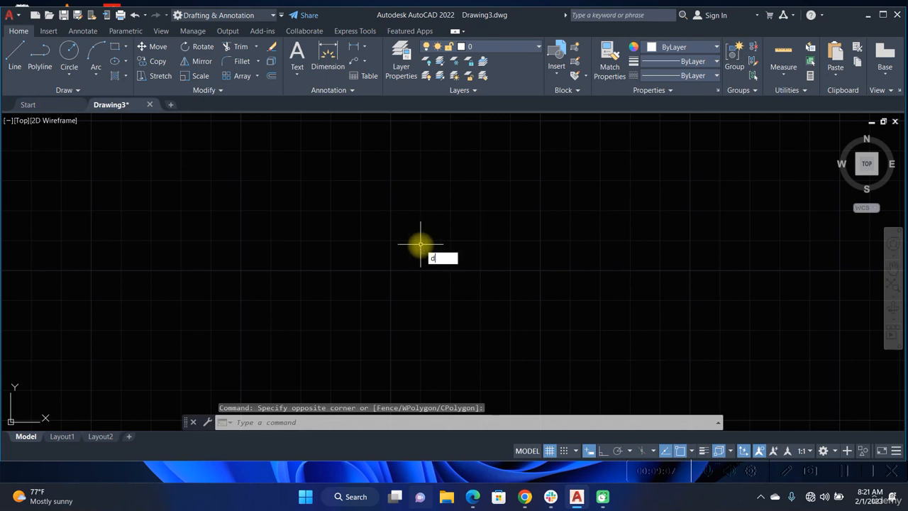
text(s)
key(space)
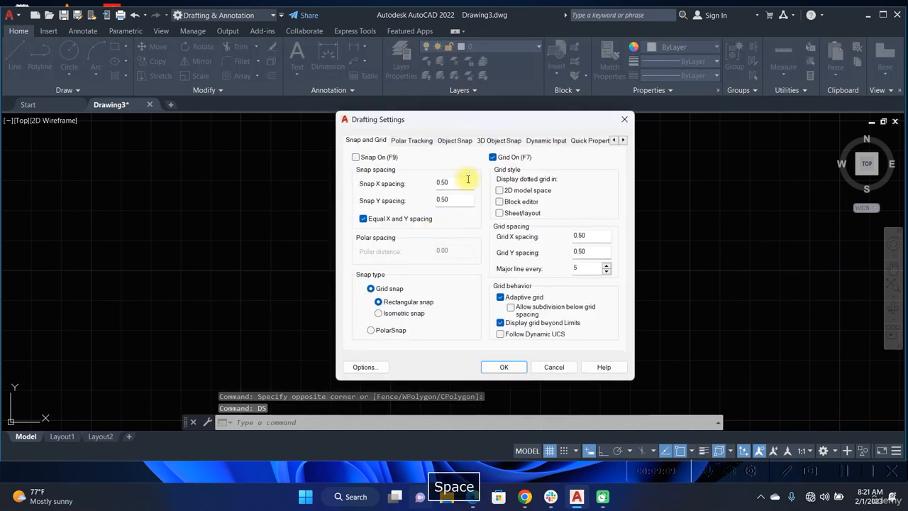
click(407, 141)
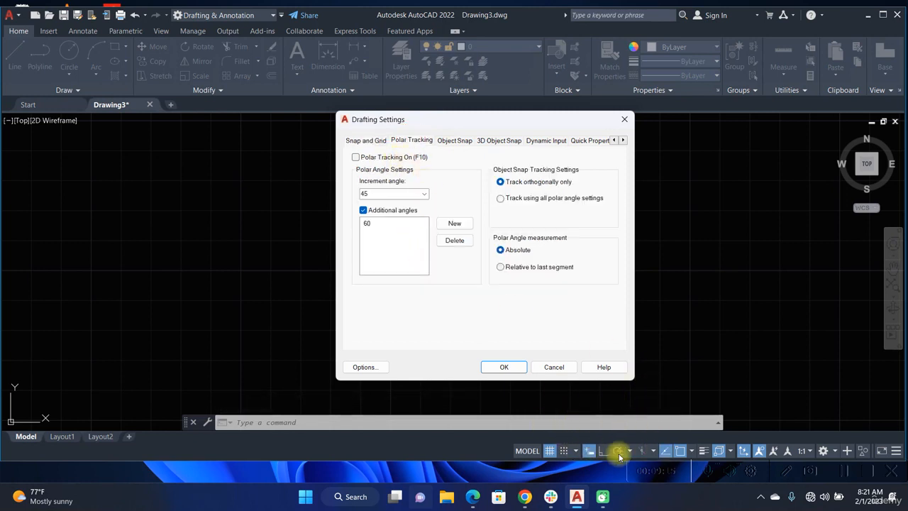
click(454, 141)
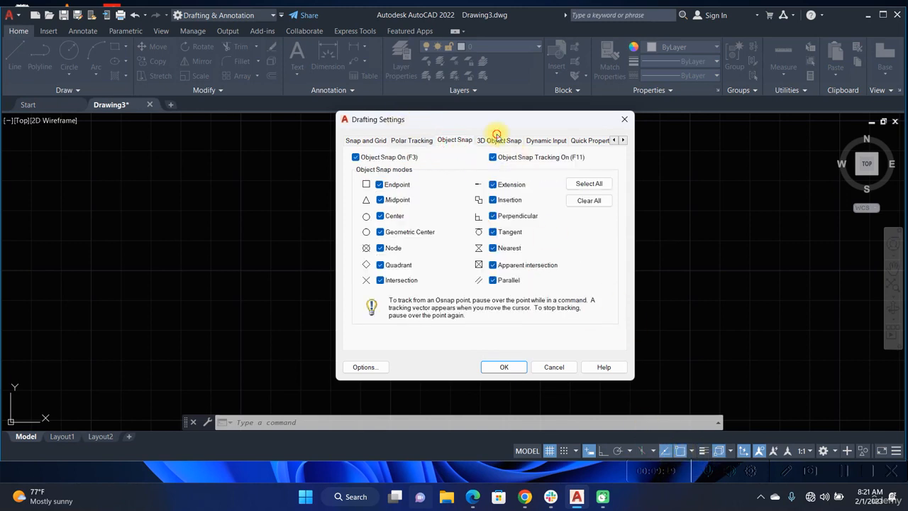
click(496, 137)
click(533, 140)
click(507, 140)
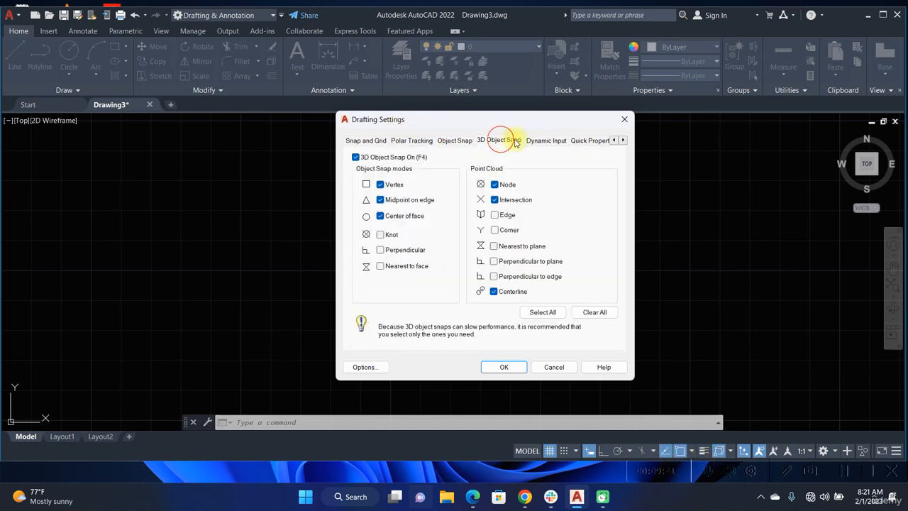
Try switching the grid snap type between isometric and rectangular, and close the drafting settings without applying anything
click(370, 140)
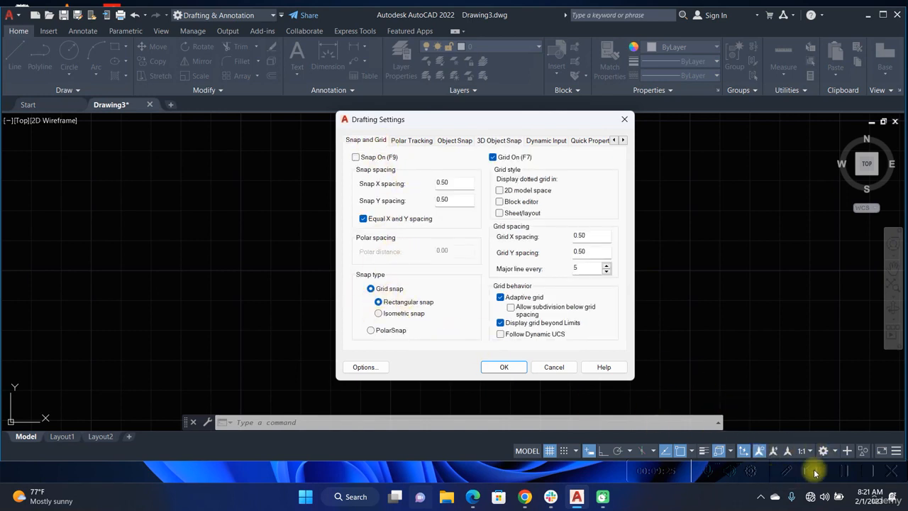
click(387, 315)
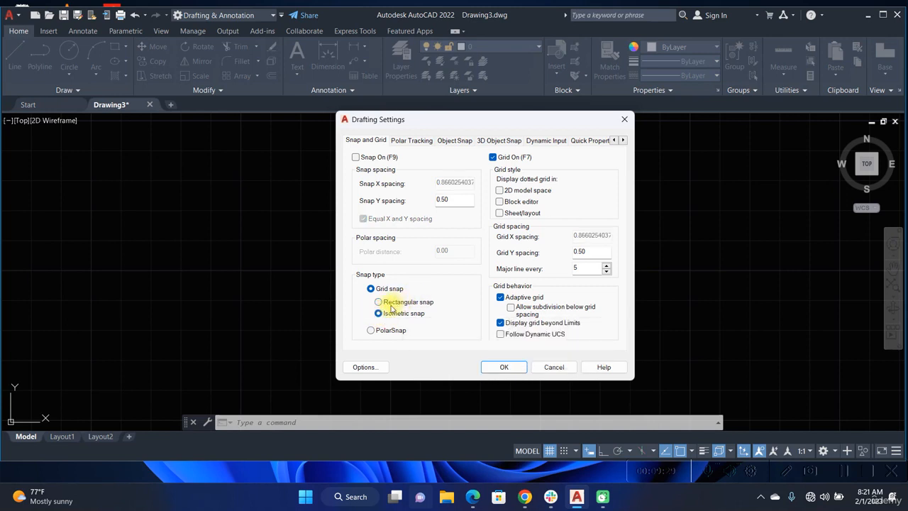
click(397, 302)
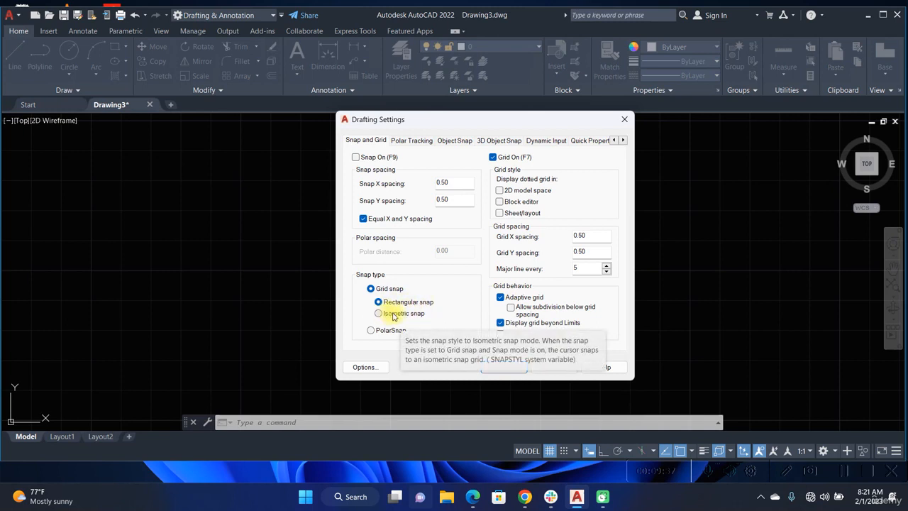
click(397, 314)
click(402, 302)
click(548, 366)
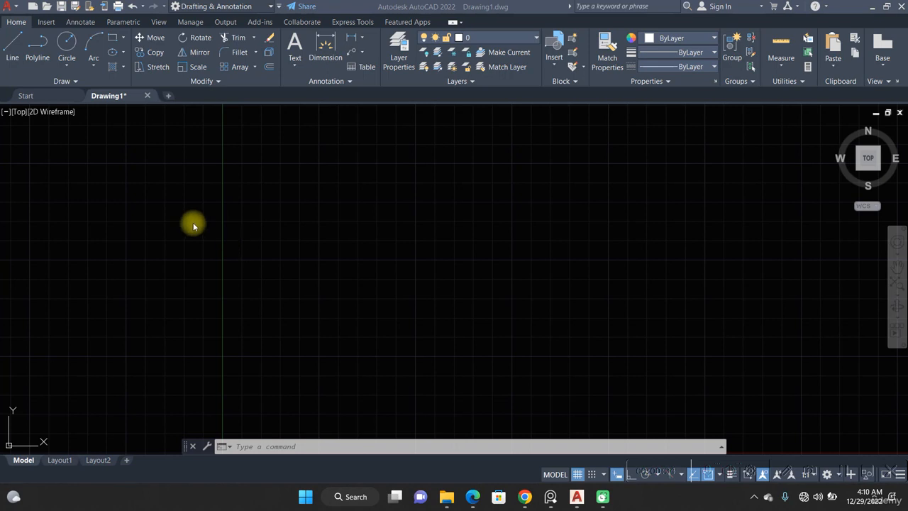
Draw a single, slightly rising line segment in the empty drawing area with the Line command
click(370, 303)
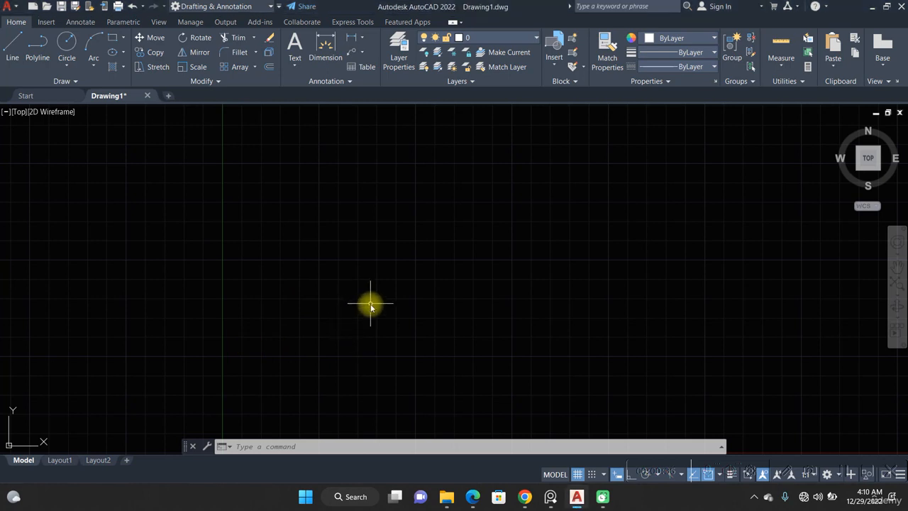
text(l)
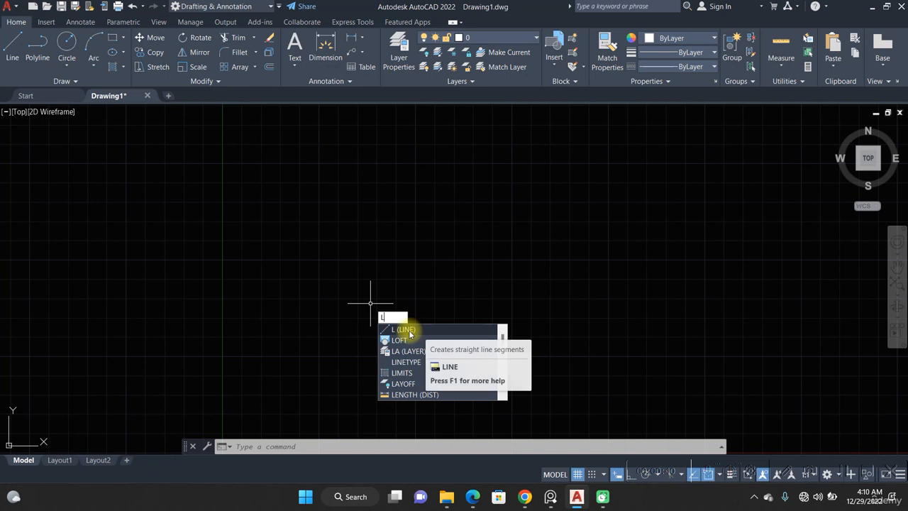
click(424, 328)
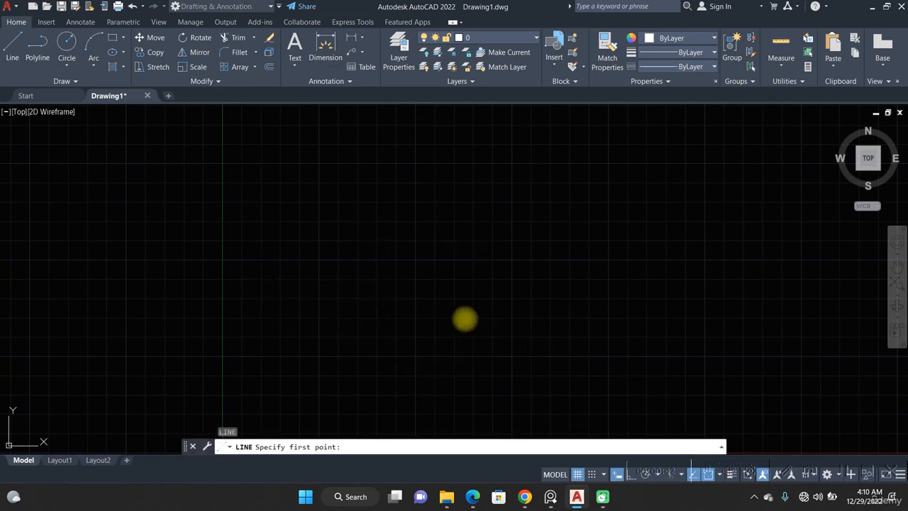
click(268, 275)
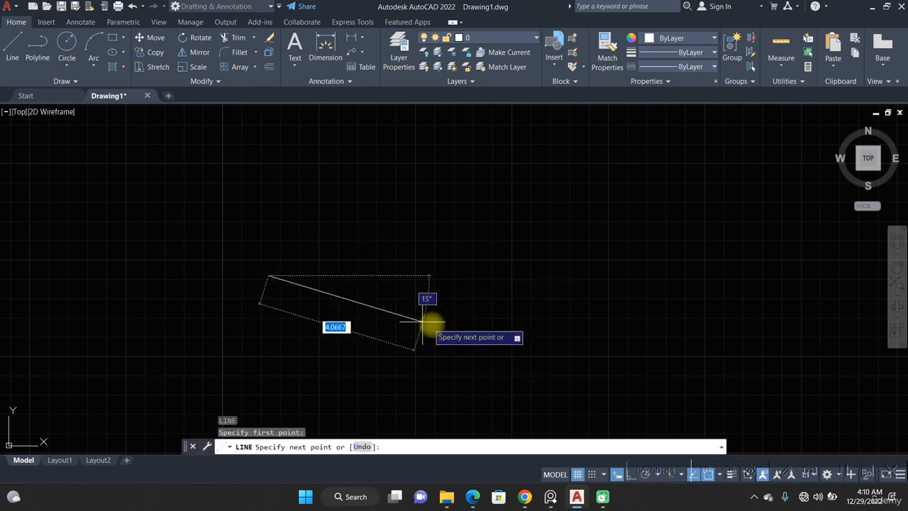
click(489, 264)
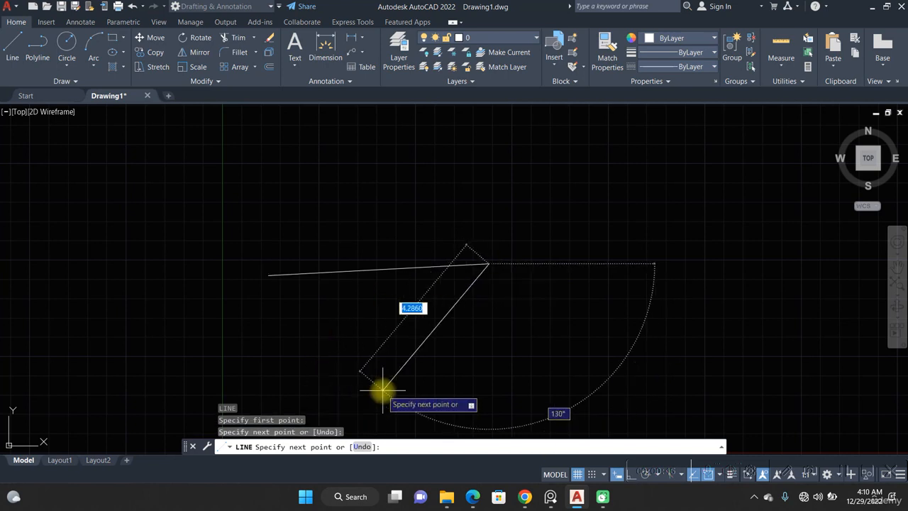
key(Escape)
Draw a closed, roughly rectangular shape from four line segments beyond the right end of the first line
click(10, 53)
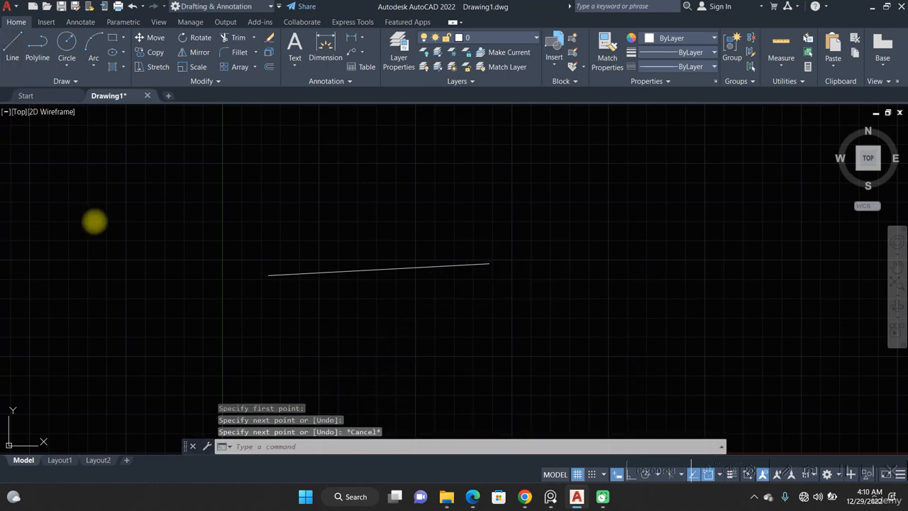
middle_drag(227, 227, 133, 229)
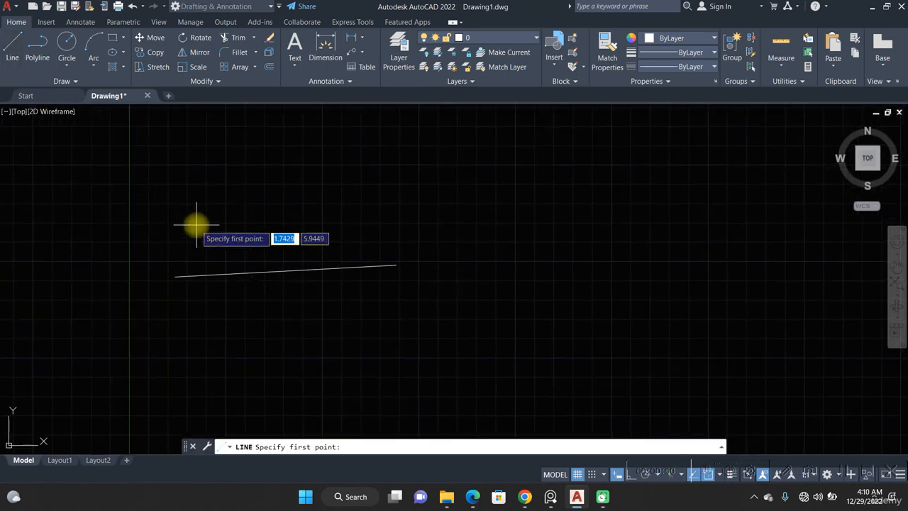
middle_drag(399, 245, 225, 206)
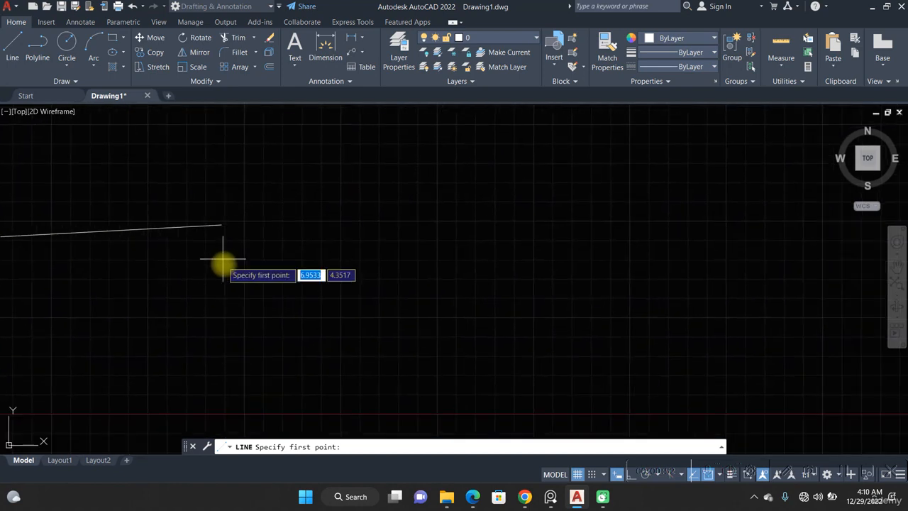
click(241, 314)
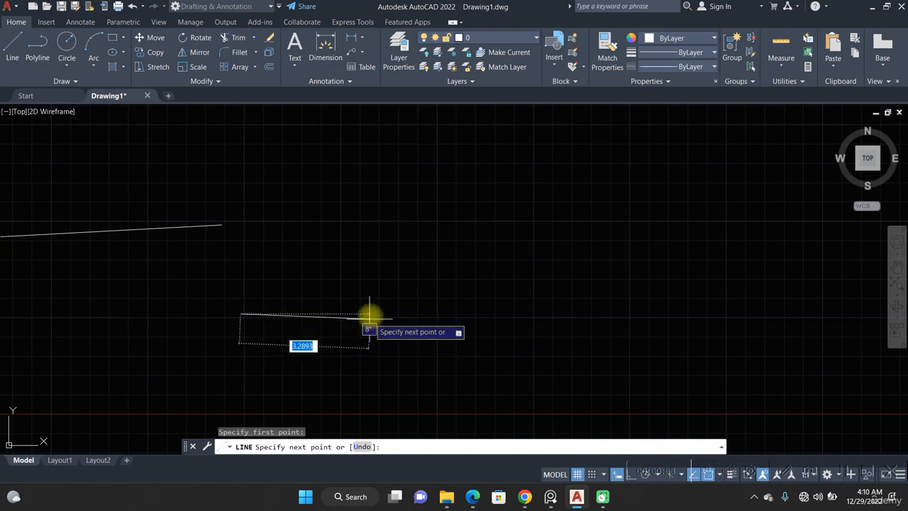
click(439, 313)
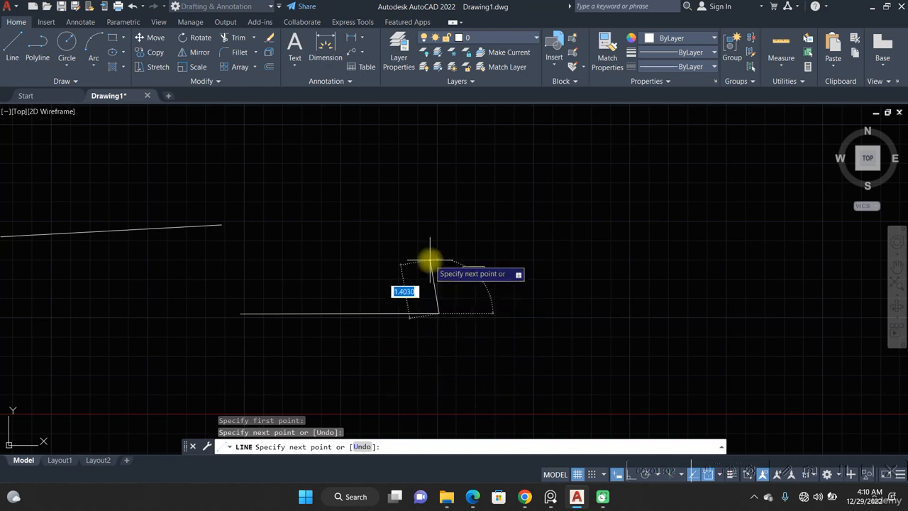
click(439, 222)
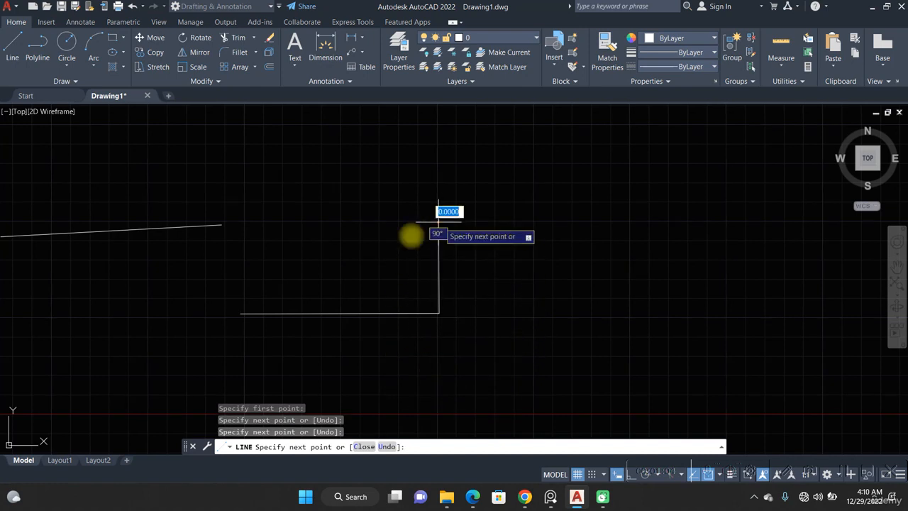
click(246, 223)
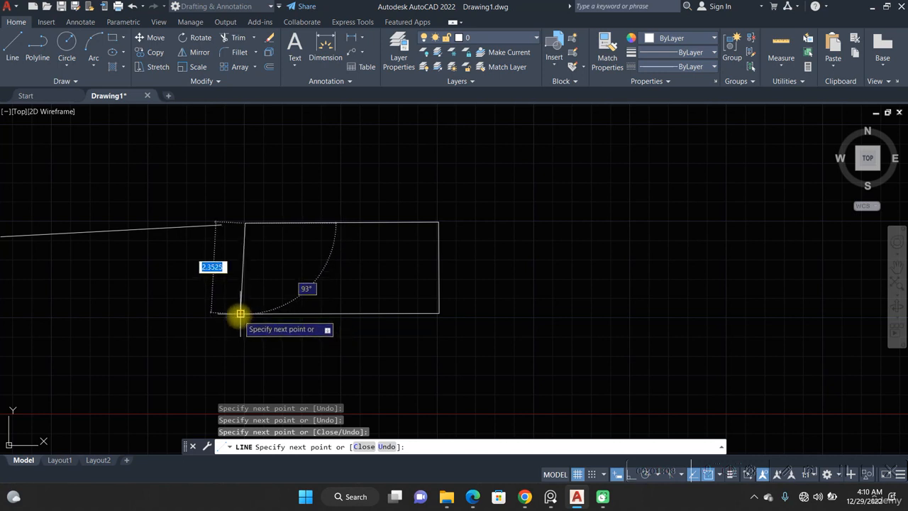
click(240, 313)
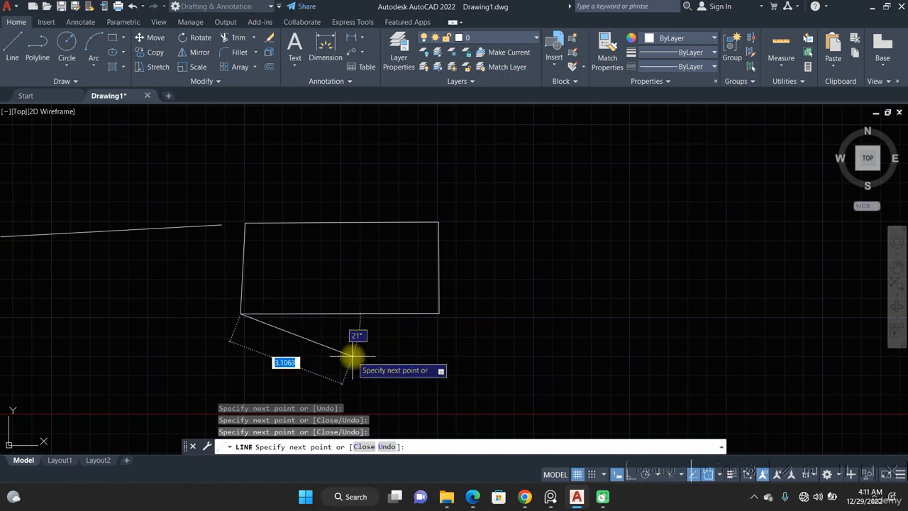
key(Return)
Draw a similar four-sided shape with the Polyline command beside the line-drawn one, ending at its start point
middle_drag(376, 304, 201, 318)
click(33, 42)
middle_drag(292, 286, 200, 257)
middle_drag(229, 220, 305, 223)
click(316, 208)
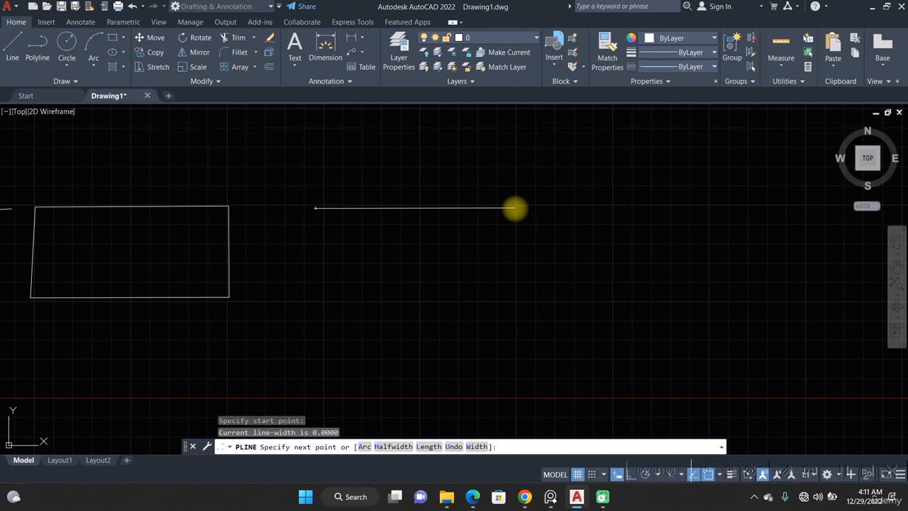
click(514, 208)
click(512, 298)
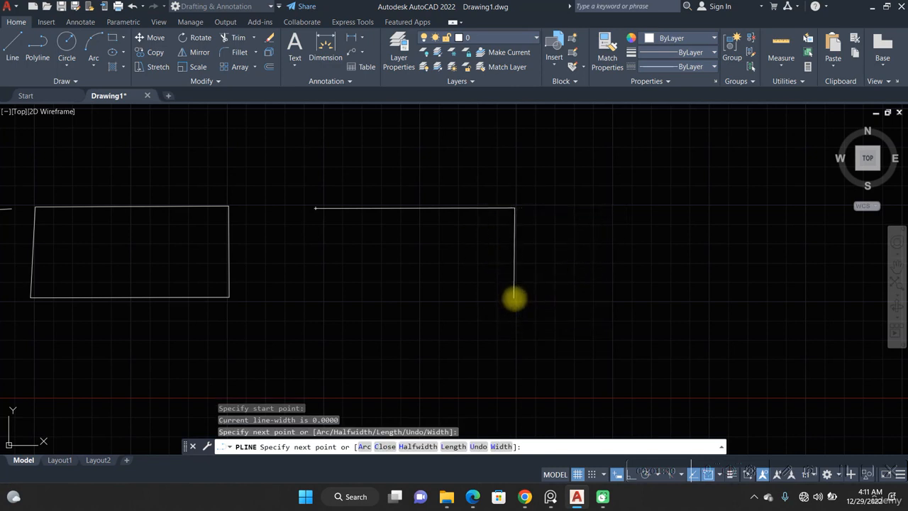
click(309, 297)
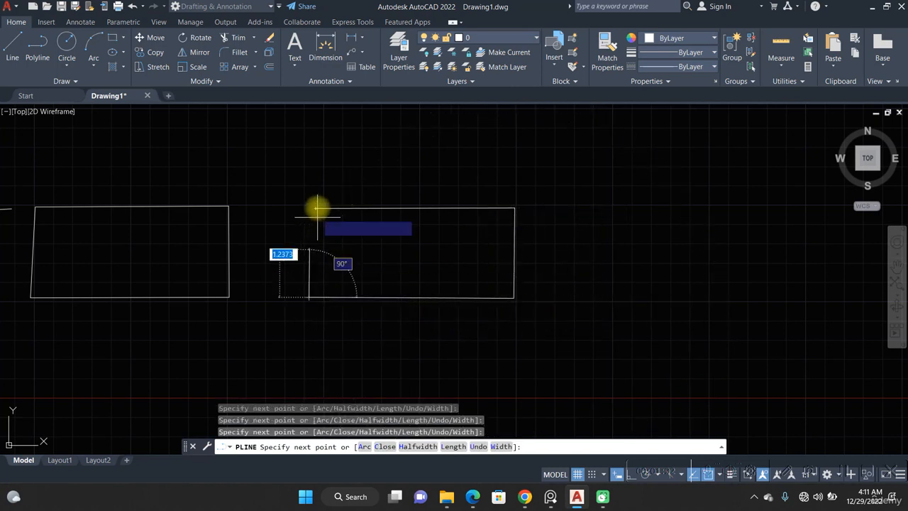
click(315, 208)
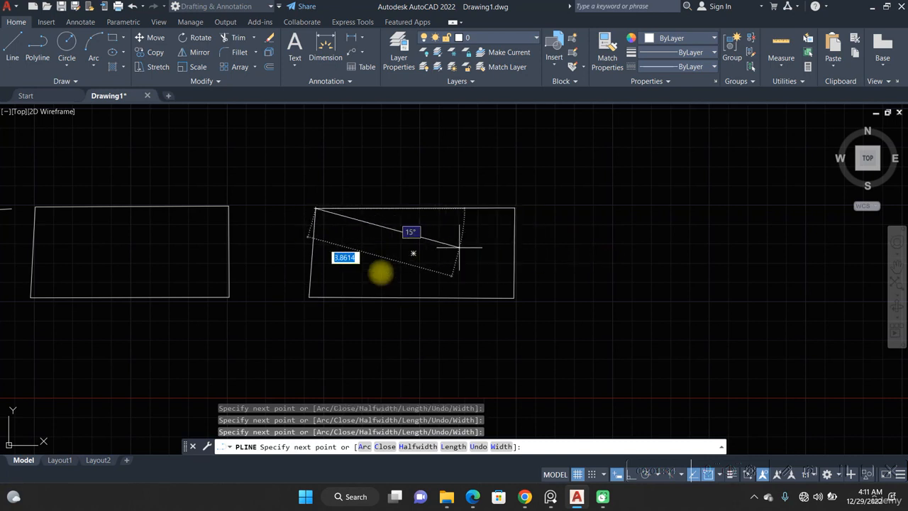
key(Return)
Select the line-drawn shape's top and right lines and the whole polyline, and move the top line upward by its midpoint grip
middle_drag(172, 245, 200, 258)
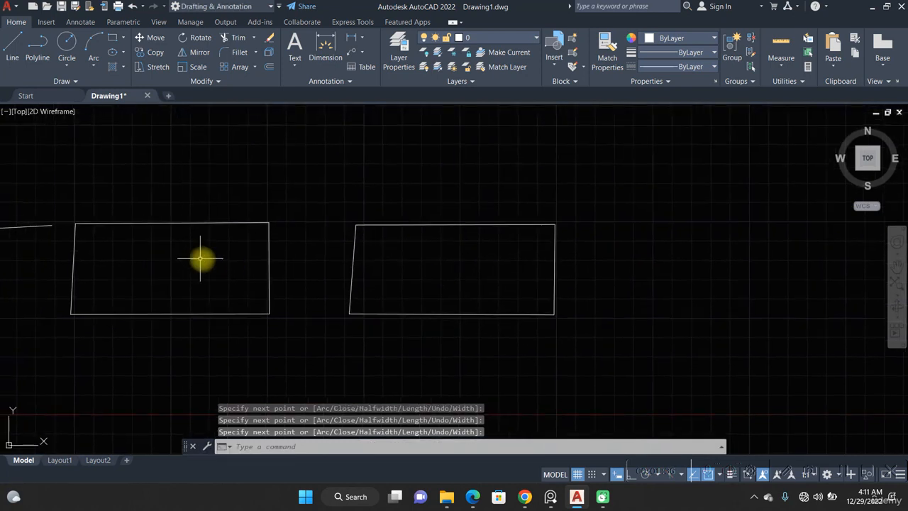
click(196, 203)
click(163, 252)
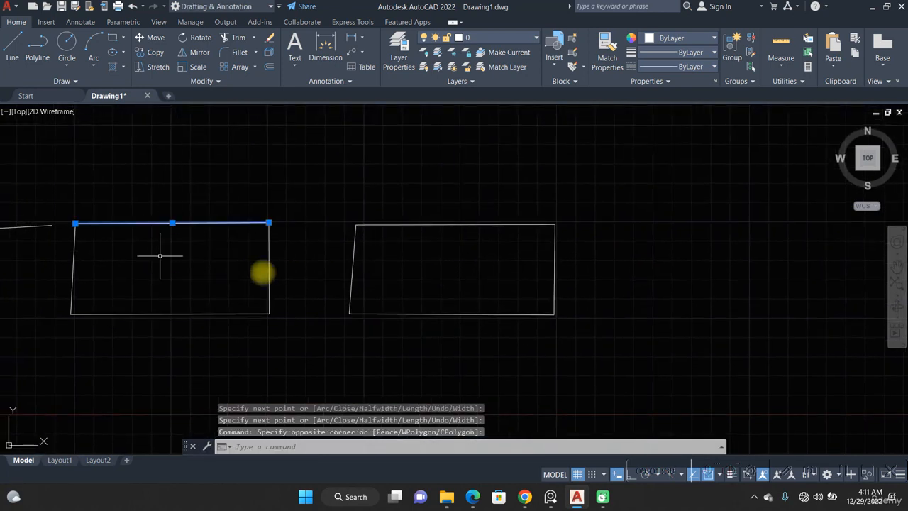
click(324, 174)
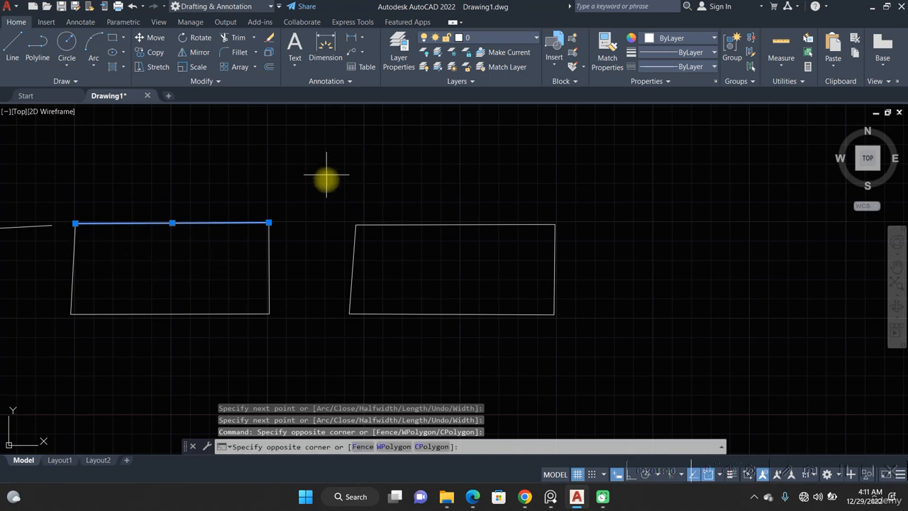
click(223, 312)
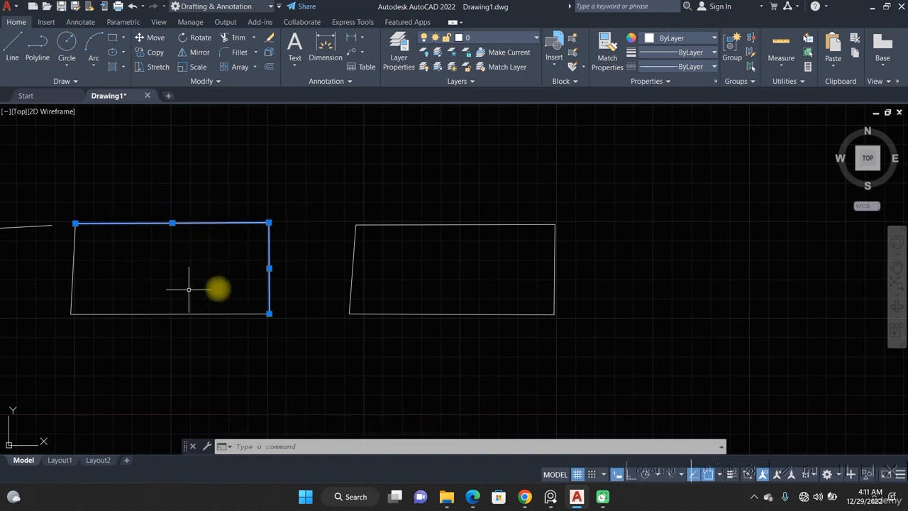
click(682, 209)
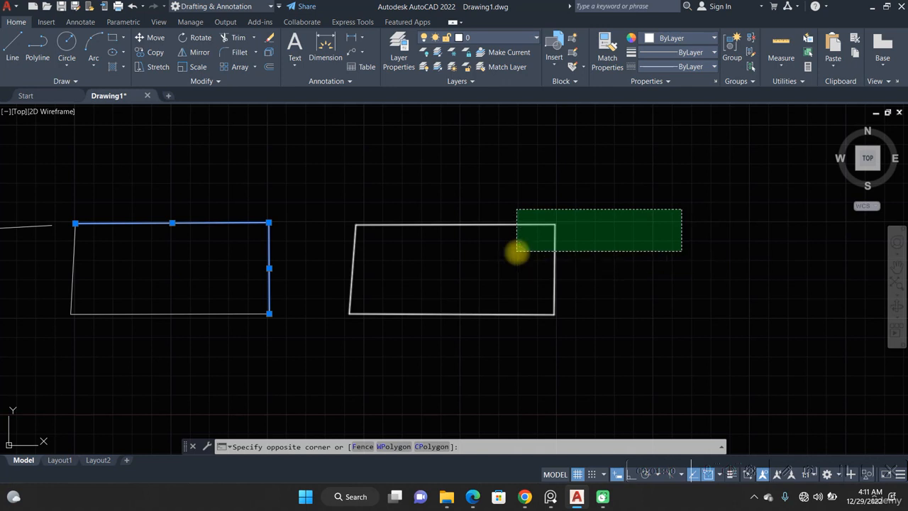
click(516, 251)
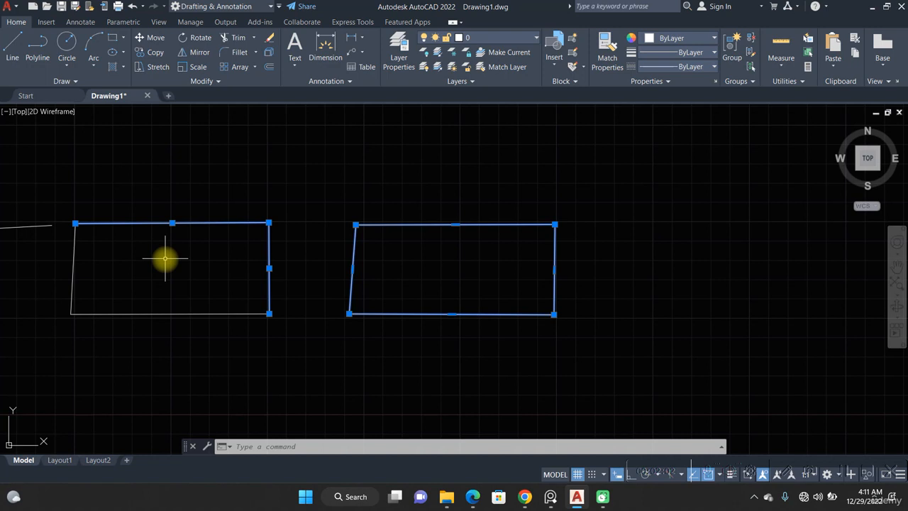
middle_drag(164, 213, 240, 234)
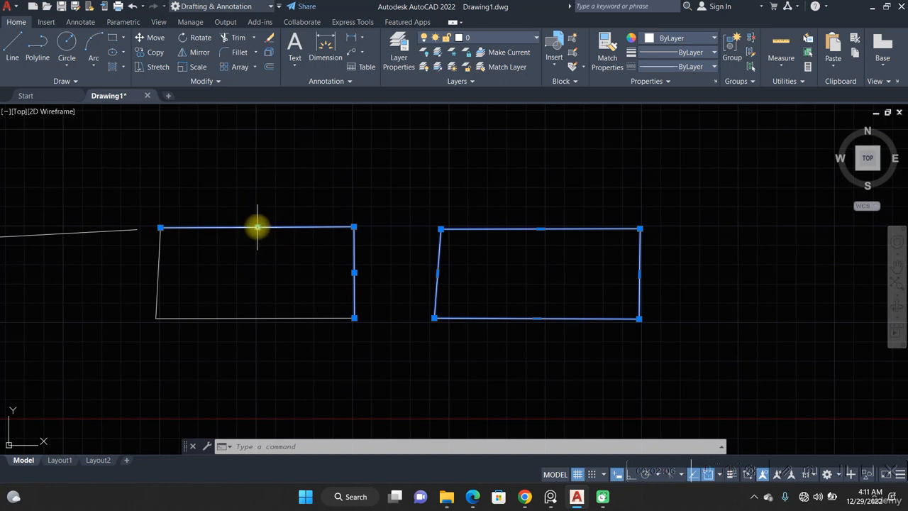
click(258, 227)
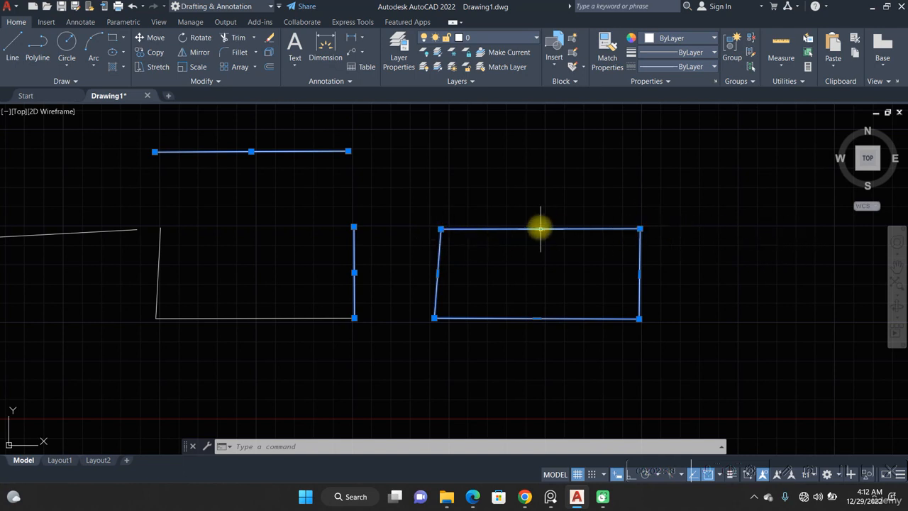
Try stretching the polyline's top segment downward by its midpoint grip, and undo the stretch
scroll(541, 226, up, 1)
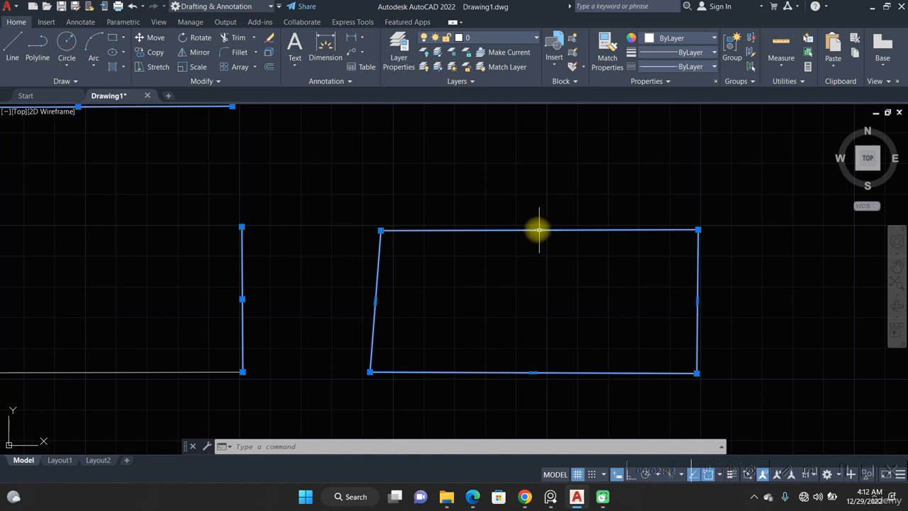
mouse_move(538, 232)
click(539, 230)
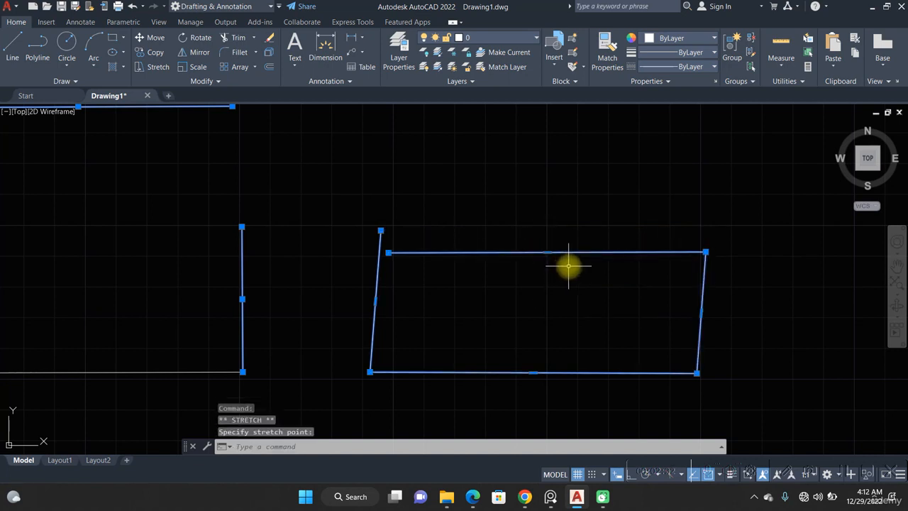
click(568, 266)
key(ctrl+z)
Convert the polyline's top segment to an arc that bows down into the shape
click(525, 235)
click(485, 210)
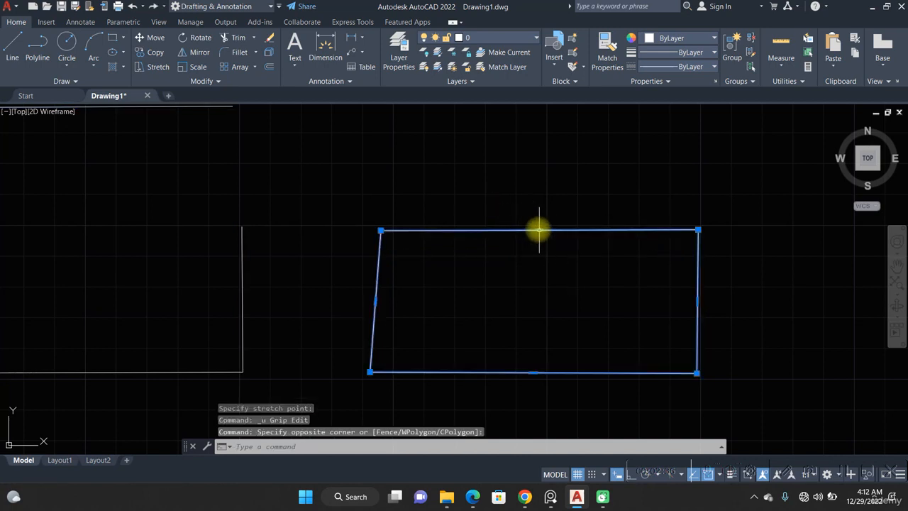
mouse_move(539, 231)
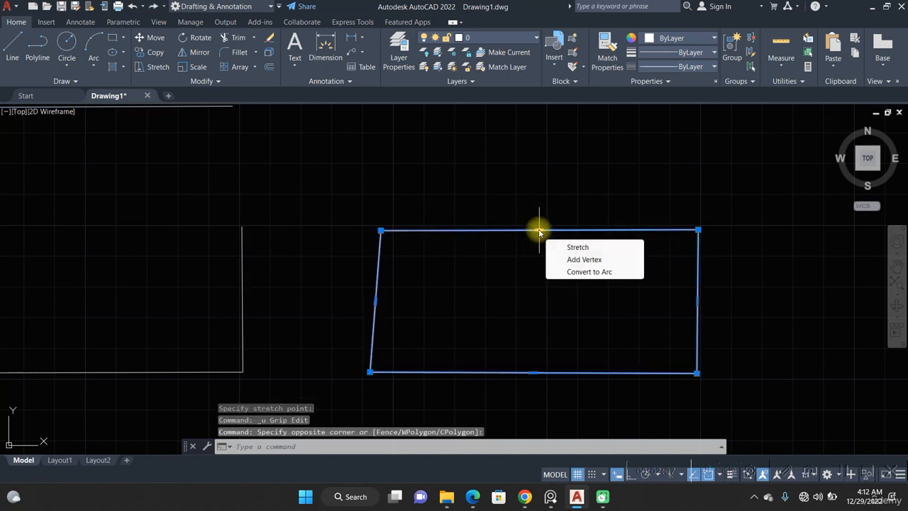
click(574, 272)
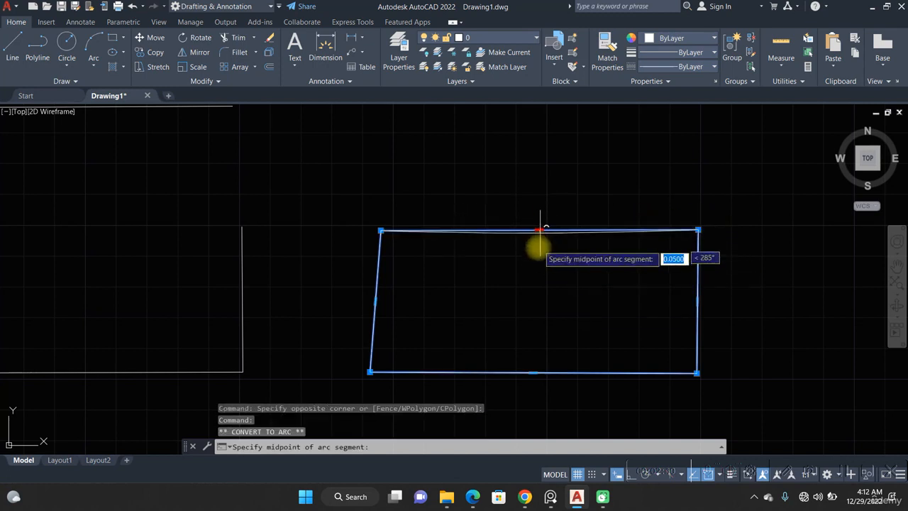
click(537, 254)
Select the detached line above the line-drawn shape and move it about 1.17 units straight down by its midpoint grip
middle_drag(209, 253, 358, 214)
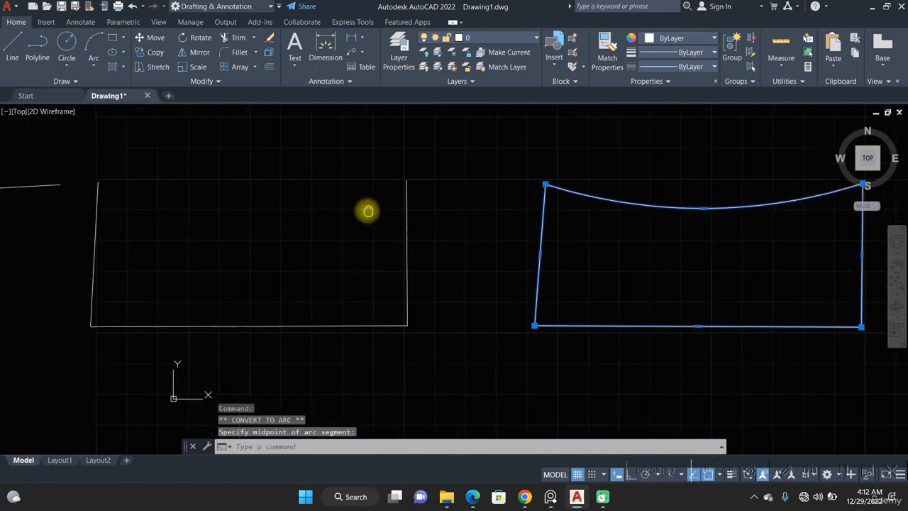
middle_drag(308, 197, 260, 304)
click(219, 211)
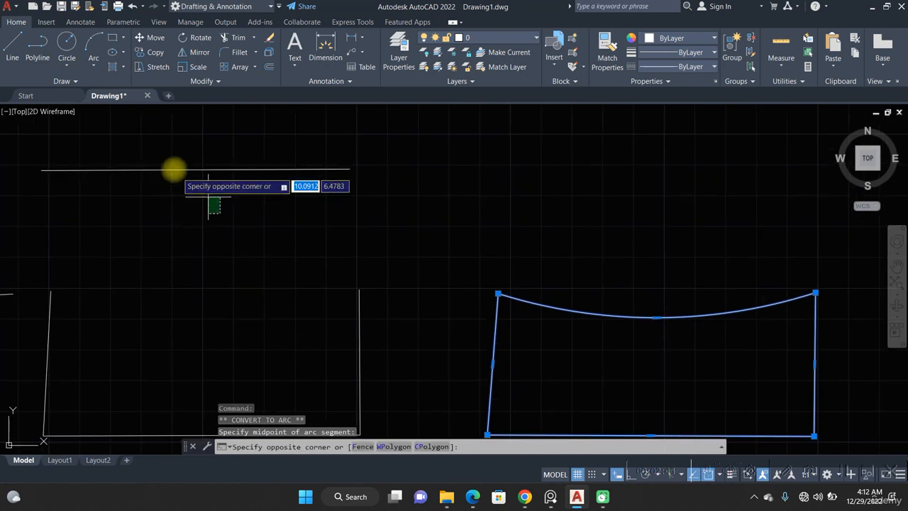
click(169, 167)
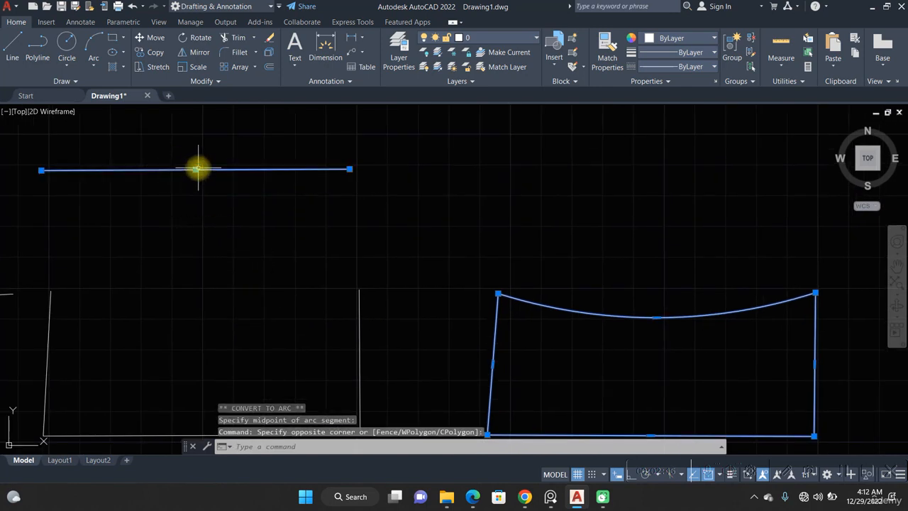
click(195, 168)
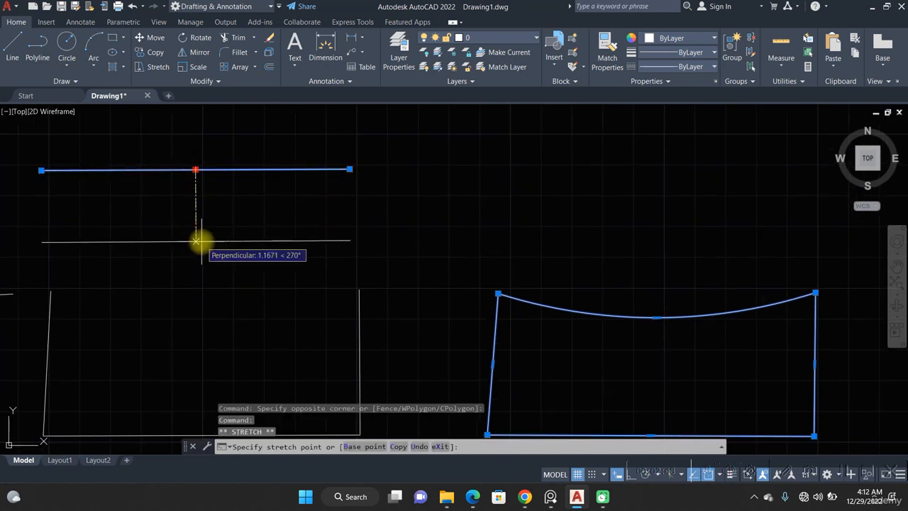
middle_drag(671, 337, 445, 262)
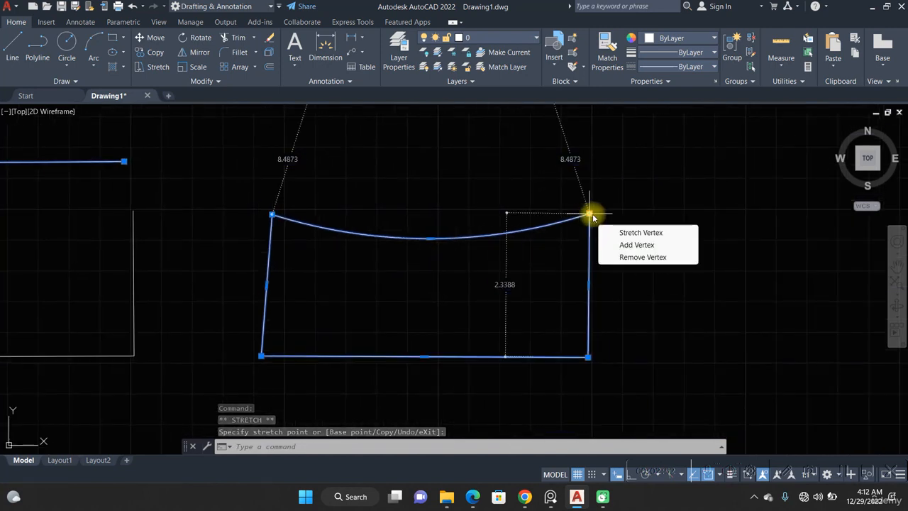
Stretch the polyline's upper-right vertex up and outward, and remove that vertex so the shape becomes a triangle
mouse_move(589, 213)
click(607, 235)
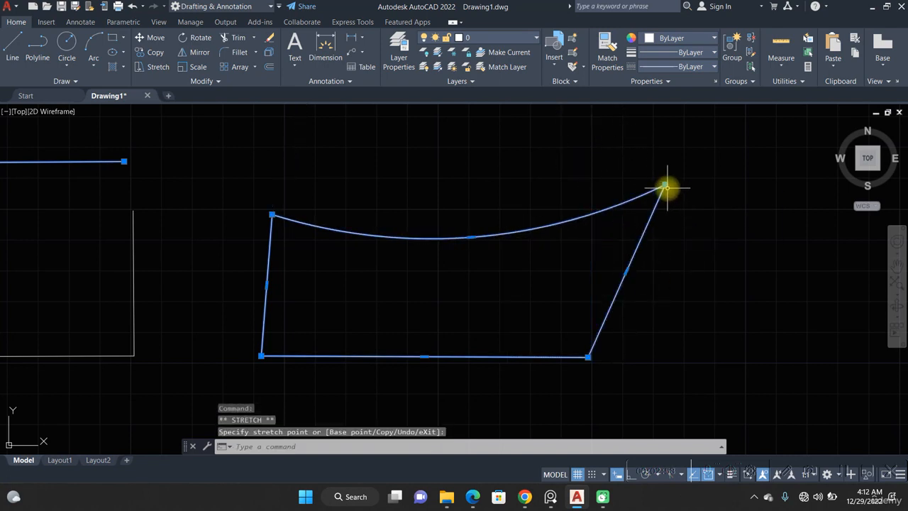
mouse_move(667, 190)
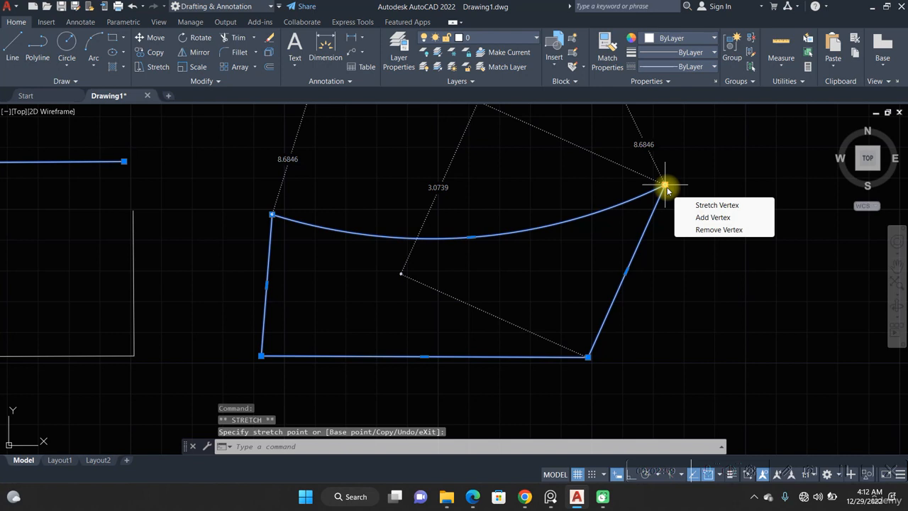
click(685, 230)
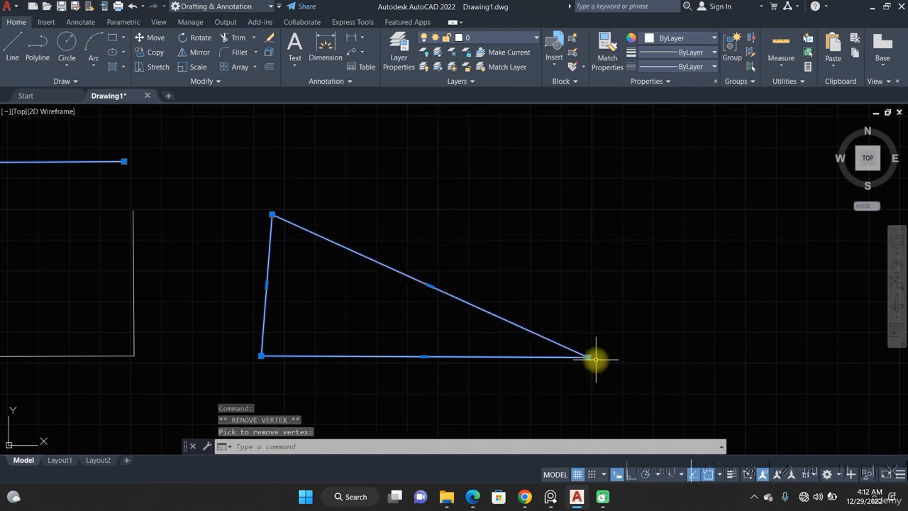
Add a vertex from the triangle's lower-right corner, placing it above the sloping side so the polyline crosses itself
mouse_move(588, 357)
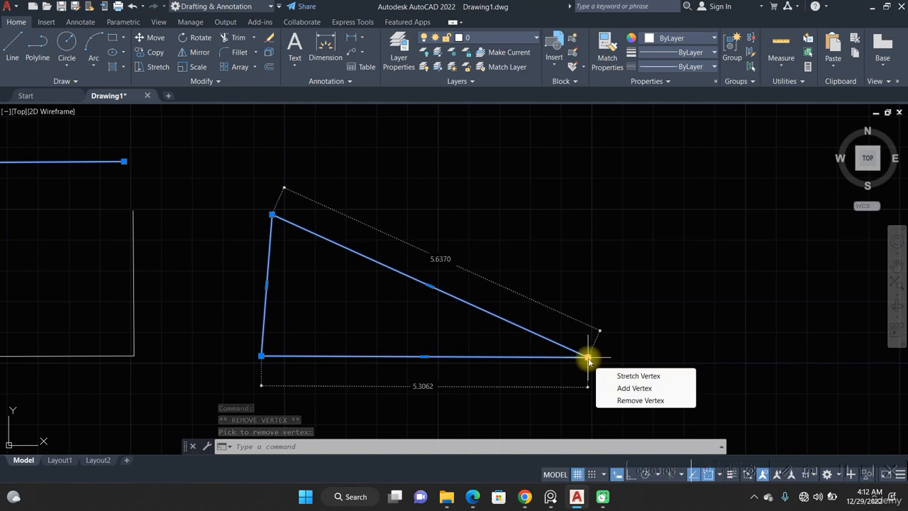
click(623, 389)
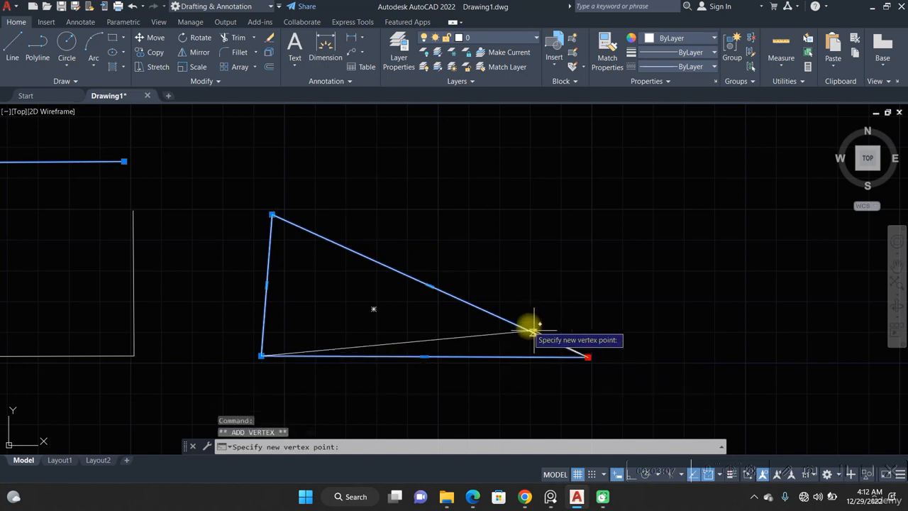
click(540, 206)
Stretch the right endpoint of the detached line up and to the right, above the gap between the two shapes
middle_drag(385, 311, 606, 336)
middle_drag(265, 241, 343, 291)
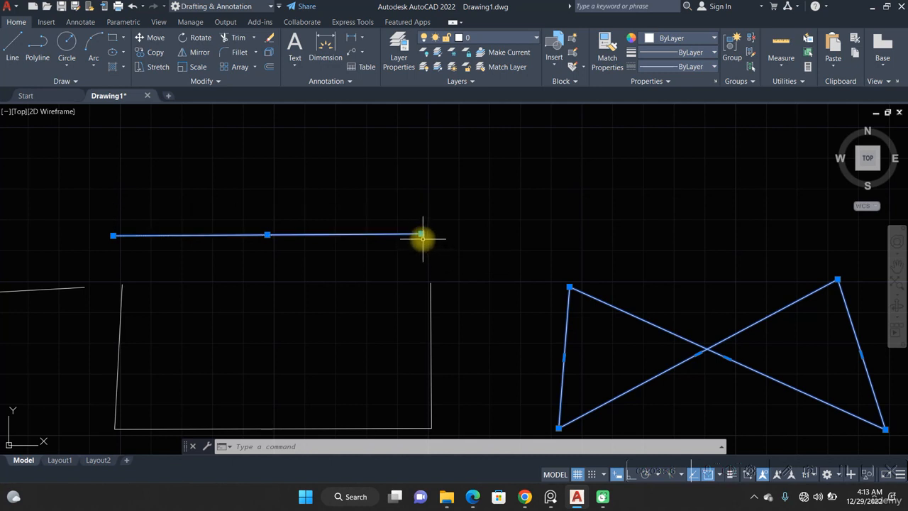
mouse_move(422, 234)
click(443, 253)
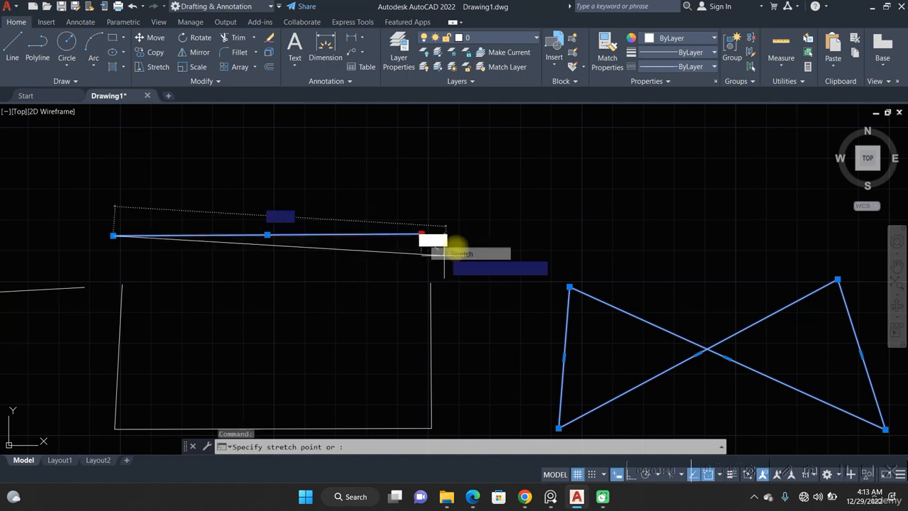
click(615, 191)
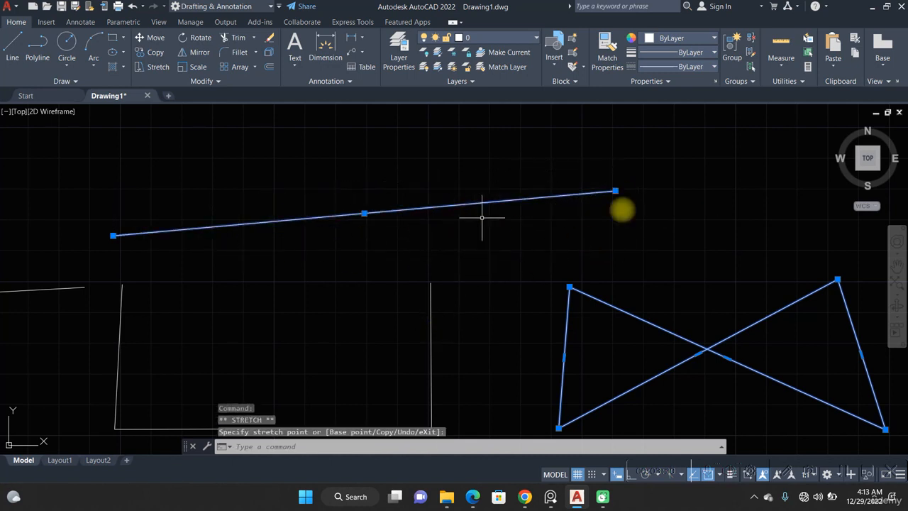
Lengthen the line-drawn shape's right line upward past the detached line from its top endpoint, and clear the selection
click(446, 342)
click(368, 306)
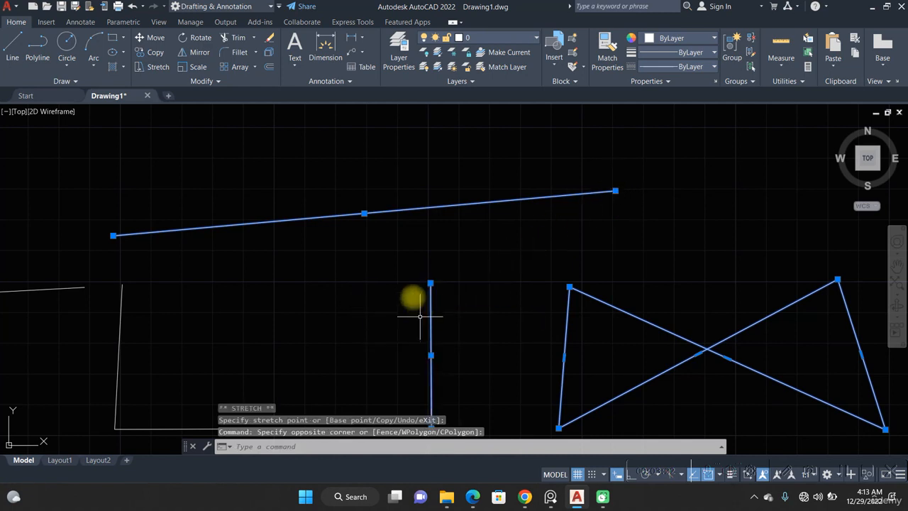
middle_drag(443, 282, 396, 239)
mouse_move(383, 243)
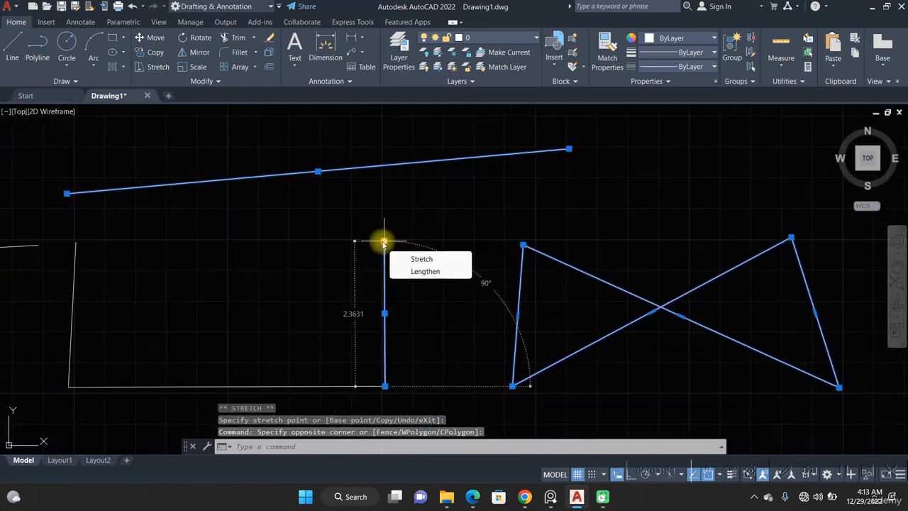
click(424, 271)
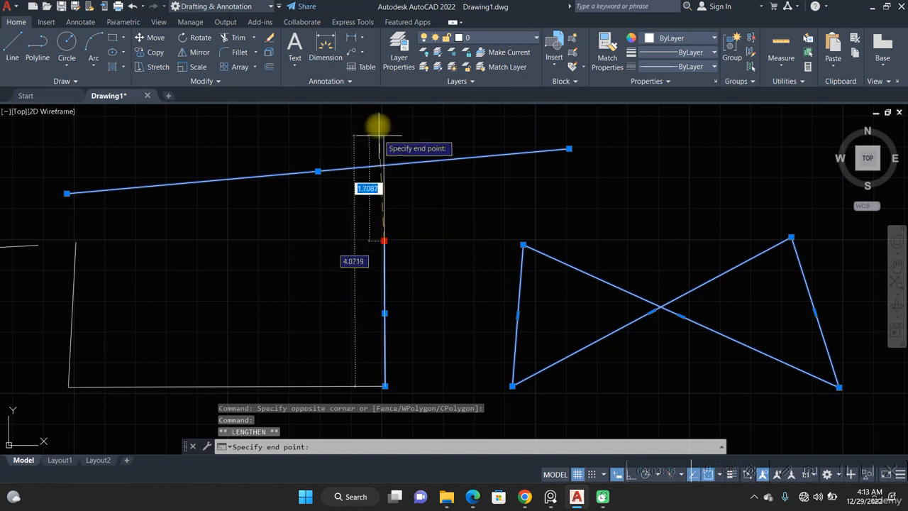
key(Escape)
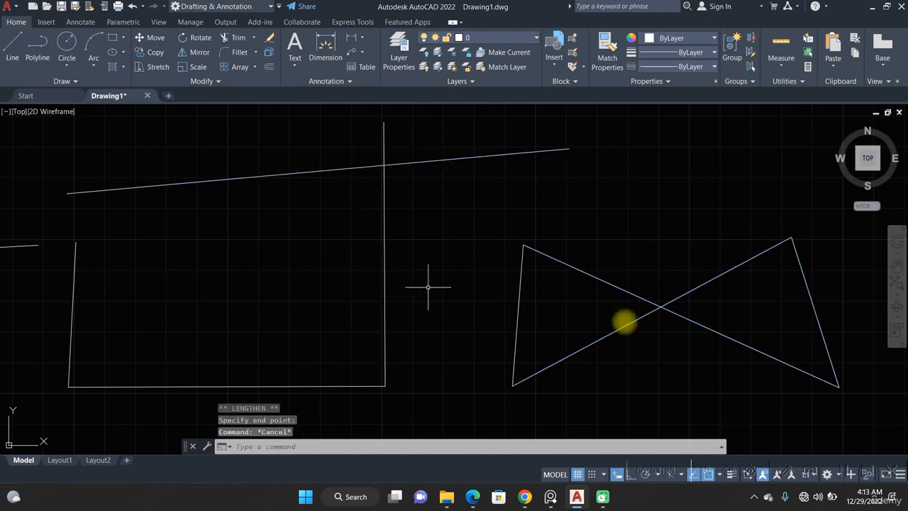
middle_drag(578, 309, 502, 319)
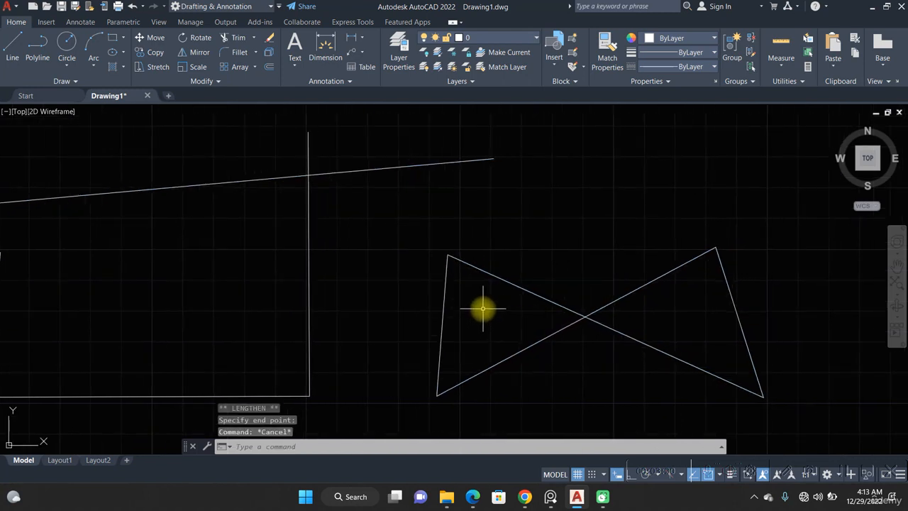
mouse_move(486, 319)
middle_down()
mouse_move(288, 402)
mouse_move(246, 367)
middle_up()
middle_drag(200, 222, 8, 242)
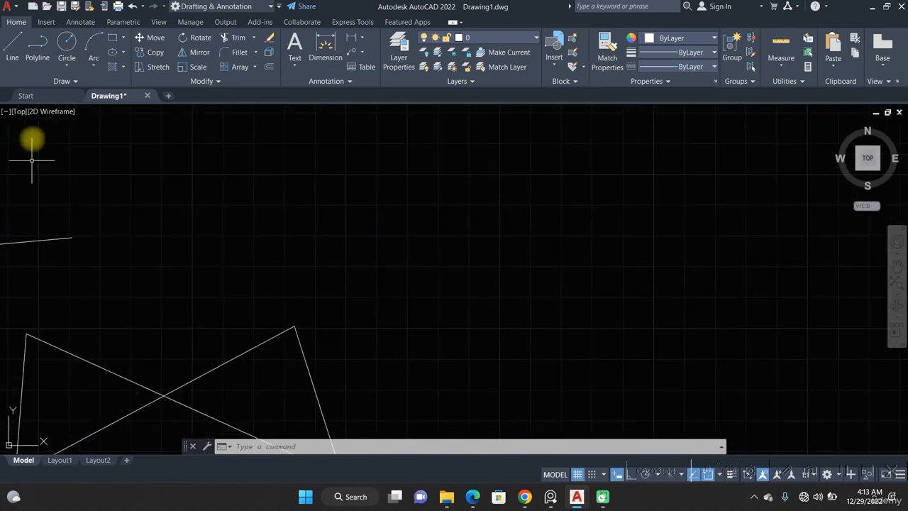
click(67, 65)
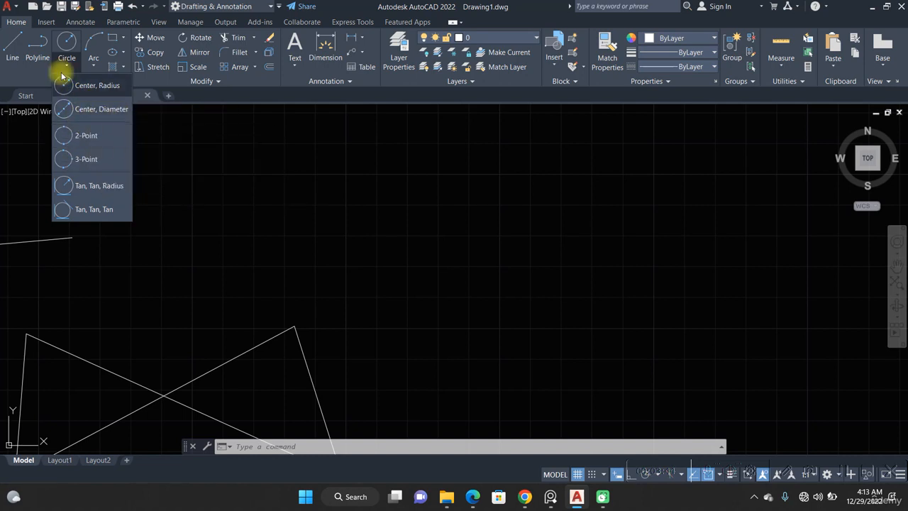
click(83, 93)
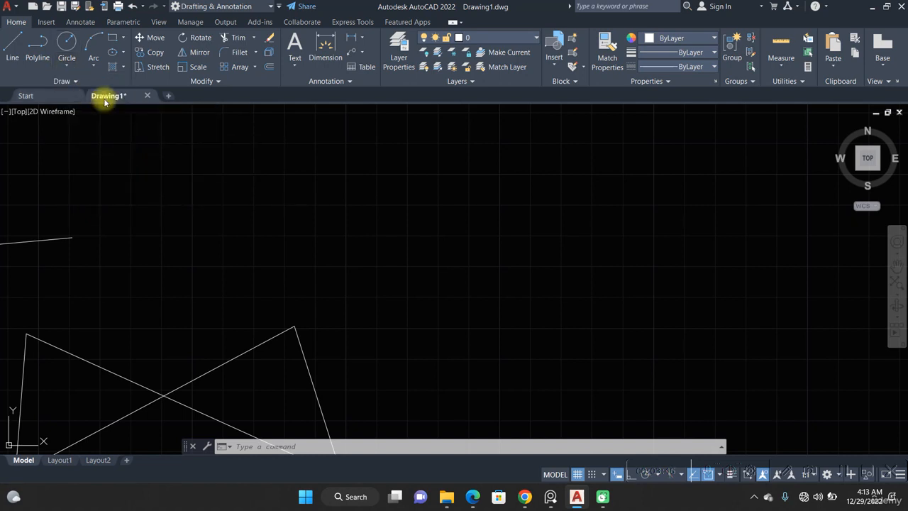
mouse_move(400, 332)
middle_down()
mouse_move(90, 346)
mouse_move(50, 333)
middle_up()
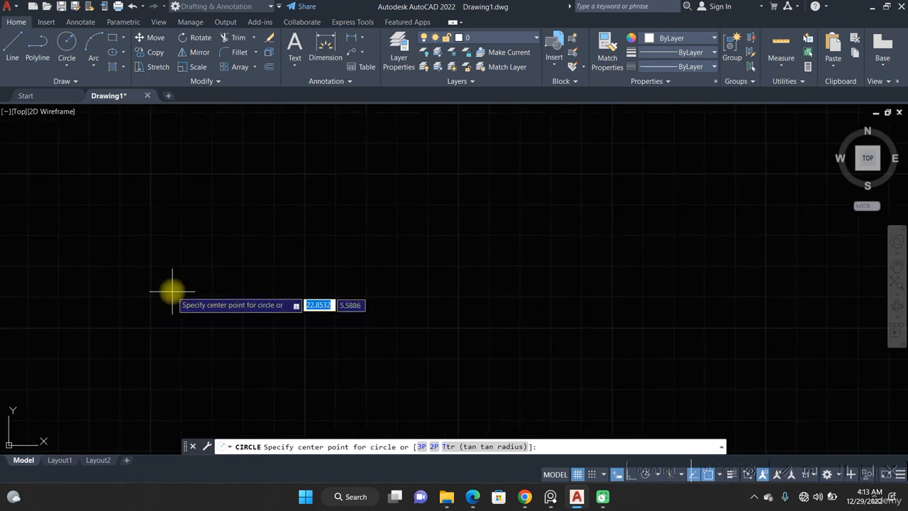
key(Escape)
text(c)
key(Return)
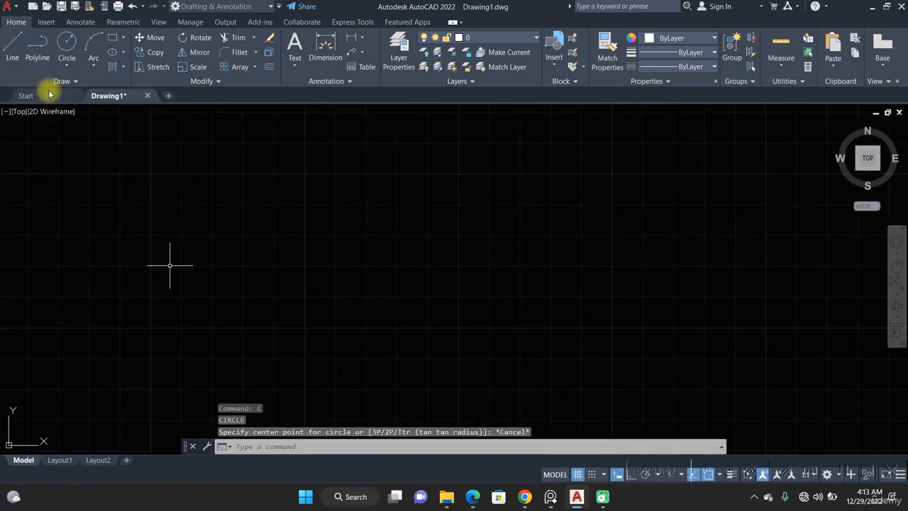
Draw a center-radius circle with radius 2 in the empty area to the right of the polyline
click(74, 68)
click(81, 85)
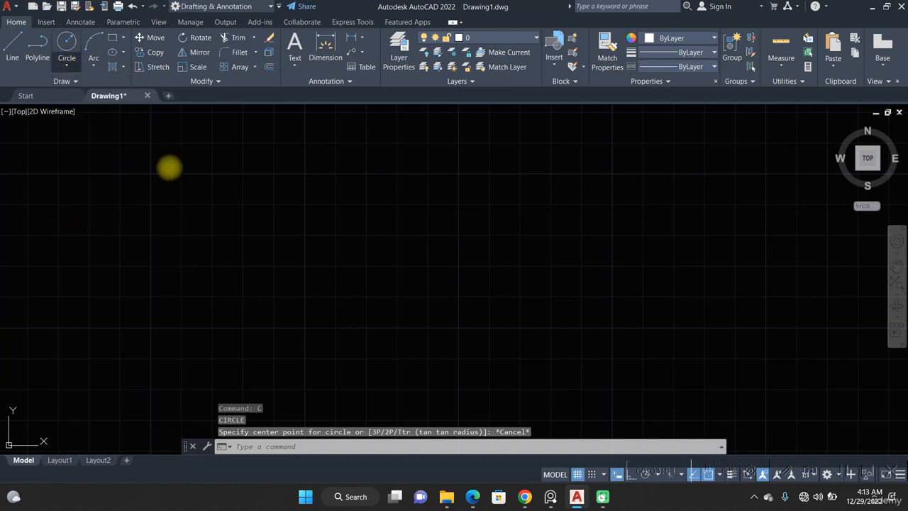
middle_drag(335, 277, 283, 263)
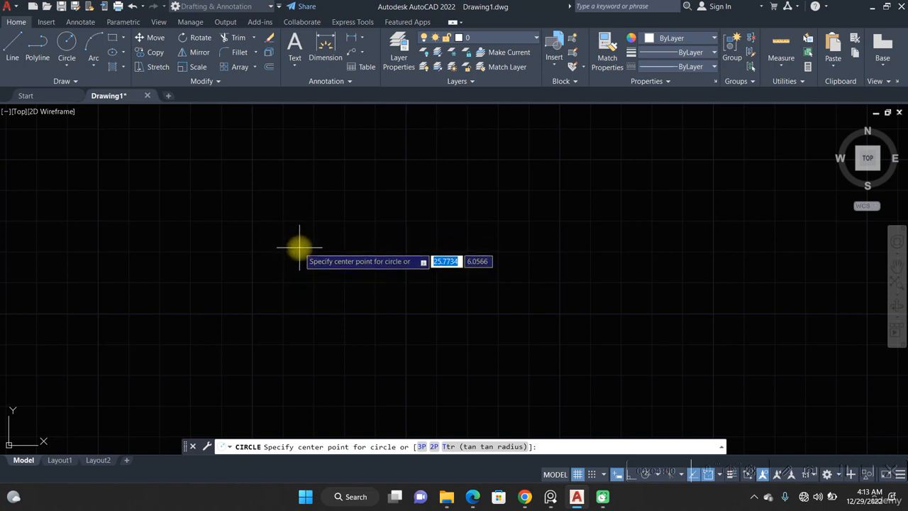
click(299, 248)
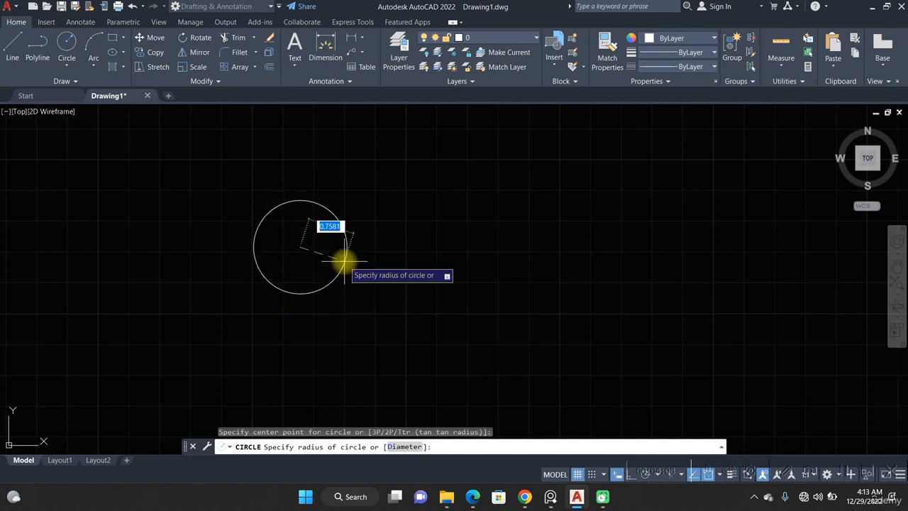
key(Return)
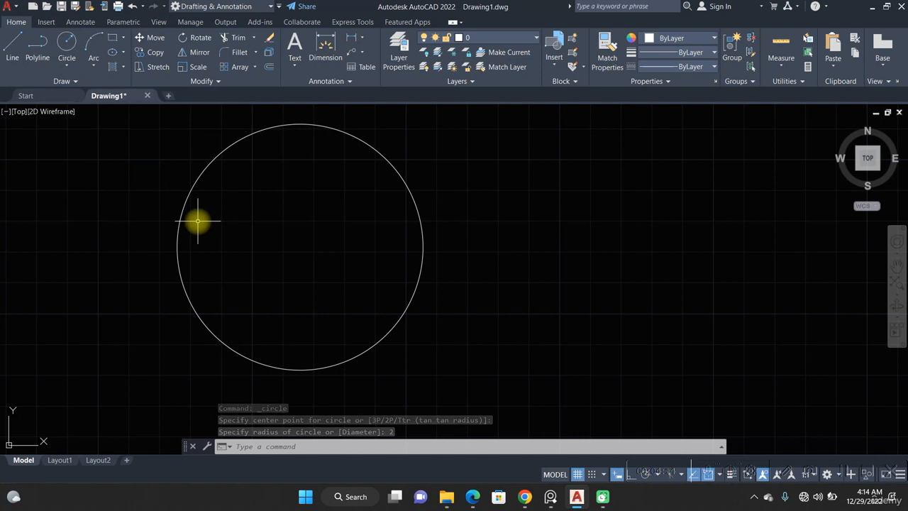
Draw a second circle to the right of the first, using the Diameter option with a value of 4
key(Return)
middle_drag(391, 308, 211, 256)
middle_drag(319, 288, 270, 285)
click(338, 240)
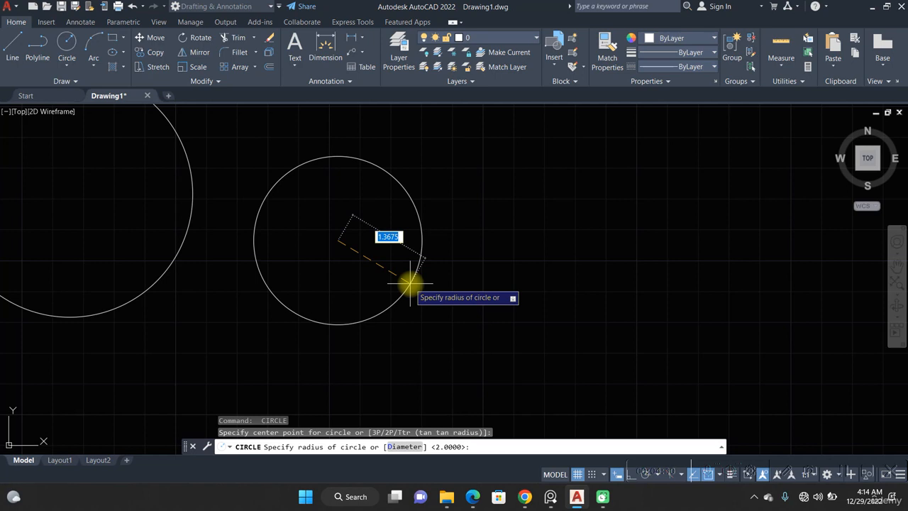
text(d)
key(Return)
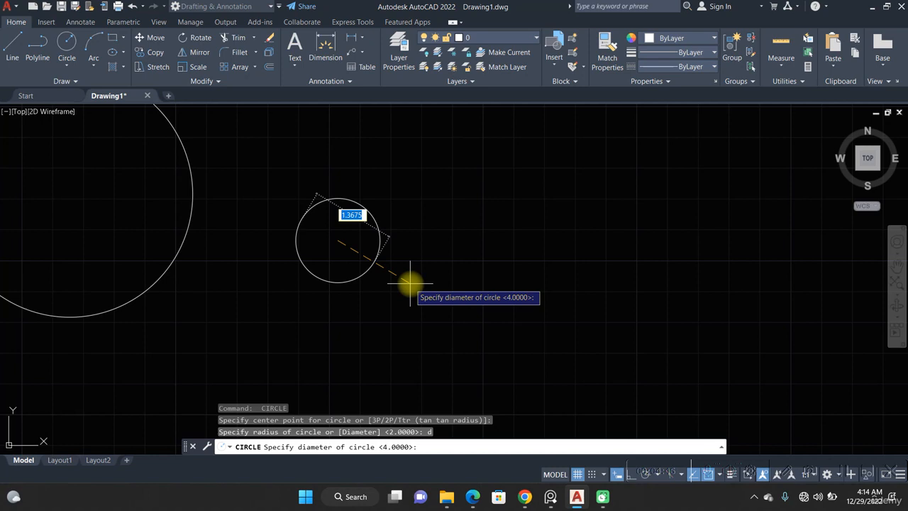
key(Return)
Draw a third circle to the right of the others with the Center, Diameter method and a diameter of 2
mouse_move(200, 237)
middle_down()
mouse_move(229, 237)
mouse_move(342, 283)
middle_up()
middle_drag(397, 267, 150, 286)
click(66, 63)
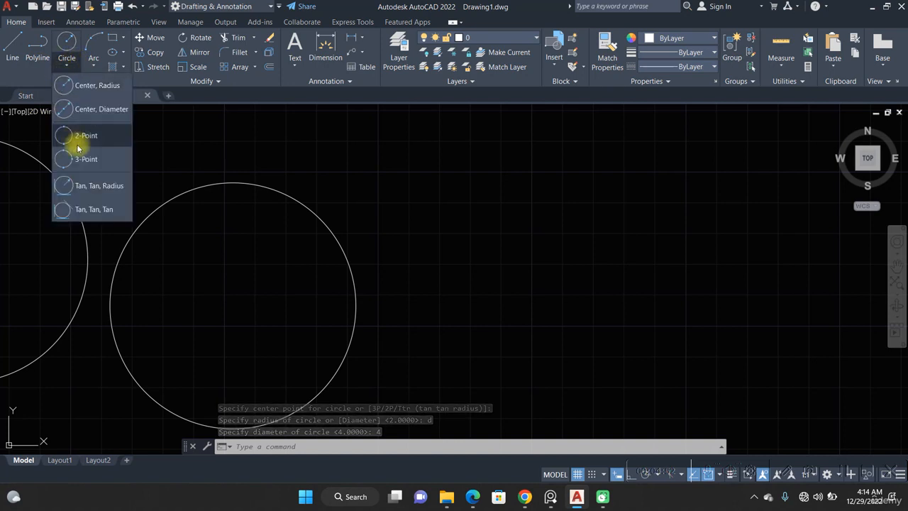
click(106, 121)
middle_drag(397, 292, 77, 259)
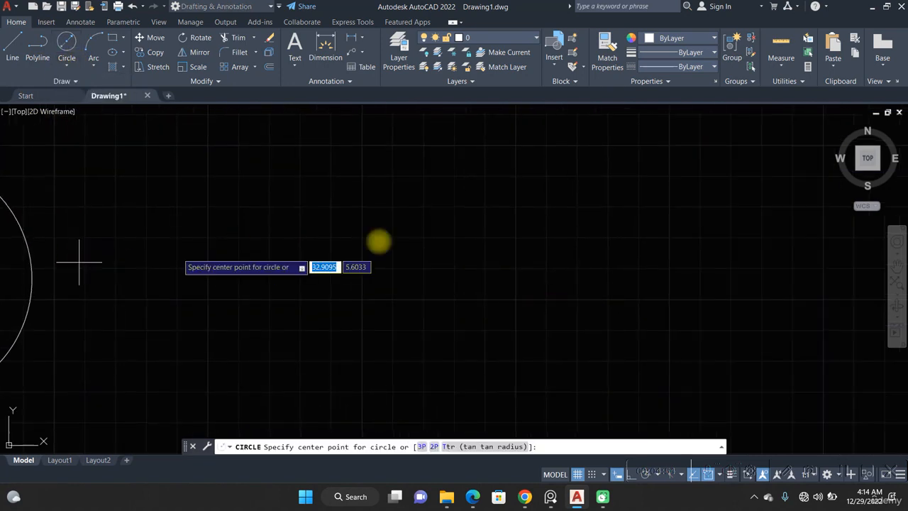
click(300, 271)
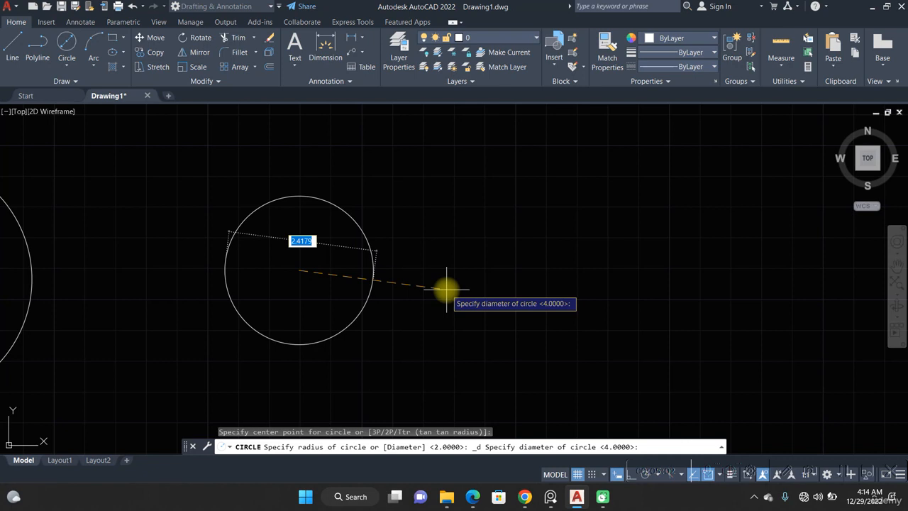
key(Return)
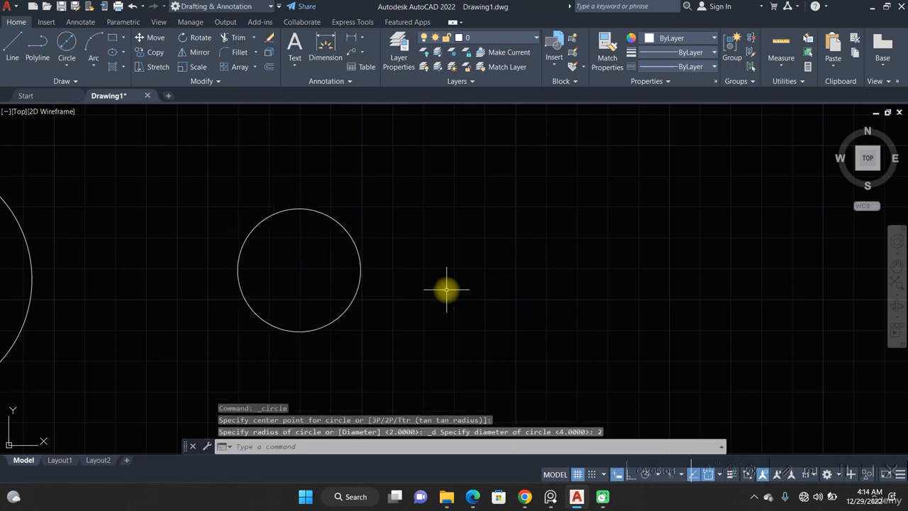
Draw a 2-Point circle between the top endpoints of the line-drawn shape's left and right lines
click(67, 66)
click(96, 133)
middle_drag(212, 267, 324, 255)
middle_drag(151, 274, 196, 274)
scroll(195, 274, down, 1)
scroll(209, 273, down, 2)
middle_drag(104, 302, 549, 304)
mouse_move(177, 326)
middle_down()
mouse_move(219, 243)
mouse_move(253, 284)
mouse_move(234, 316)
middle_up()
scroll(303, 269, up, 2)
middle_drag(105, 235, 441, 260)
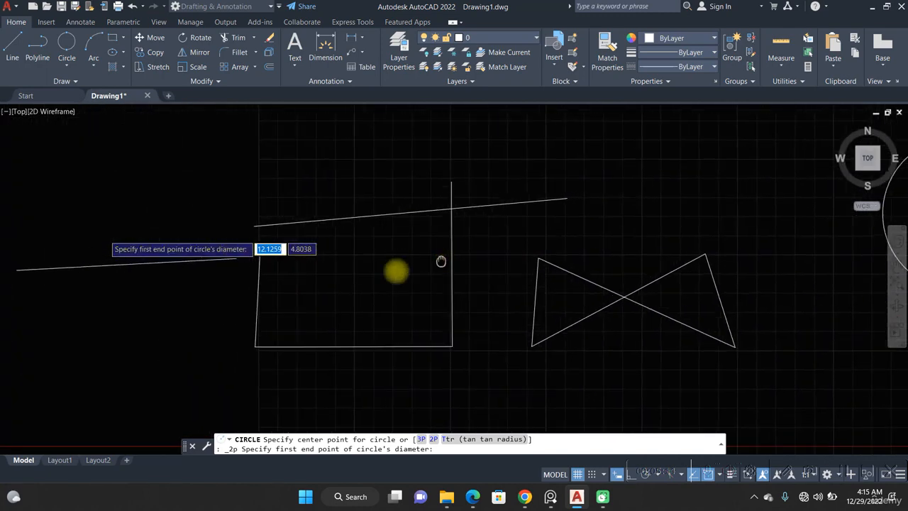
click(265, 254)
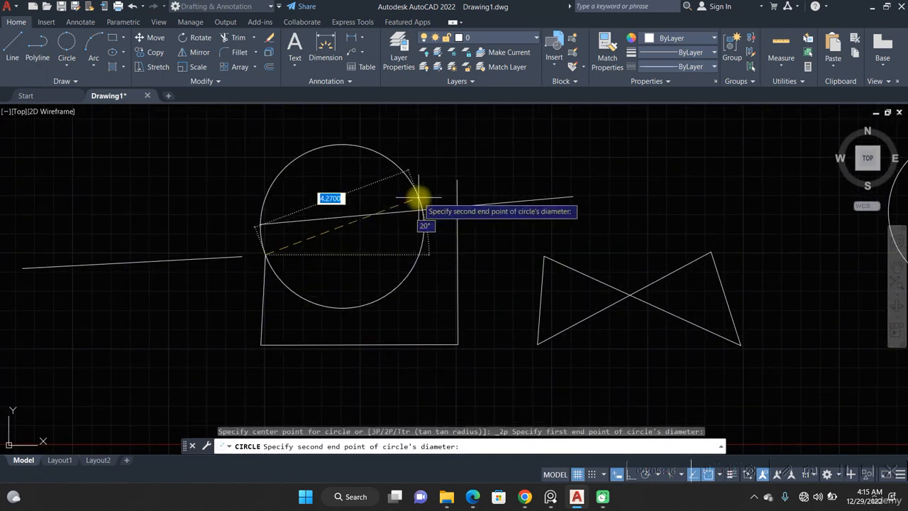
click(457, 180)
Draw a 3-Point circle through the crossed polyline's lower-left corner, upper-left corner and central crossing point
middle_drag(383, 309, 316, 305)
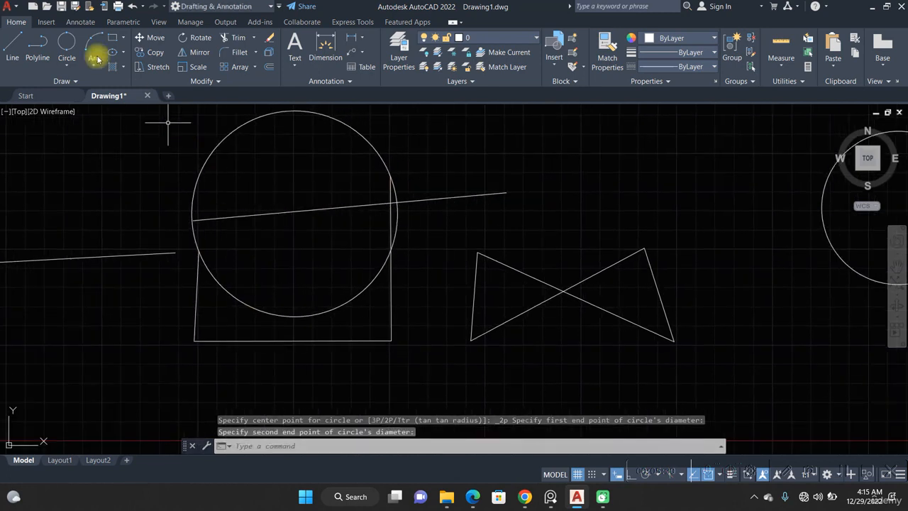
click(61, 71)
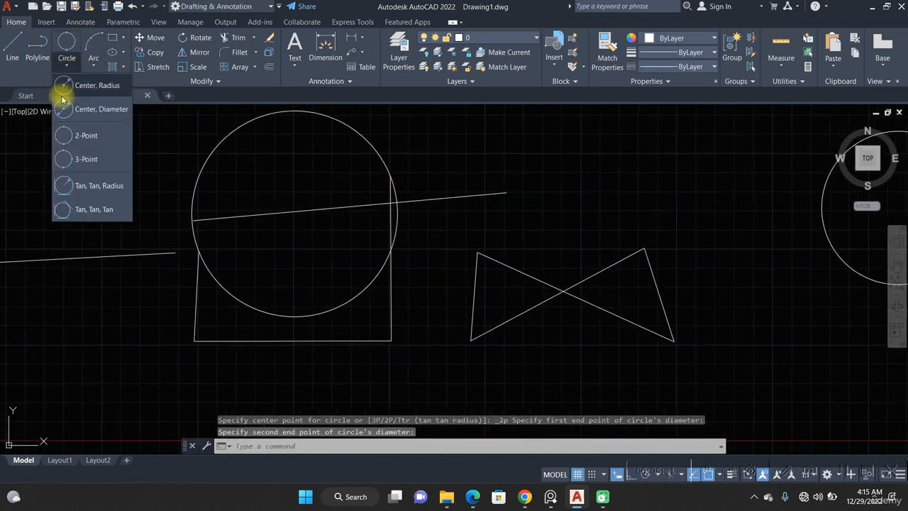
click(68, 157)
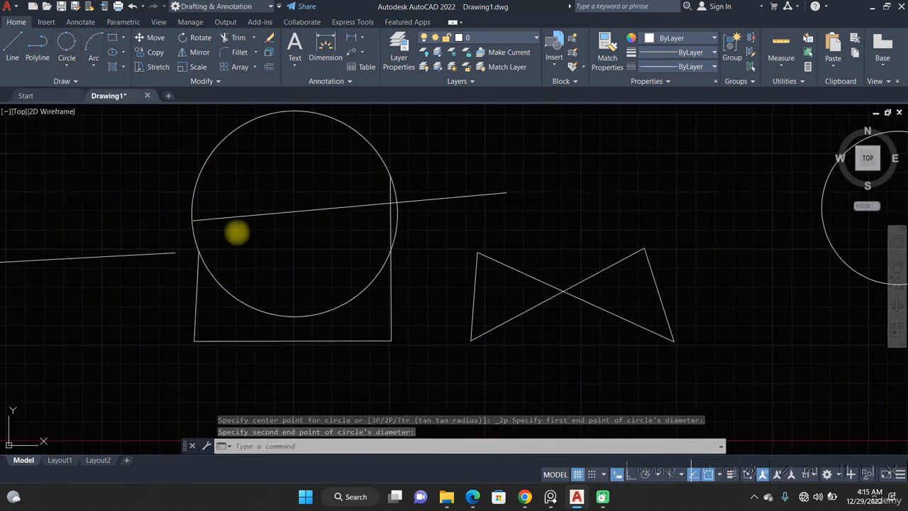
click(470, 341)
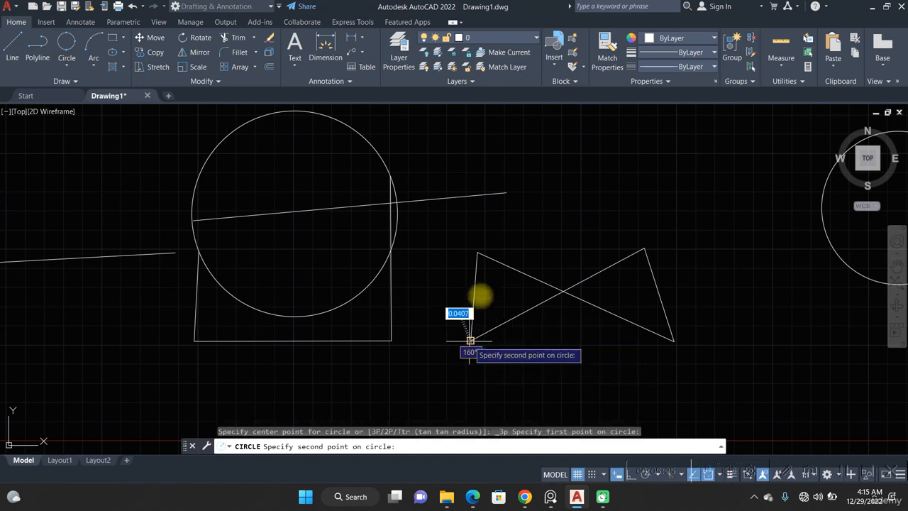
click(478, 252)
click(561, 291)
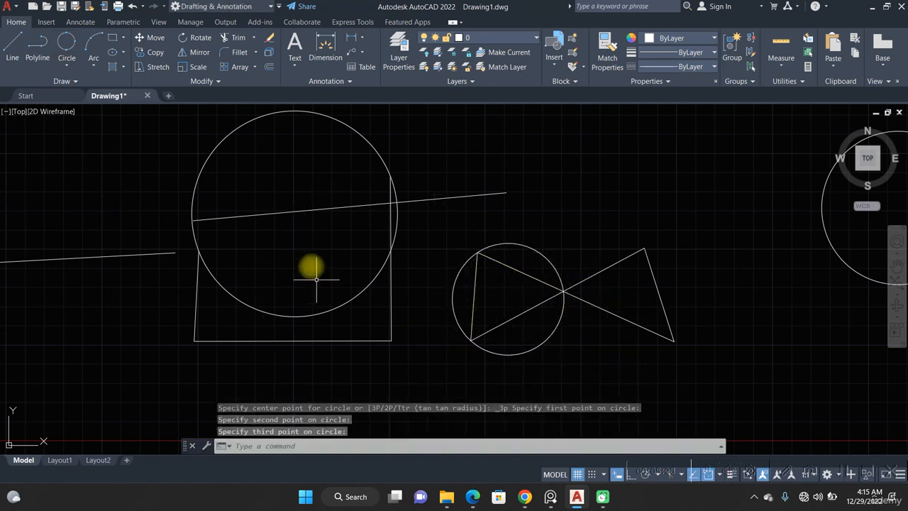
Draw a Tan, Tan, Radius circle with radius 2, tangent to the isolated slanted line and the slanted line crossing the large circle
middle_drag(360, 227, 73, 98)
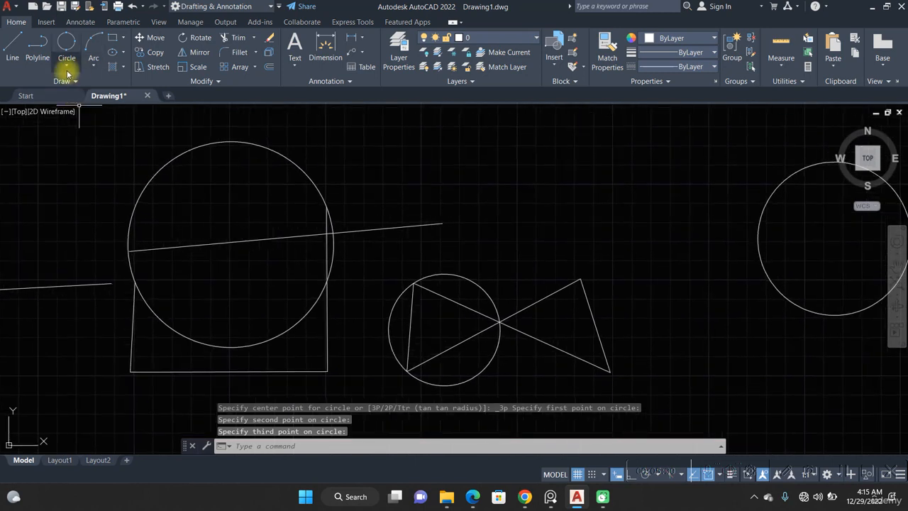
click(66, 69)
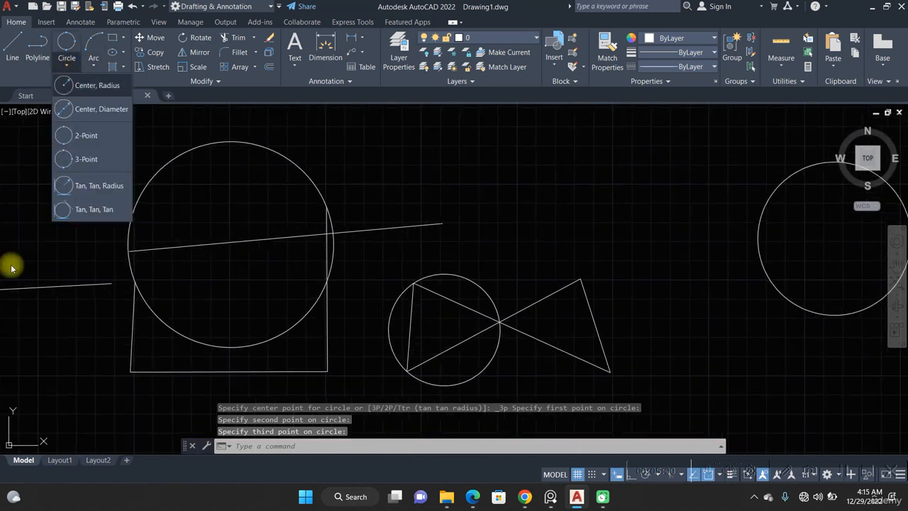
click(79, 186)
middle_drag(118, 329, 183, 287)
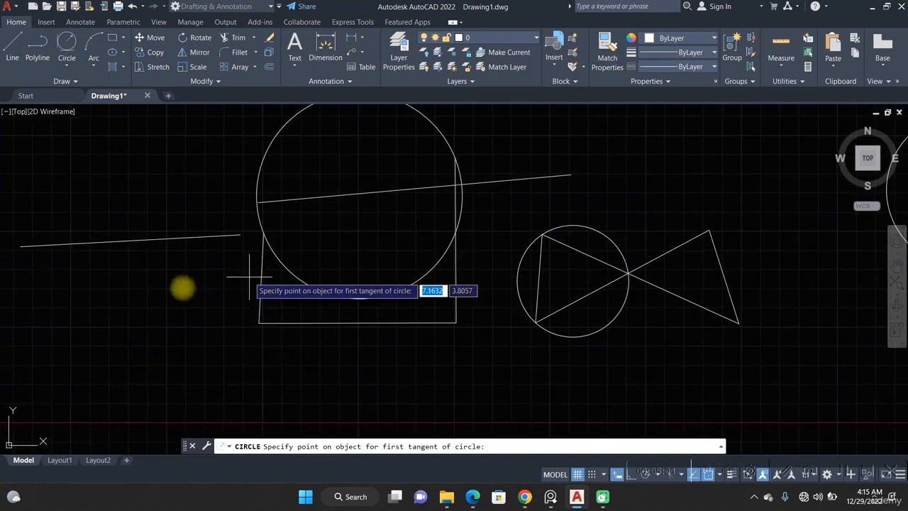
mouse_move(608, 317)
middle_down()
mouse_move(211, 319)
mouse_move(39, 307)
middle_up()
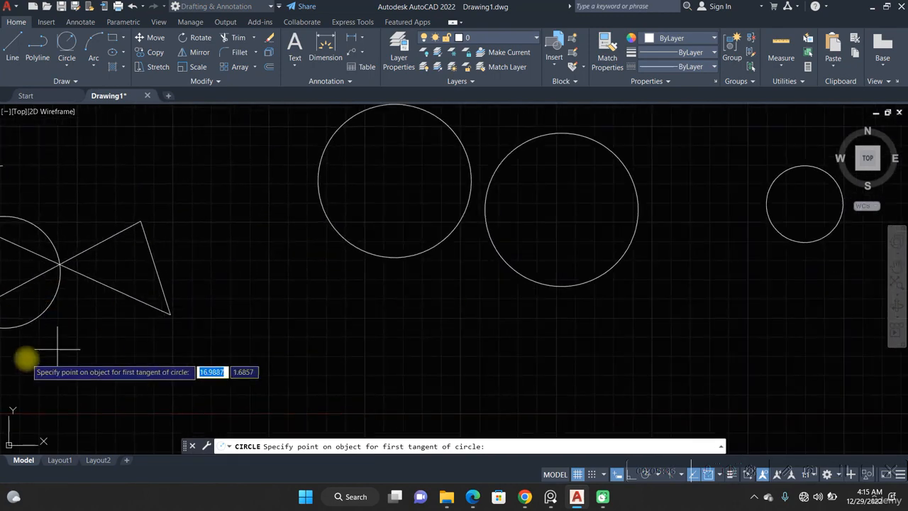
scroll(71, 334, down, 3)
middle_drag(71, 335, 378, 348)
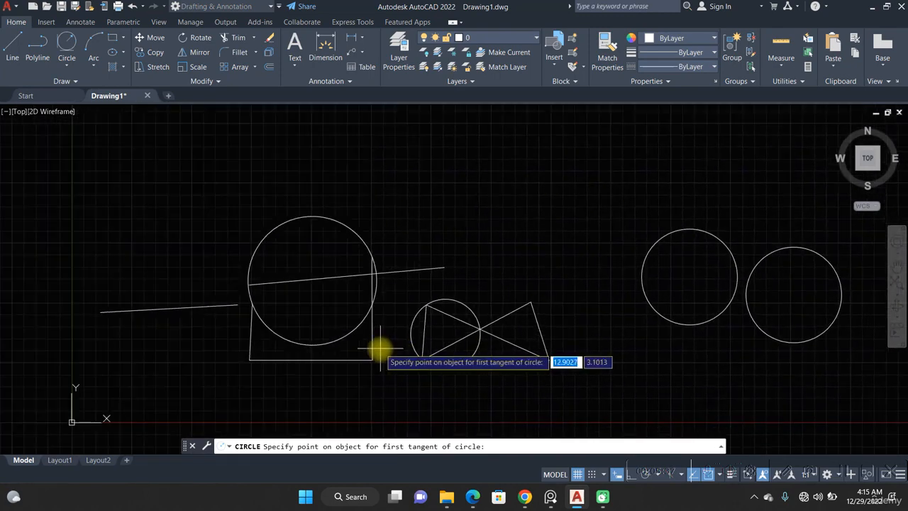
click(182, 310)
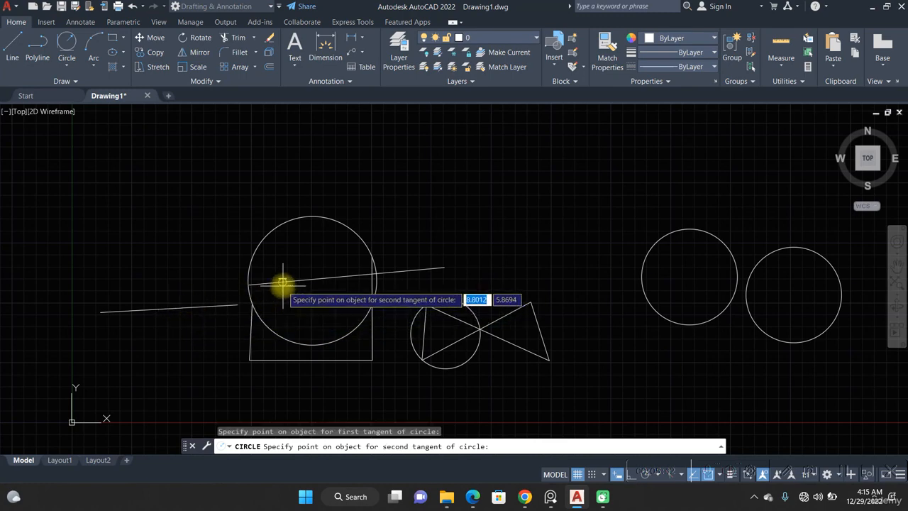
click(282, 283)
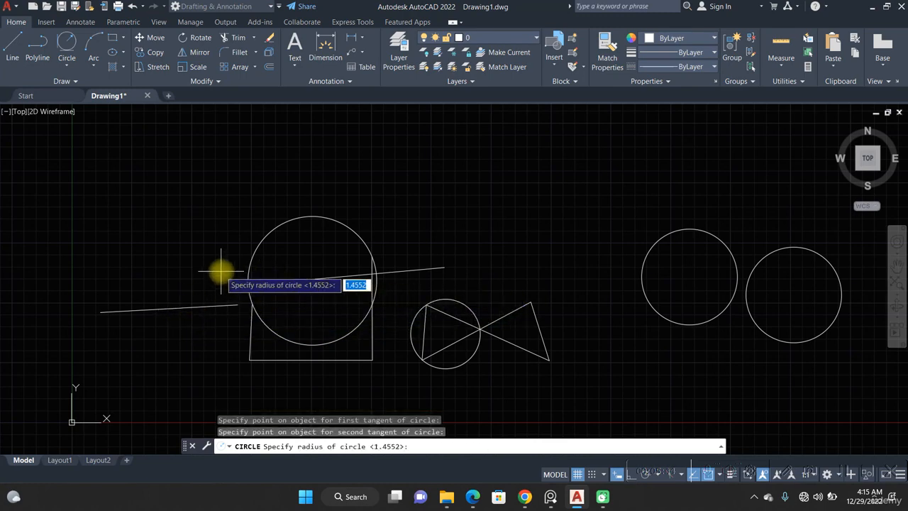
text(2)
key(Return)
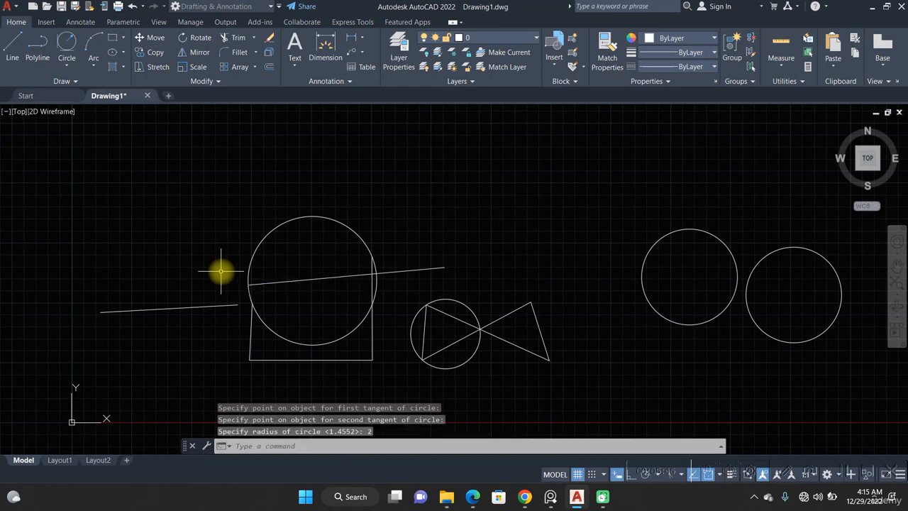
Draw a Tan, Tan, Radius circle touching the middle and small circles in the row, defining its radius by two picked points between them
middle_drag(350, 308, 189, 388)
middle_drag(448, 221, 185, 375)
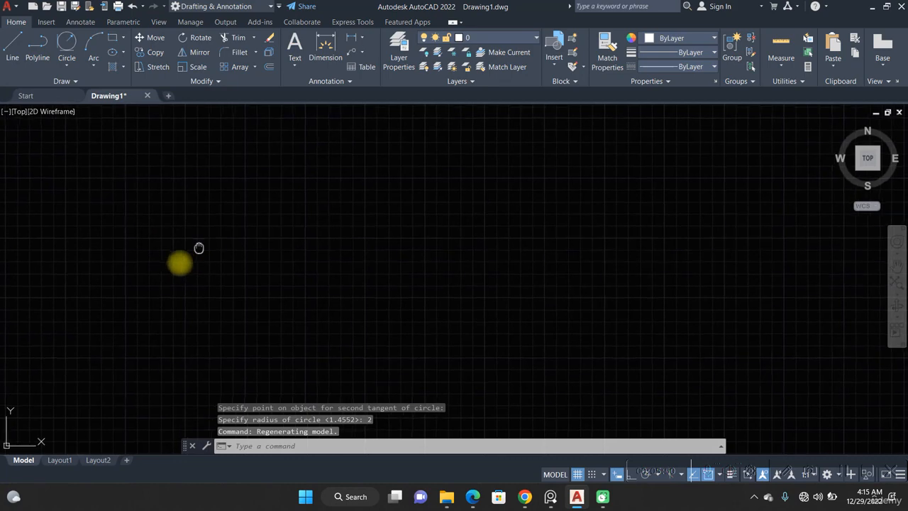
middle_drag(266, 355, 656, 209)
middle_drag(251, 320, 631, 148)
middle_drag(348, 235, 394, 321)
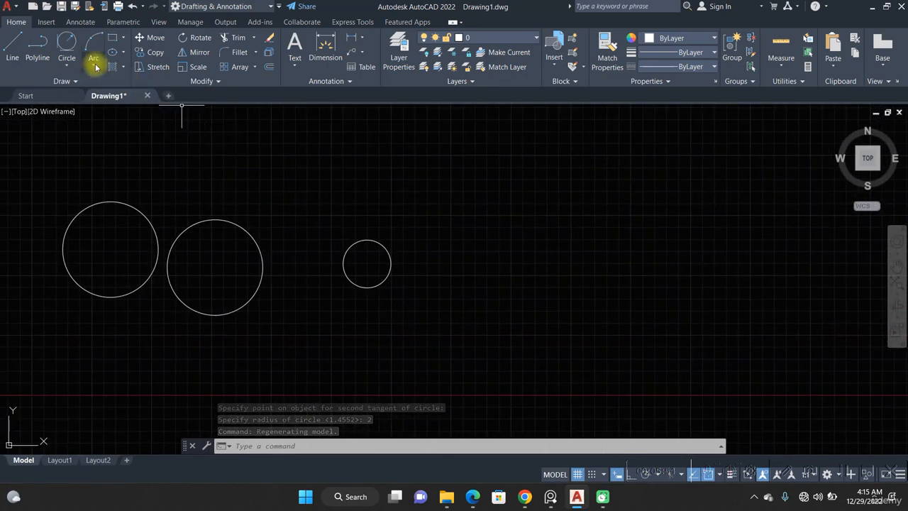
click(69, 66)
click(87, 184)
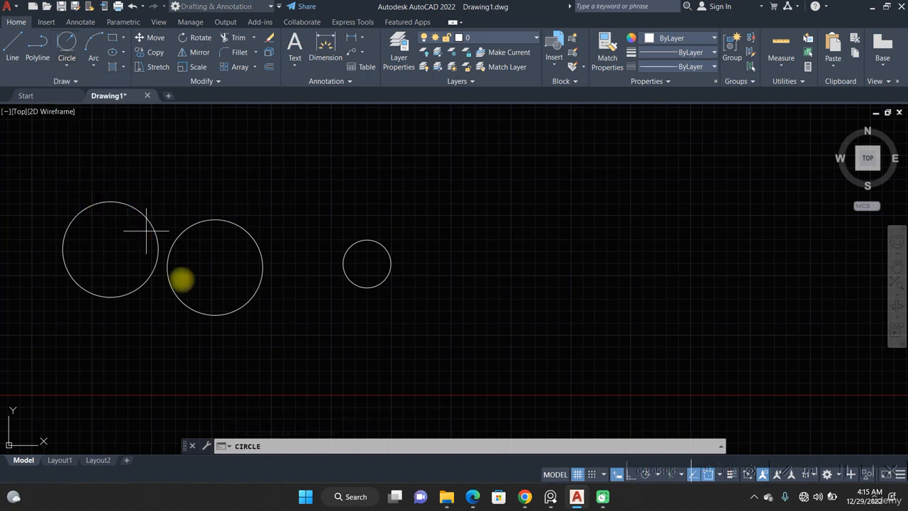
click(262, 265)
click(345, 265)
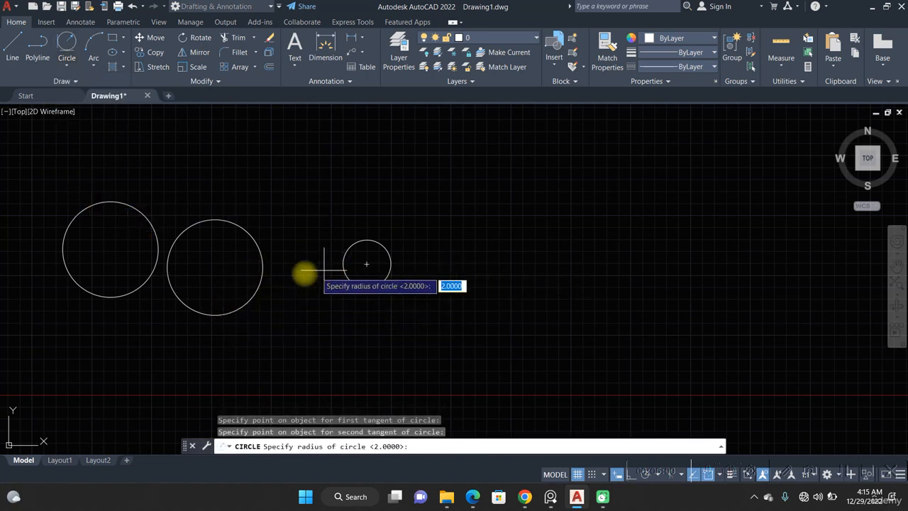
click(264, 267)
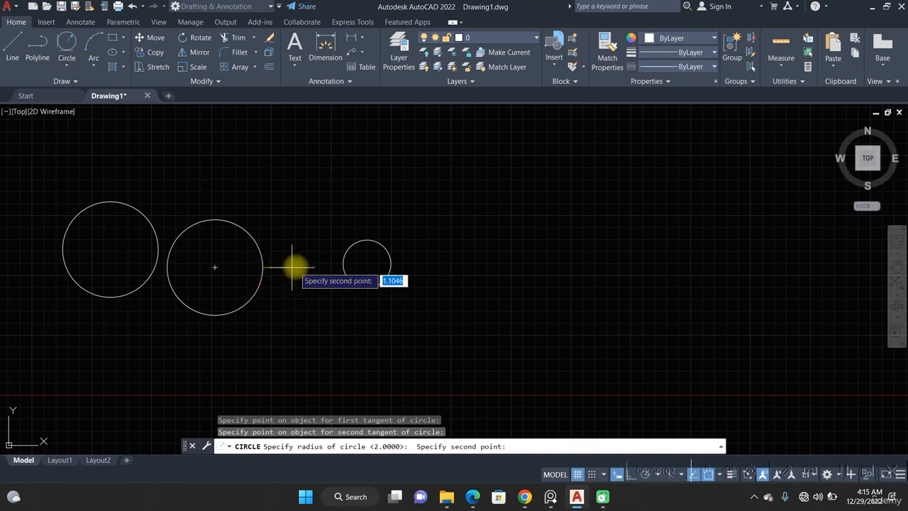
click(292, 267)
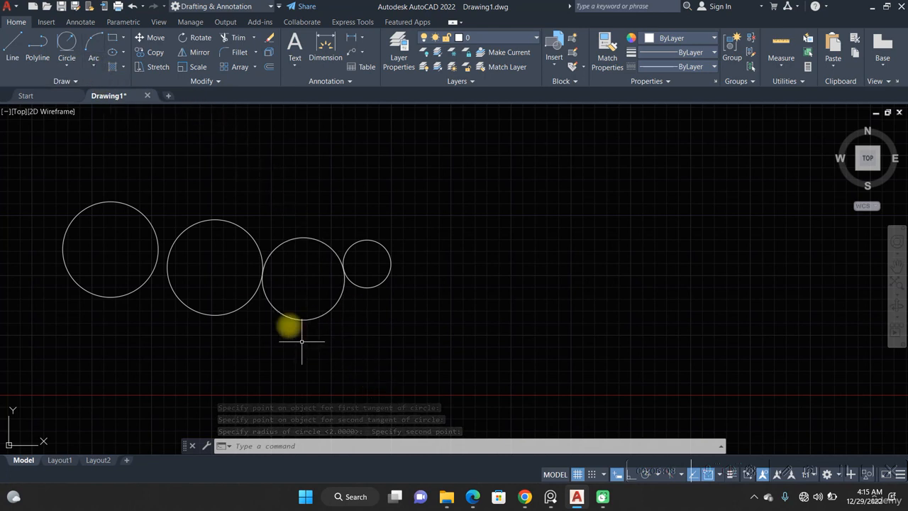
click(91, 70)
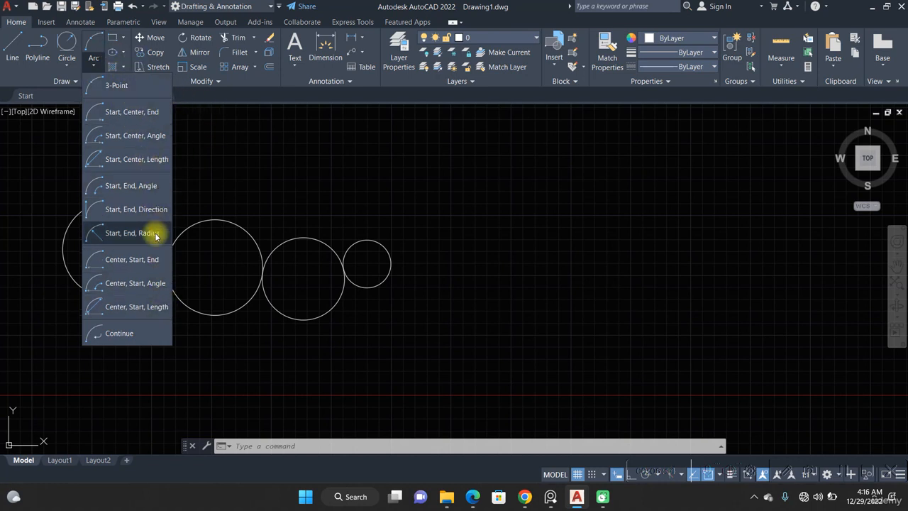
click(147, 85)
middle_drag(508, 231, 95, 156)
click(251, 273)
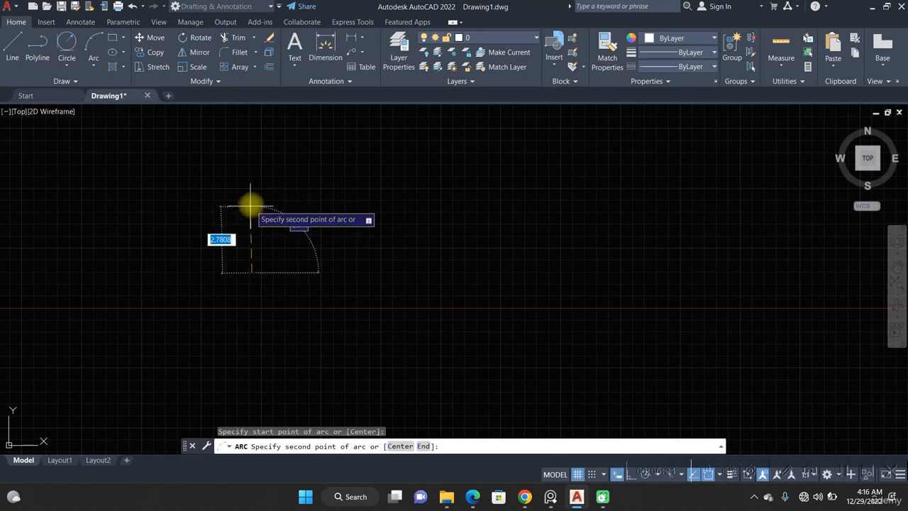
click(249, 173)
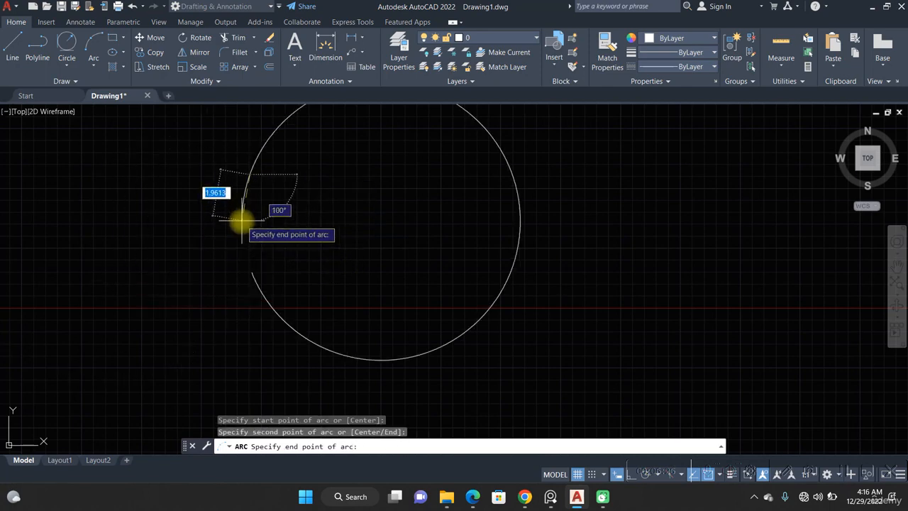
key(Escape)
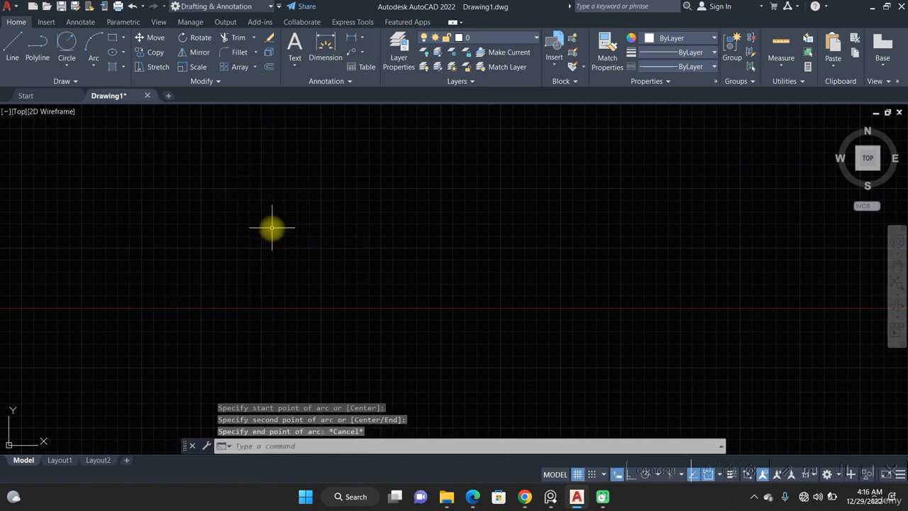
Draw a vertical line about 5.5 units long in the empty area, using ortho mode
click(21, 38)
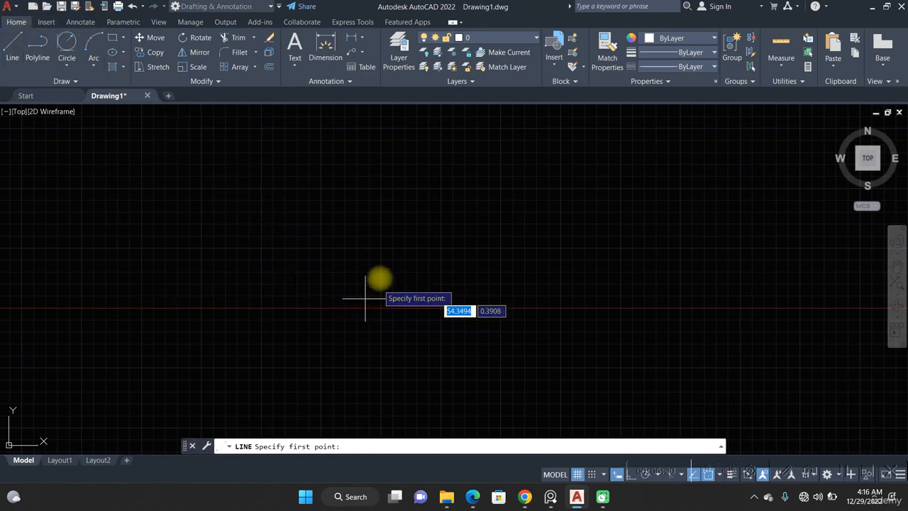
key(F8)
click(391, 195)
click(379, 325)
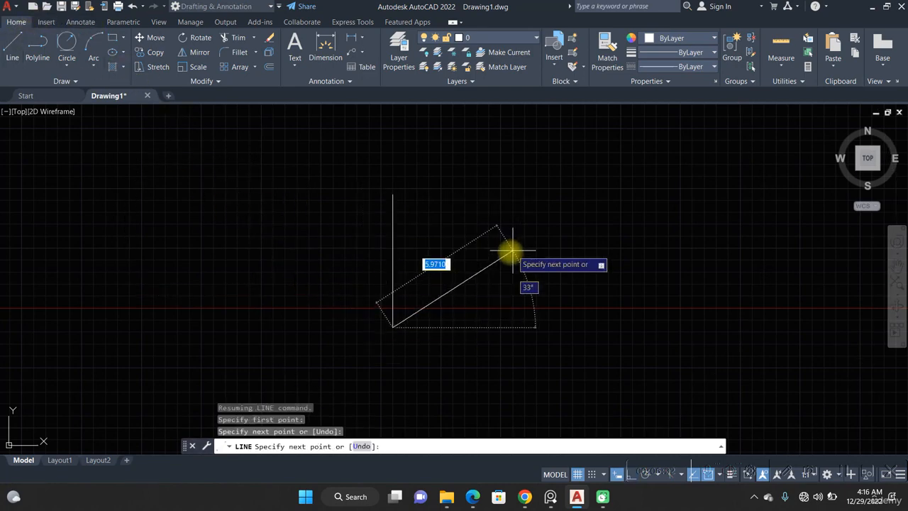
key(Escape)
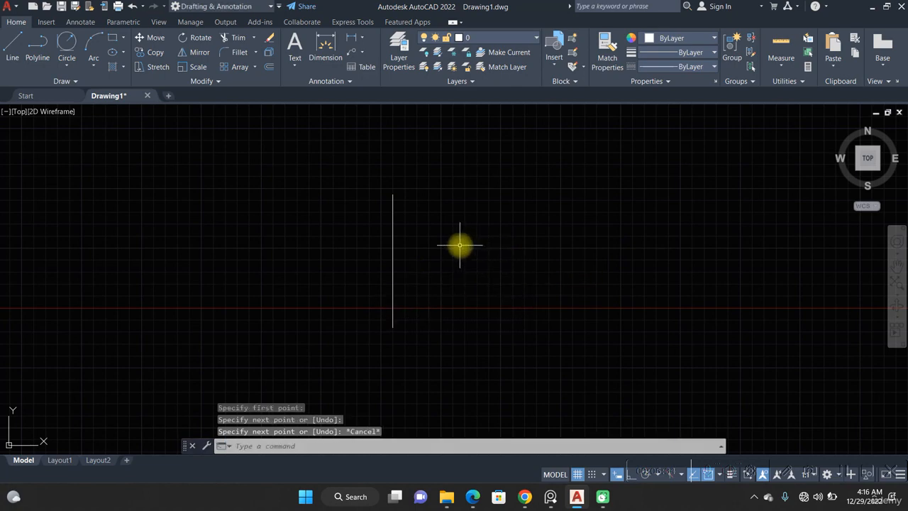
Draw a second, slightly longer vertical line to the right of the first, using ortho mode
key(Return)
key(F8)
click(522, 195)
click(522, 343)
key(Return)
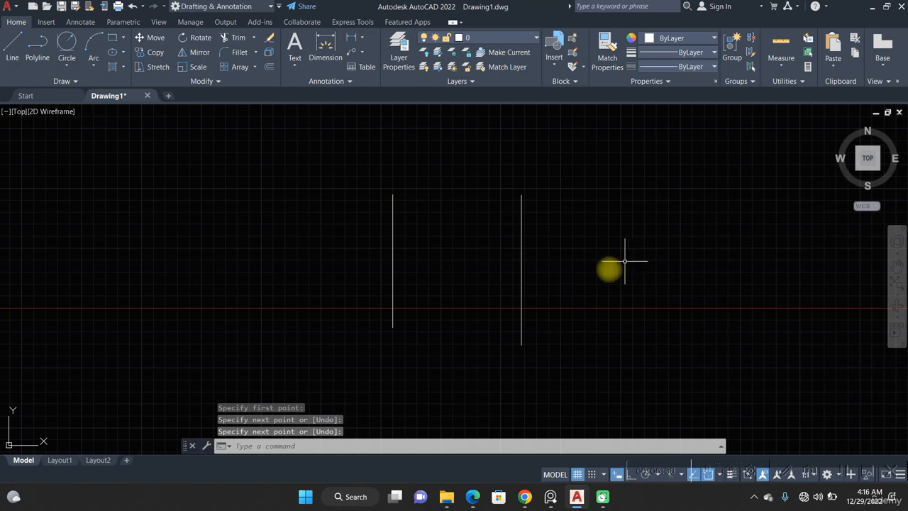
Draw a third separate vertical line to the right of the other two with ortho mode
key(Return)
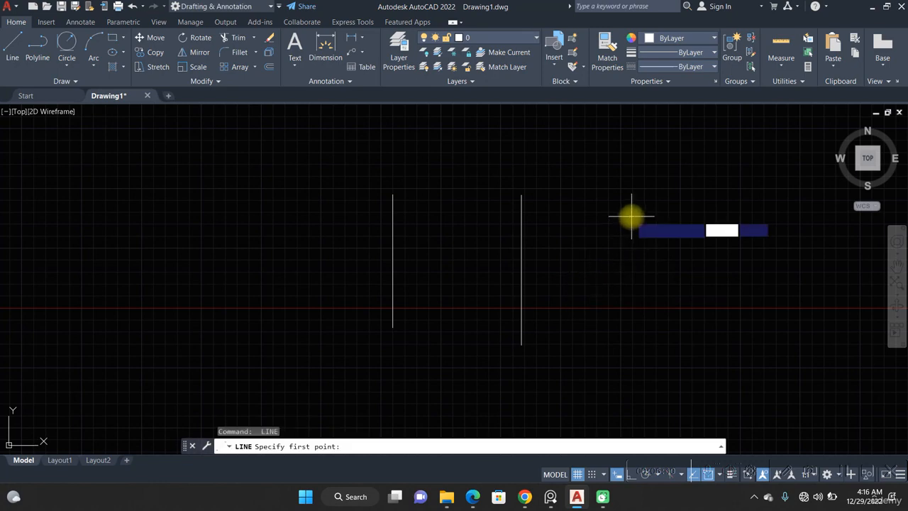
click(618, 210)
key(F8)
click(597, 339)
key(Return)
Draw a 3-Point arc from the leftmost line's top endpoint, bulging through a point to its right, to the line's bottom endpoint
click(94, 72)
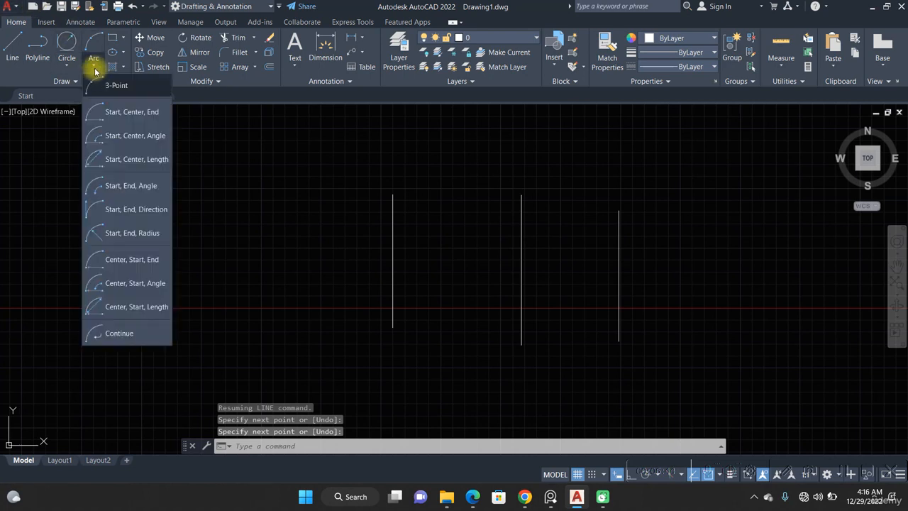
click(114, 86)
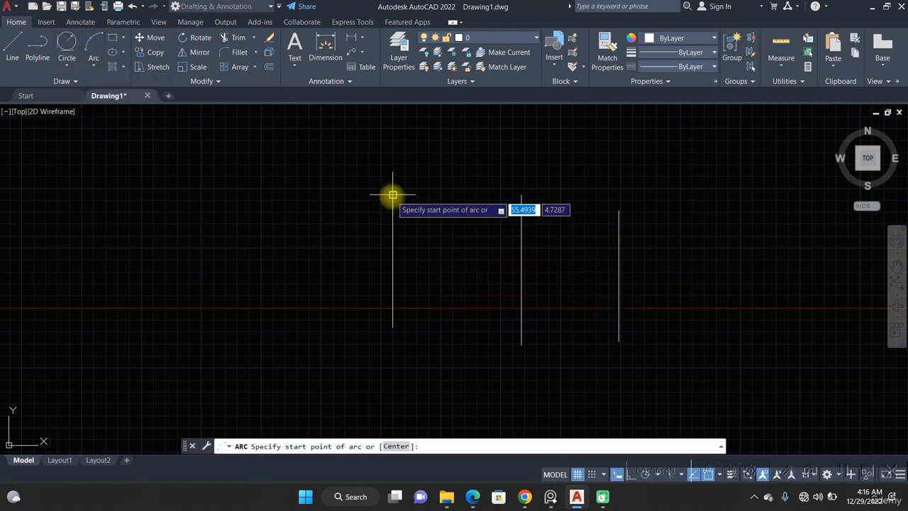
click(392, 195)
click(433, 269)
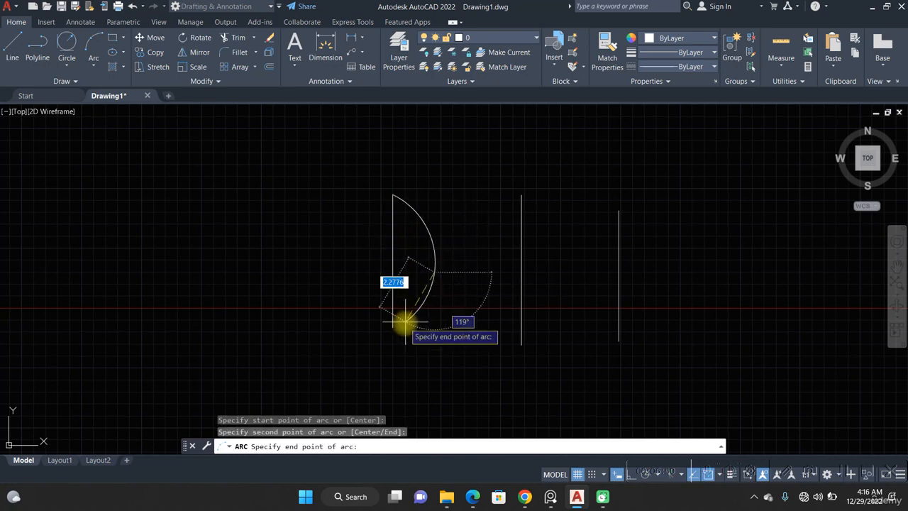
click(392, 327)
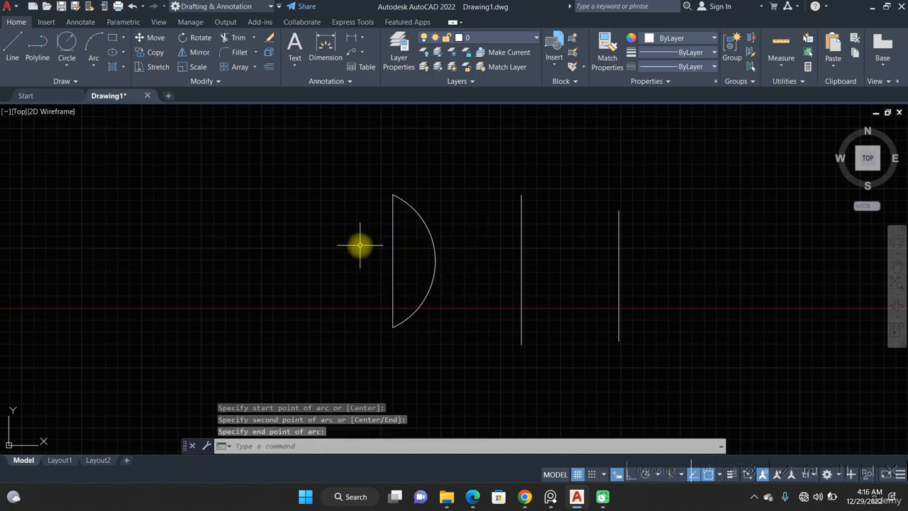
Move the vertical line away from the arc, well to its left, using the line's midpoint grip
middle_drag(422, 218, 318, 206)
click(317, 263)
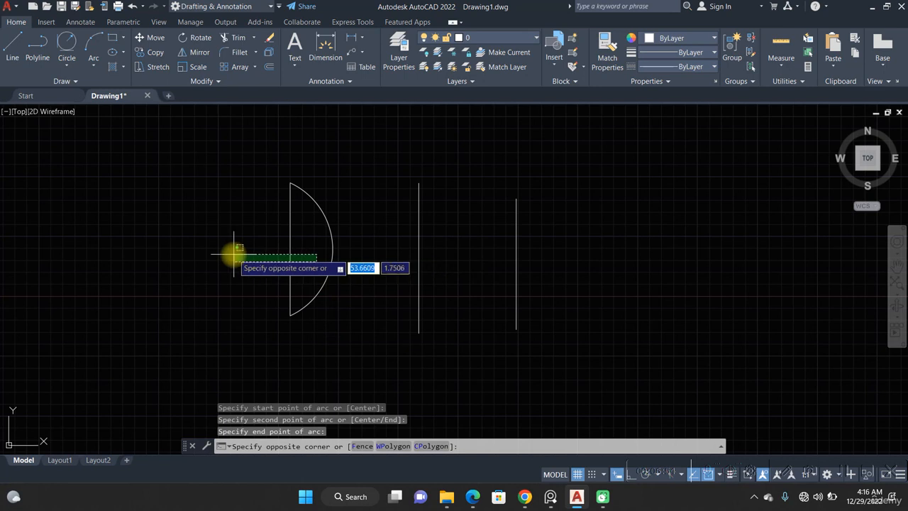
click(247, 255)
click(290, 248)
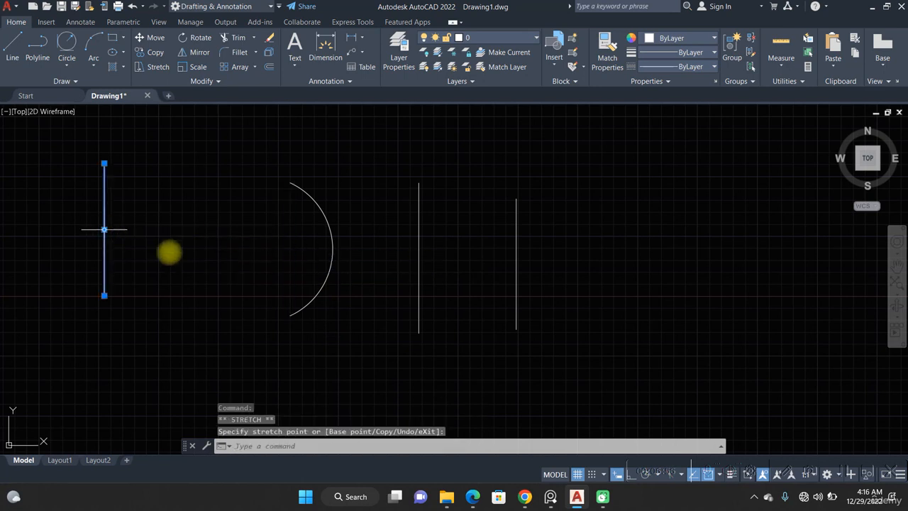
key(Escape)
Draw a Start, Center, End arc on the moved line, from its bottom endpoint around its midpoint to its top endpoint
click(93, 65)
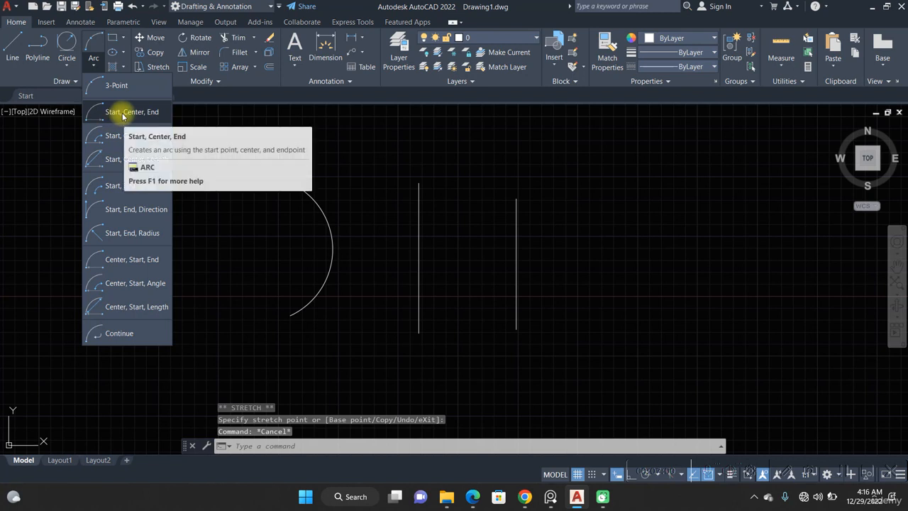
click(122, 113)
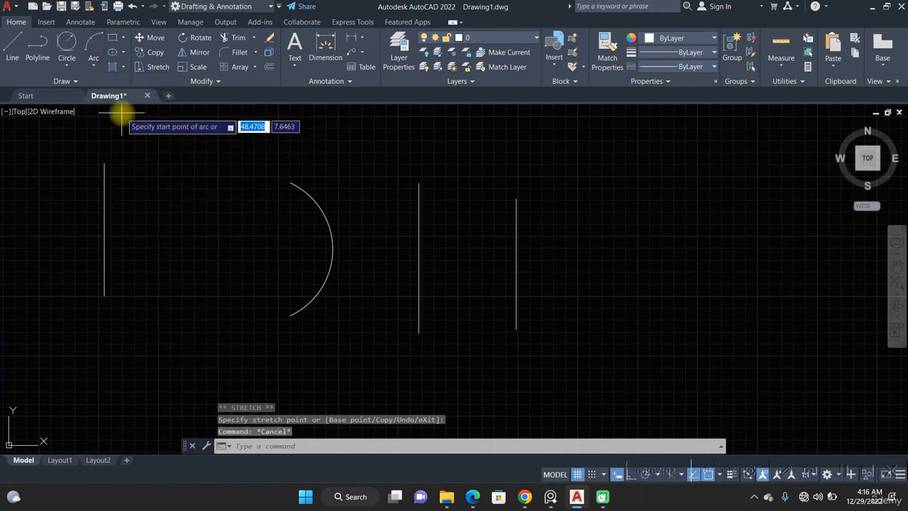
middle_drag(172, 284, 237, 322)
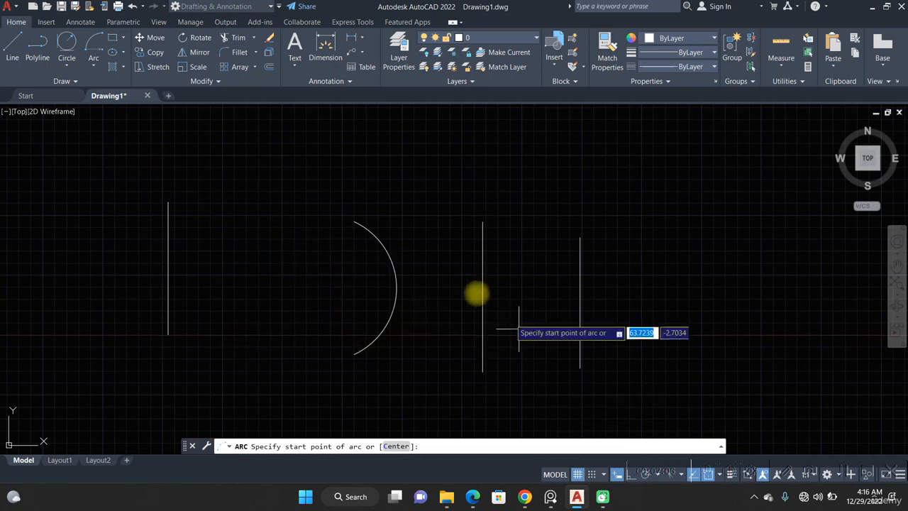
click(168, 333)
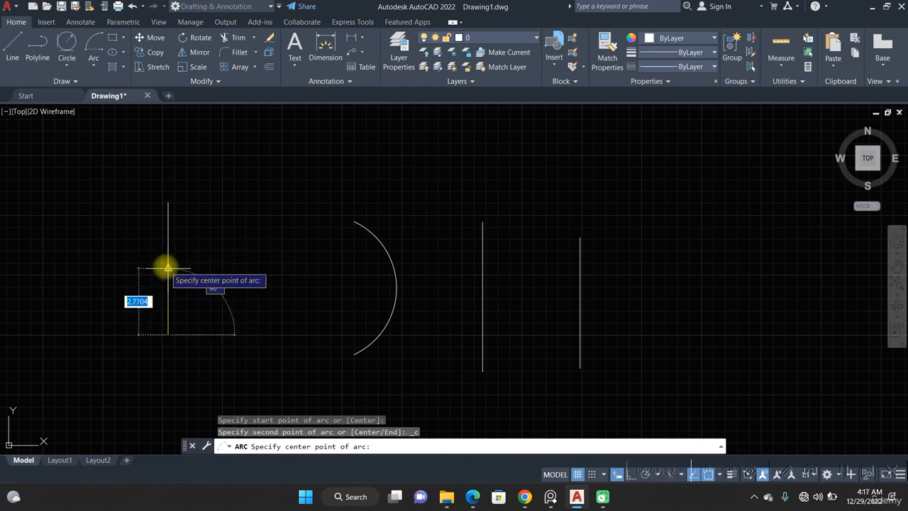
click(167, 268)
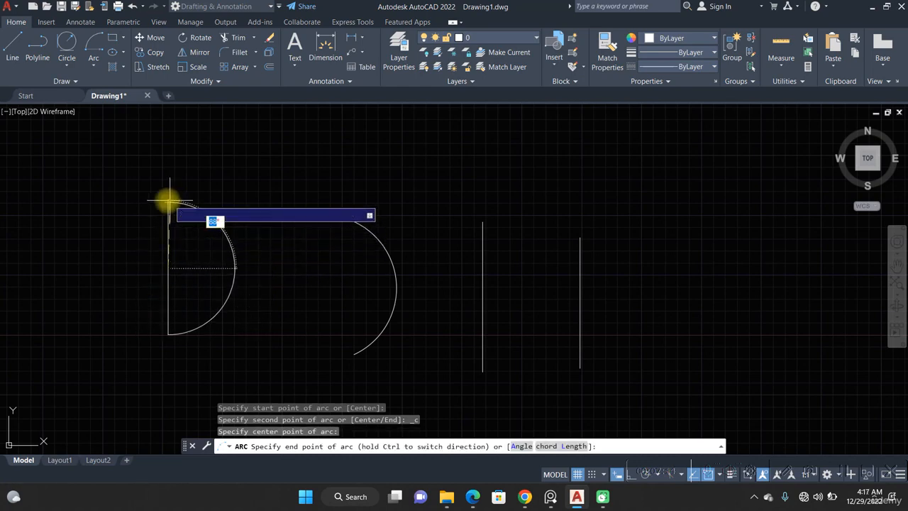
click(168, 202)
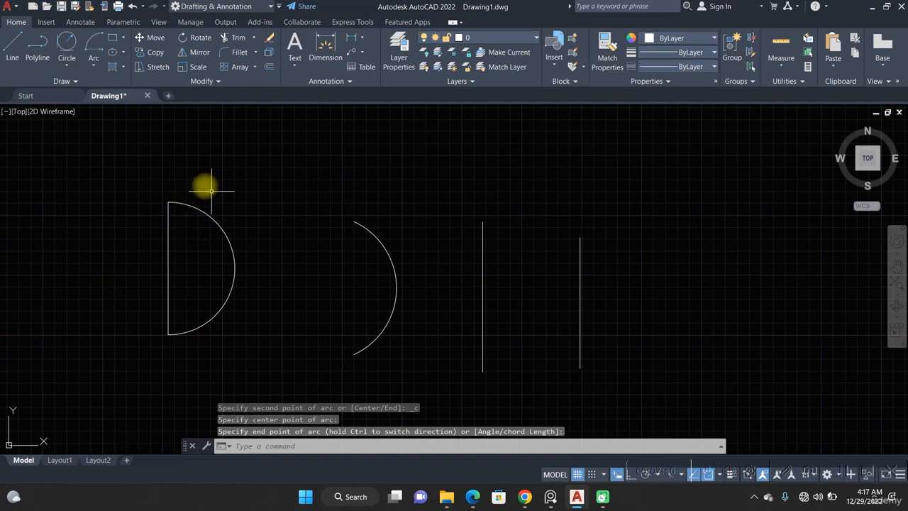
Draw a Start, Center, End arc on the leftmost line, from its top endpoint around its midpoint to its bottom endpoint, closing the circle
click(94, 64)
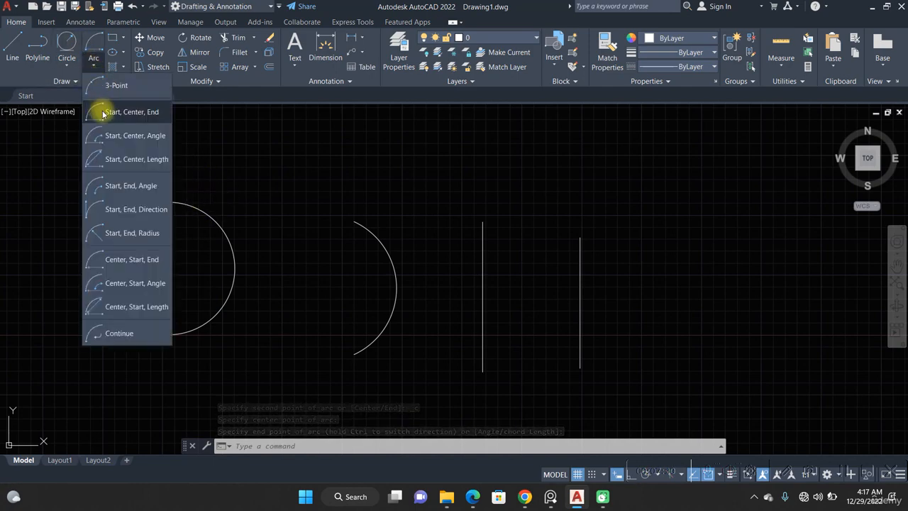
click(107, 112)
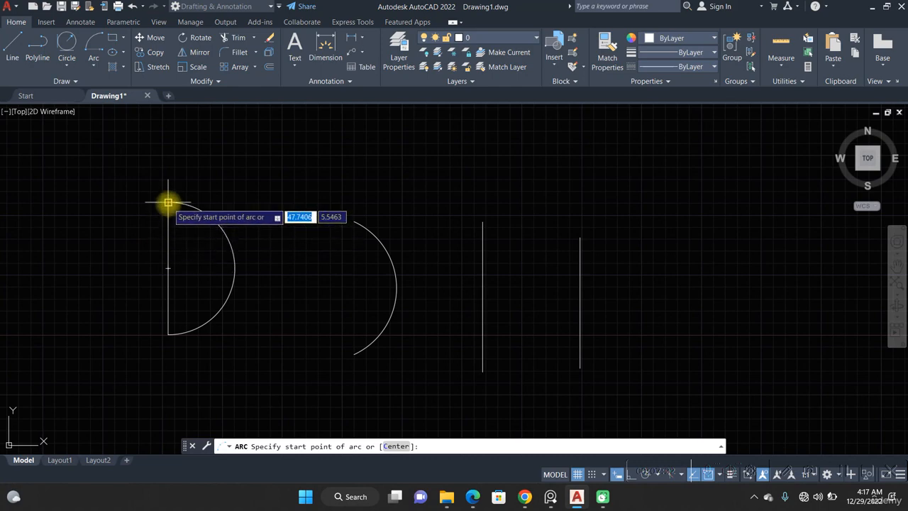
click(168, 203)
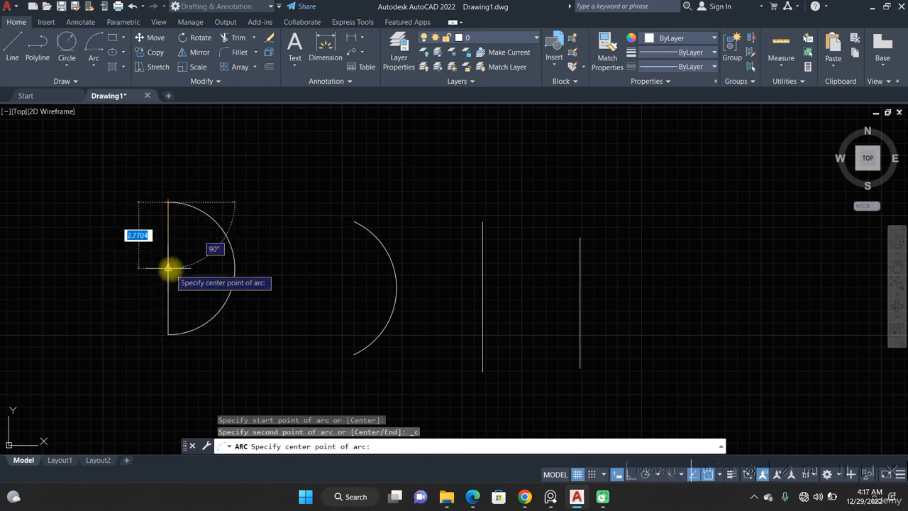
click(168, 269)
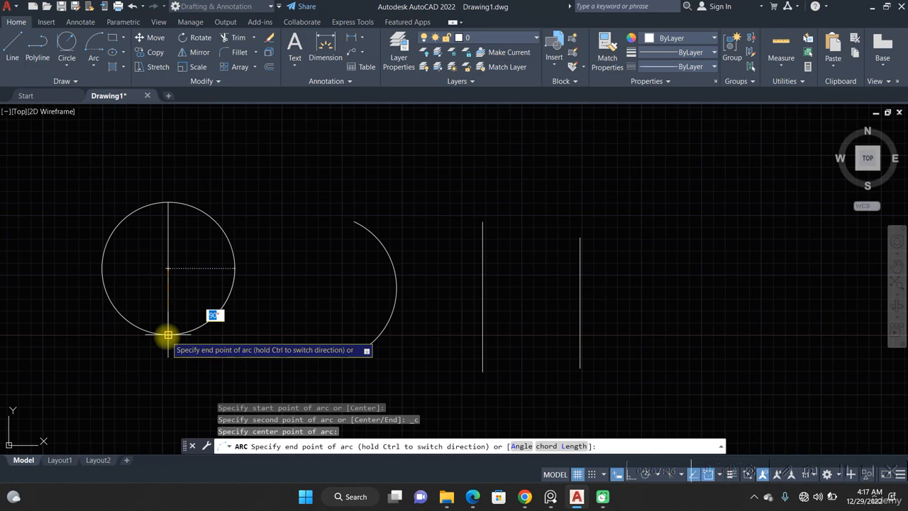
click(168, 335)
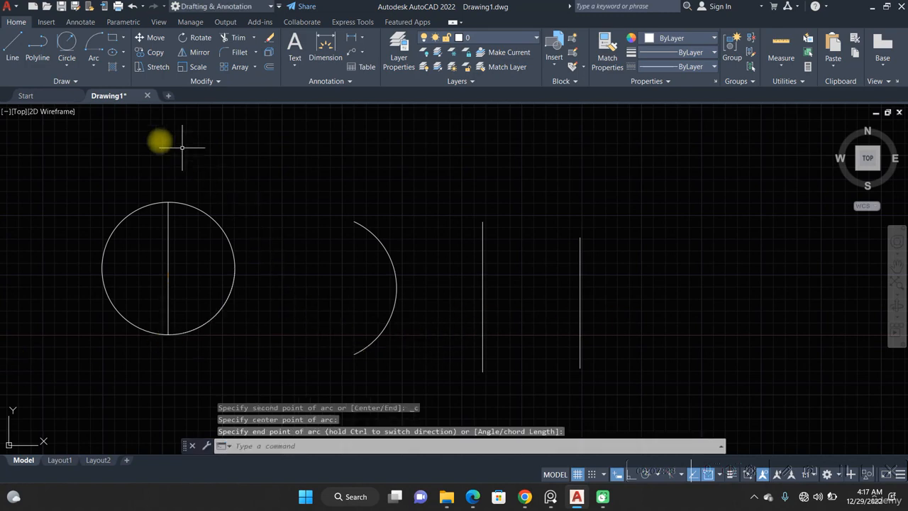
Draw a Start, End, Direction arc from the middle line's bottom endpoint to its top endpoint, bulging to the right
click(94, 66)
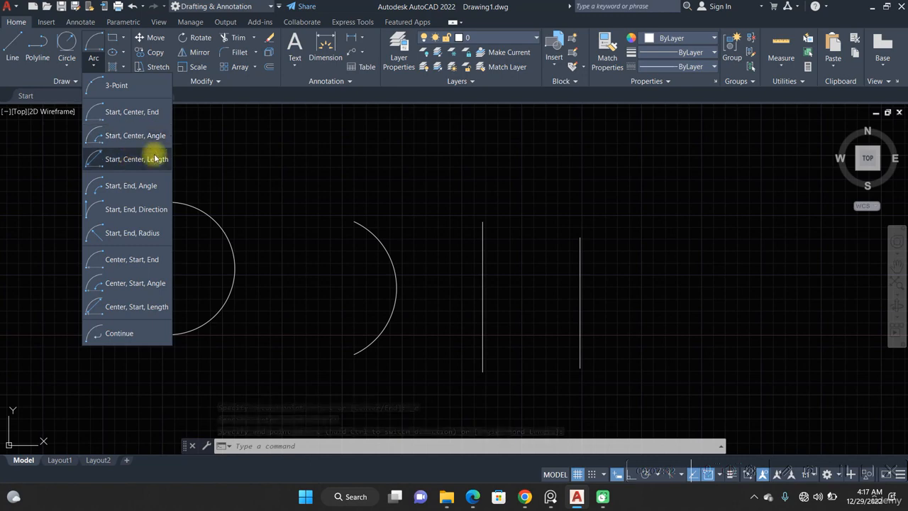
click(128, 208)
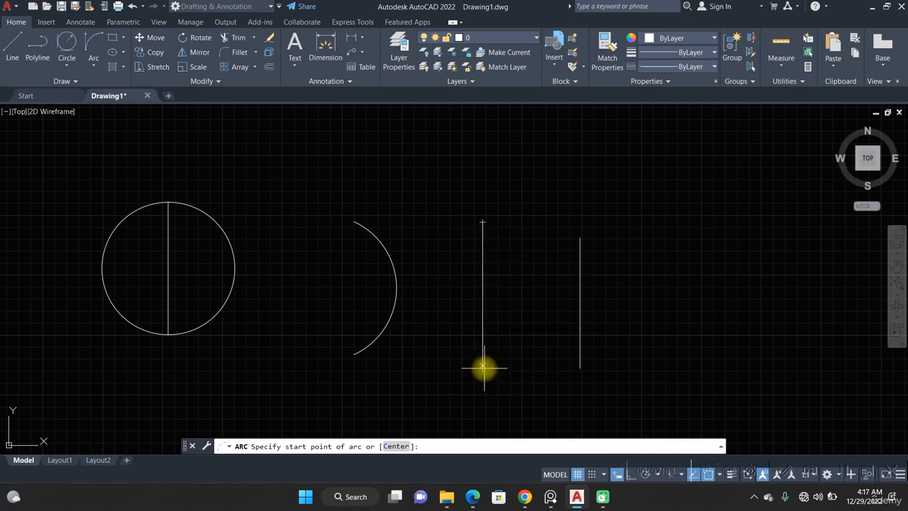
click(482, 371)
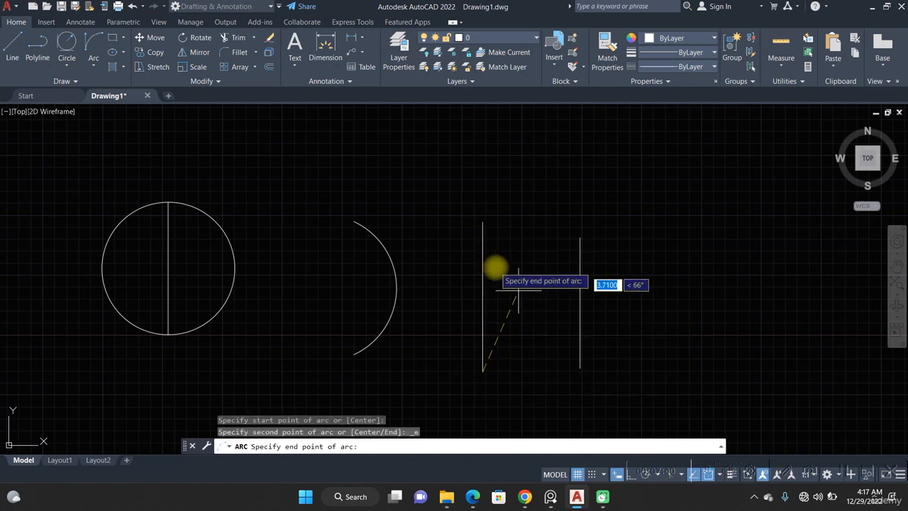
click(482, 222)
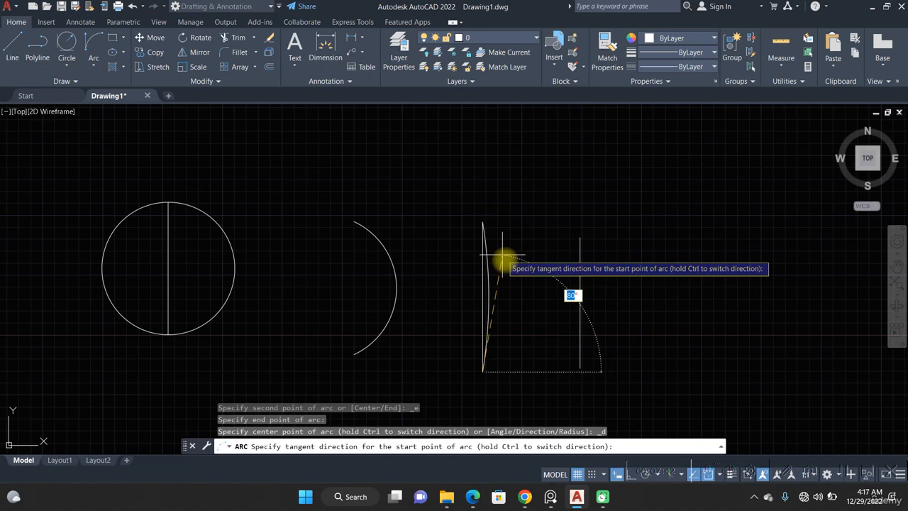
click(708, 326)
Draw a Start, End, Radius arc from the rightmost line's top endpoint to its bottom endpoint, trying radius 1.5 before using a larger one
click(100, 66)
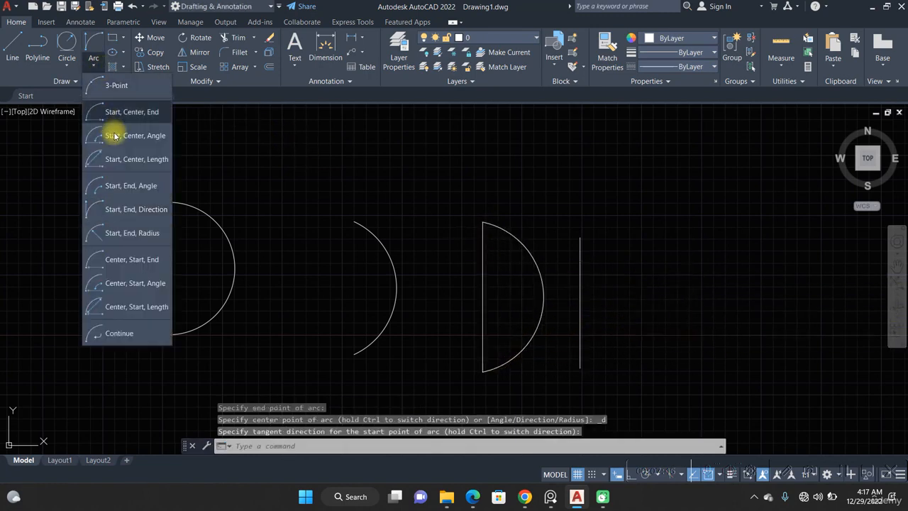
click(139, 235)
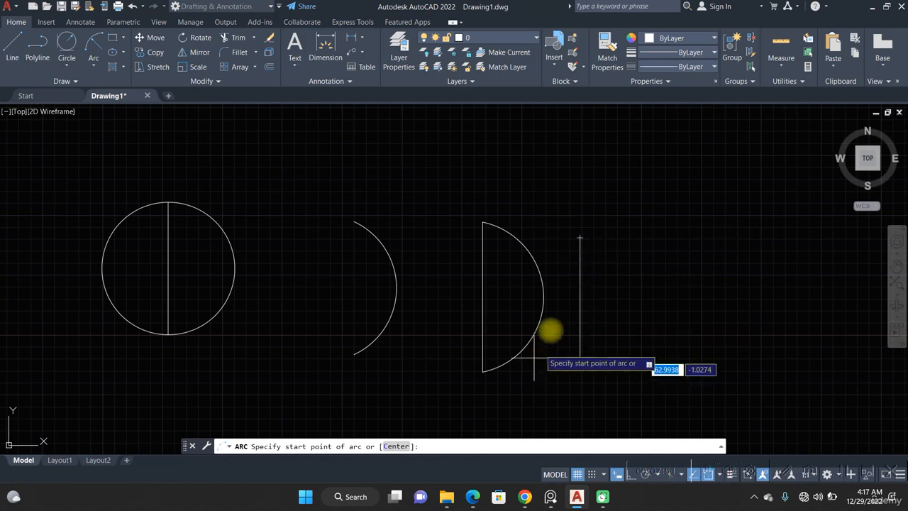
click(580, 239)
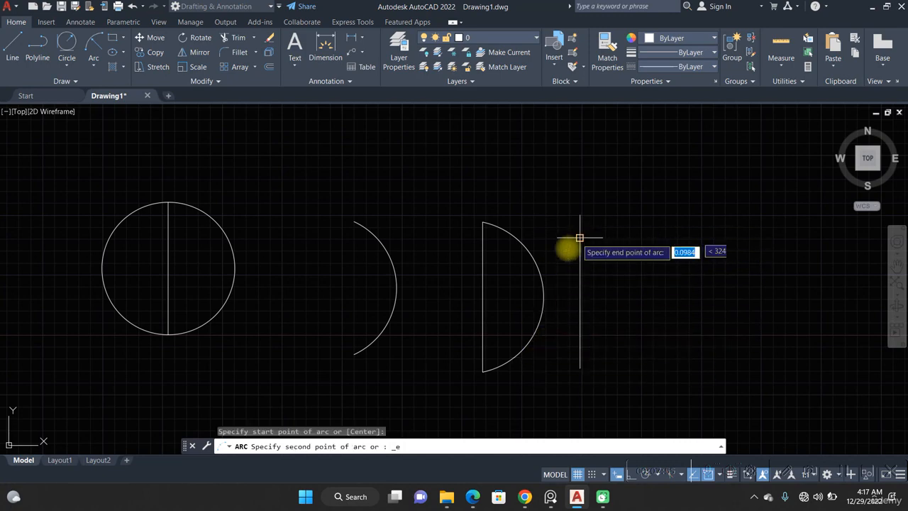
click(579, 367)
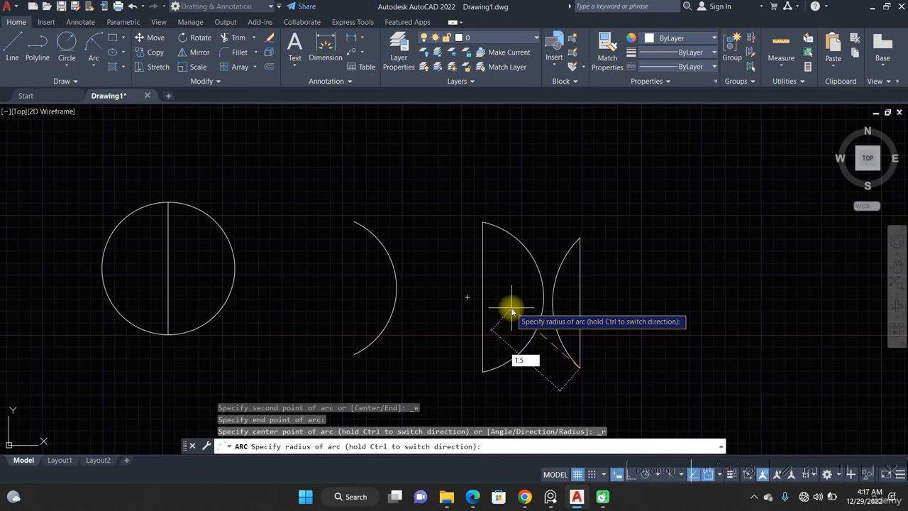
key(Return)
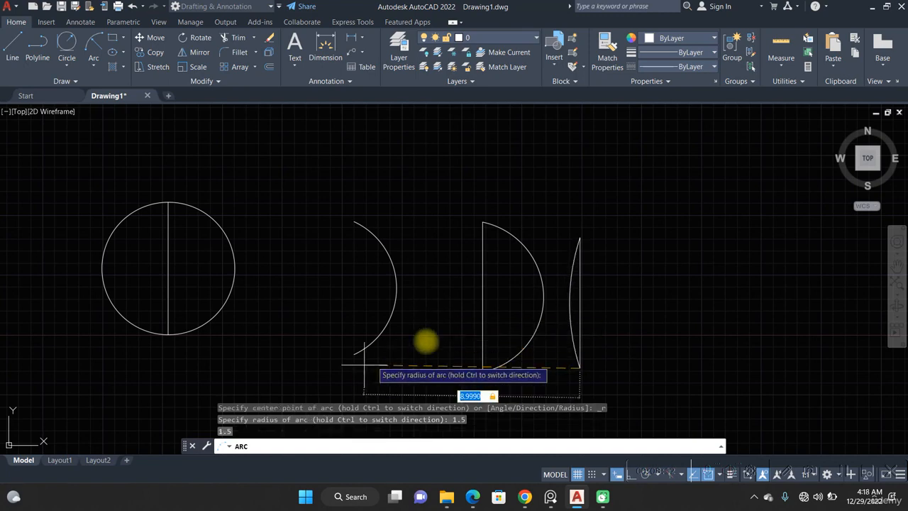
key(Return)
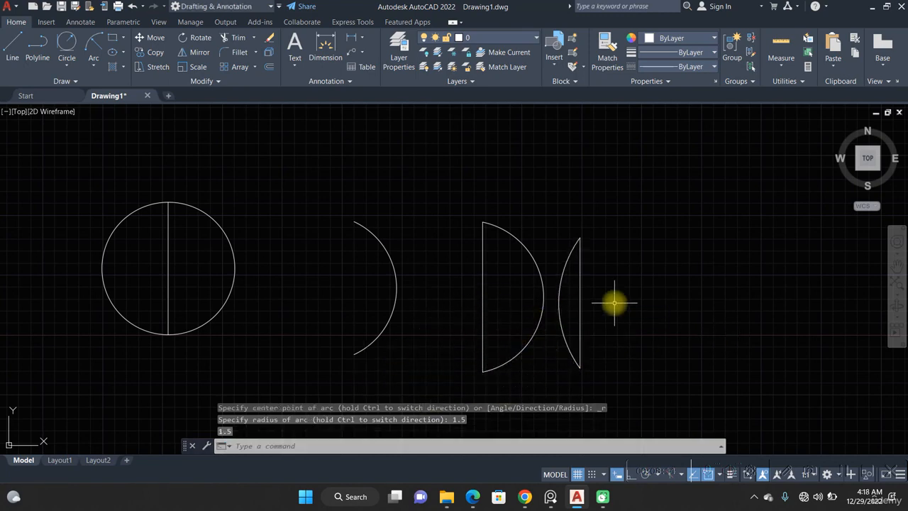
middle_drag(614, 303, 544, 271)
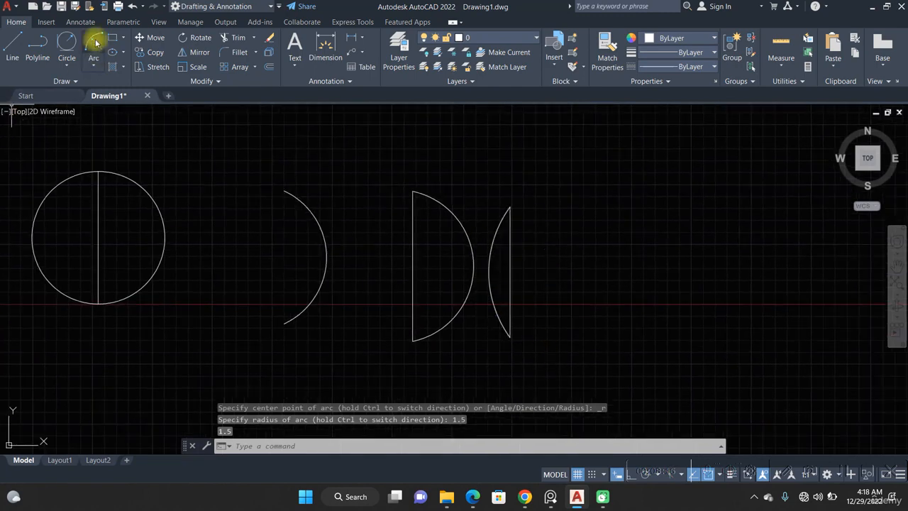
middle_drag(448, 249, 393, 292)
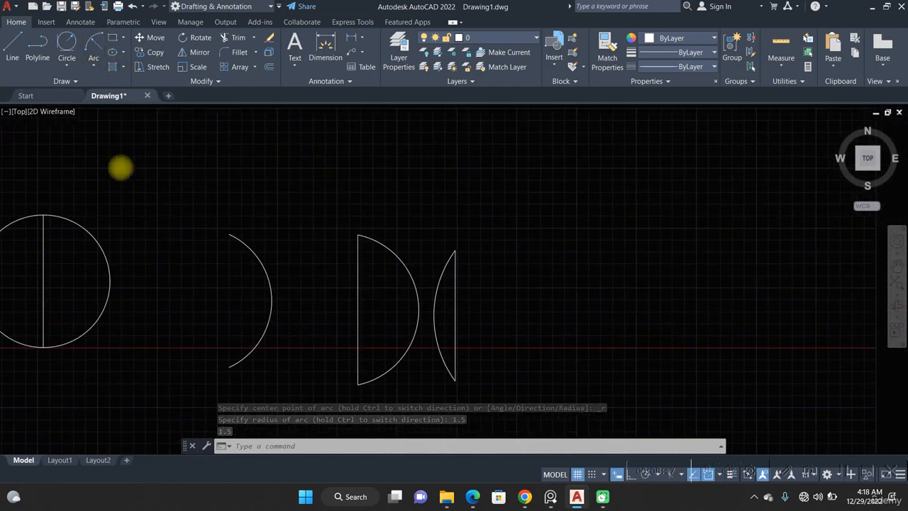
click(94, 71)
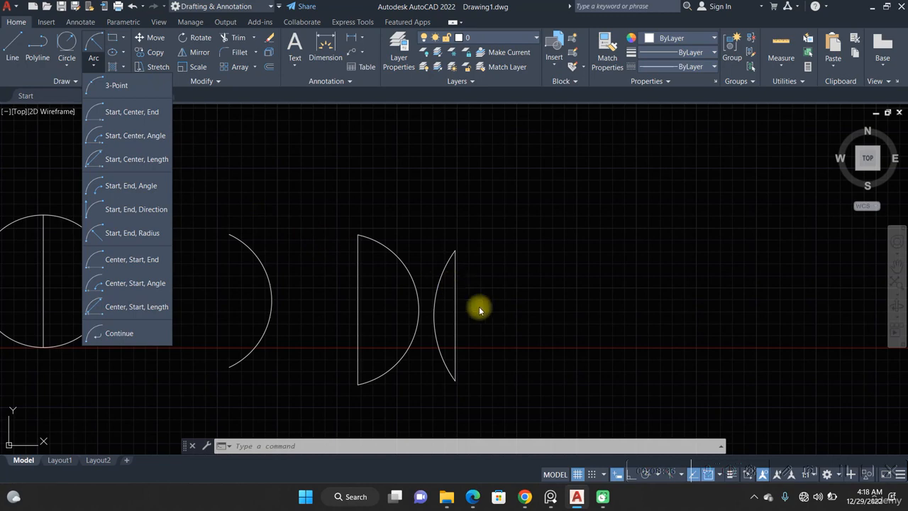
click(478, 310)
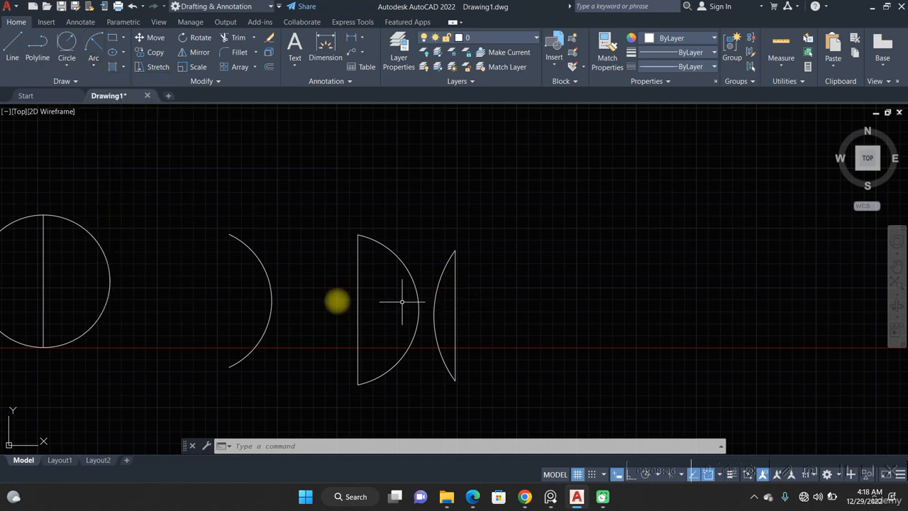
Draw a Start, End, Radius arc of radius 20 from the rightmost line's bottom endpoint to its top endpoint
click(93, 64)
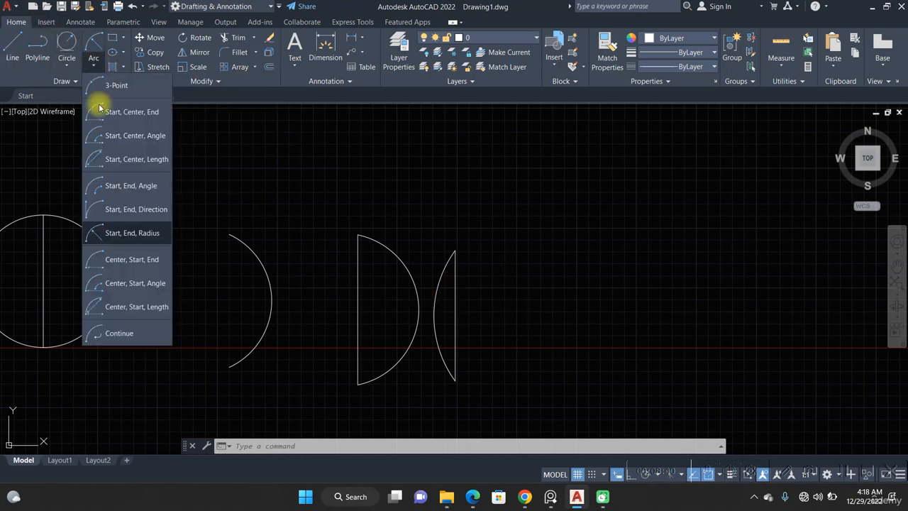
click(133, 237)
middle_drag(447, 292, 416, 259)
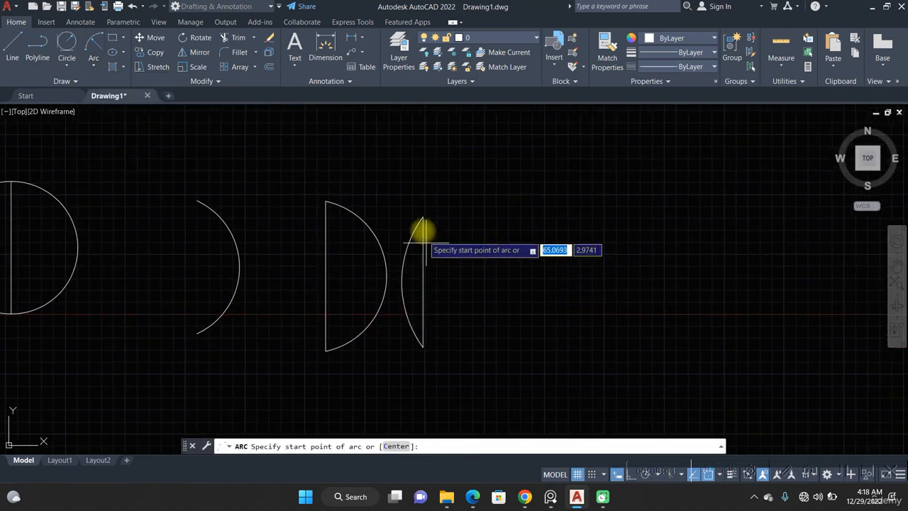
click(423, 346)
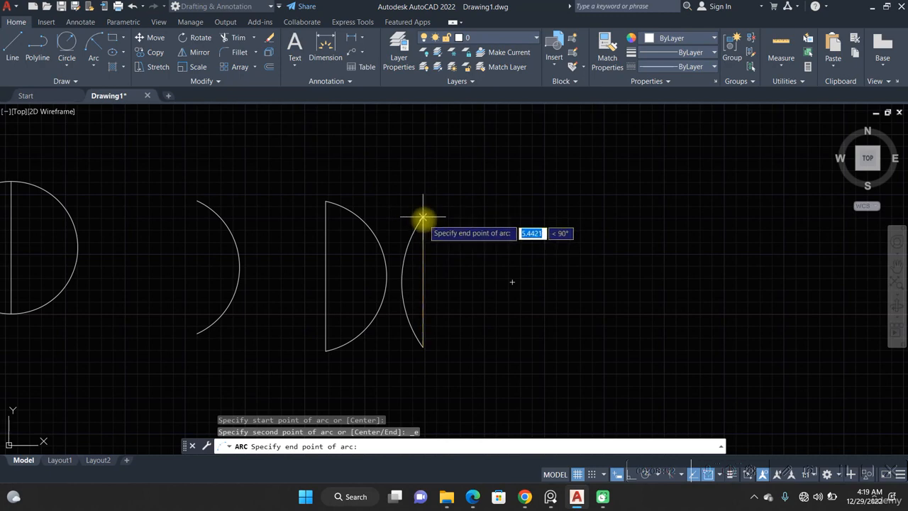
click(423, 217)
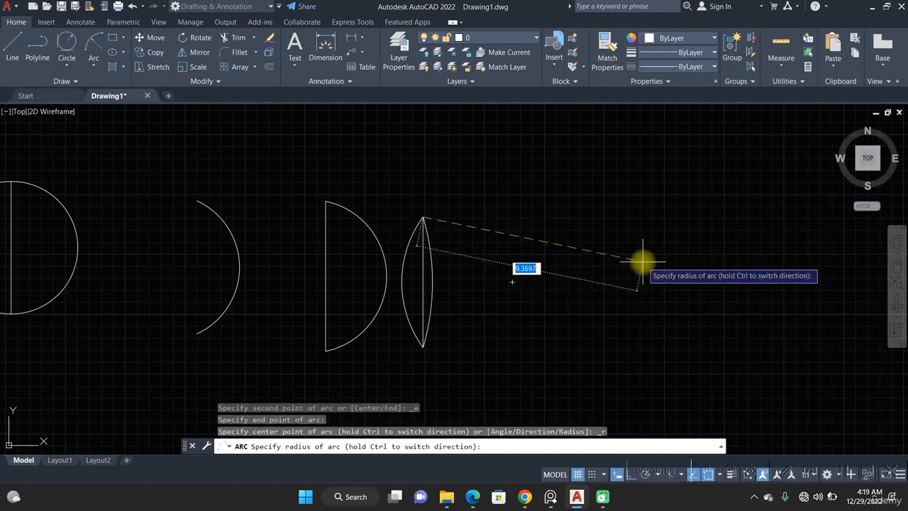
key(Return)
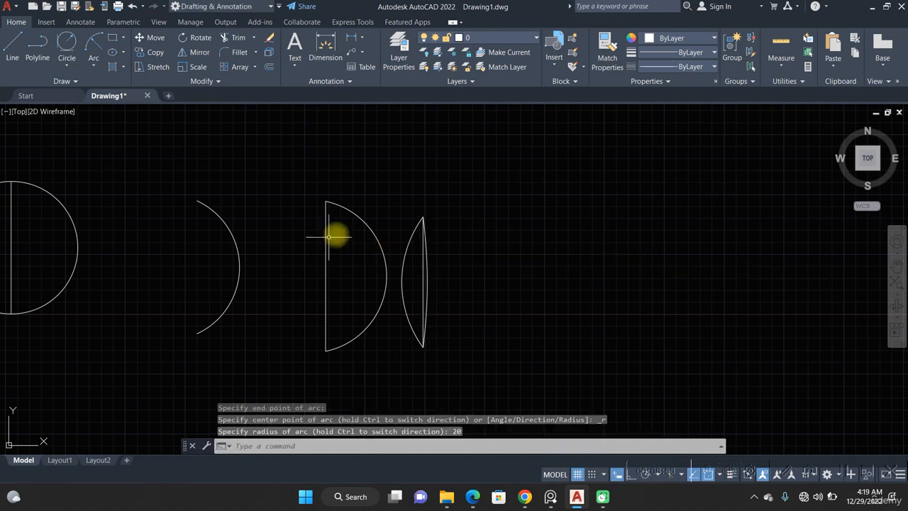
Draw a rectangle about 8.17 by 4.54 units in the empty area to the right of the arcs
scroll(353, 237, up, 6)
scroll(326, 234, down, 6)
middle_drag(254, 229, 252, 254)
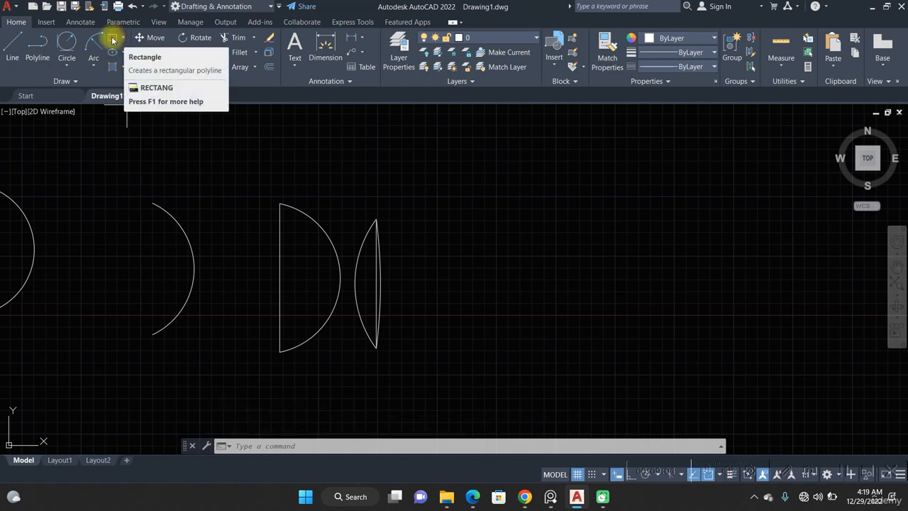
middle_drag(734, 265, 425, 334)
middle_drag(445, 287, 357, 284)
key(Escape)
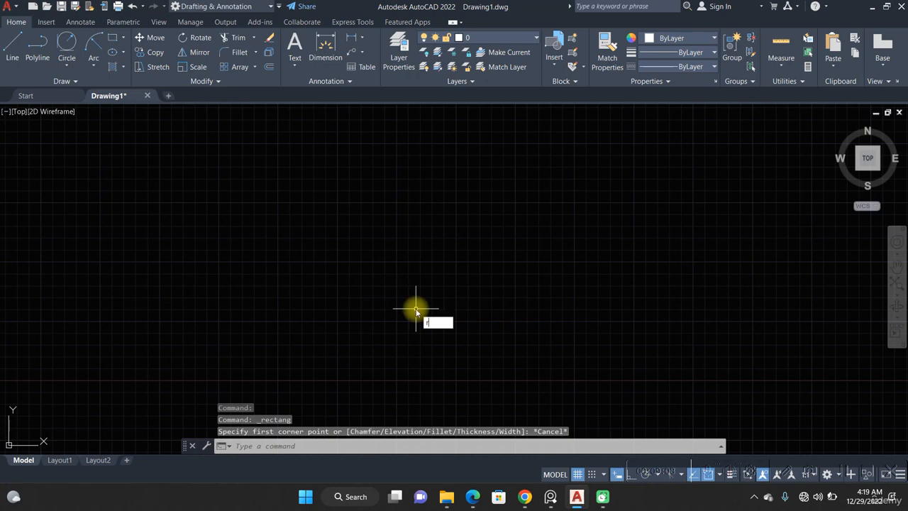
key(Return)
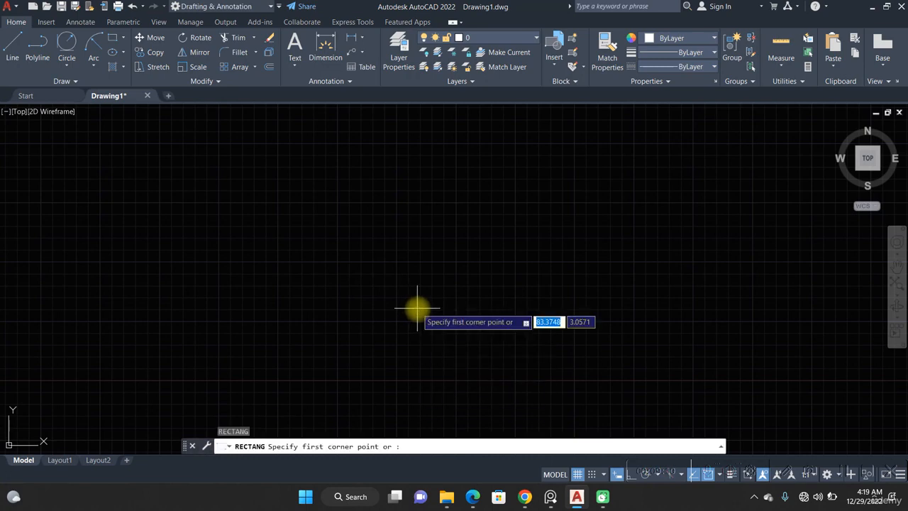
click(286, 213)
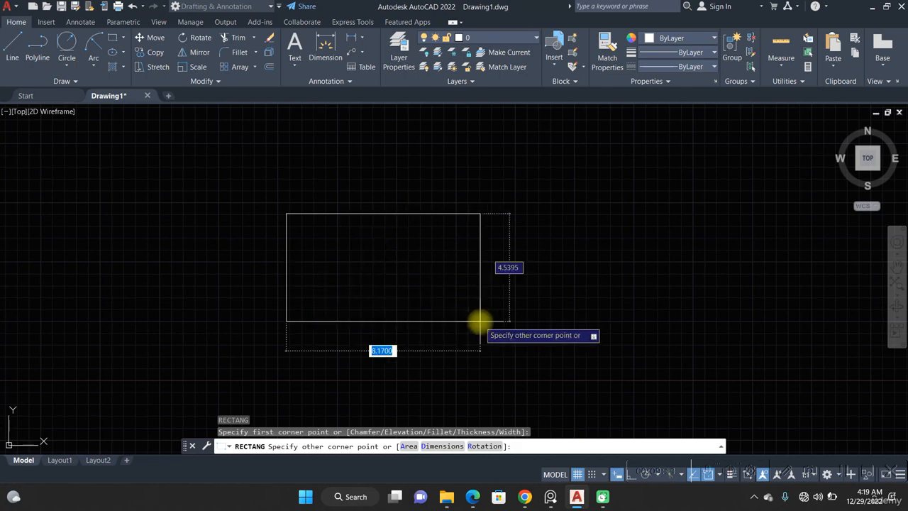
click(479, 321)
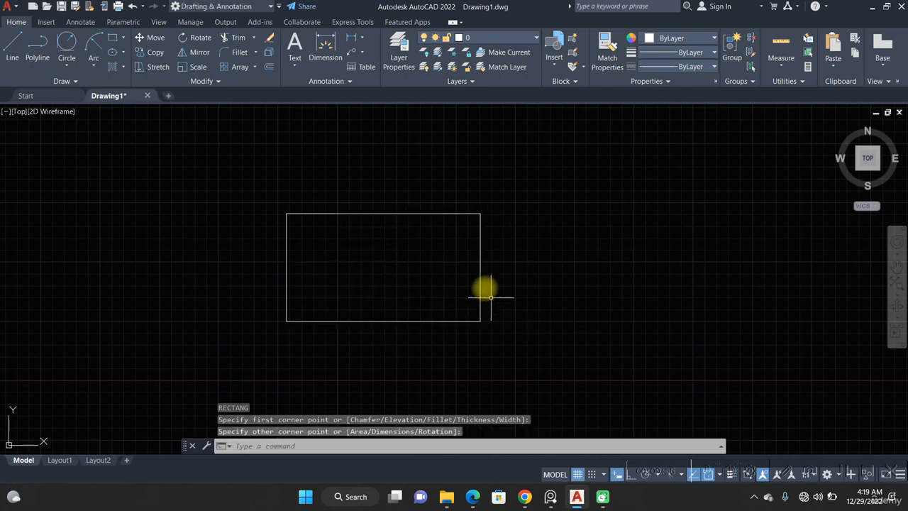
Draw a second rectangle to the right of the first using the Area option, with area 20 and length 5
key(Return)
middle_drag(344, 195, 84, 151)
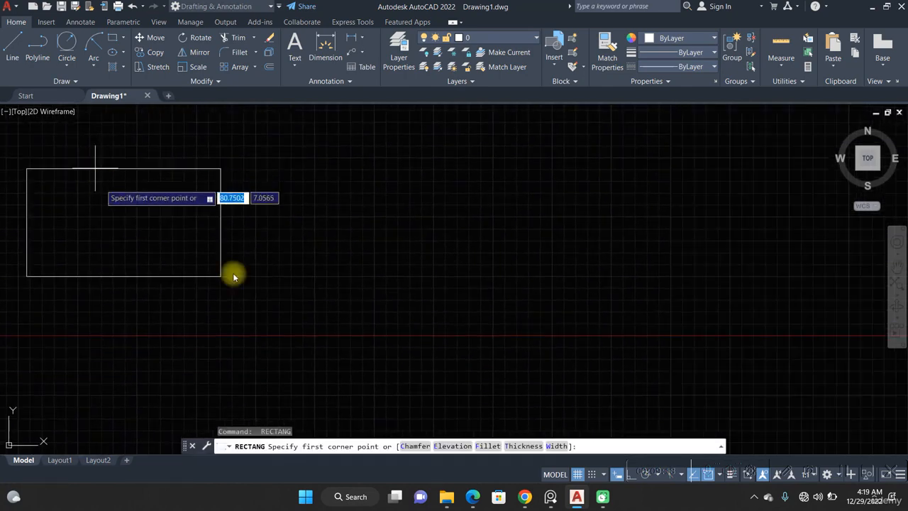
click(267, 232)
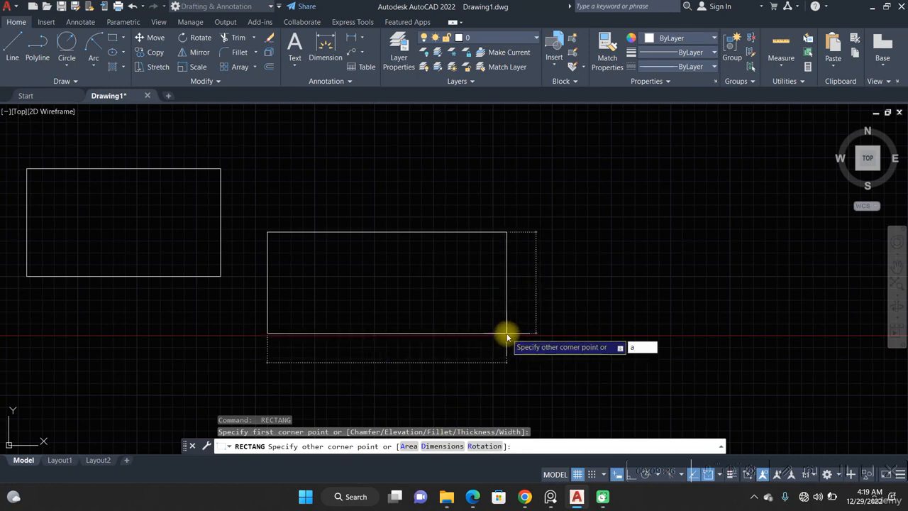
text(a)
key(Return)
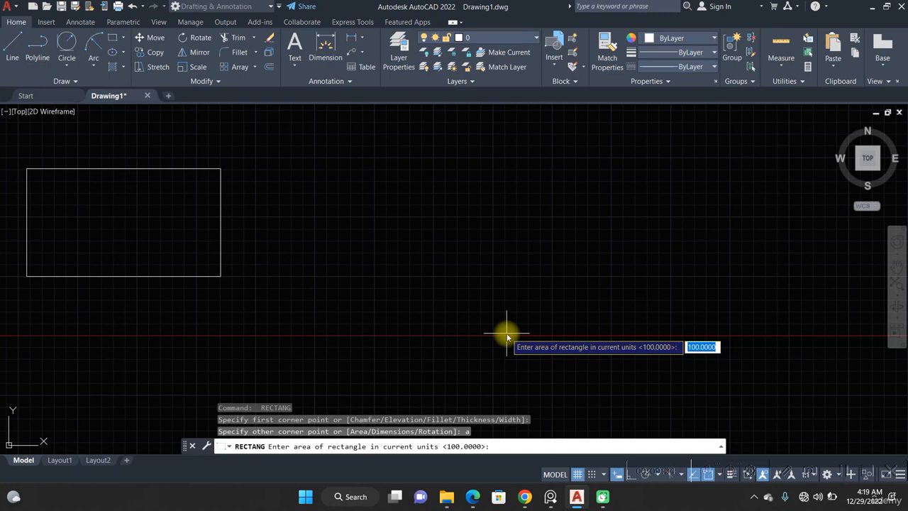
key(Return)
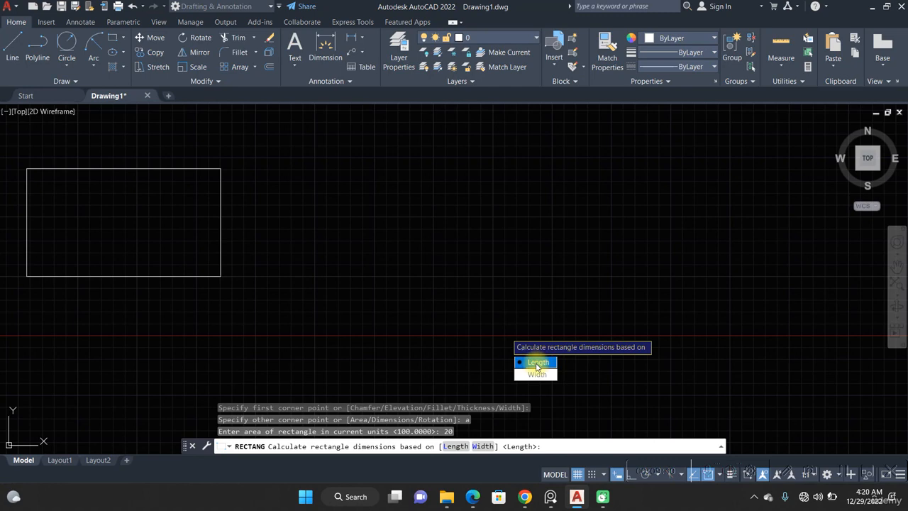
key(Return)
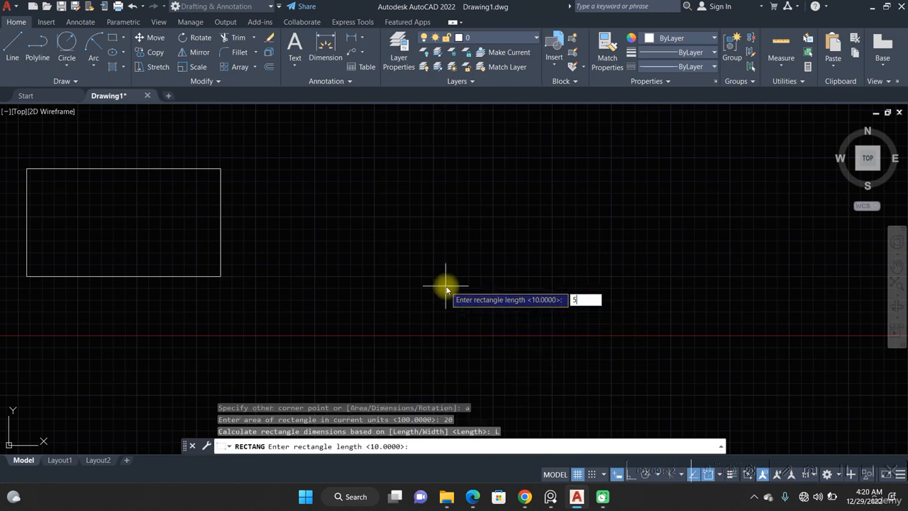
text(5)
key(Return)
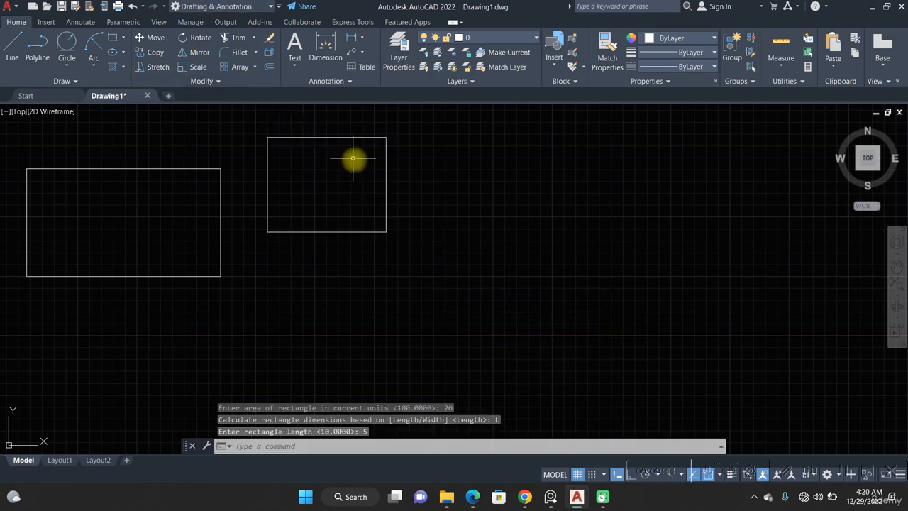
Draw a rectangle to the right of the second one using the Dimensions option, with length 20 and width 10
middle_drag(355, 158, 346, 224)
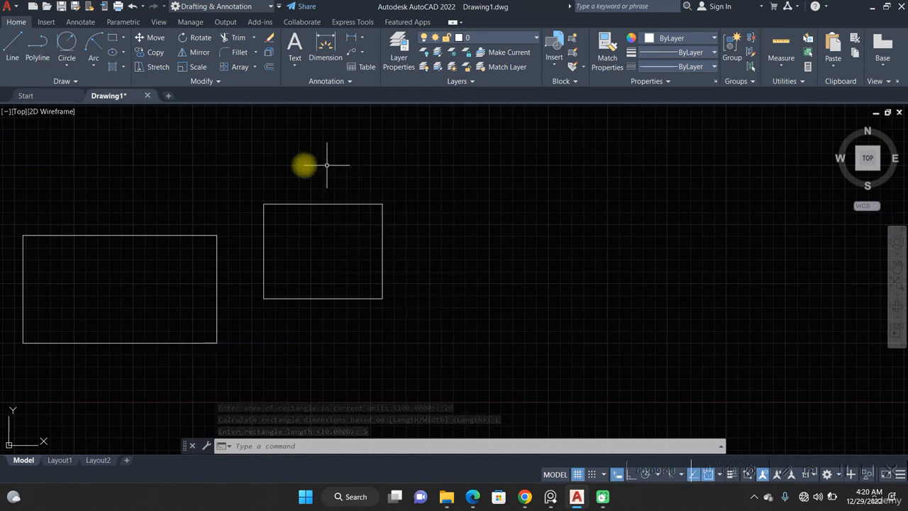
key(Return)
click(475, 241)
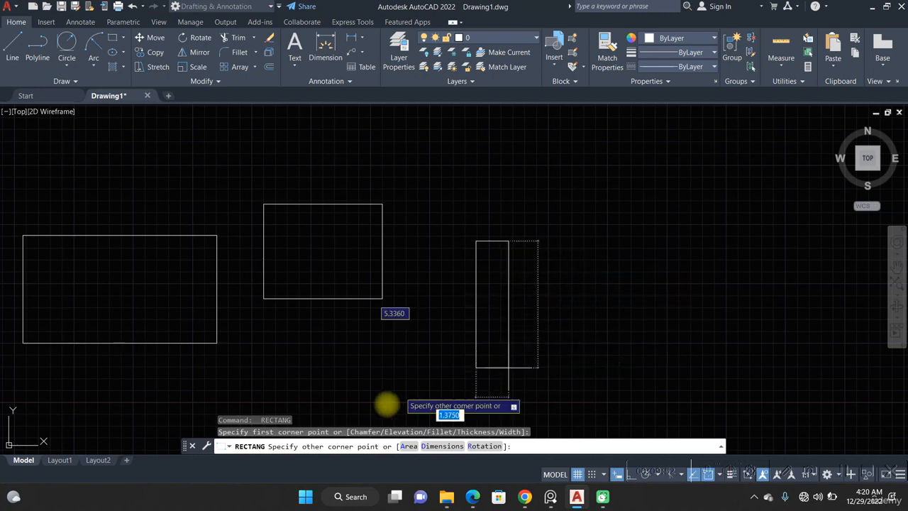
text(d)
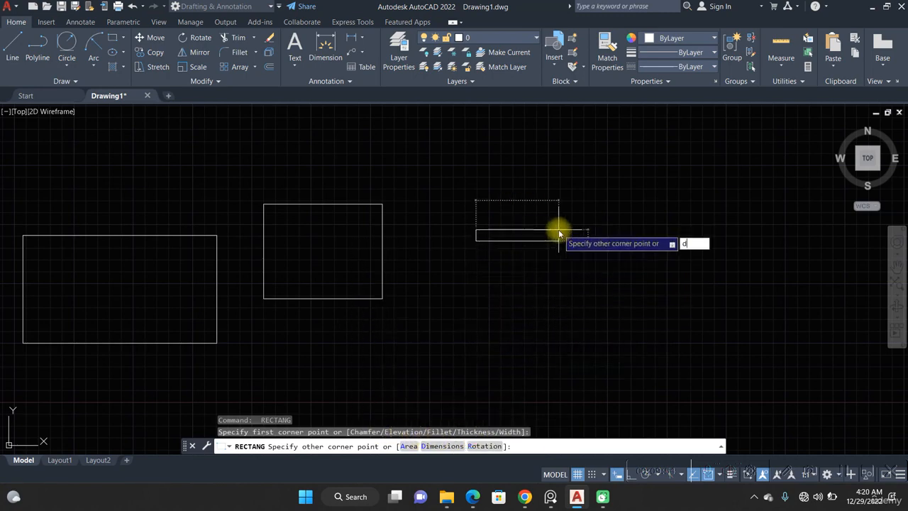
key(Return)
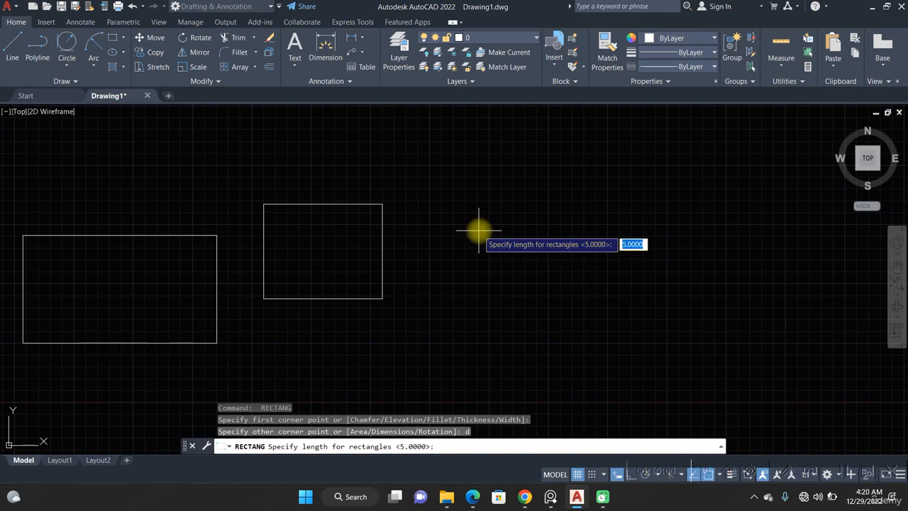
key(Return)
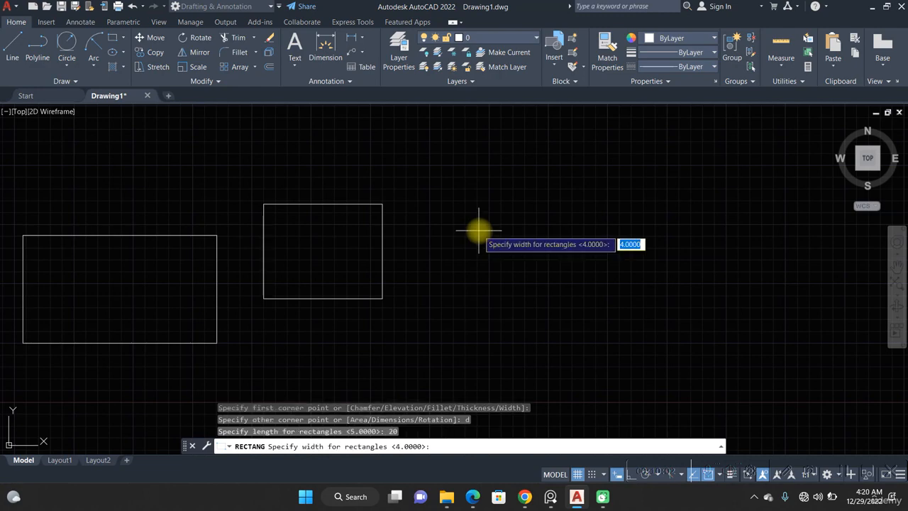
text(10)
key(Return)
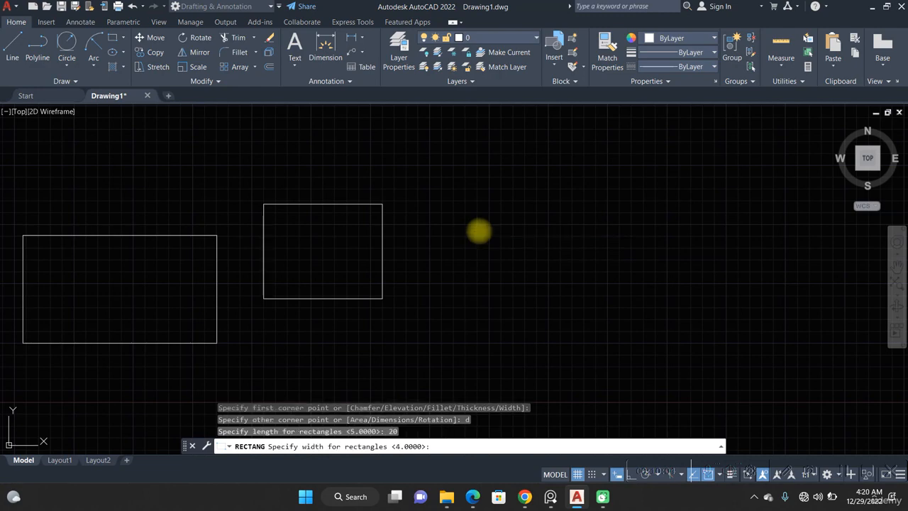
scroll(440, 354, down, 2)
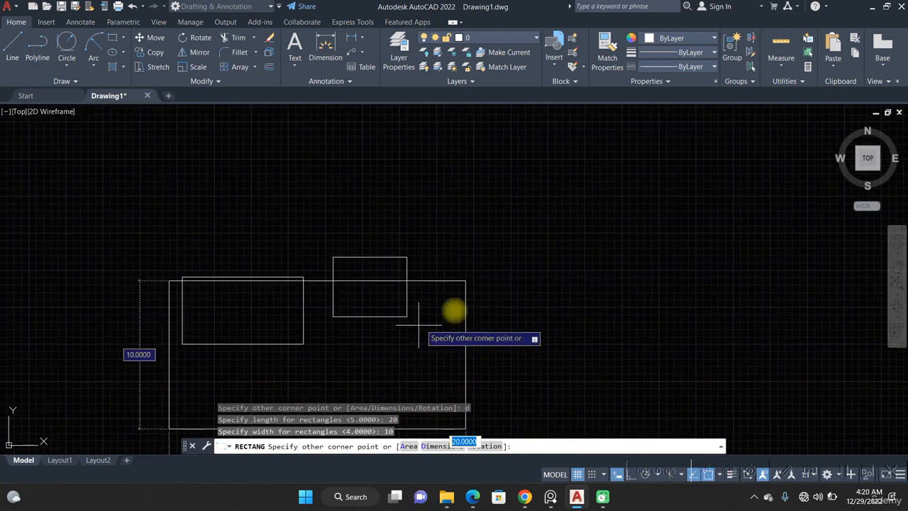
click(478, 302)
middle_drag(595, 347, 480, 305)
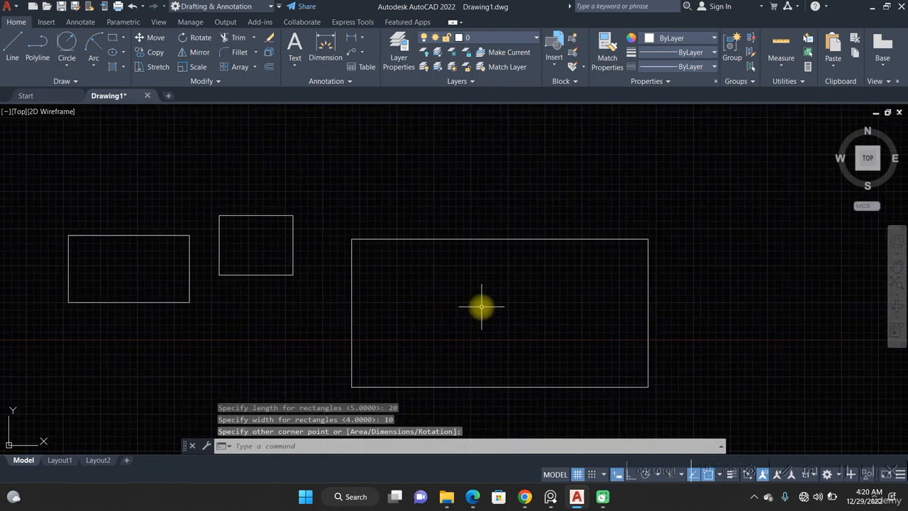
key(Return)
middle_drag(383, 234, 13, 280)
click(353, 274)
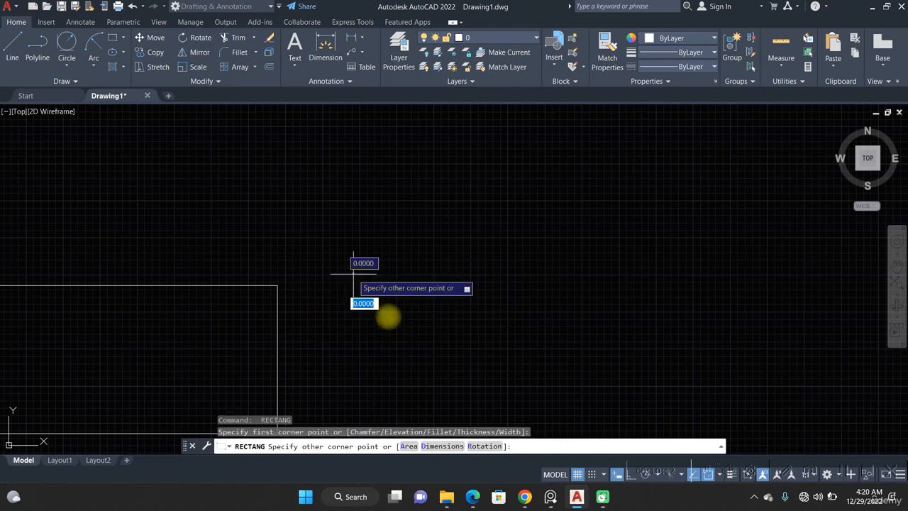
text(r)
key(Return)
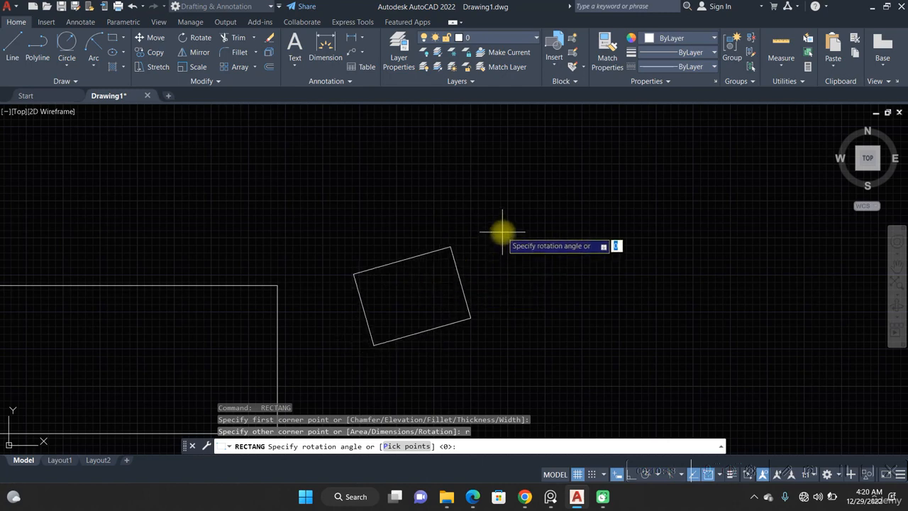
key(Escape)
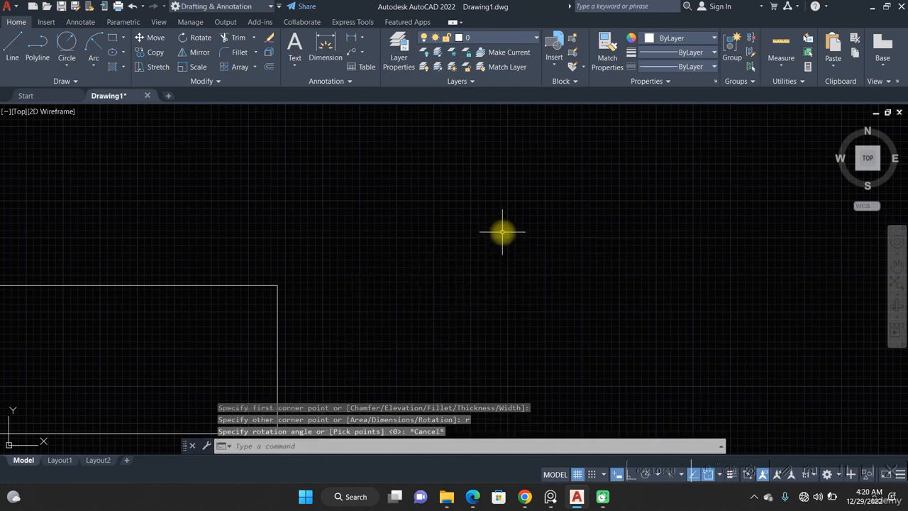
Try the Polygon command with 6 sides and the Inscribed in circle option, centred to the right of the 20 by 10 rectangle
click(123, 39)
click(127, 75)
middle_drag(341, 307, 243, 241)
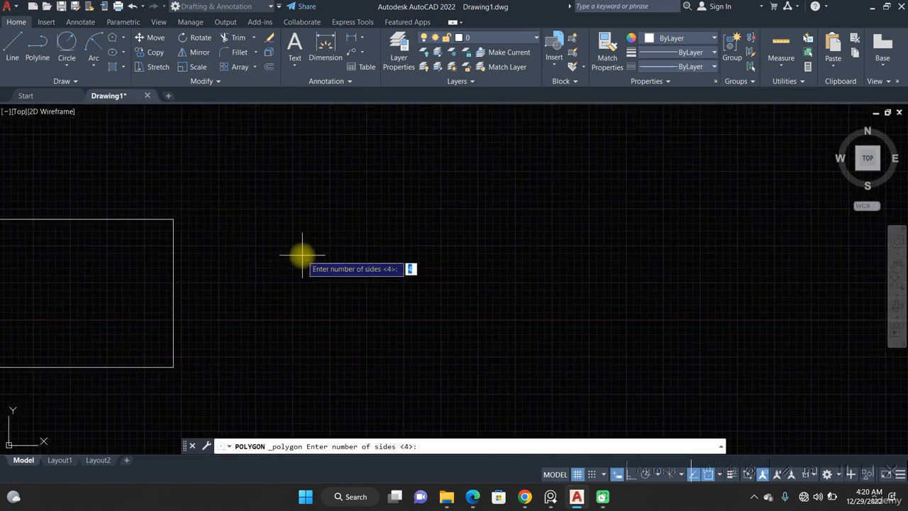
text(6)
key(Return)
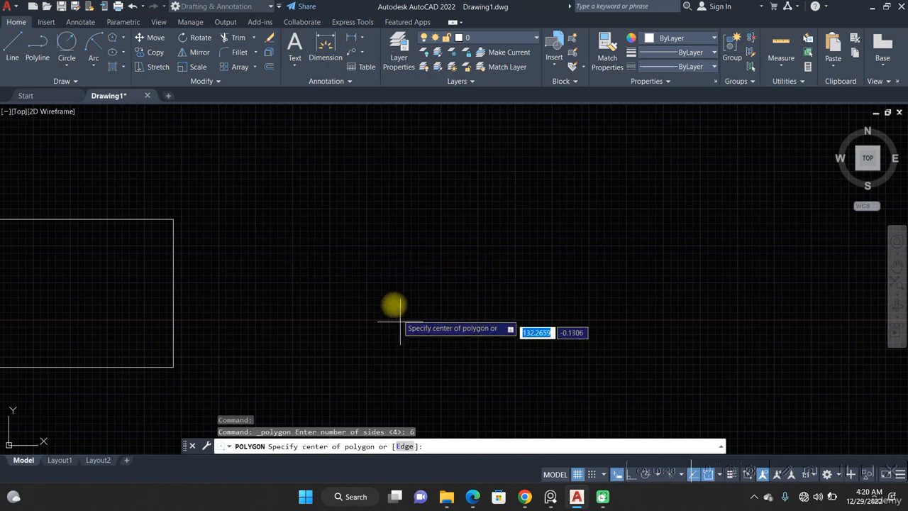
click(385, 259)
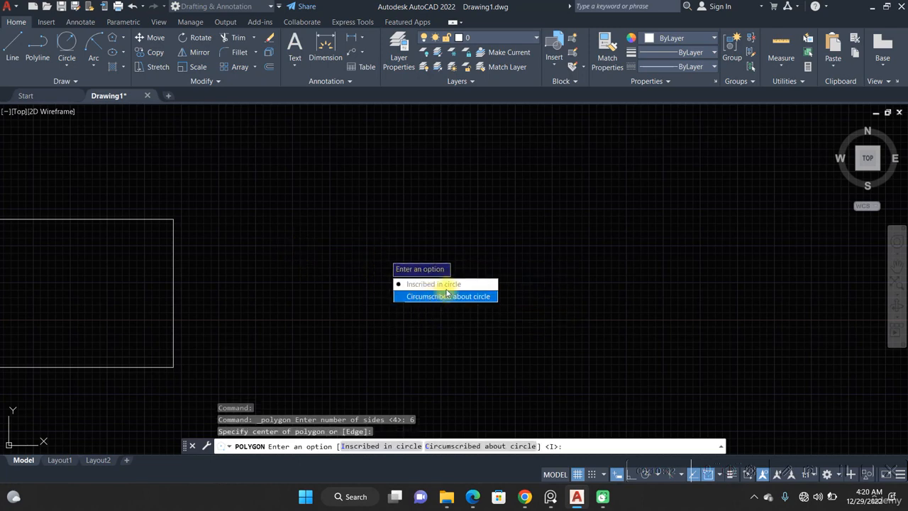
click(441, 287)
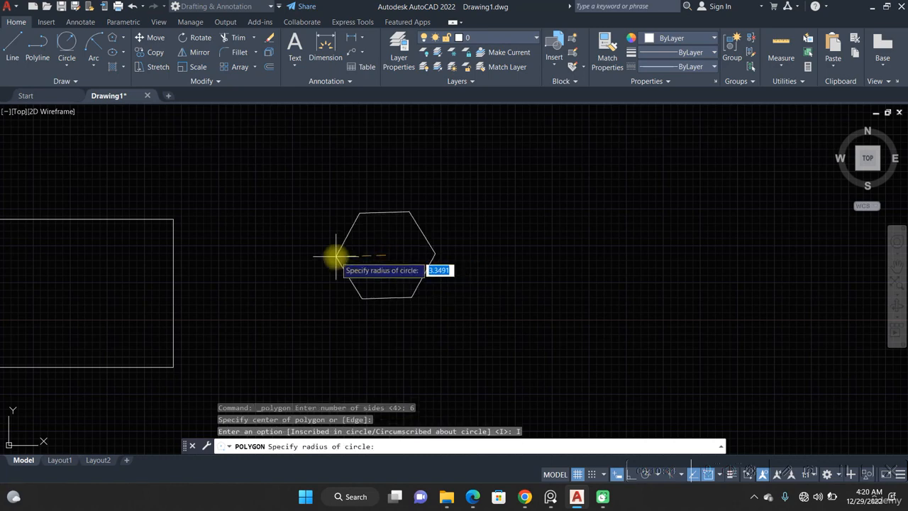
key(Escape)
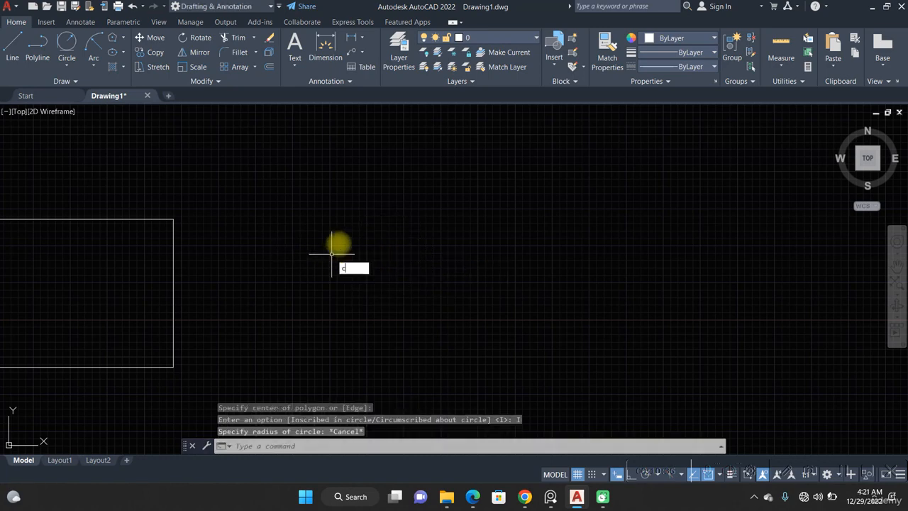
Draw a circle of radius 2 in the empty area to the right of the 20 by 10 rectangle
text(c)
key(Return)
click(370, 248)
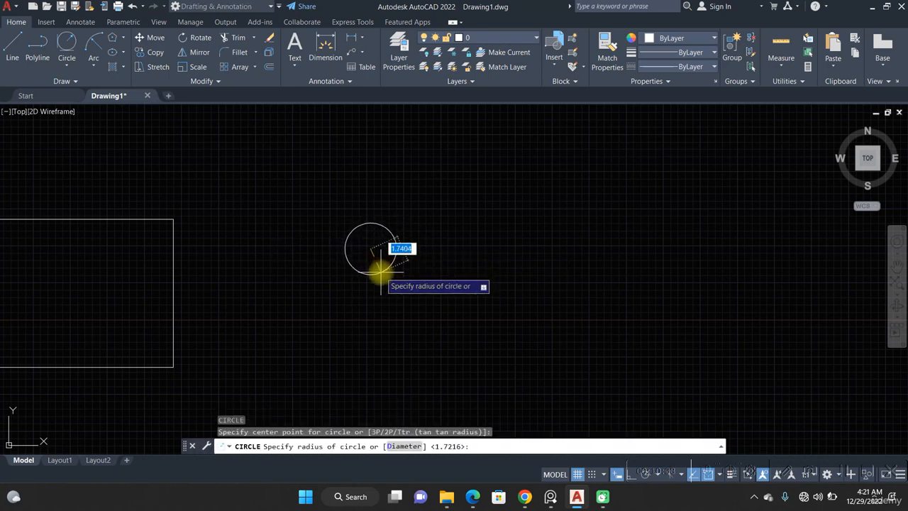
text(2)
key(Return)
Draw a six-sided polygon from the circle's centre, inscribed in circle, with radius 2
scroll(390, 237, up, 4)
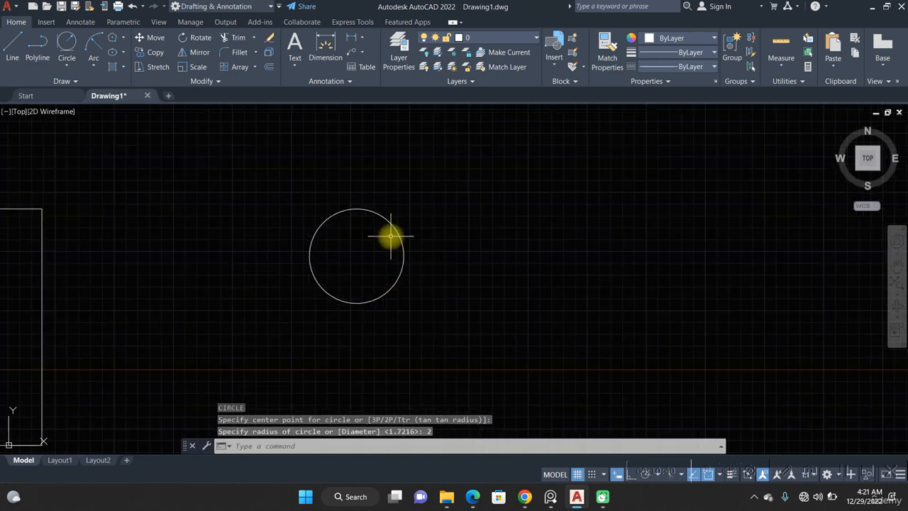
middle_drag(389, 240, 368, 247)
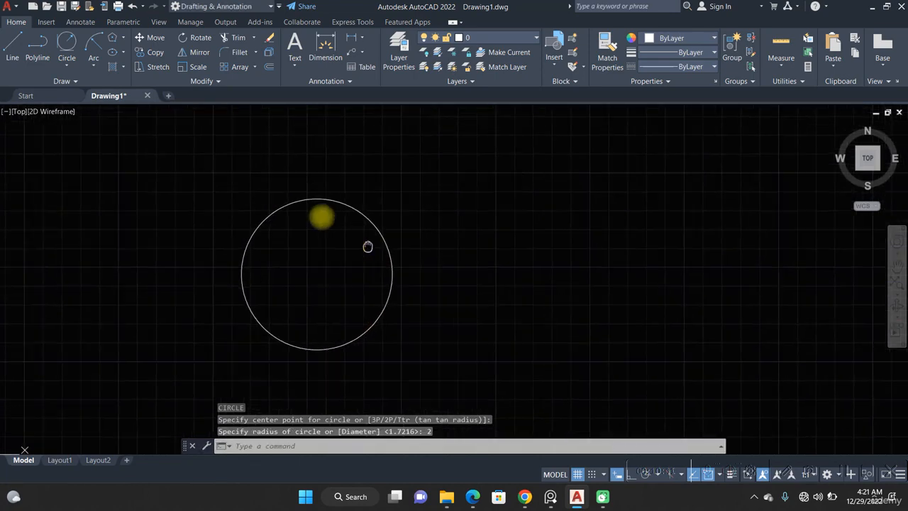
click(115, 38)
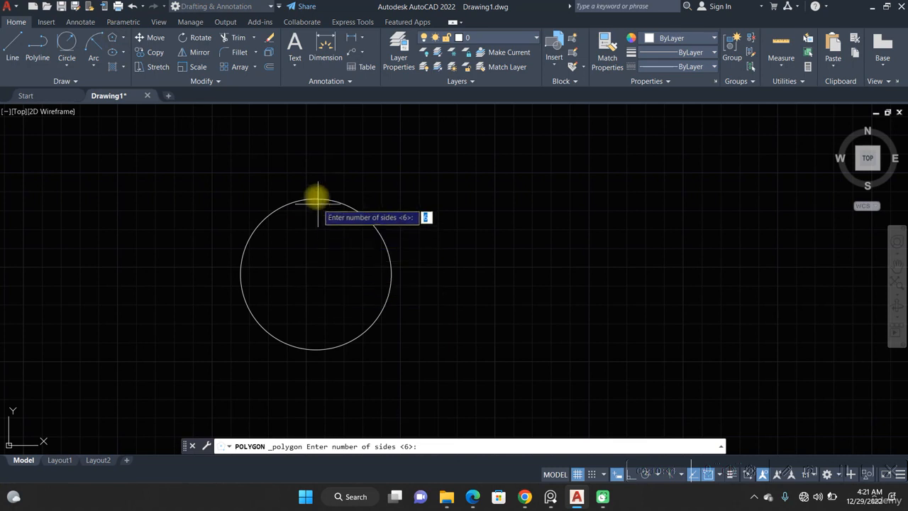
key(Return)
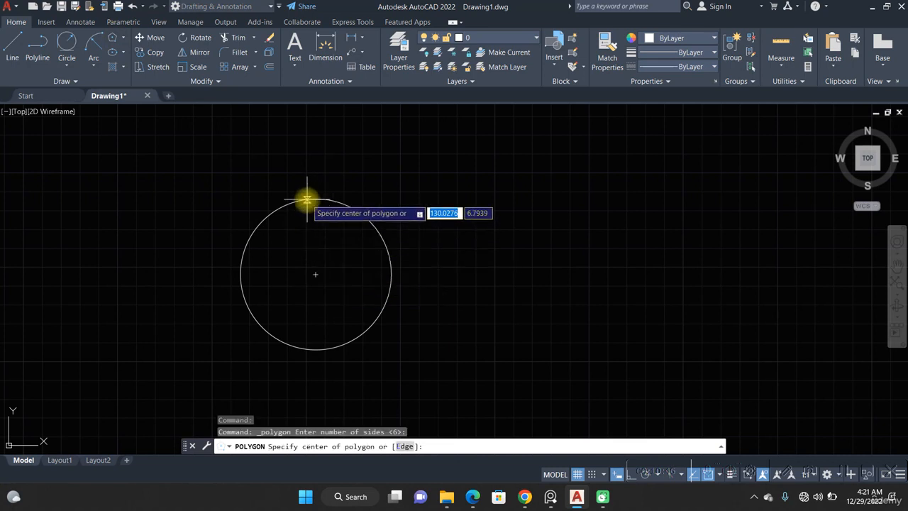
click(316, 274)
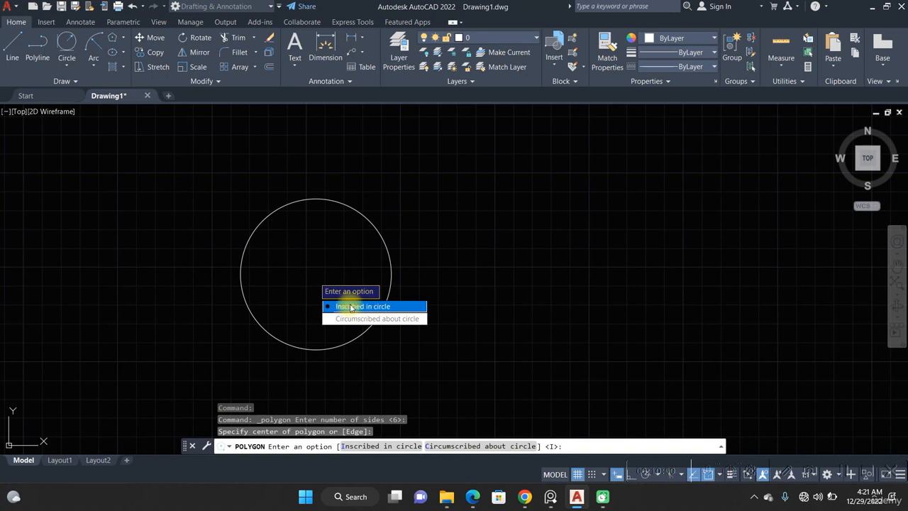
click(351, 306)
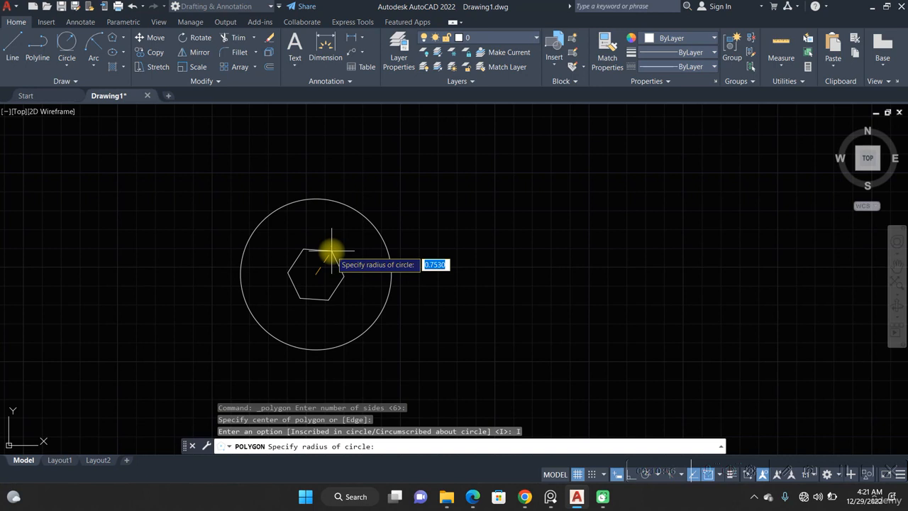
text(2)
key(Return)
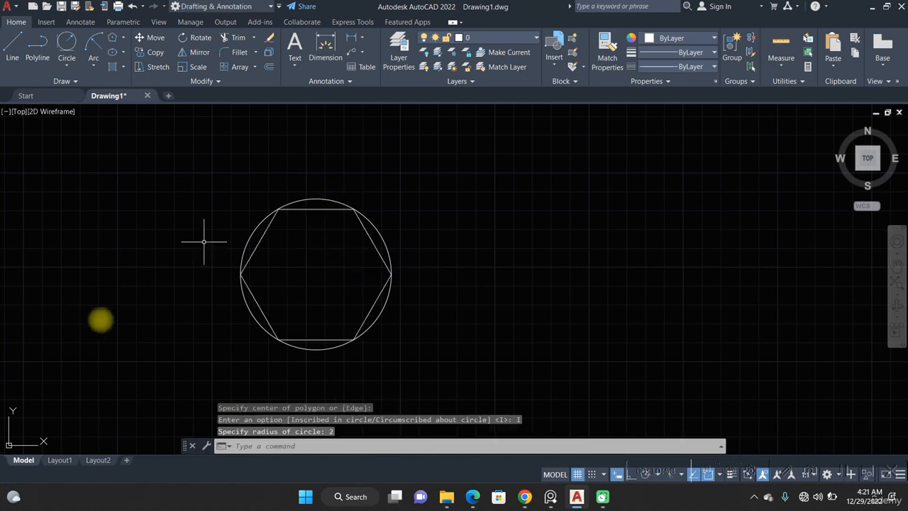
Draw another circle of radius 2 to the right of the inscribed hexagon
text(c)
key(Return)
middle_drag(515, 300, 308, 294)
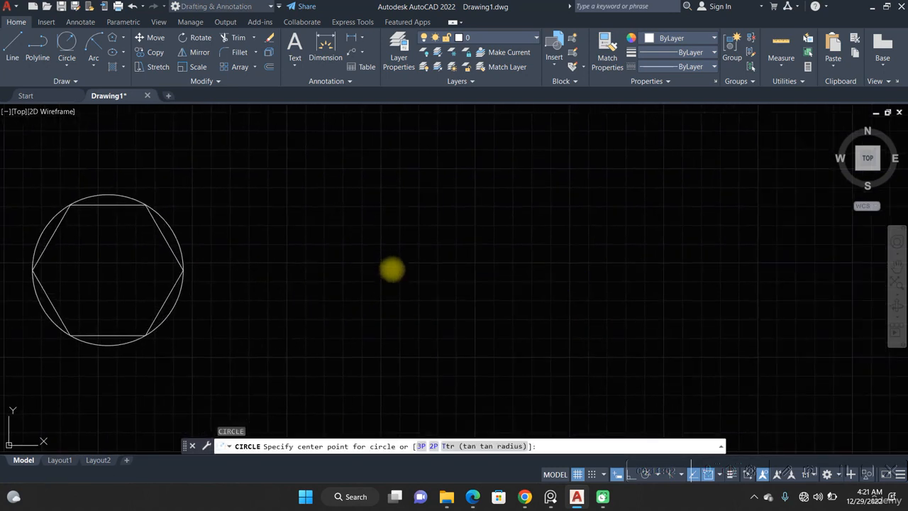
click(389, 263)
text(2)
key(Return)
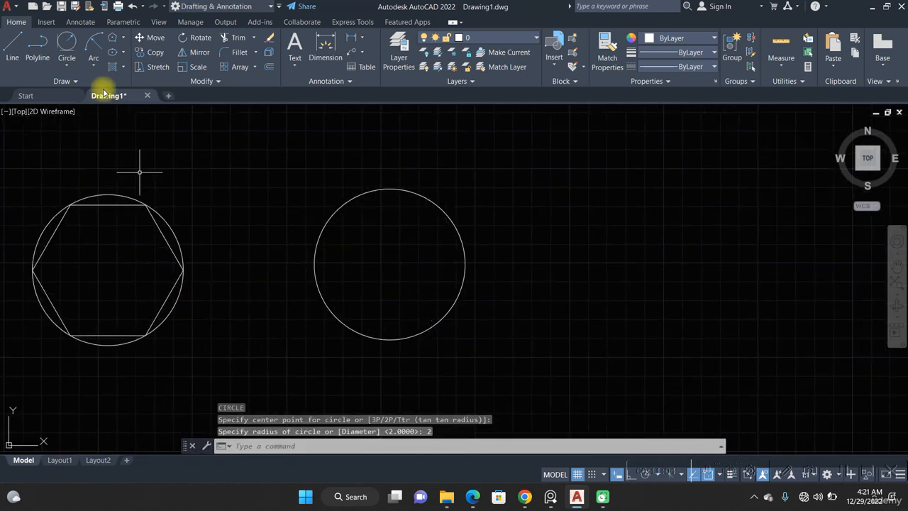
Draw a six-sided polygon from the new circle's centre, circumscribed about circle, with radius 2
click(113, 39)
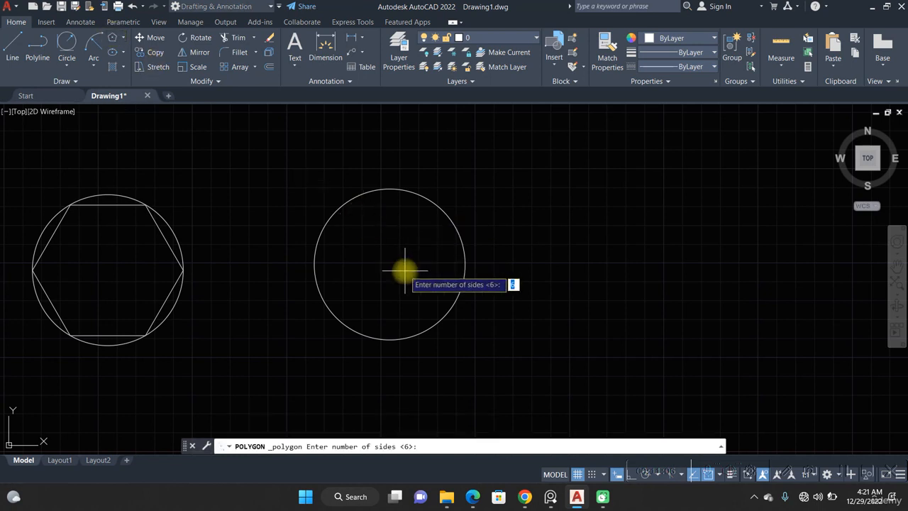
key(Return)
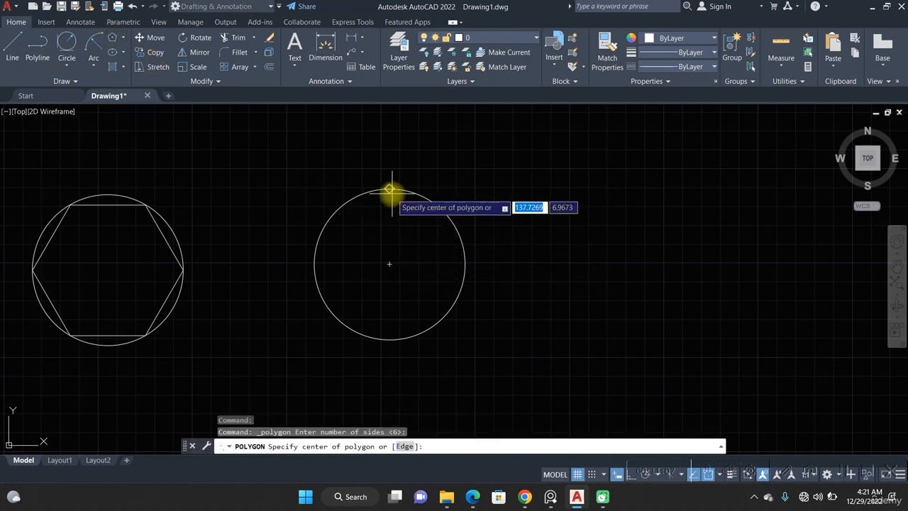
click(389, 264)
click(413, 305)
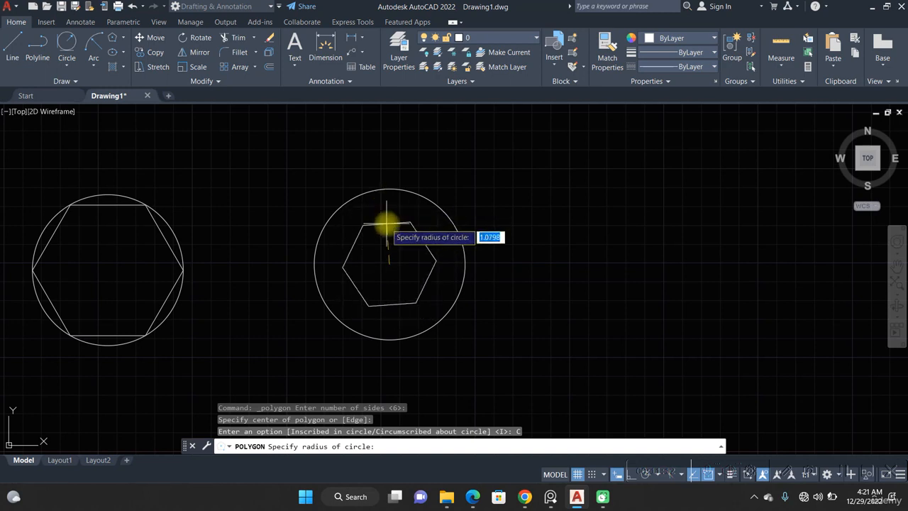
key(Return)
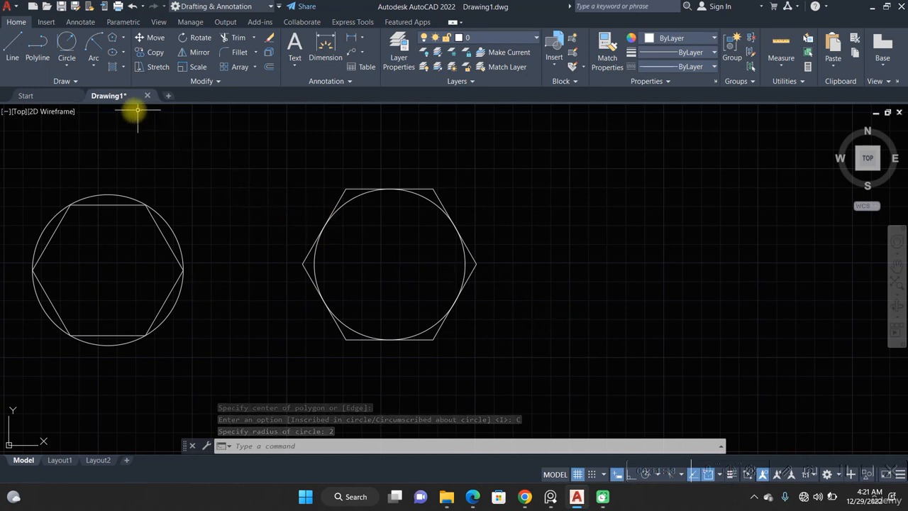
click(125, 57)
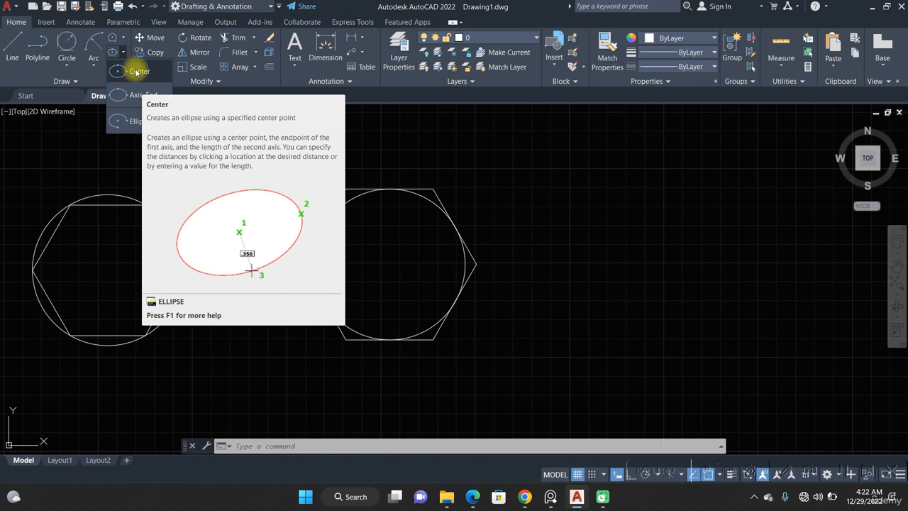
click(692, 296)
click(617, 272)
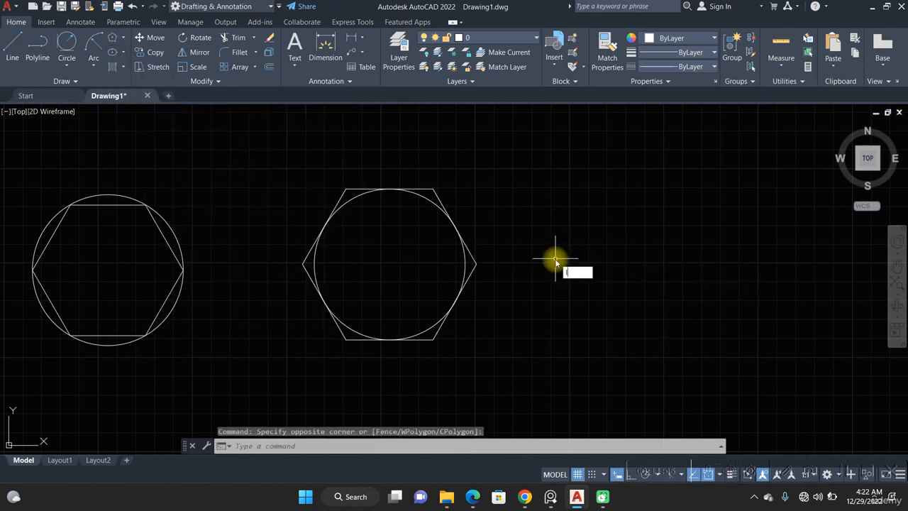
Draw a vertical line 5 units long to the right of the circumscribed hexagon, with ortho mode on
key(Return)
click(566, 175)
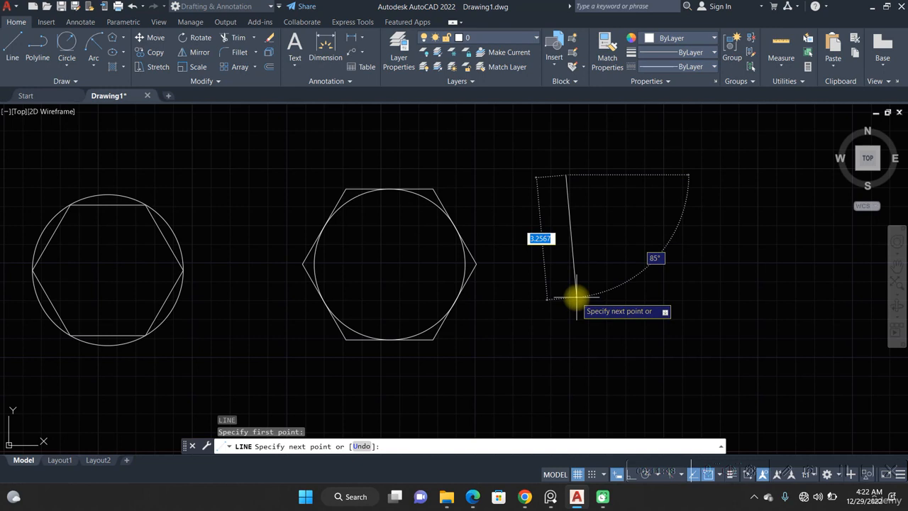
key(F8)
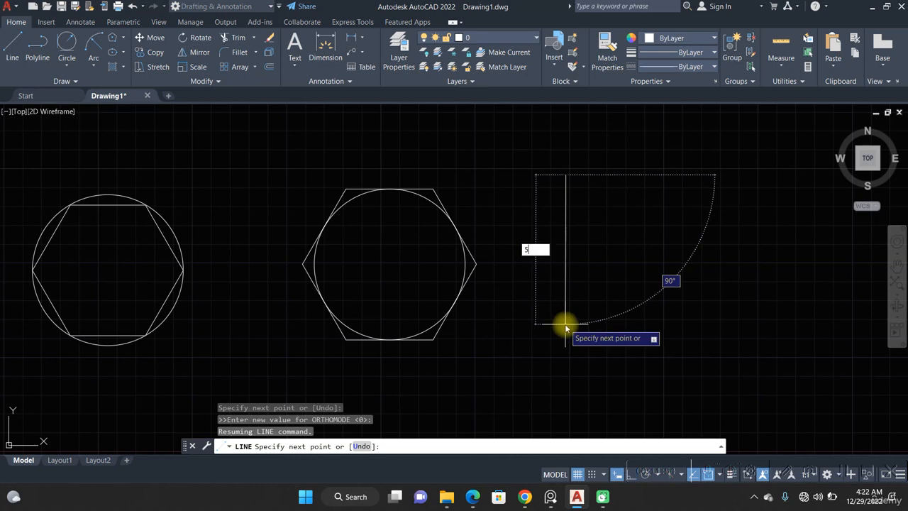
key(Return)
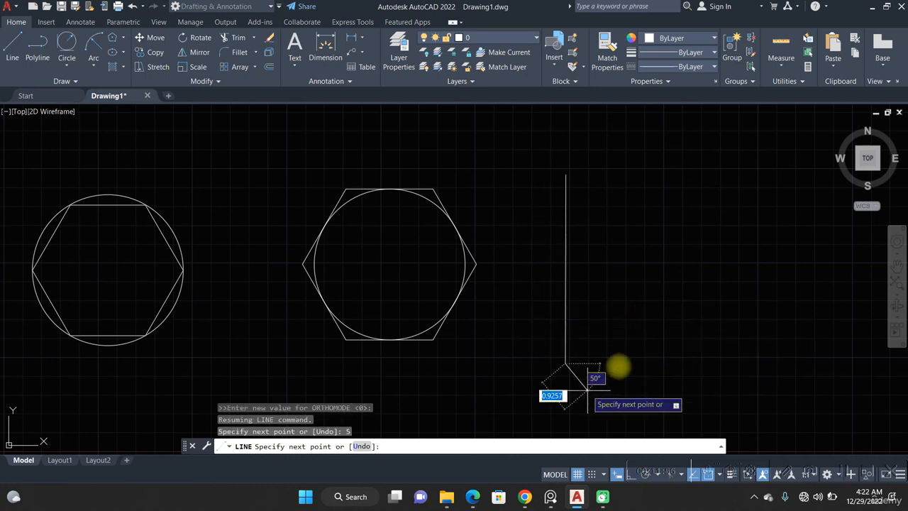
key(Return)
Draw a Center ellipse from the vertical line's midpoint, with one axis ending at the line's upper end and the other axis distance 1.25
middle_drag(621, 289, 539, 309)
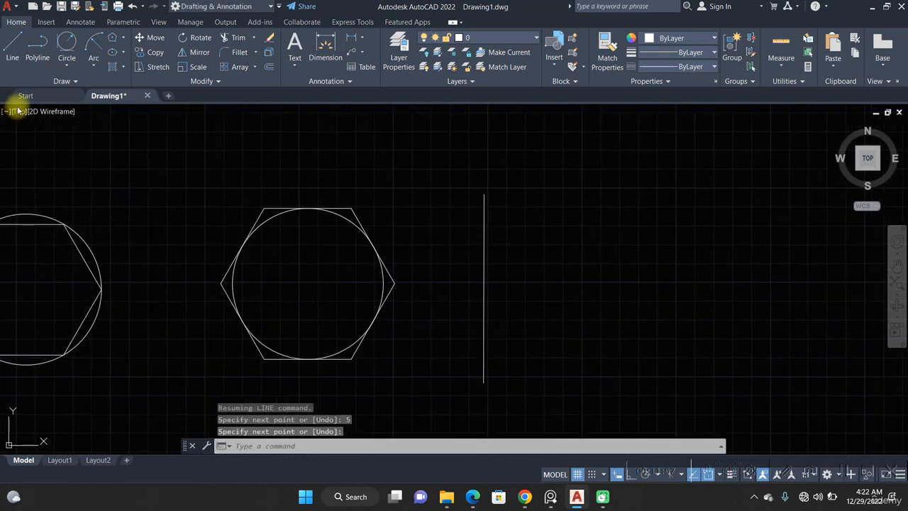
click(126, 60)
click(139, 70)
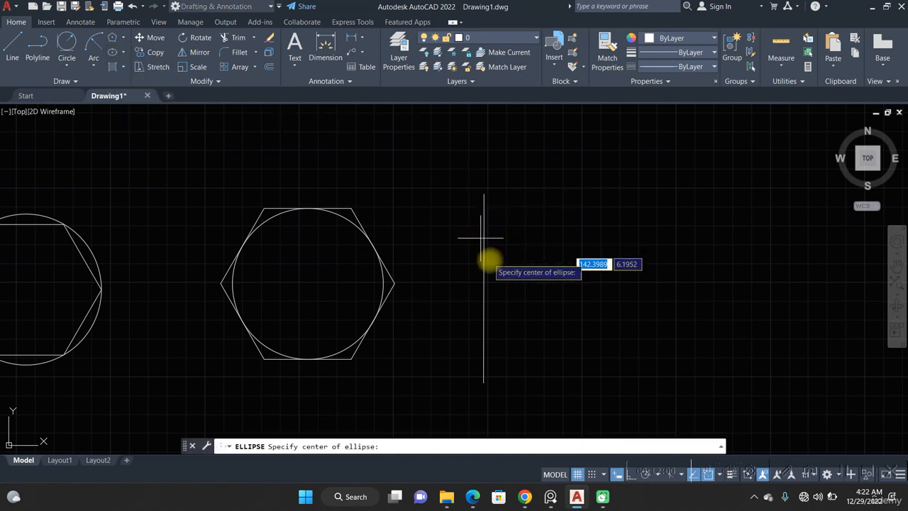
click(483, 288)
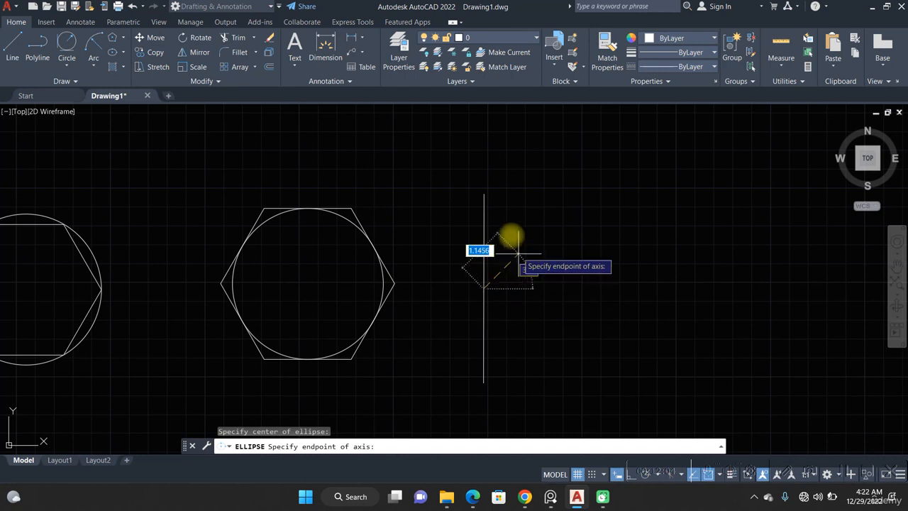
click(483, 194)
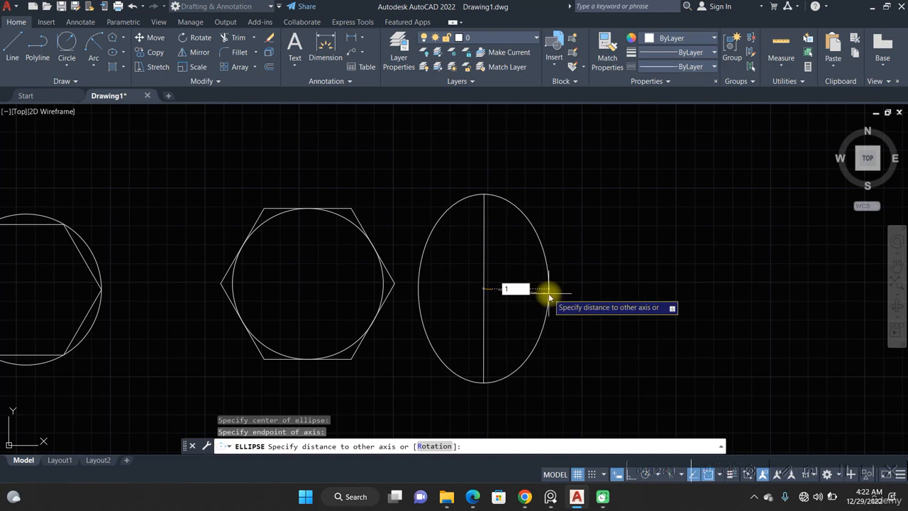
text(1.25)
key(Return)
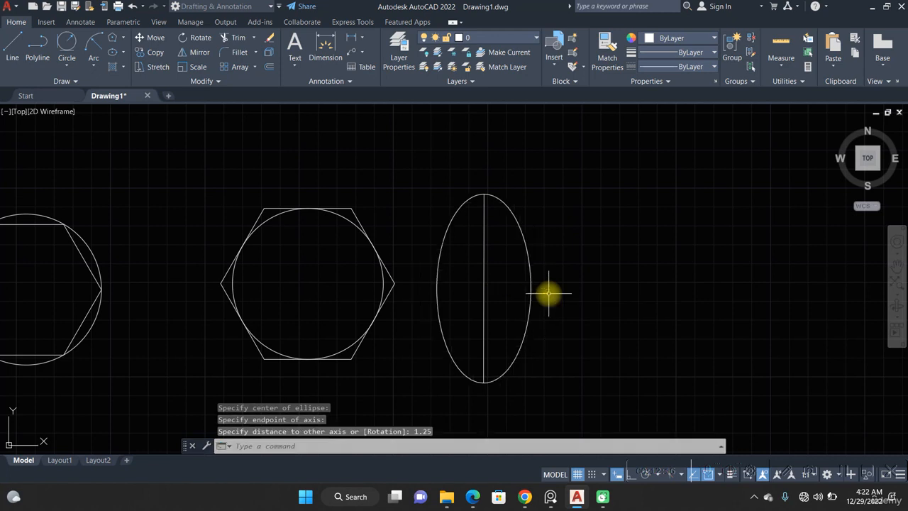
Move the vertical line by its midpoint grip out of the ellipse to the empty area on its right
middle_drag(523, 298, 486, 305)
click(454, 291)
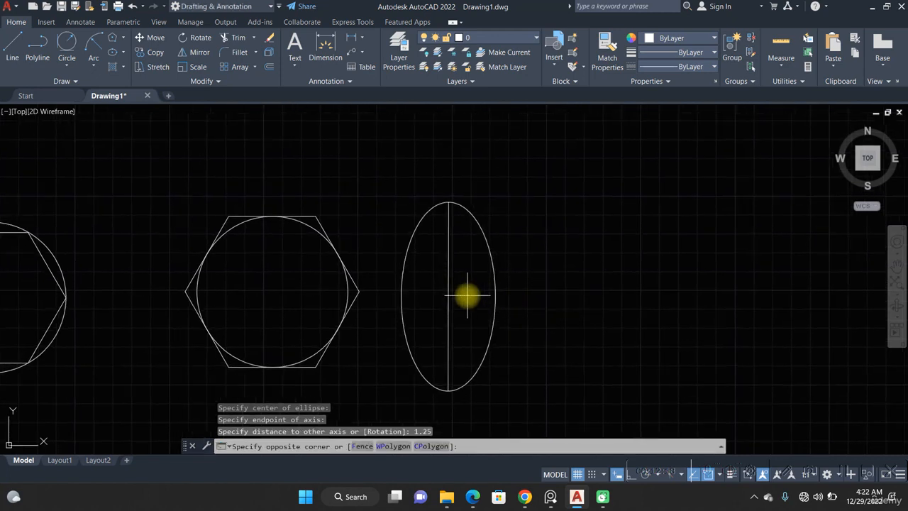
click(417, 287)
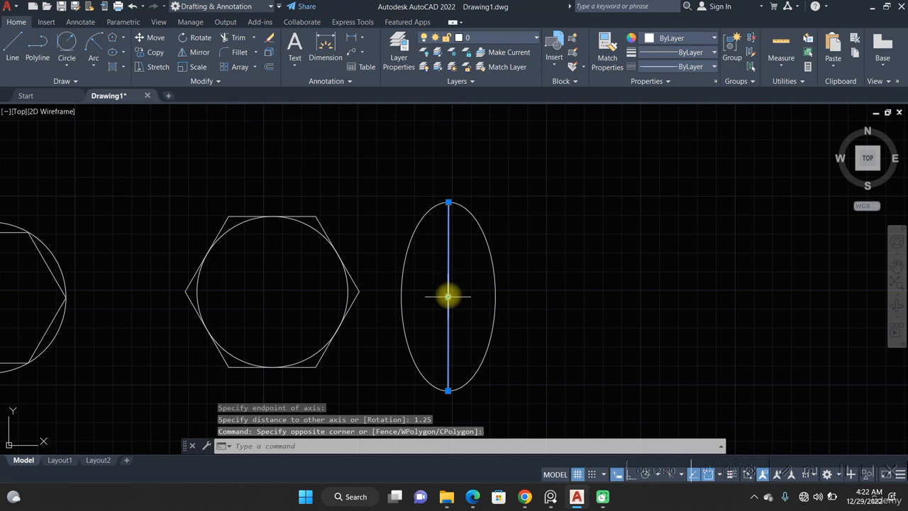
click(448, 296)
click(593, 296)
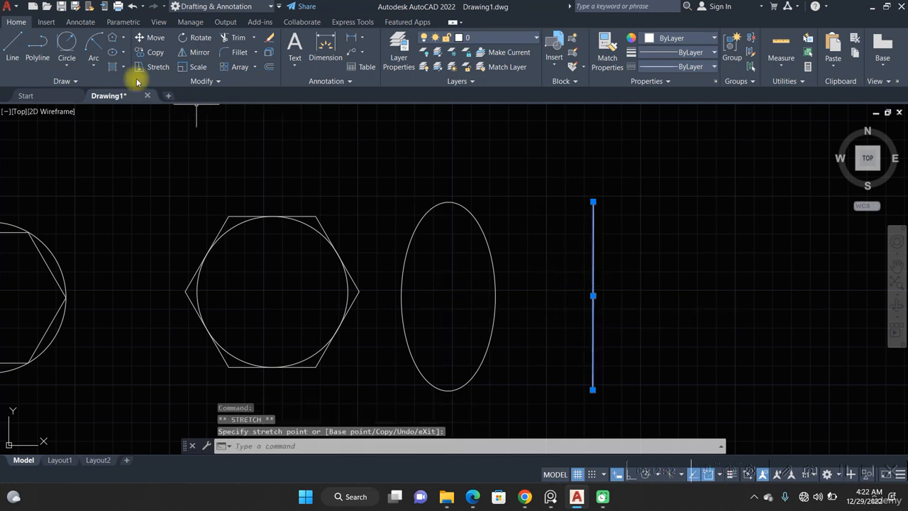
key(Escape)
Start an Axis, End ellipse for the vertical line to the right of the finished ellipse
click(124, 52)
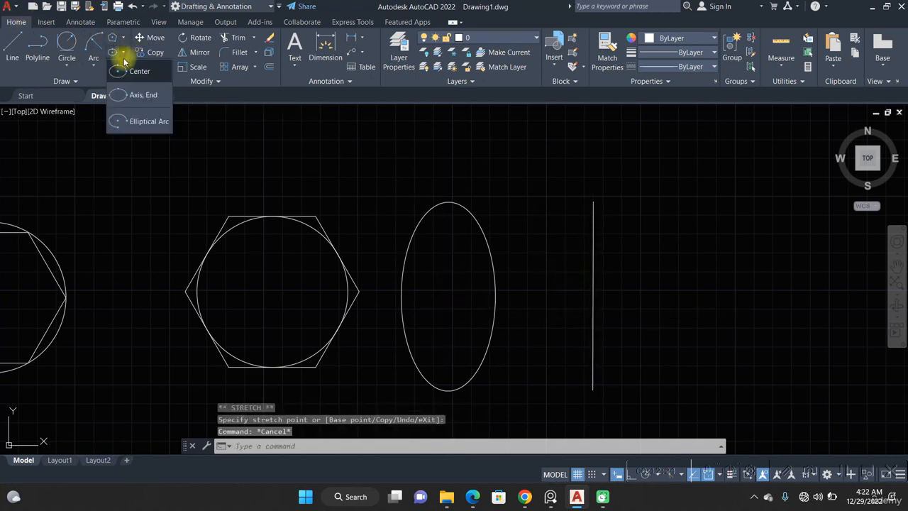
click(131, 97)
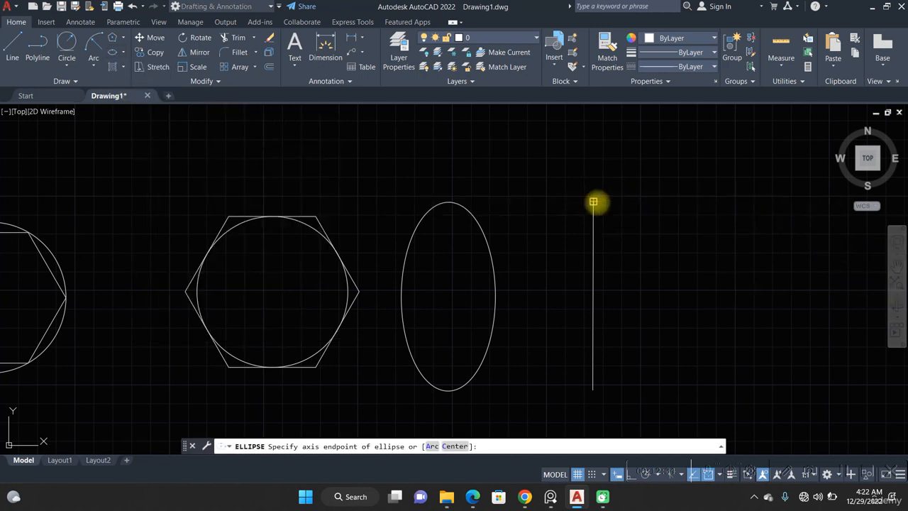
Draw an ellipse using the vertical line's two endpoints as its axis and 1.25 as the distance to the other axis
click(593, 201)
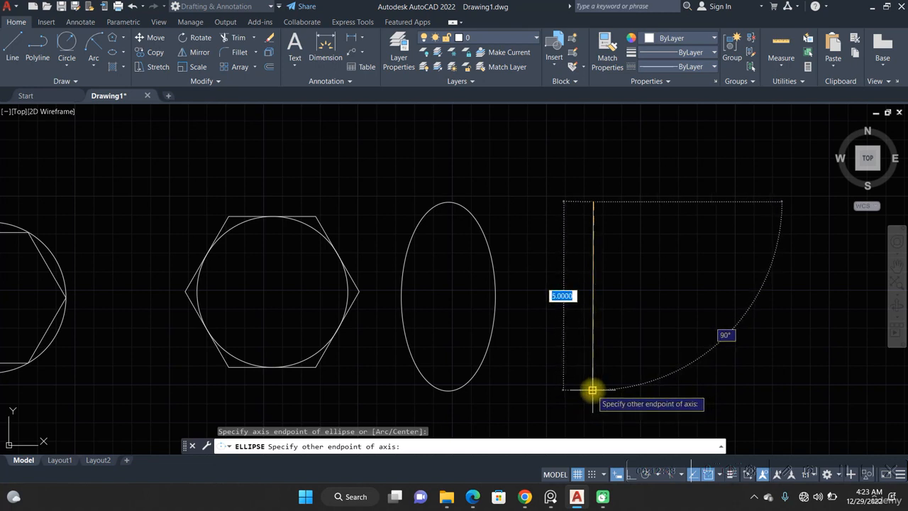
click(592, 389)
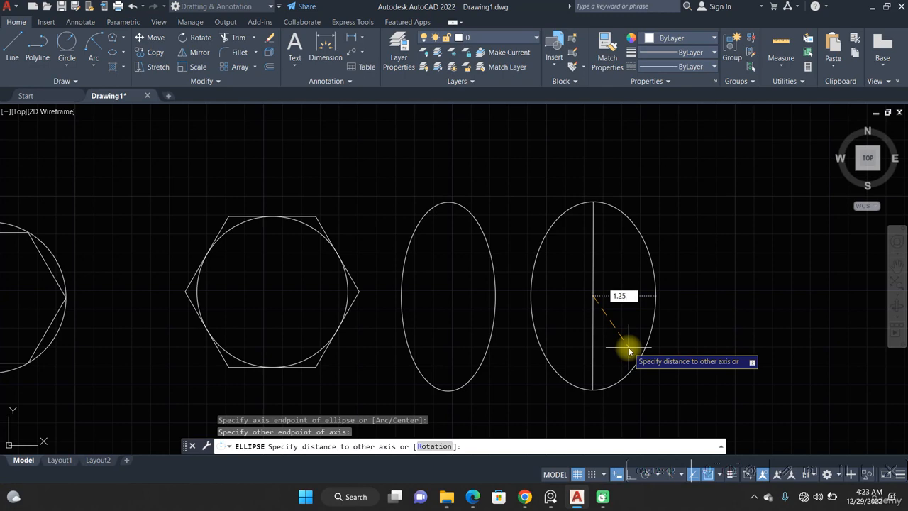
key(Return)
middle_drag(520, 347, 547, 309)
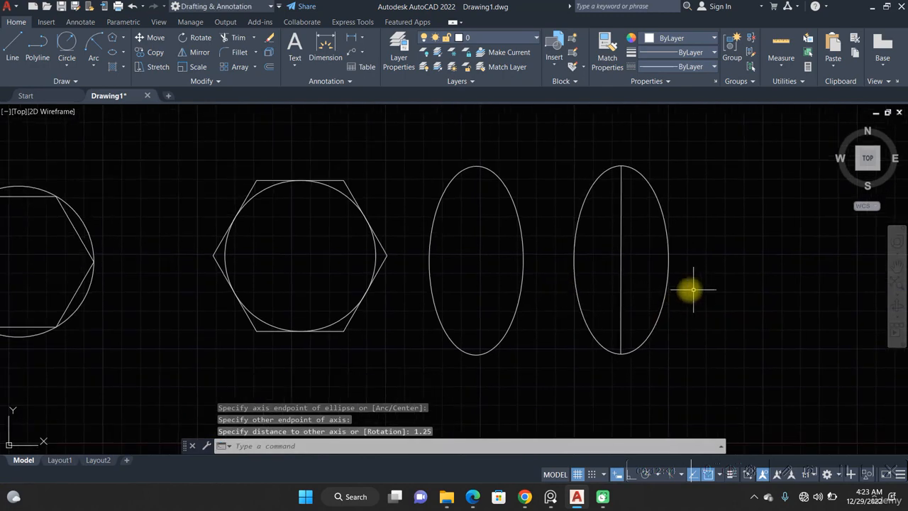
scroll(634, 298, down, 1)
middle_drag(496, 265, 586, 256)
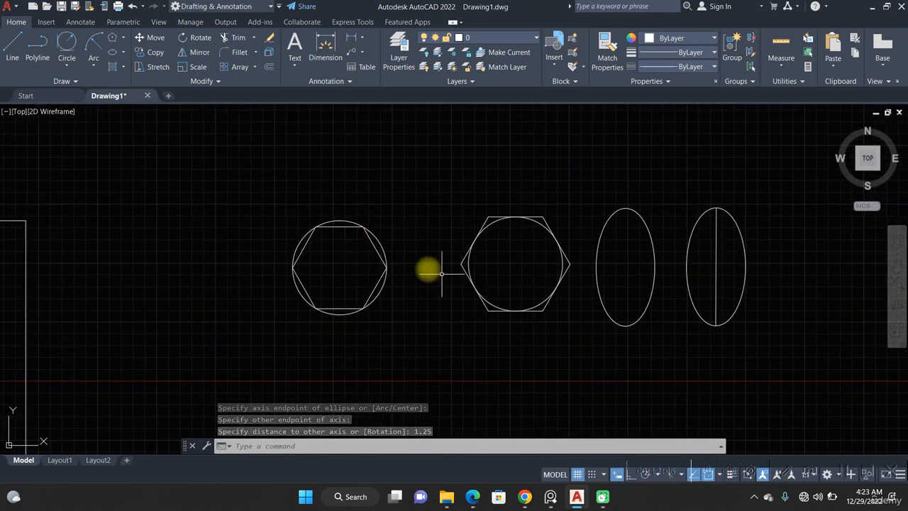
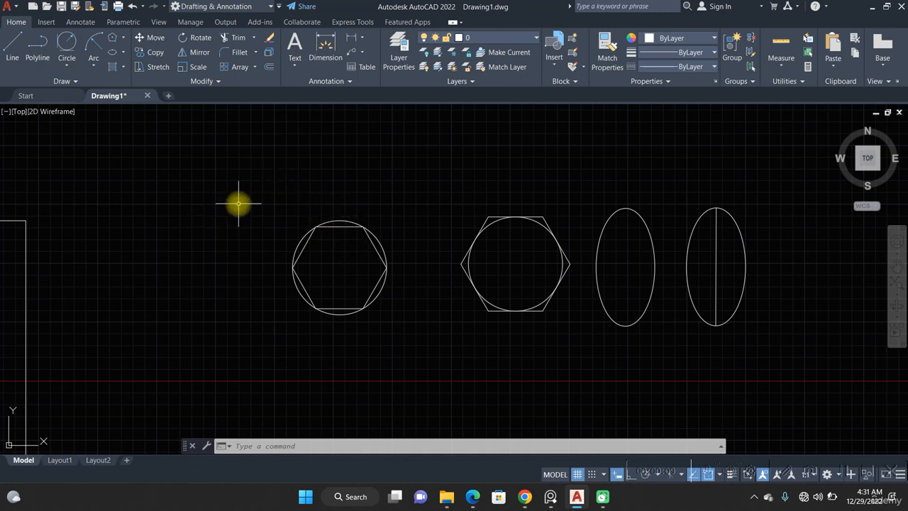
middle_drag(238, 204, 240, 228)
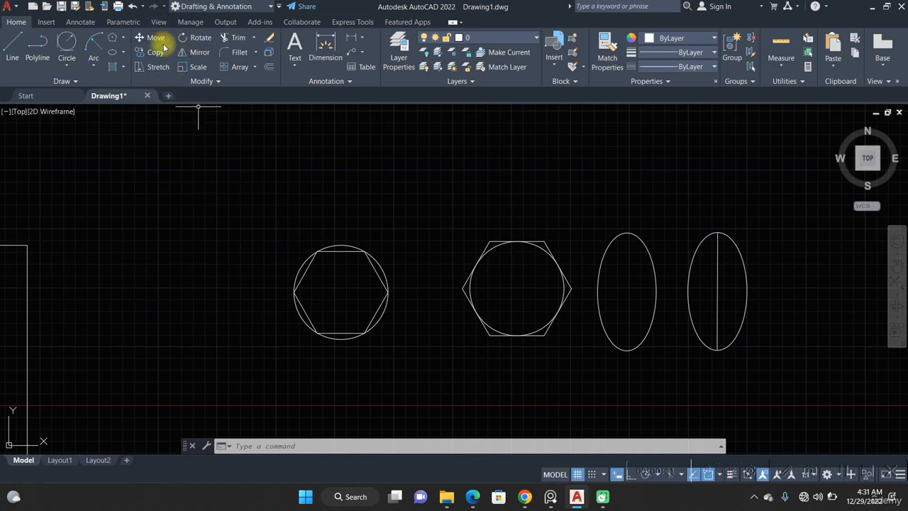
text(c)
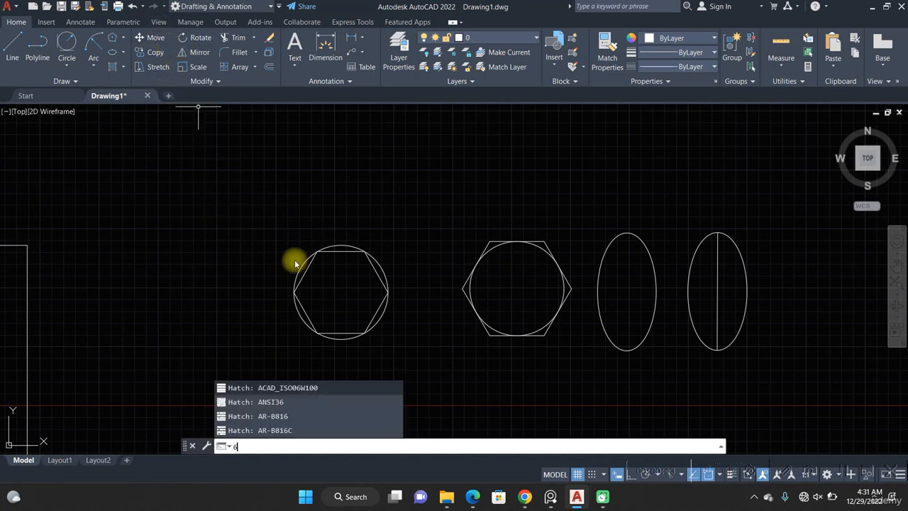
key(XF86AudioLowerVolume)
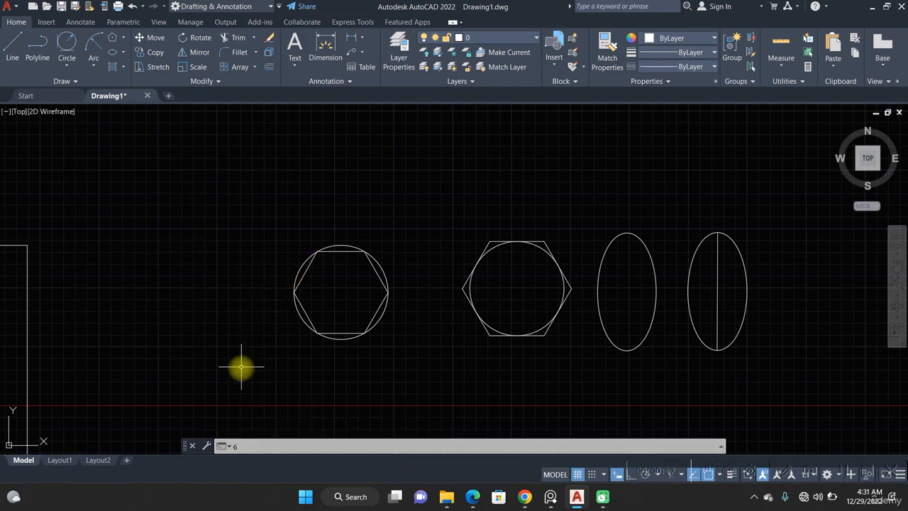
scroll(275, 334, down, 2)
scroll(268, 330, up, 3)
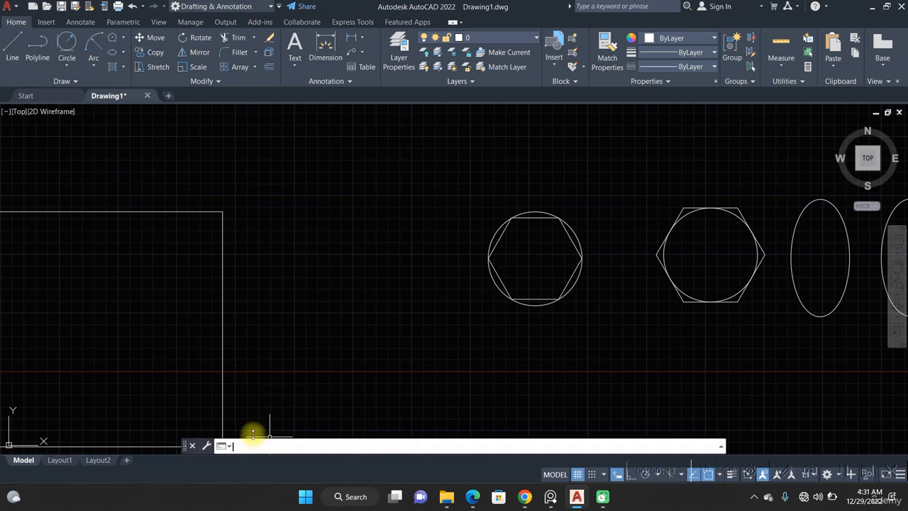
click(300, 276)
click(369, 312)
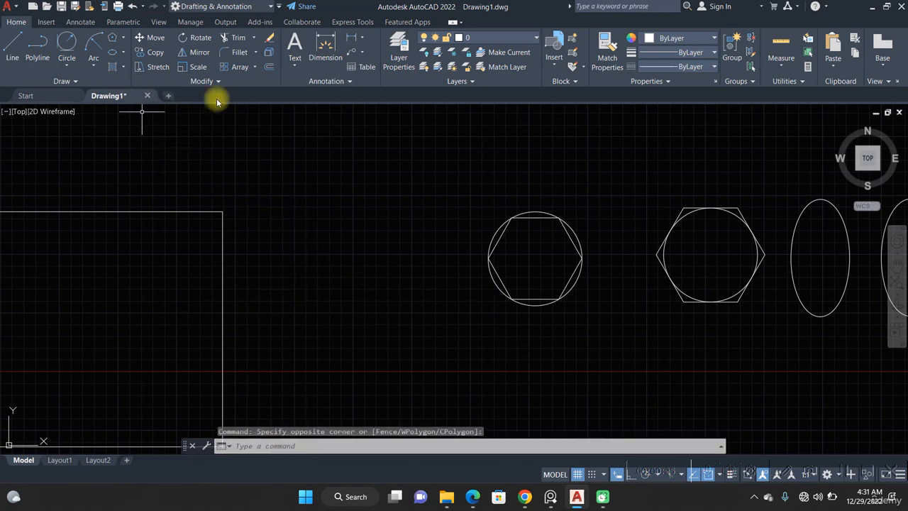
text(m)
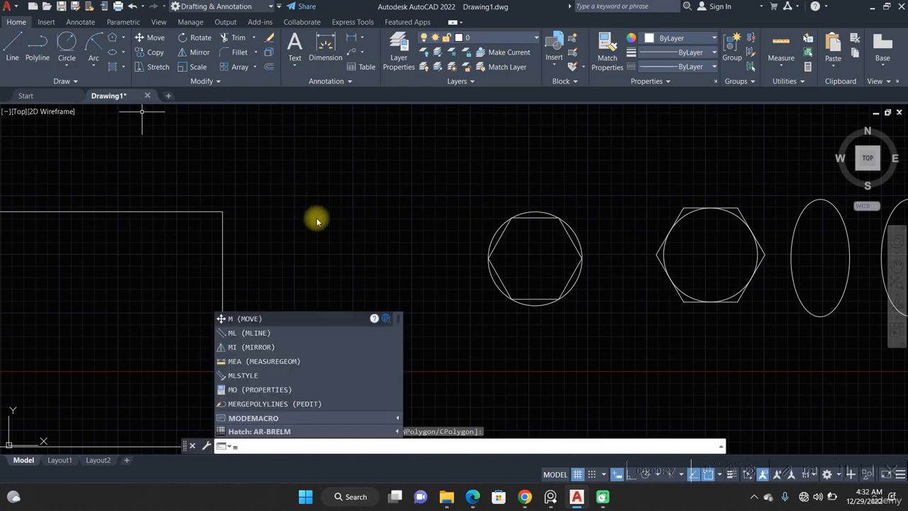
key(Return)
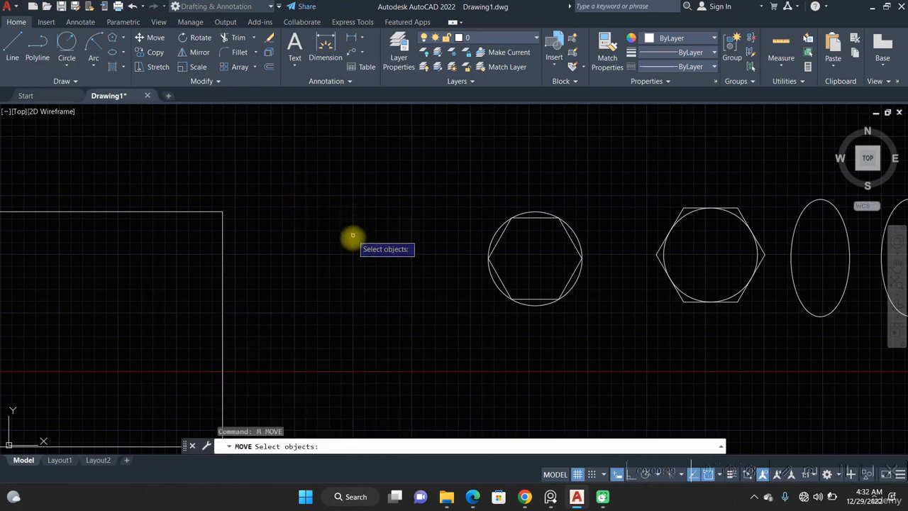
key(Escape)
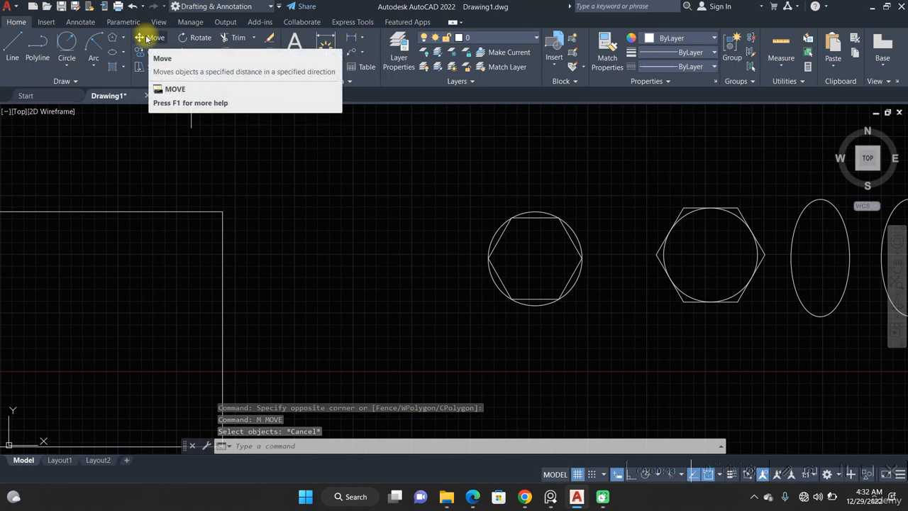
click(350, 195)
click(385, 228)
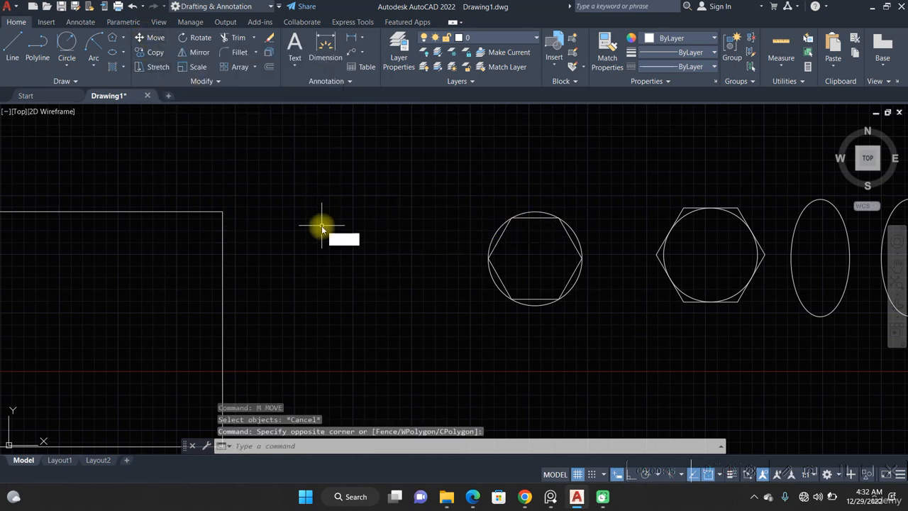
text(M)
key(Escape)
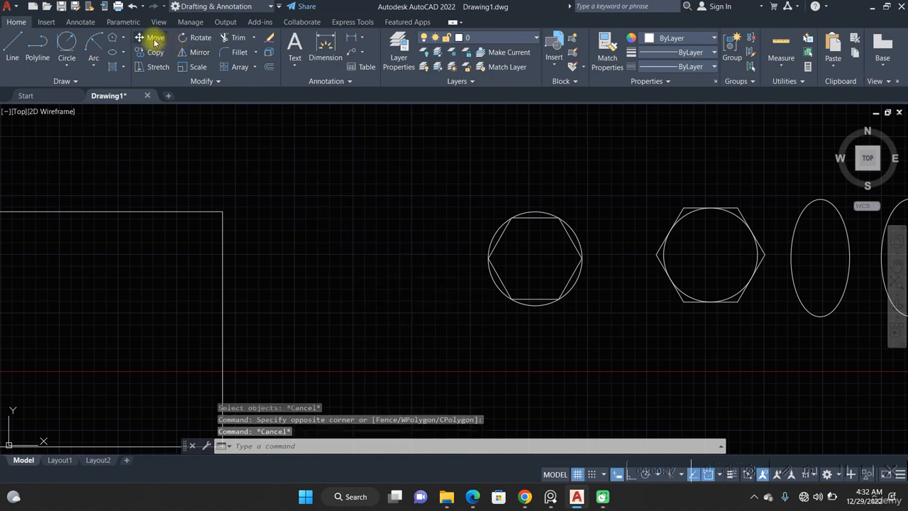
Move the circle around the inscribed hexagon from its centre to the large rectangle's upper-right corner
click(152, 39)
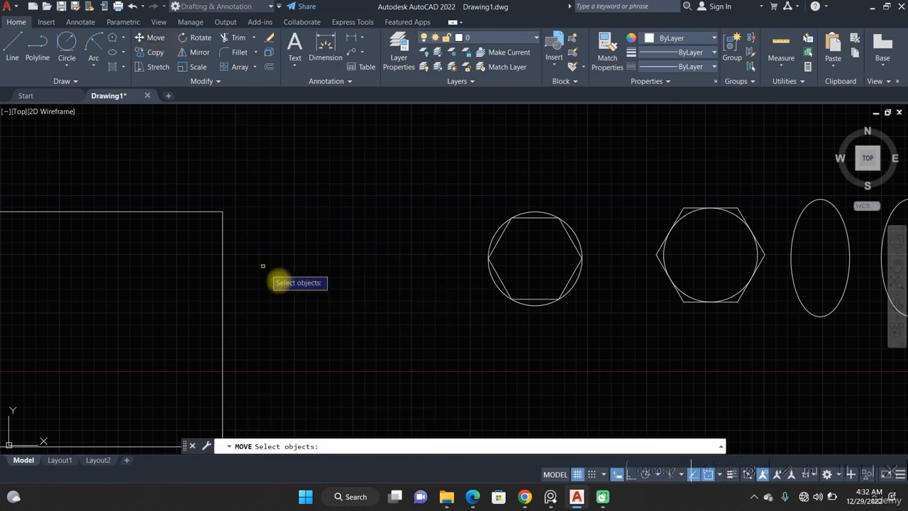
click(534, 212)
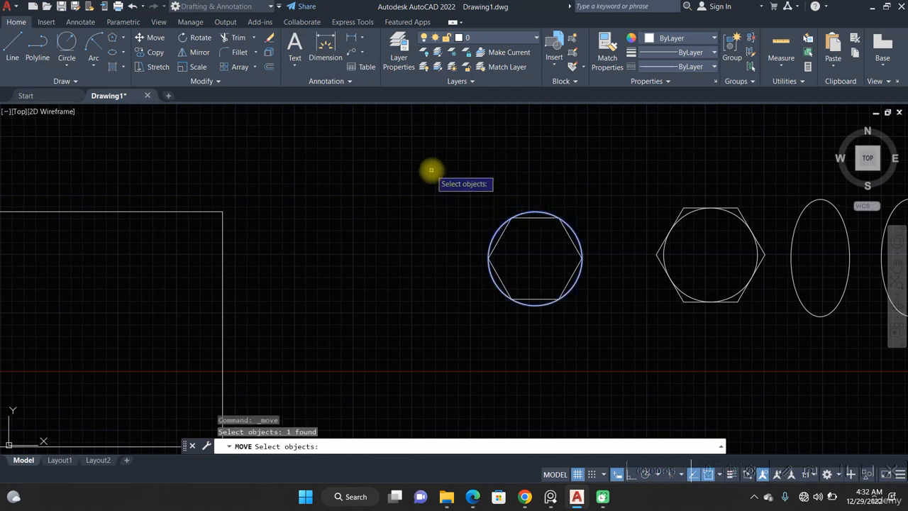
key(Return)
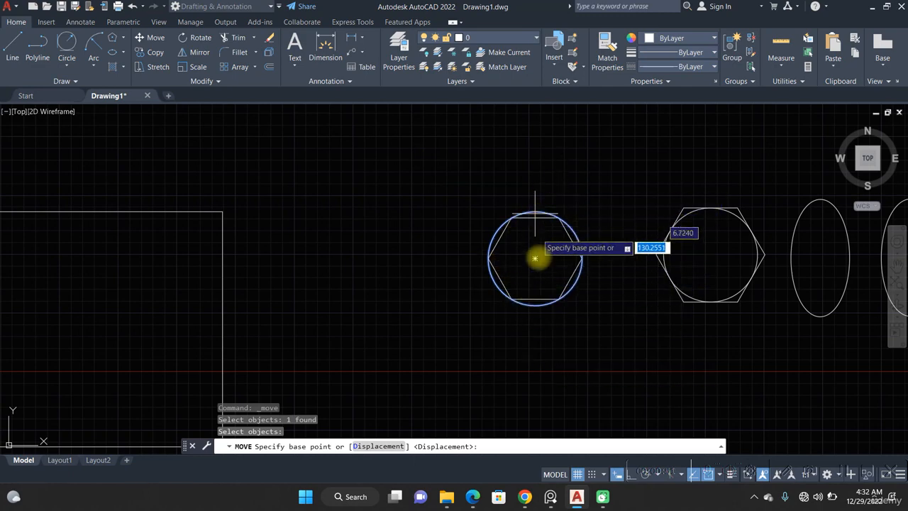
click(535, 258)
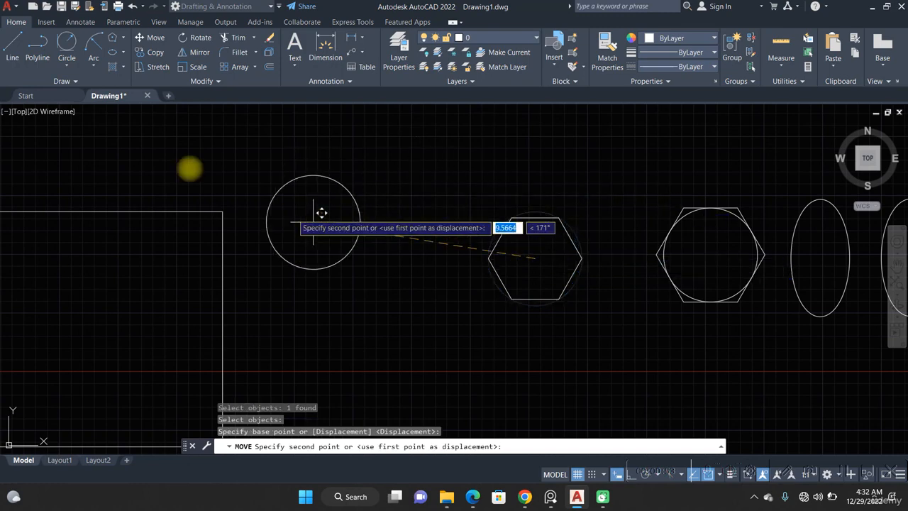
click(223, 211)
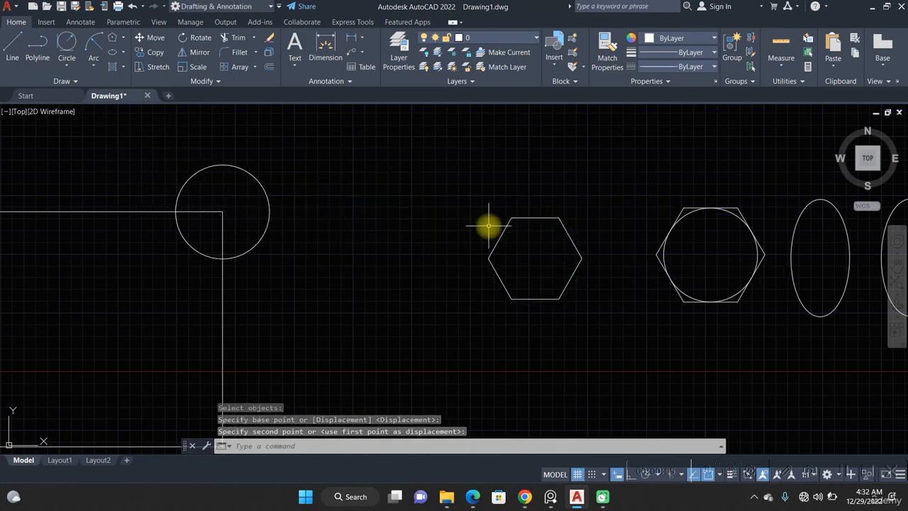
Move both hexagons and the circle inside the second one together, placing them closer to the large rectangle's right side
middle_drag(679, 292, 567, 273)
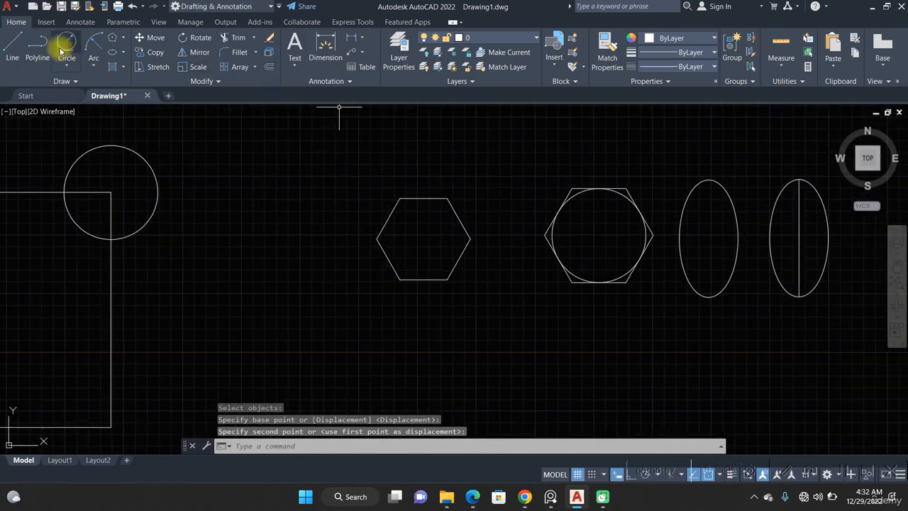
click(162, 42)
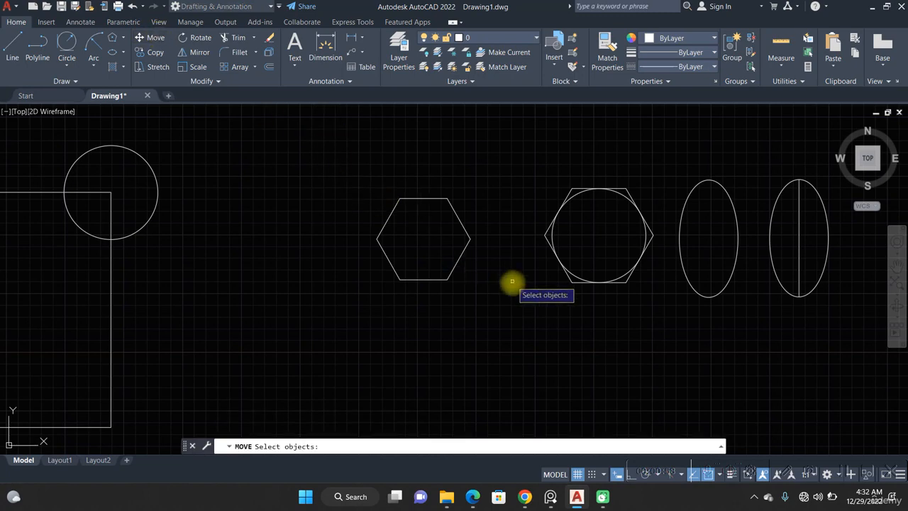
click(671, 312)
click(553, 180)
click(510, 256)
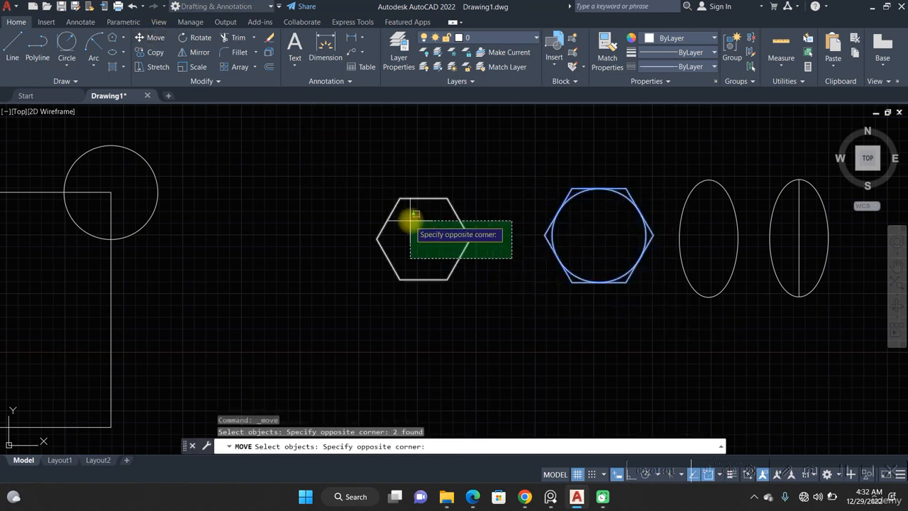
click(413, 224)
key(Return)
click(468, 239)
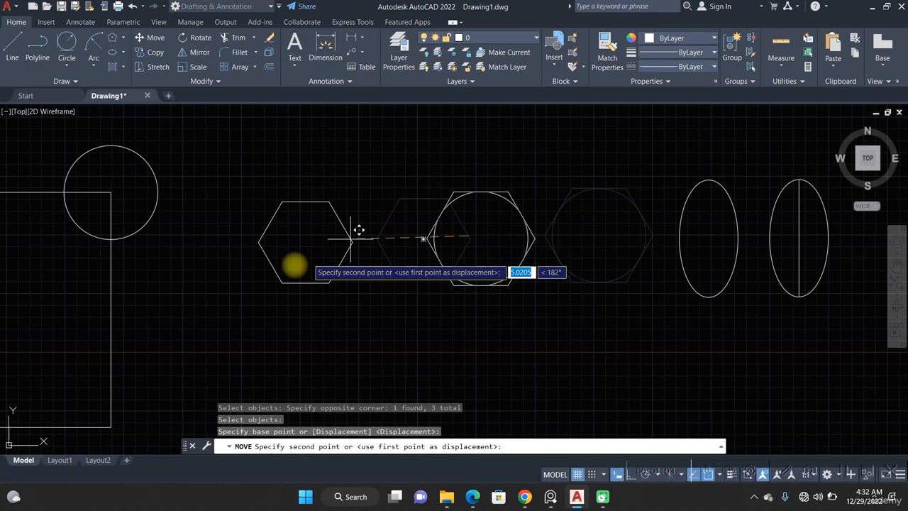
click(215, 275)
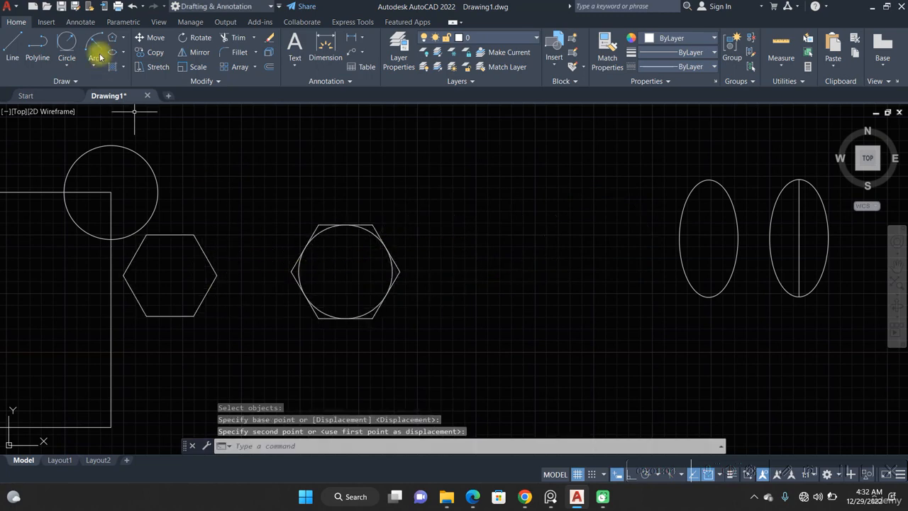
Copy the small rectangle left of the large one, placing the first copy above and to the right of the original
click(154, 54)
mouse_move(193, 144)
middle_down()
mouse_move(184, 213)
mouse_move(152, 263)
middle_up()
scroll(248, 268, down, 1)
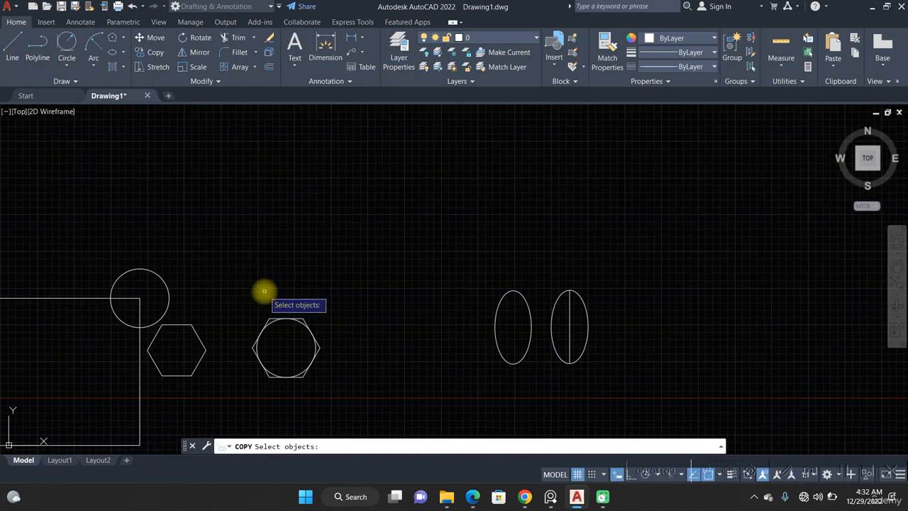
scroll(166, 278, up, 4)
middle_drag(150, 284, 297, 241)
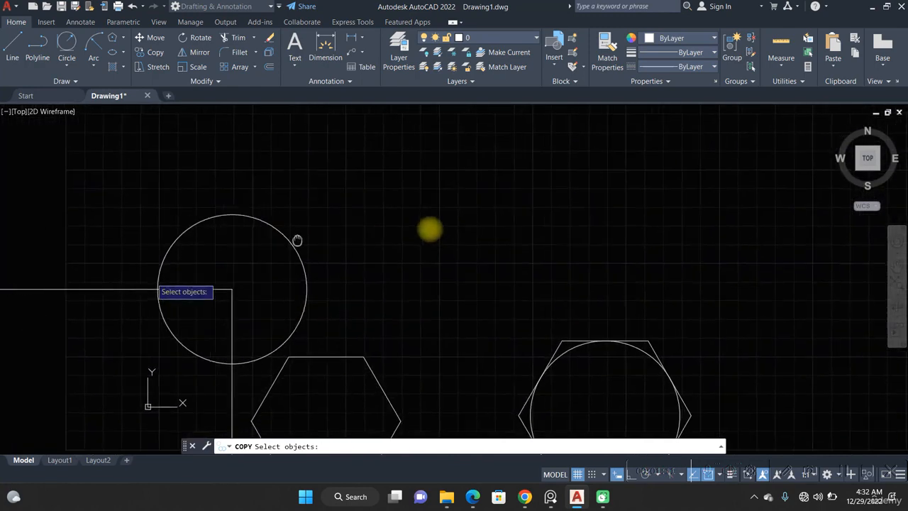
scroll(319, 263, down, 4)
scroll(32, 262, up, 2)
scroll(116, 278, up, 3)
middle_drag(93, 261, 293, 227)
click(429, 258)
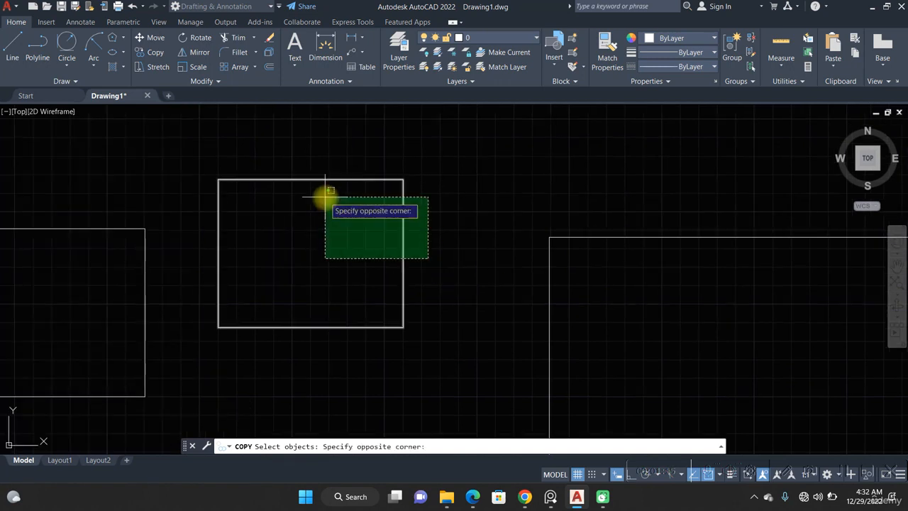
click(325, 196)
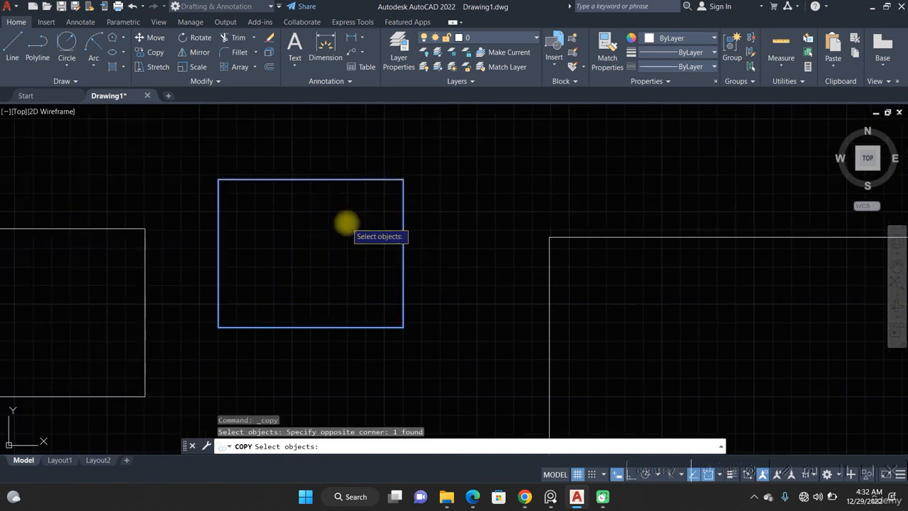
key(Return)
middle_drag(343, 223, 260, 348)
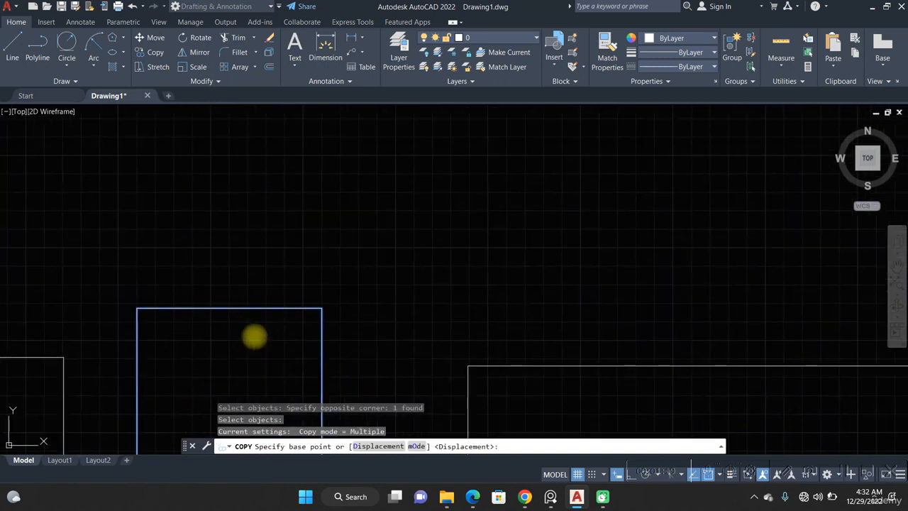
click(254, 335)
middle_drag(421, 125, 309, 261)
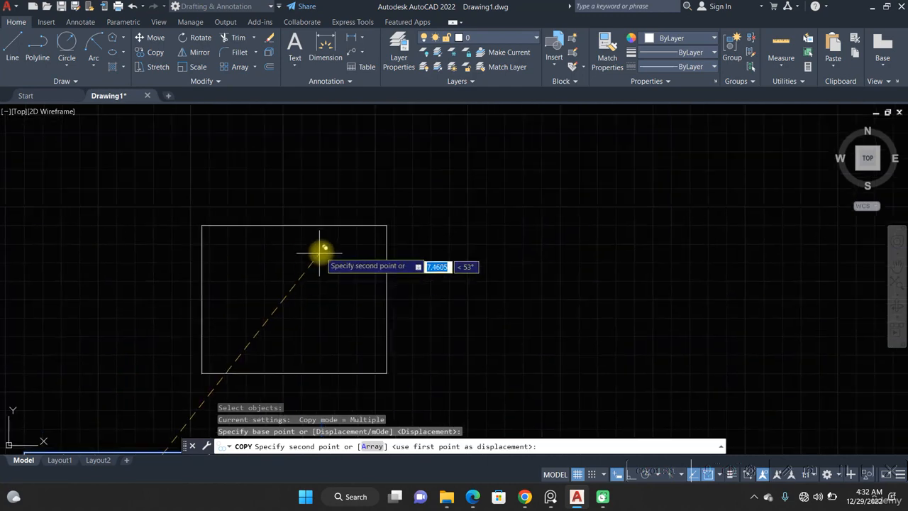
click(325, 247)
Place two more copies of the small rectangle in a row to the right of the first copy and end the Copy command
middle_drag(557, 277, 429, 174)
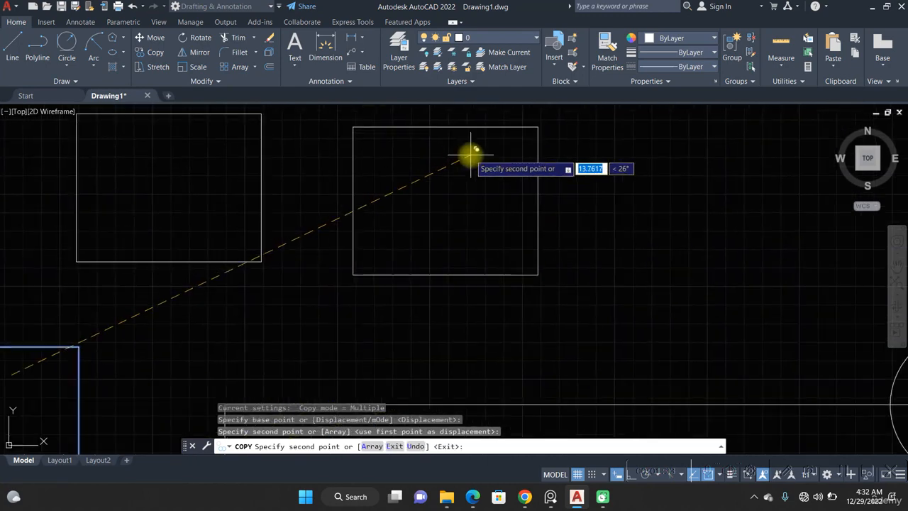
middle_drag(667, 170, 520, 196)
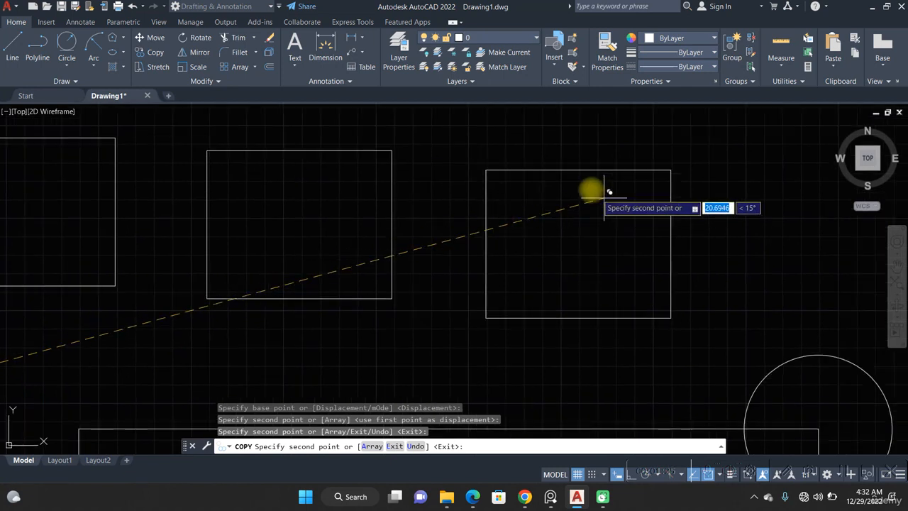
click(588, 185)
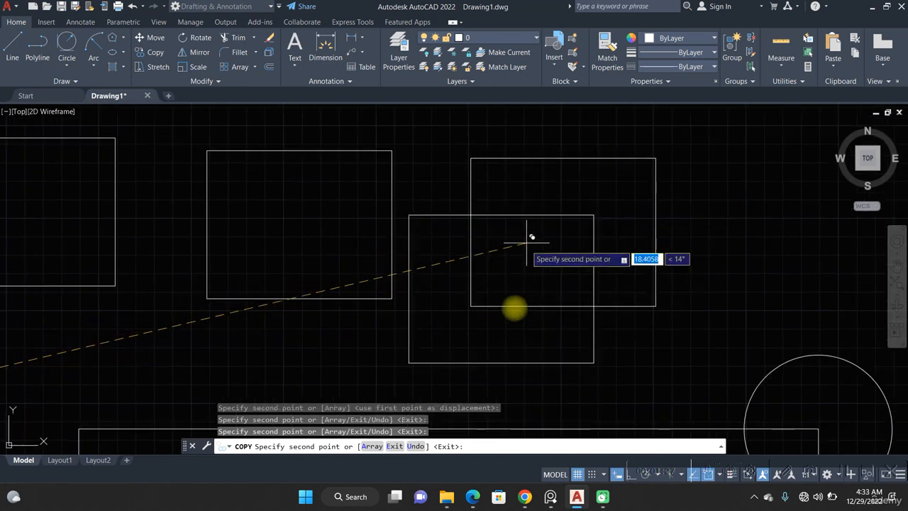
key(Escape)
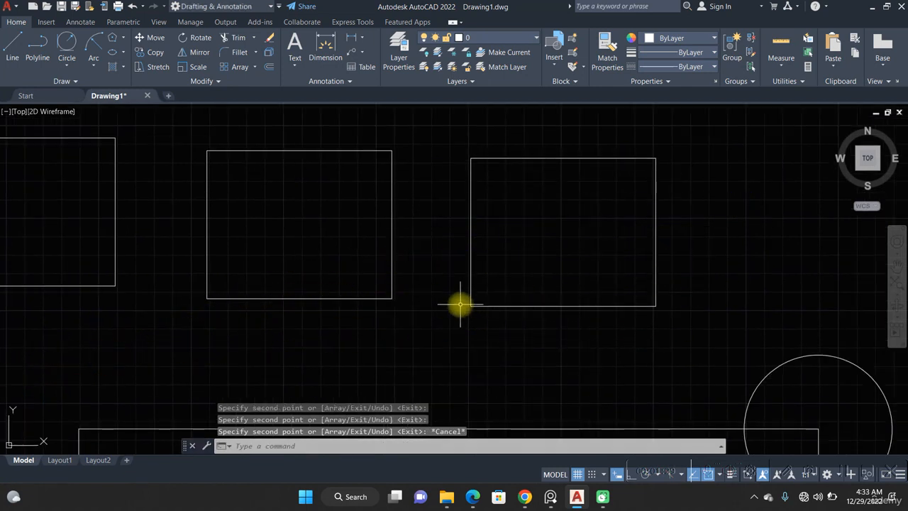
Copy the rightmost small rectangle in Single copy mode, placing the copy above and to the right of it
text(CO)
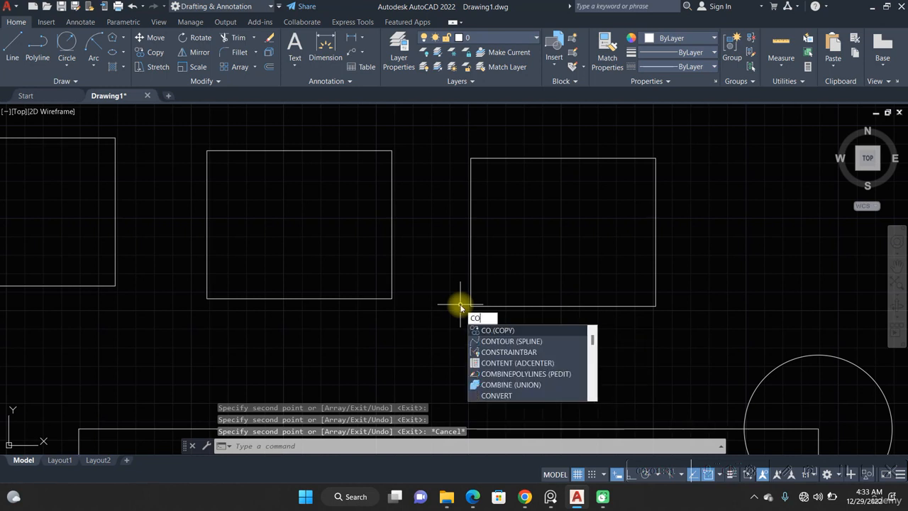
key(Return)
click(588, 266)
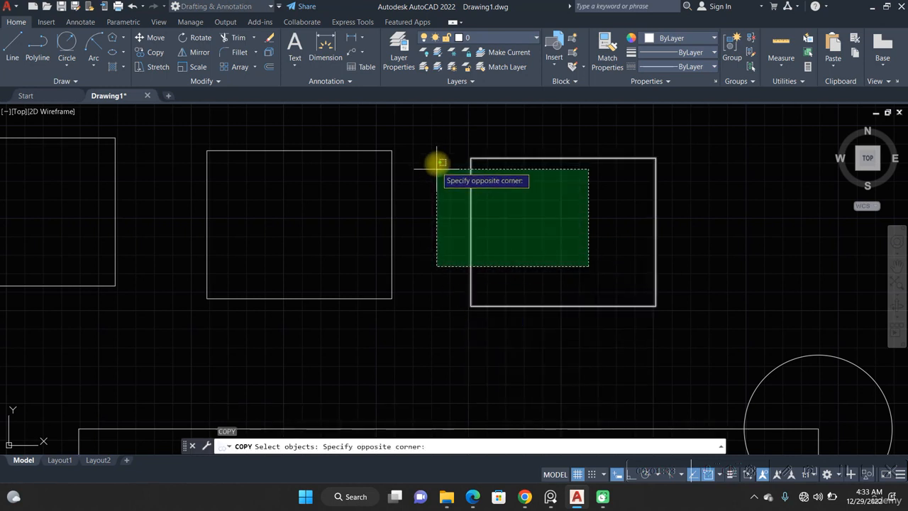
click(437, 163)
key(Return)
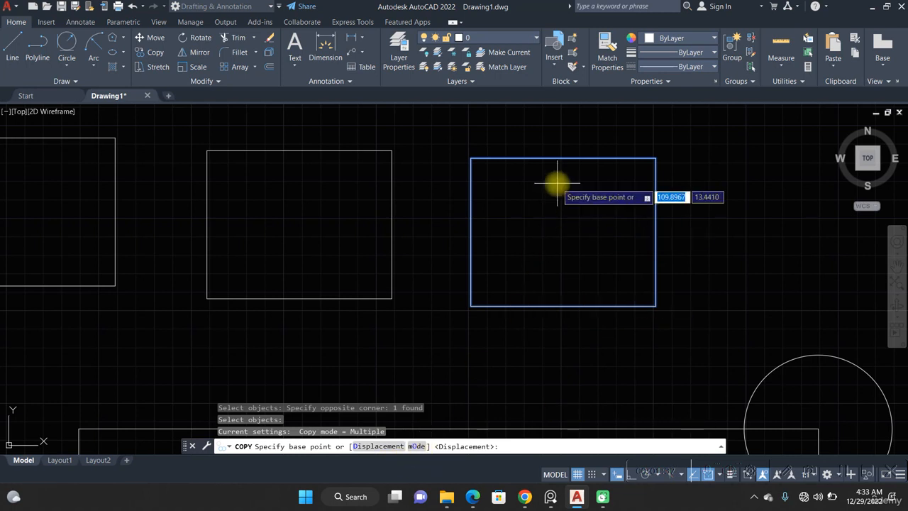
text(o)
key(Return)
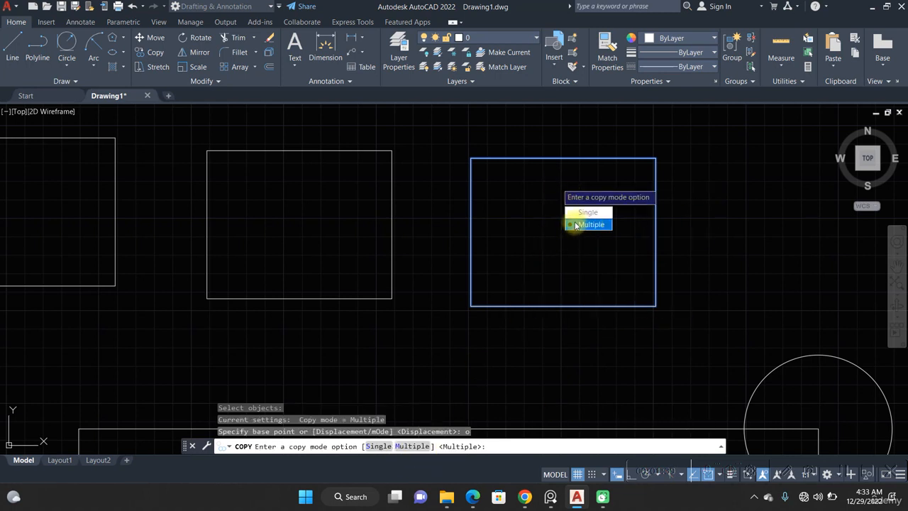
click(587, 212)
middle_drag(593, 184, 43, 340)
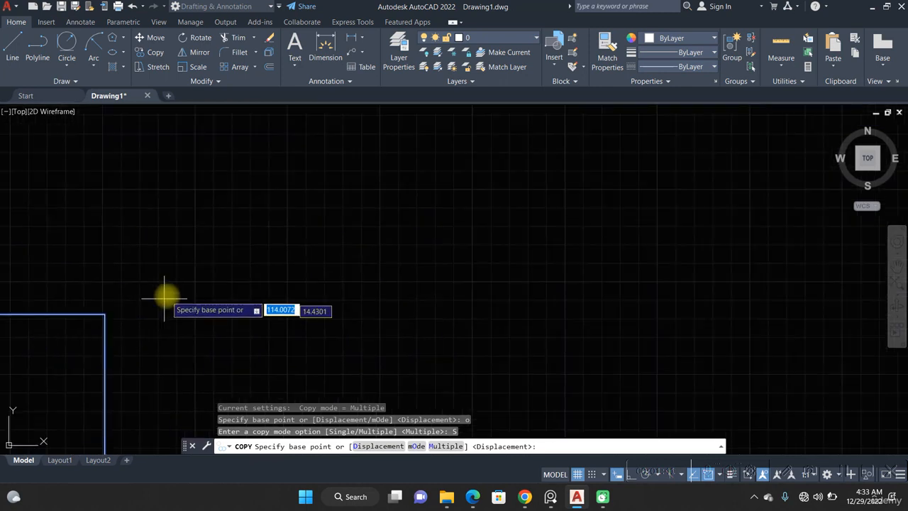
click(166, 295)
click(458, 174)
middle_drag(362, 304, 294, 260)
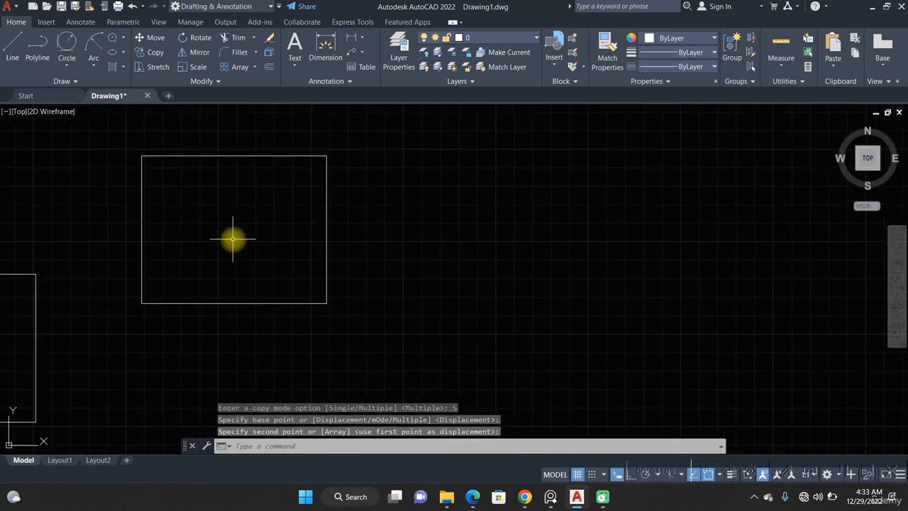
Copy the new rectangle as an array of 5 items stepping diagonally up and to the left with overlapping corners
key(Return)
click(366, 257)
click(281, 242)
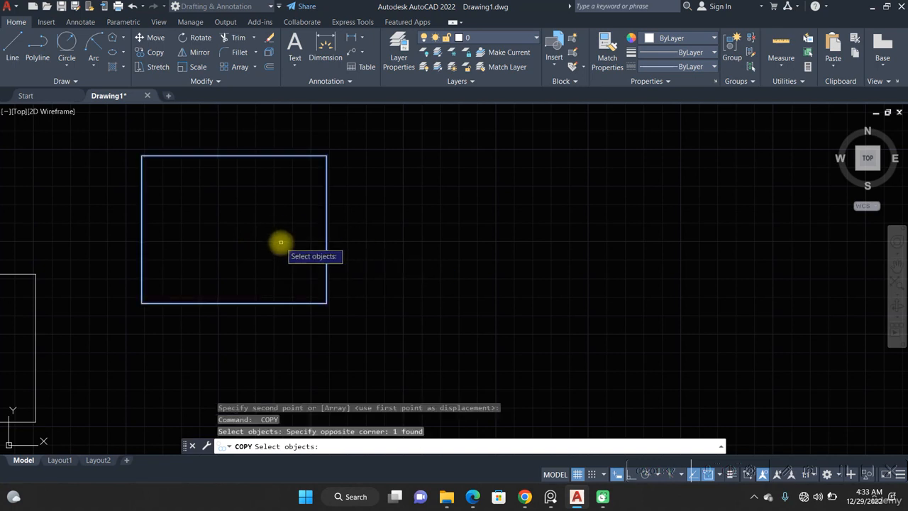
key(Return)
click(279, 243)
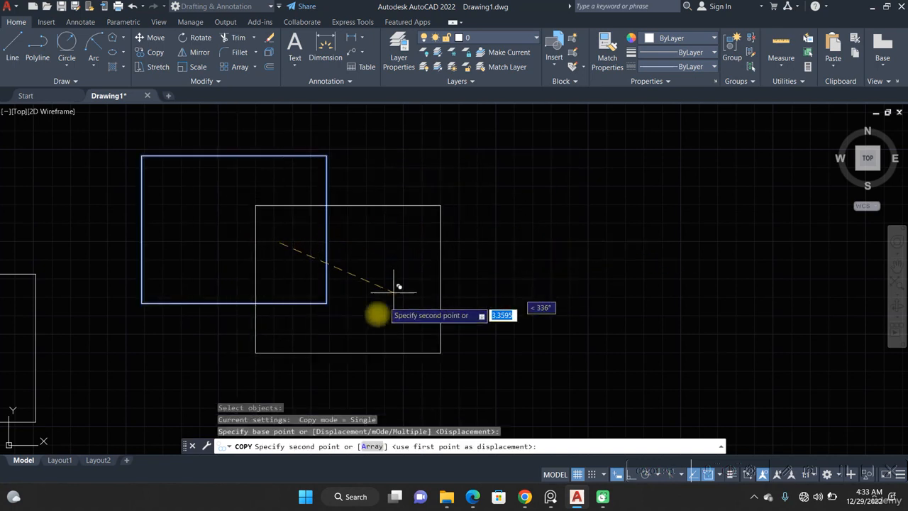
text(a)
key(Return)
middle_drag(496, 227, 390, 283)
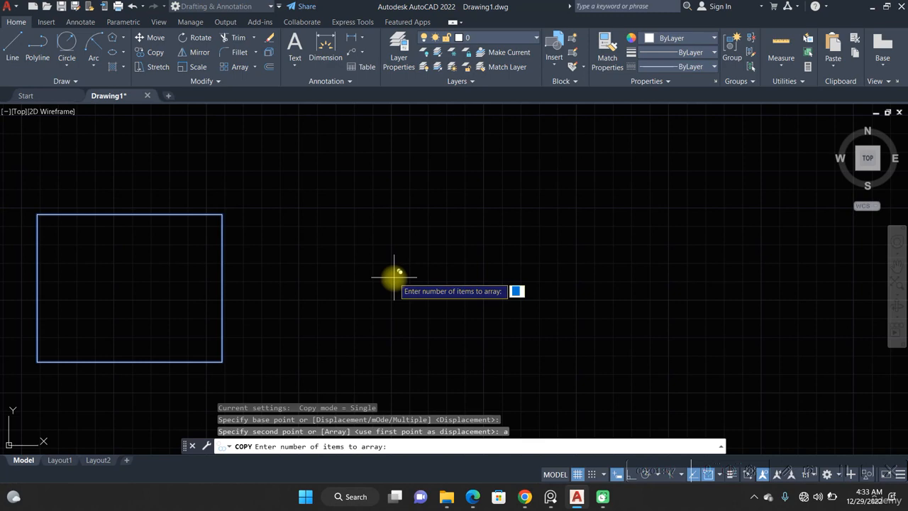
text(5)
key(Return)
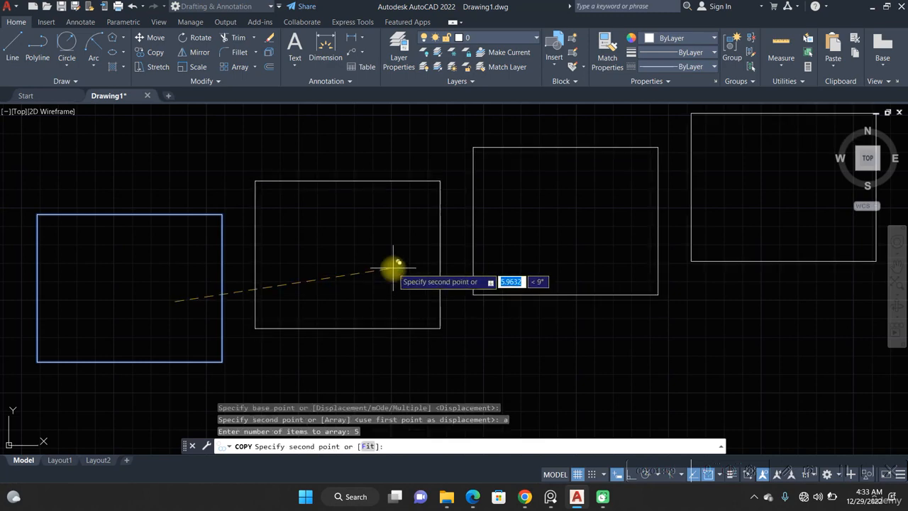
scroll(394, 266, down, 4)
middle_drag(394, 266, 355, 299)
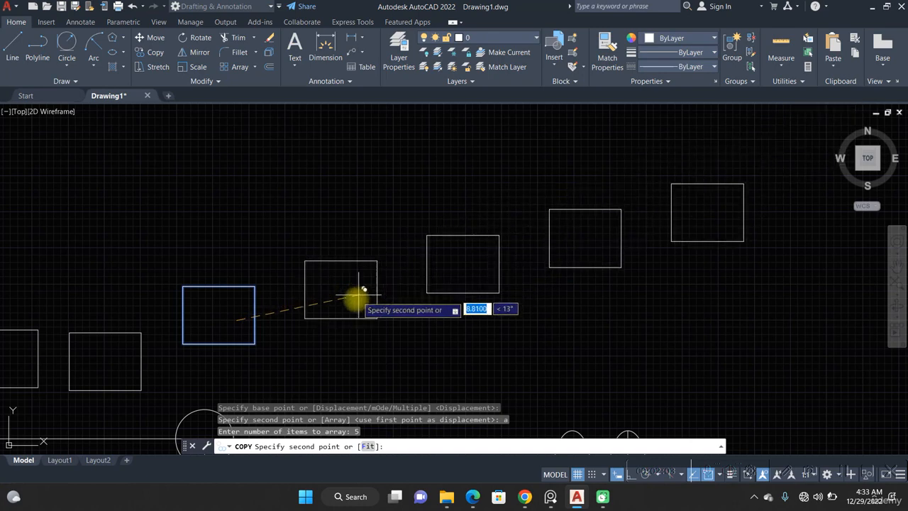
click(190, 279)
Draw a horizontal line in the empty area above and between the circumscribed hexagon and the two ellipses, using Ortho to keep it straight
middle_drag(197, 256, 520, 290)
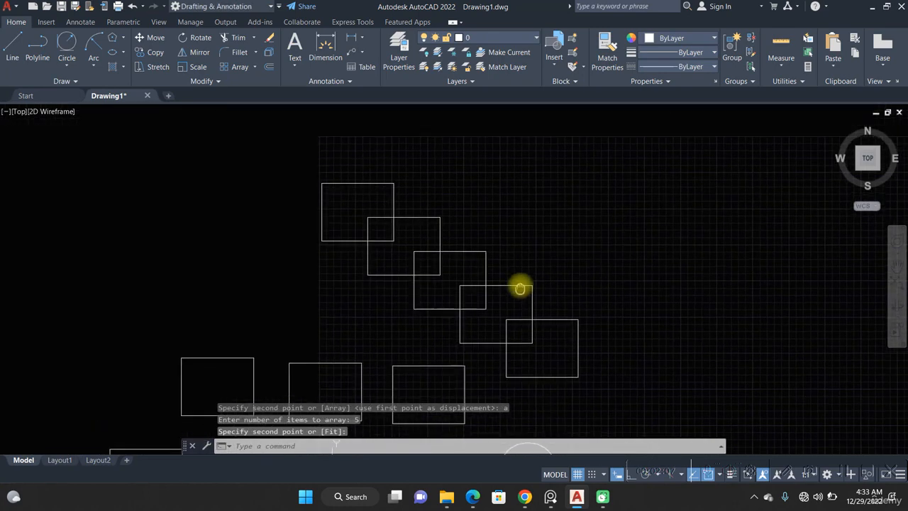
mouse_move(436, 229)
middle_down()
mouse_move(308, 254)
mouse_move(260, 168)
middle_up()
scroll(315, 258, up, 2)
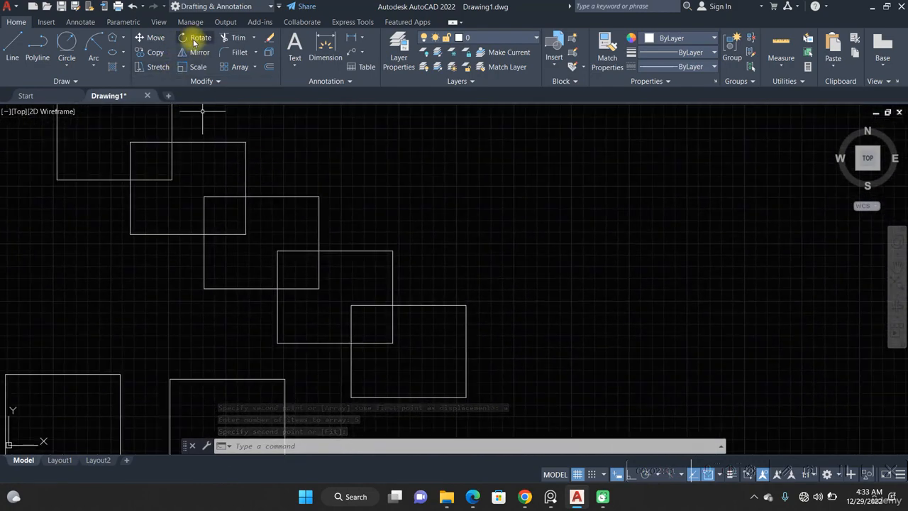
scroll(324, 296, down, 5)
middle_drag(411, 314, 336, 298)
scroll(336, 297, up, 2)
middle_drag(384, 347, 349, 291)
middle_drag(153, 315, 329, 318)
scroll(316, 279, up, 4)
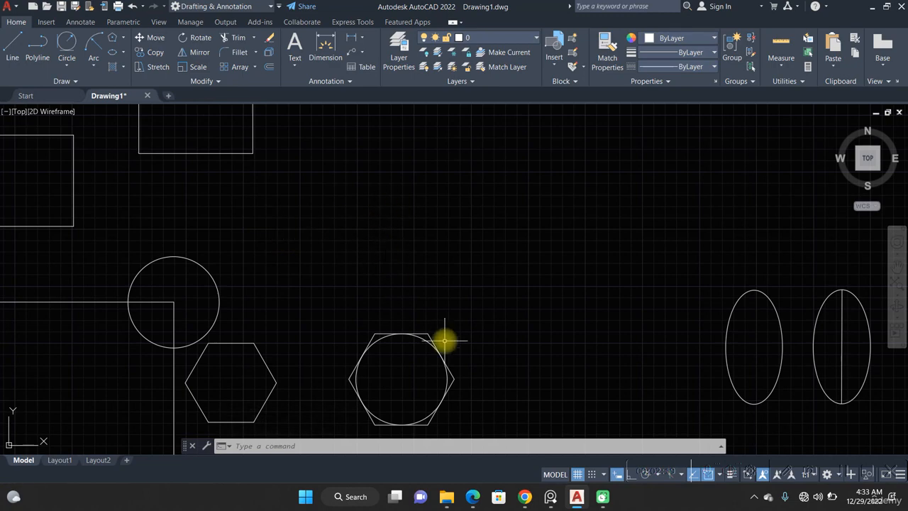
middle_drag(473, 273, 401, 288)
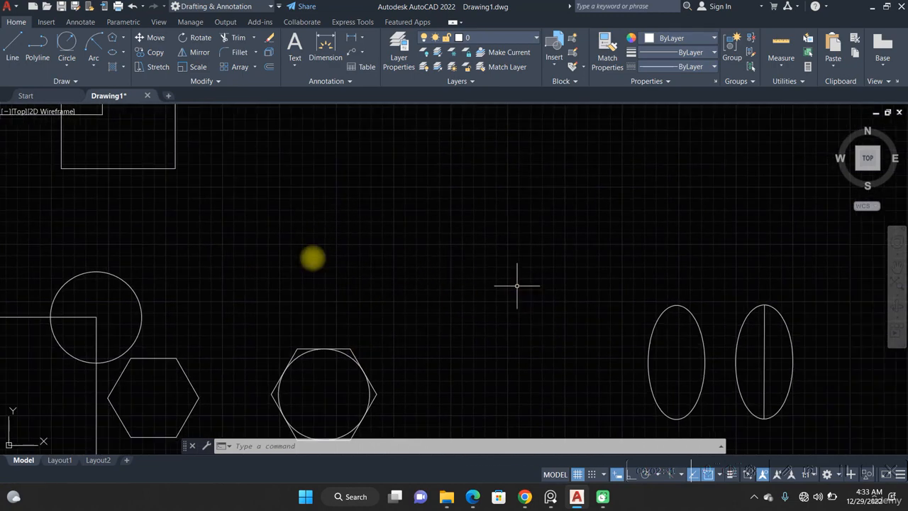
click(7, 48)
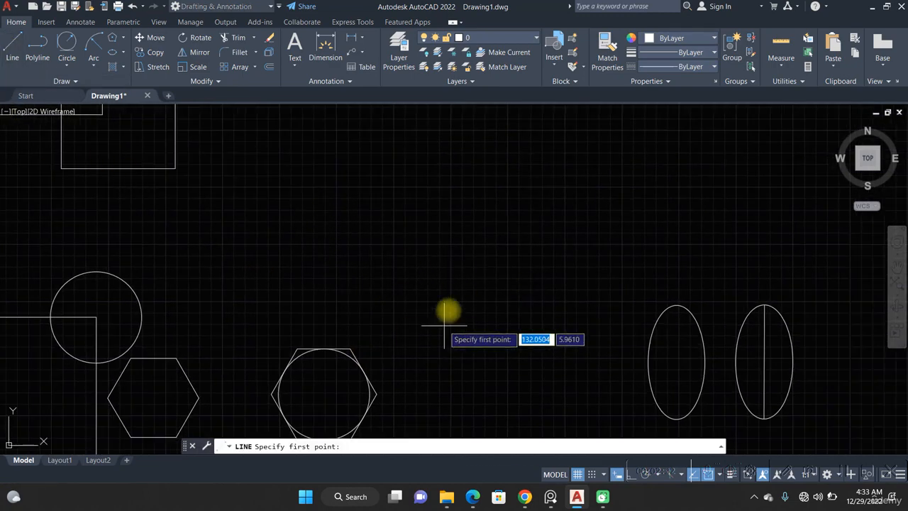
click(343, 226)
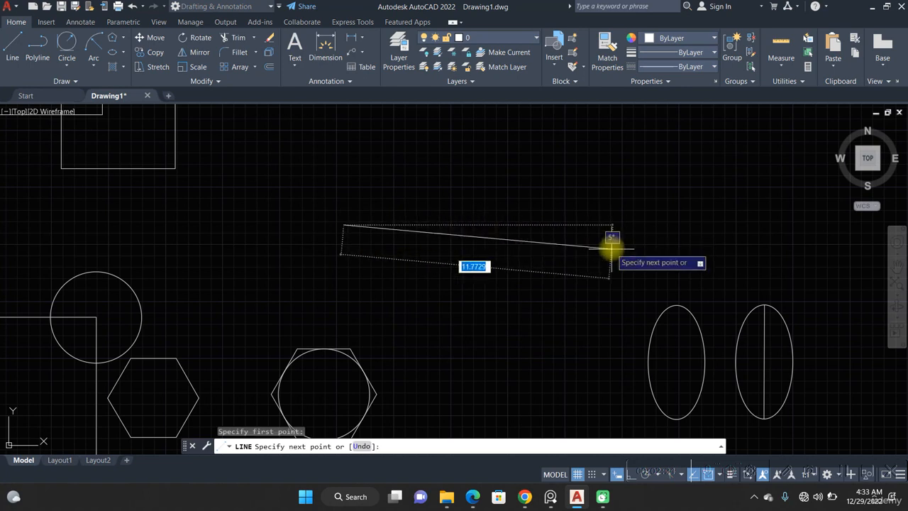
key(F8)
click(582, 220)
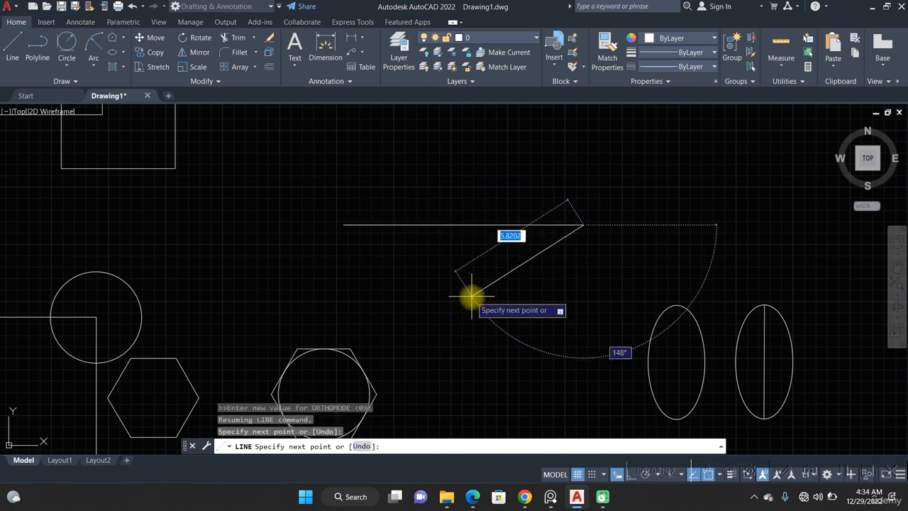
key(Return)
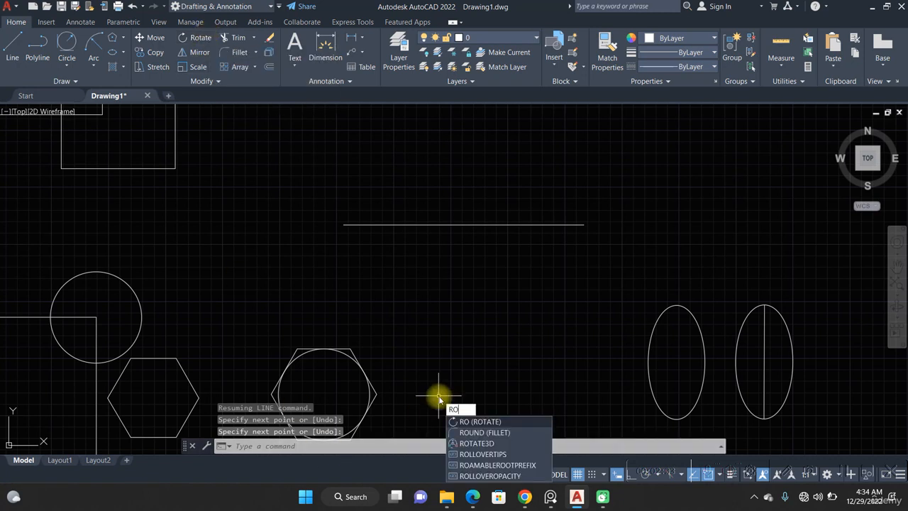
Try to rotate the horizontal line about its left endpoint
text(ro)
key(Return)
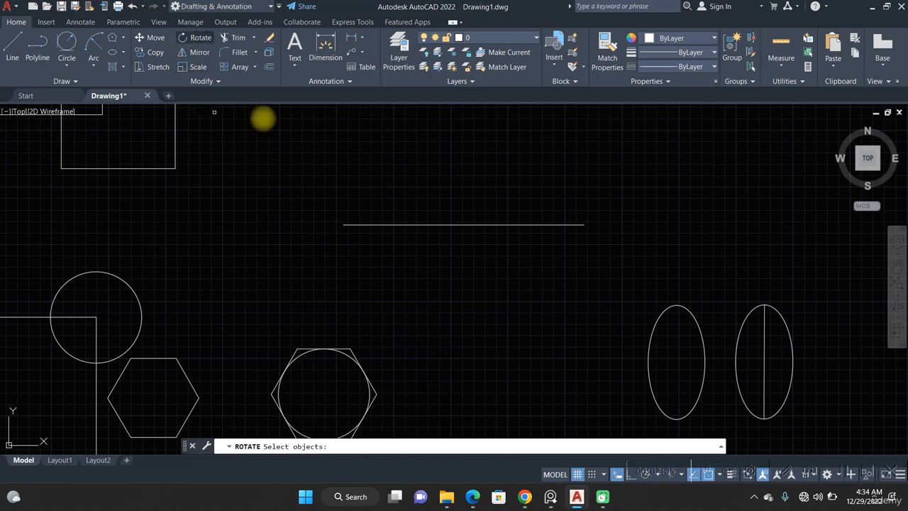
click(419, 240)
click(382, 200)
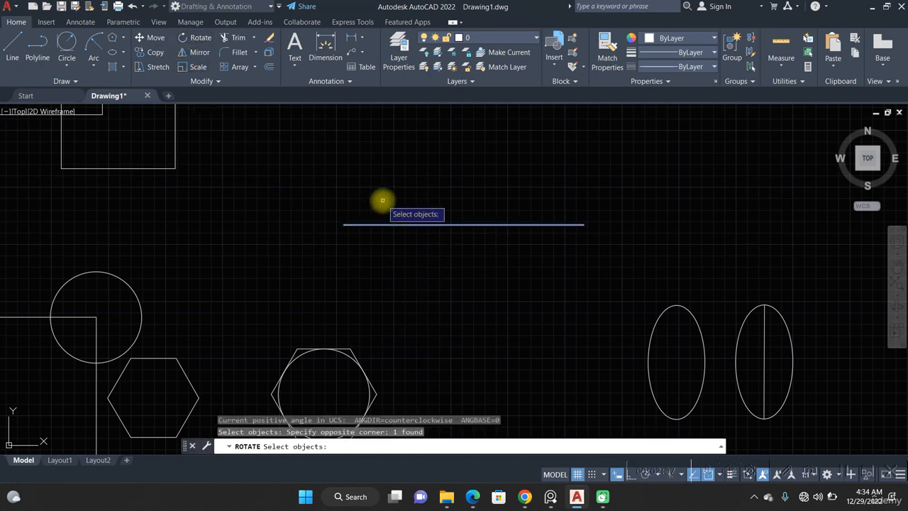
key(Return)
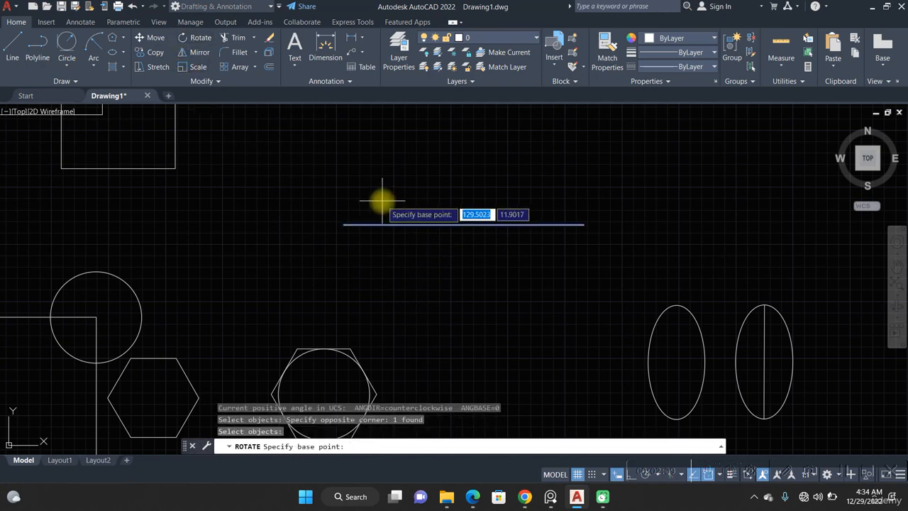
click(343, 225)
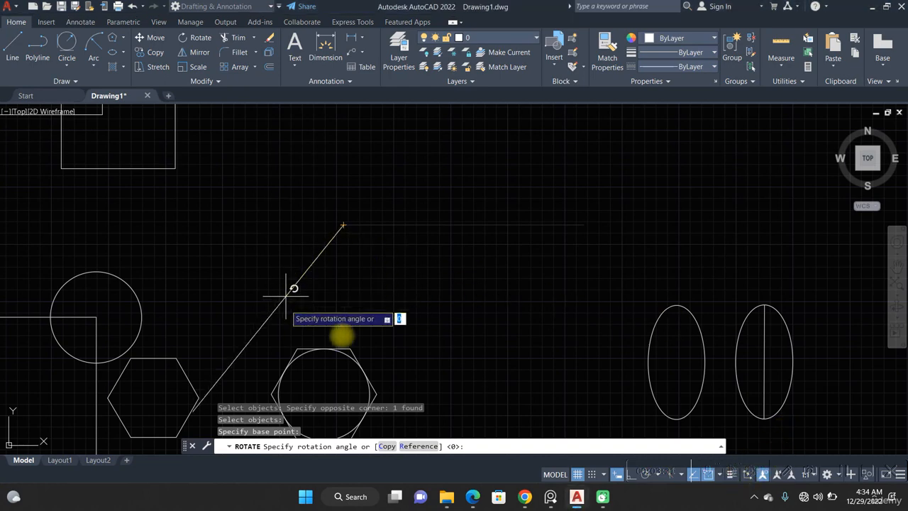
key(Escape)
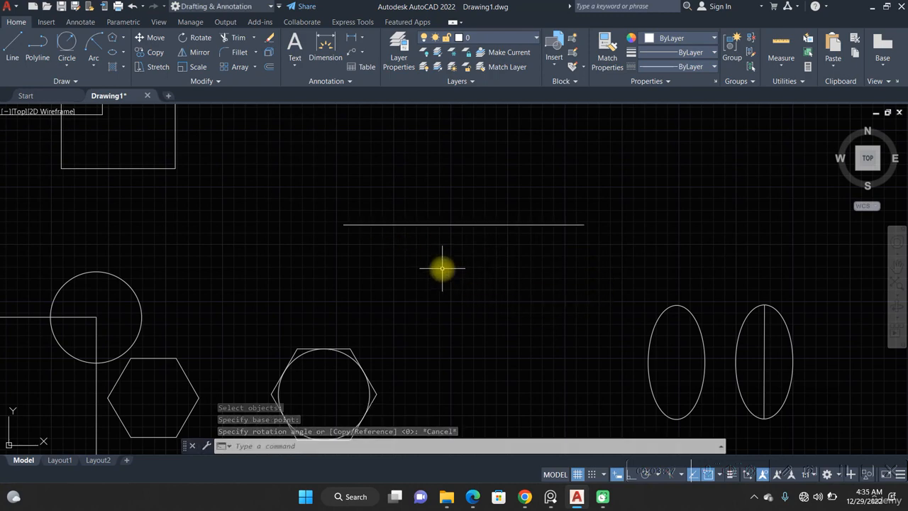
click(25, 44)
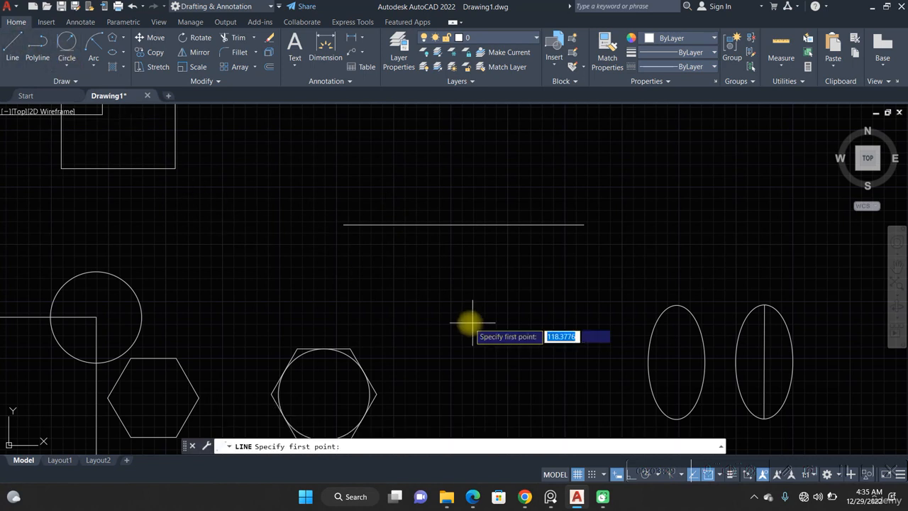
click(404, 272)
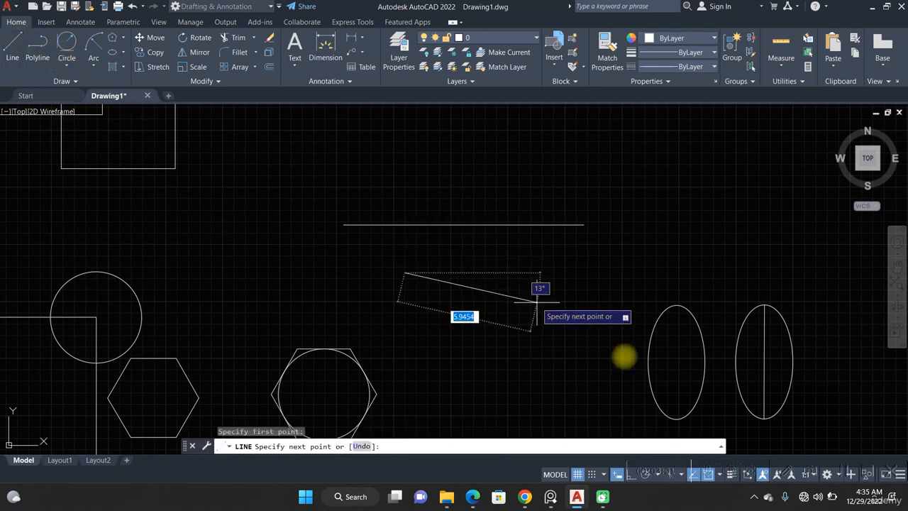
key(Escape)
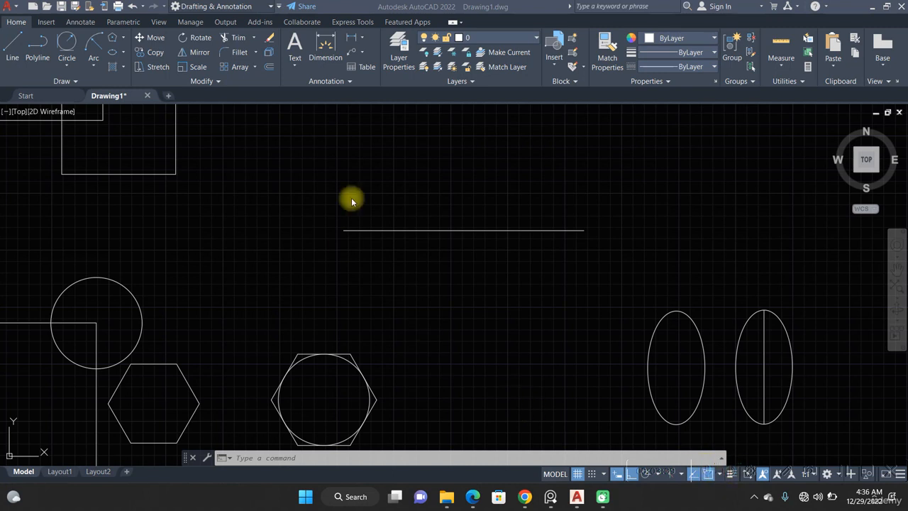
click(470, 253)
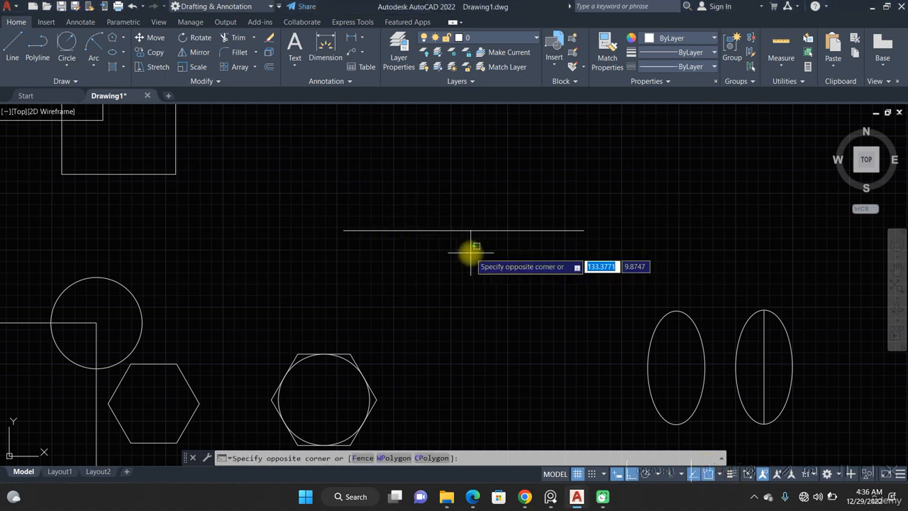
text(l)
key(Return)
click(364, 242)
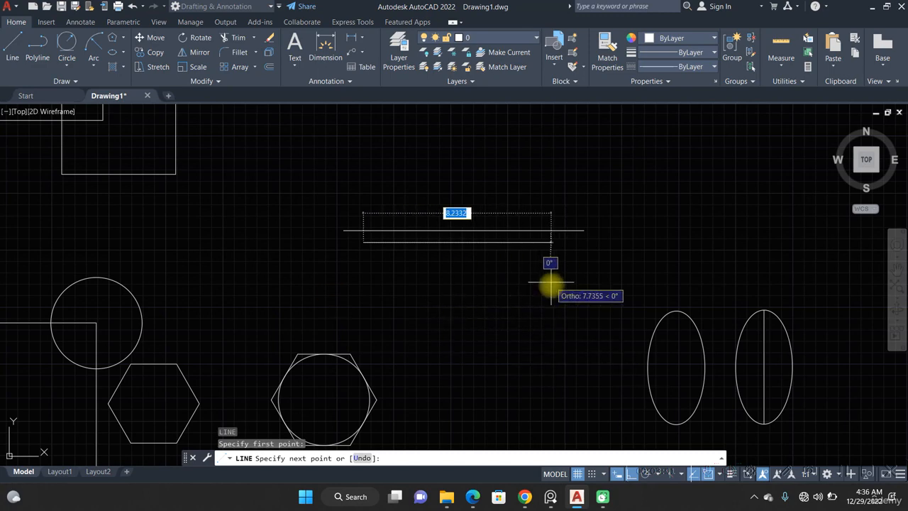
Reduce the program window to uncover the drafting settings, turn Ortho mode off, and maximize the window again
click(887, 8)
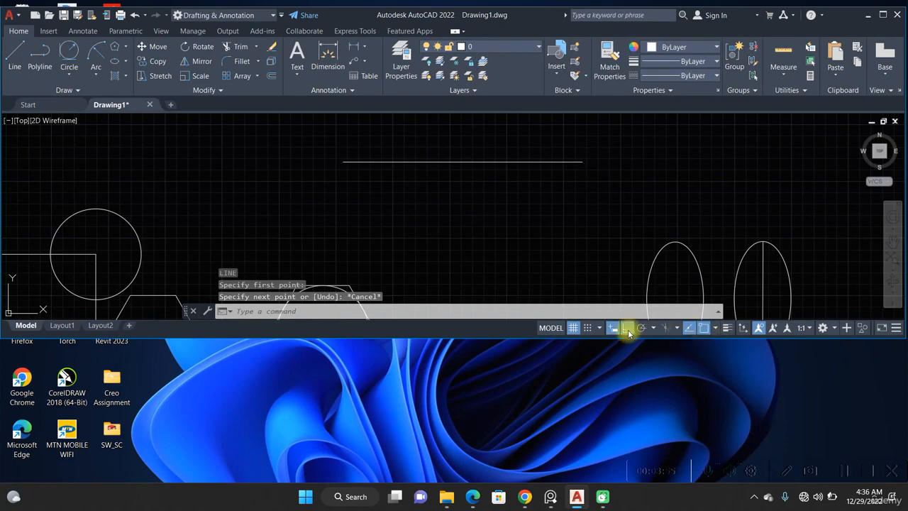
click(626, 329)
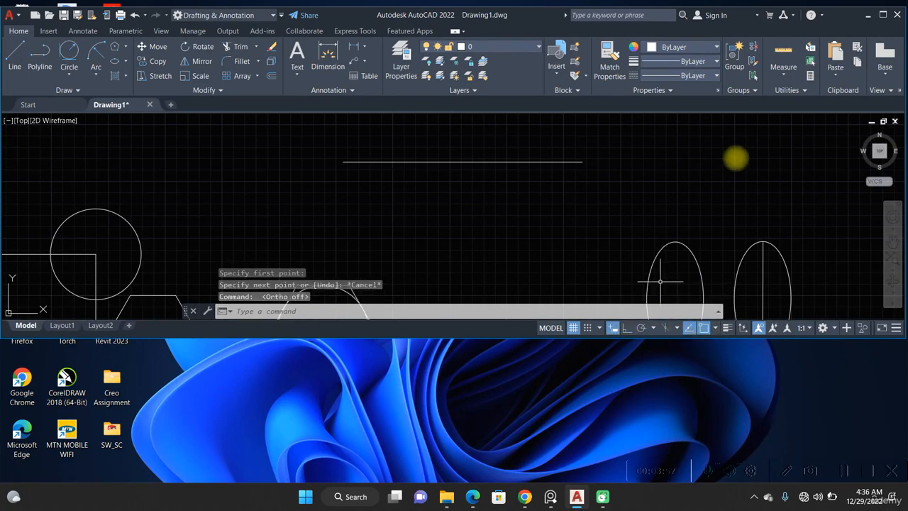
click(882, 15)
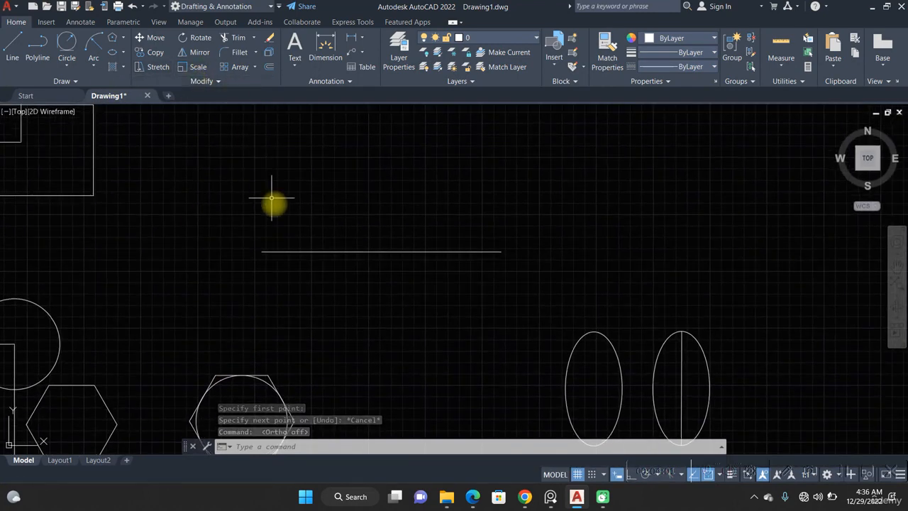
Trim the overlap between the two lowest rectangles of the diagonal array, removing the upper rectangle's corner that lies inside the lowest one
click(193, 38)
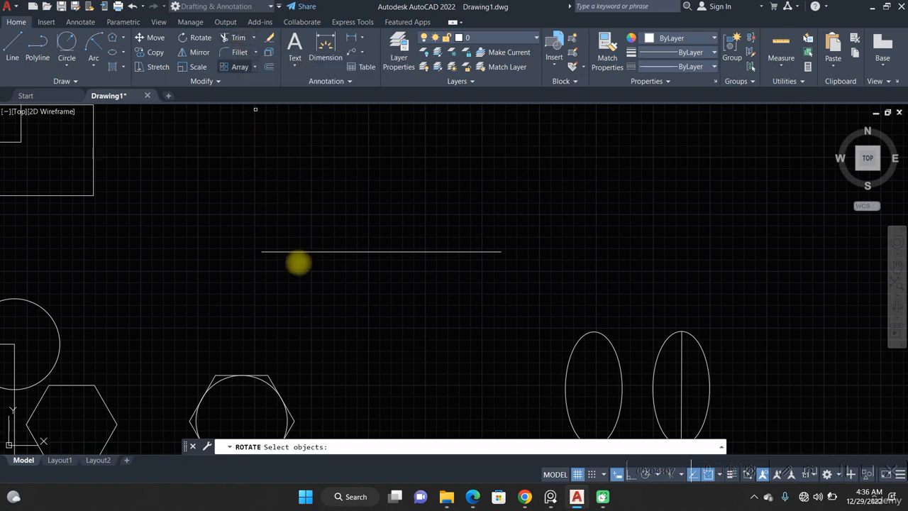
click(226, 39)
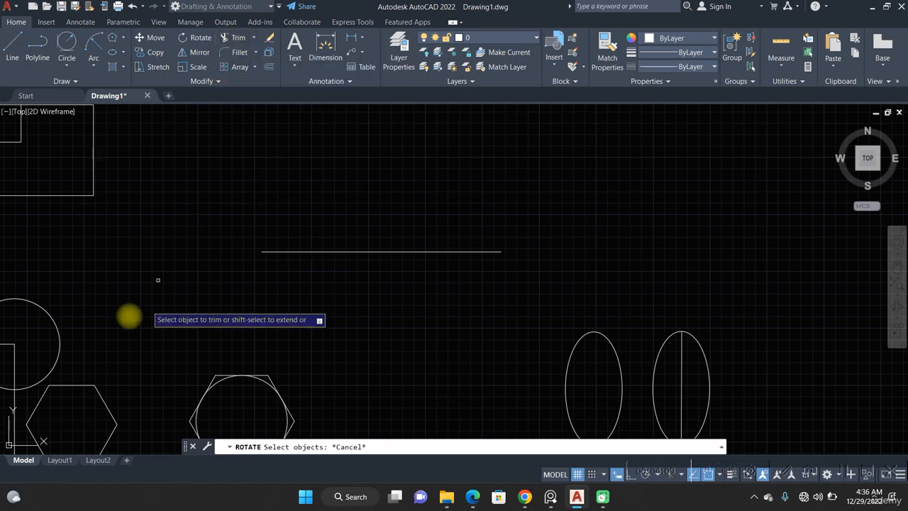
scroll(185, 305, down, 5)
scroll(151, 298, up, 3)
scroll(150, 297, up, 2)
mouse_move(128, 295)
middle_down()
mouse_move(148, 320)
mouse_move(222, 356)
middle_up()
middle_drag(124, 234, 145, 344)
mouse_move(217, 281)
middle_down()
mouse_move(195, 302)
mouse_move(203, 296)
middle_up()
click(309, 331)
click(223, 300)
key(Return)
click(253, 329)
click(236, 306)
click(245, 303)
click(243, 276)
click(248, 305)
click(211, 300)
key(Return)
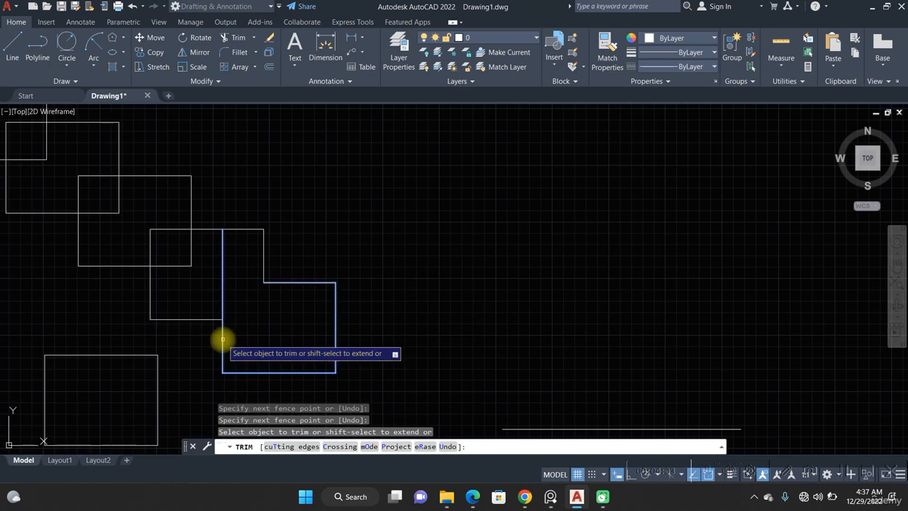
click(286, 283)
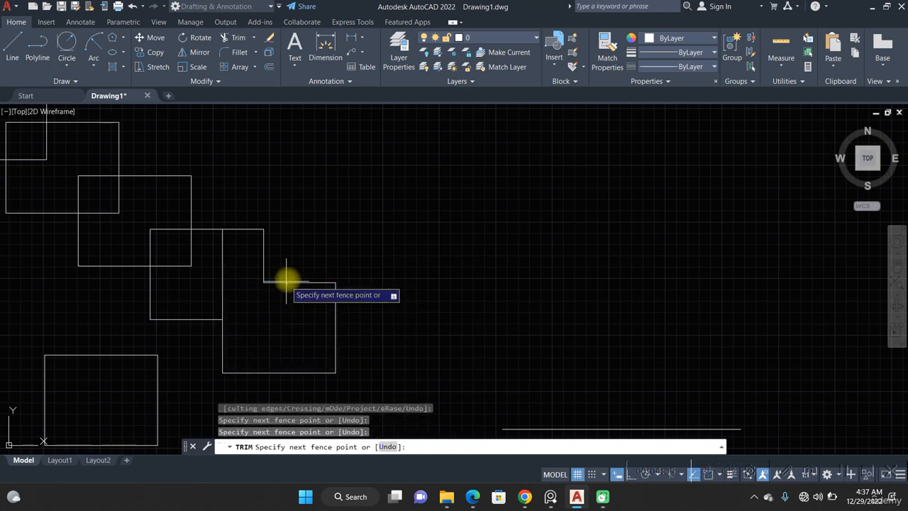
key(Return)
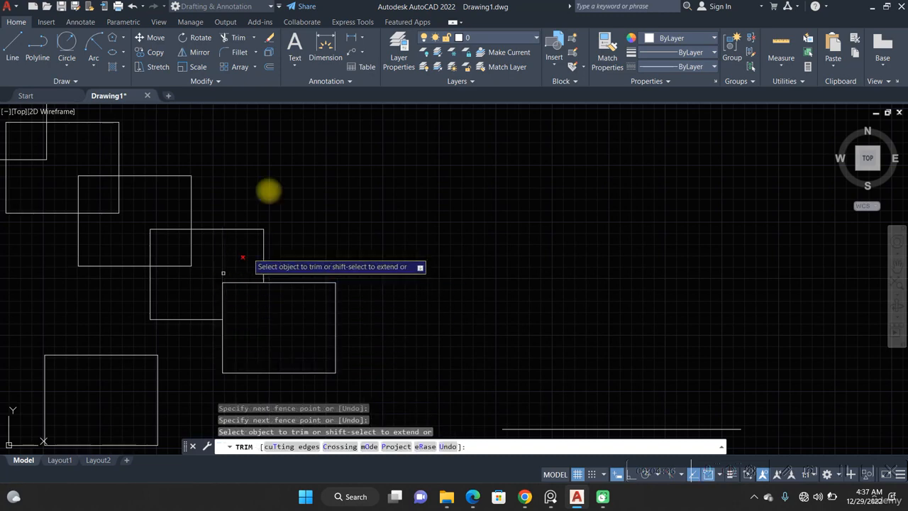
Extend the lowest array rectangle's left edge upward and its top edge leftward to meet the edges of the neighbouring rectangle
click(255, 46)
click(239, 76)
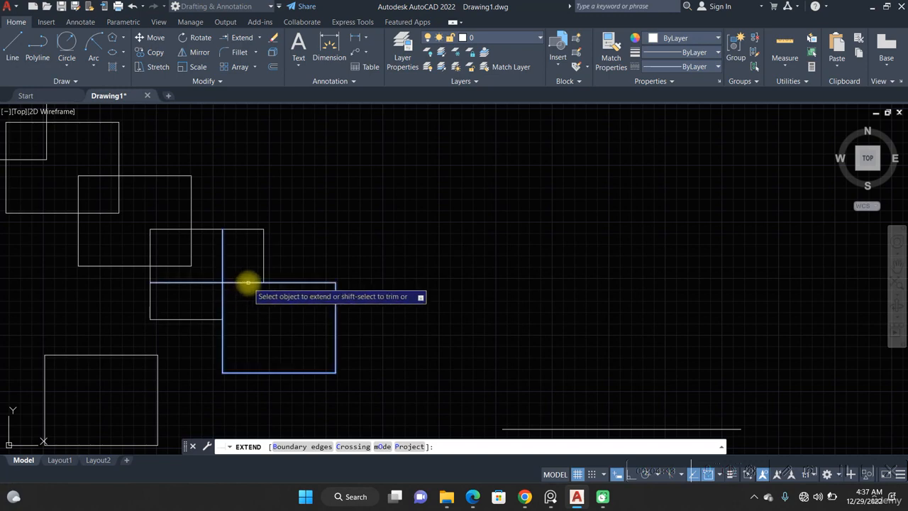
click(222, 302)
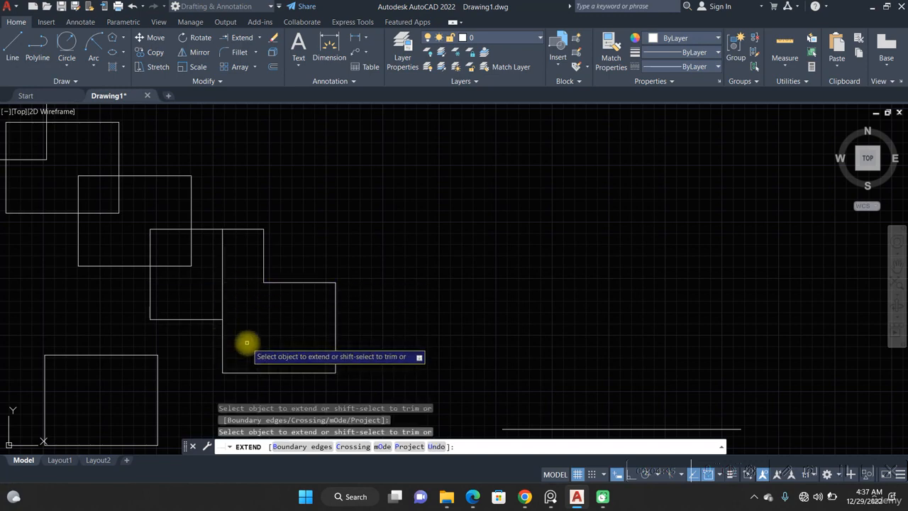
click(289, 282)
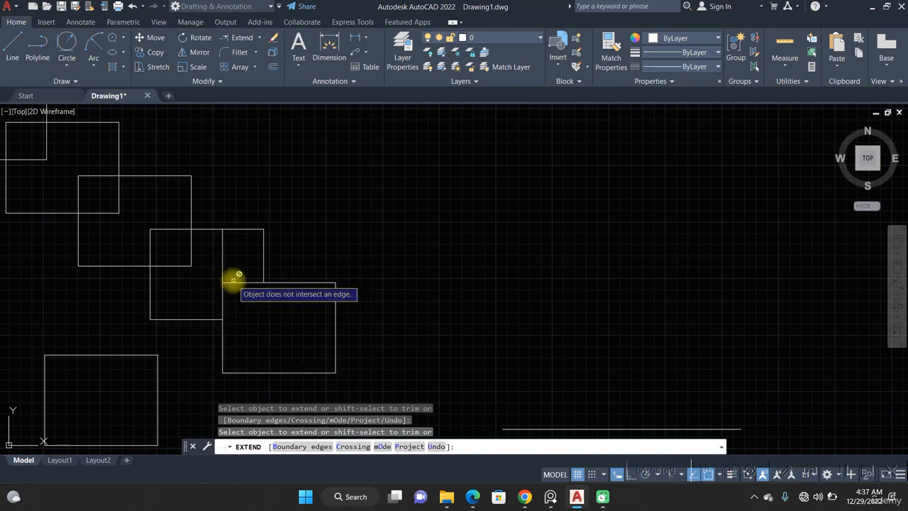
click(231, 285)
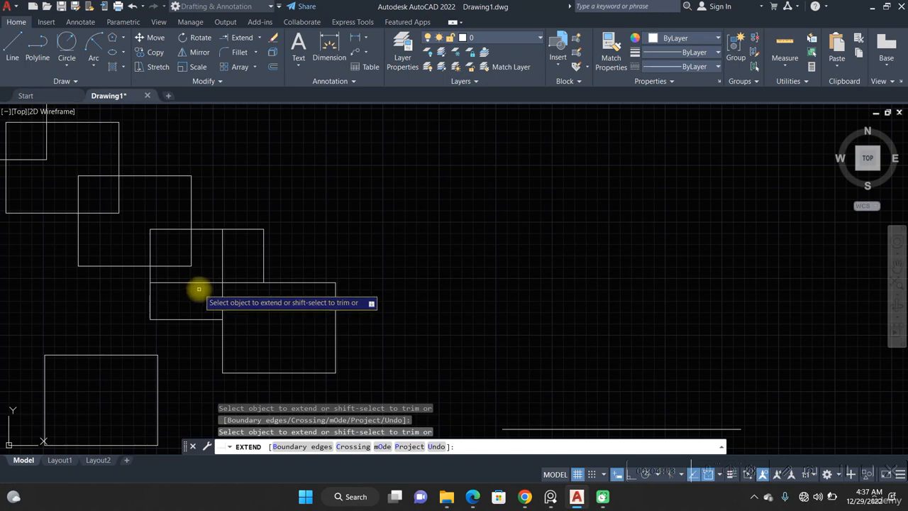
Trim the extended edges back to the lowest rectangle's upper-left corner, staying in the Extend command
click(197, 278)
shift+click(196, 298)
click(226, 270)
key(Return)
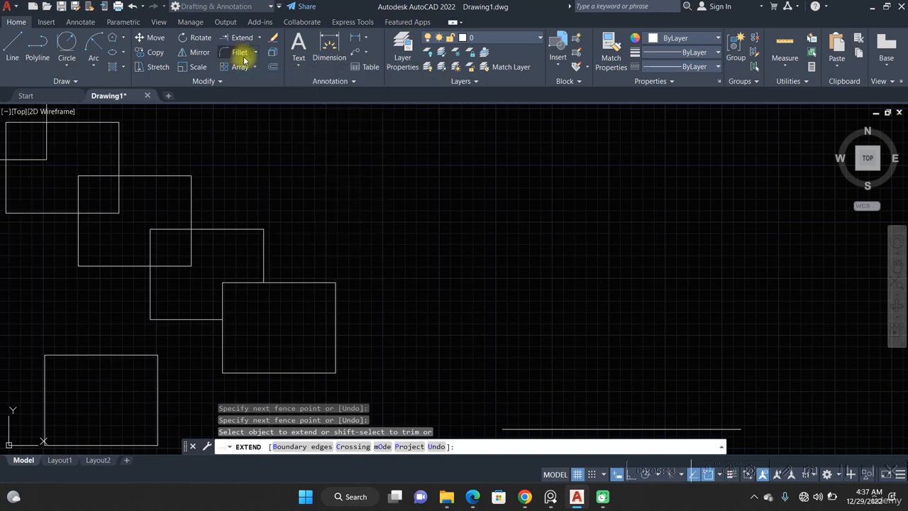
Fillet the upper-right corner of the lowest array rectangle with a radius of 0.5
click(236, 56)
scroll(354, 273, up, 4)
scroll(285, 305, up, 1)
middle_drag(268, 308, 268, 265)
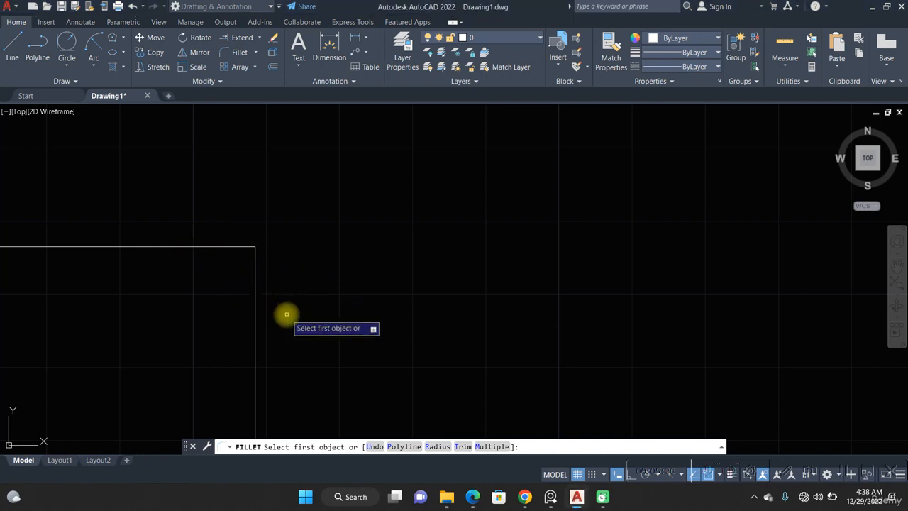
key(Return)
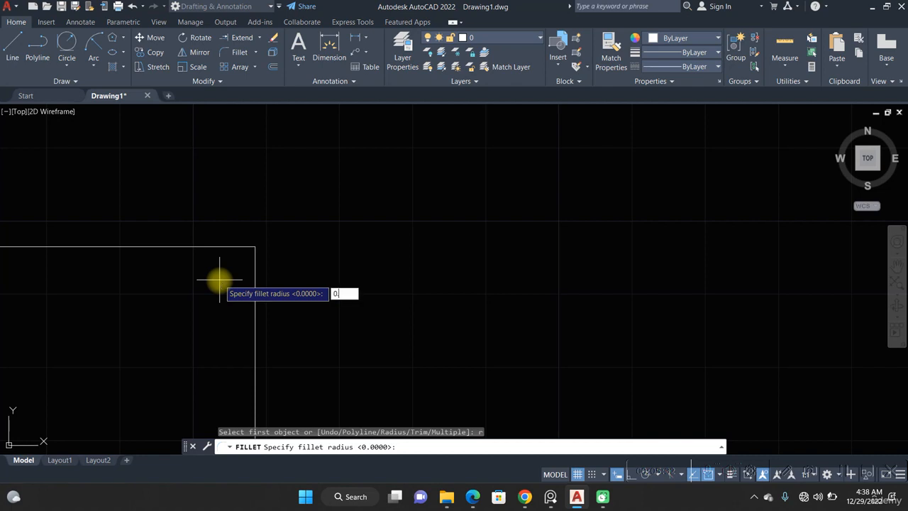
key(Return)
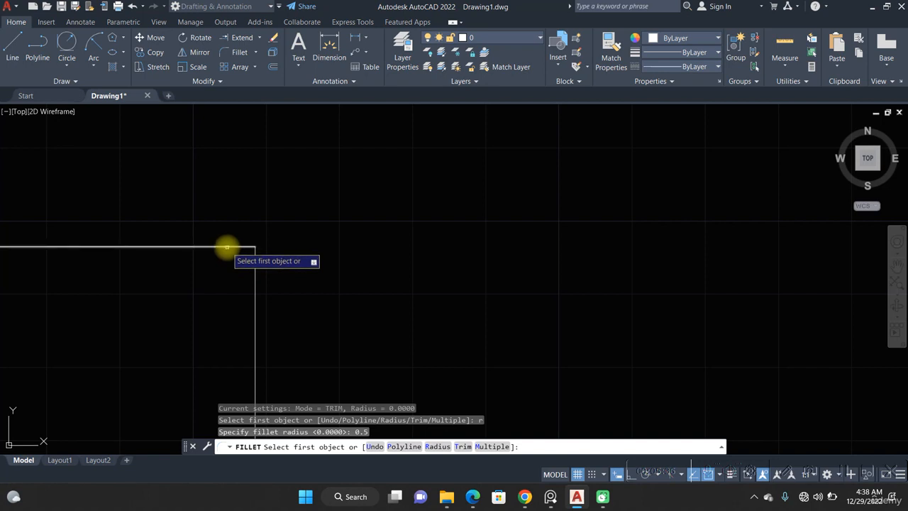
click(227, 247)
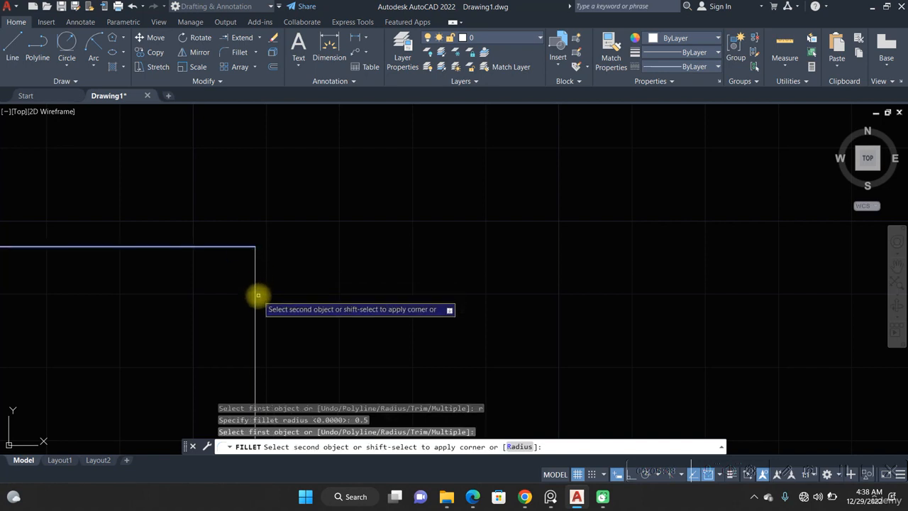
click(258, 297)
scroll(220, 287, down, 2)
scroll(220, 287, down, 2)
middle_drag(205, 332, 271, 229)
scroll(272, 201, up, 2)
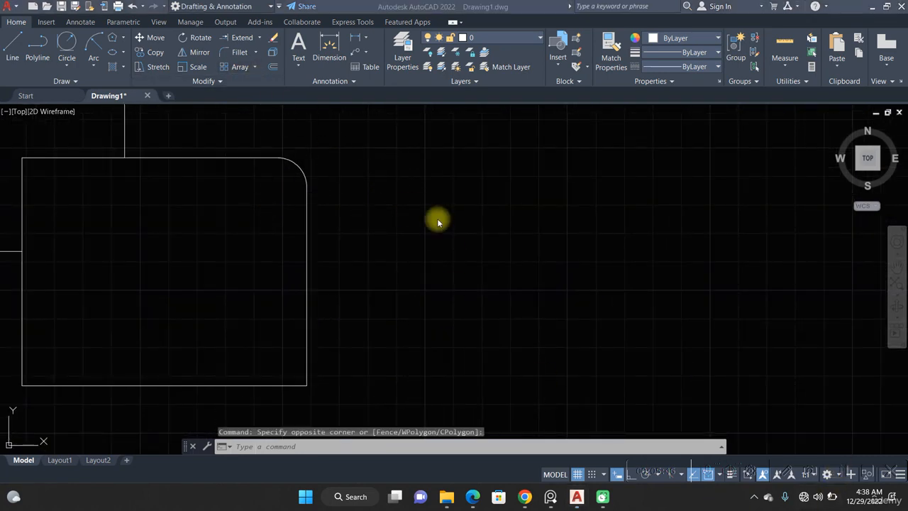
click(437, 218)
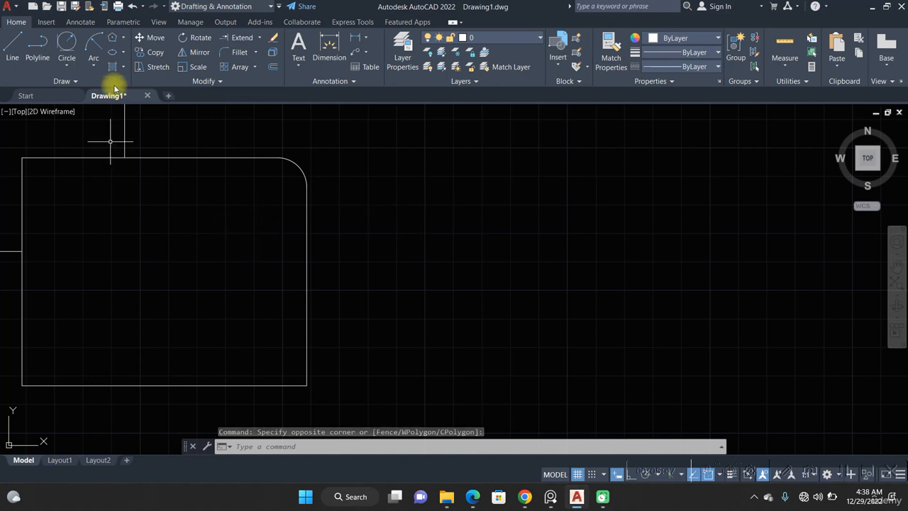
Chamfer the same rectangle's lower-right corner with distances of 0.15 on the right edge and 0.1 on the bottom edge
click(255, 53)
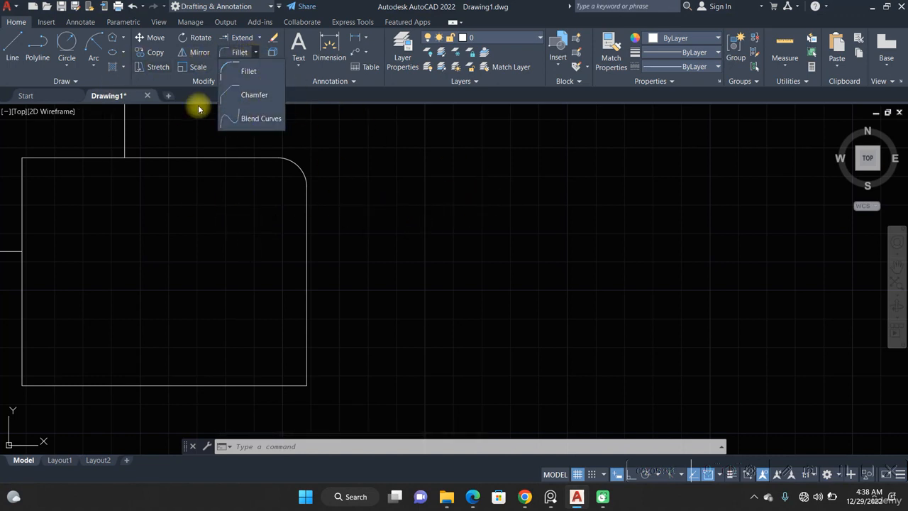
click(248, 97)
middle_drag(292, 360, 301, 272)
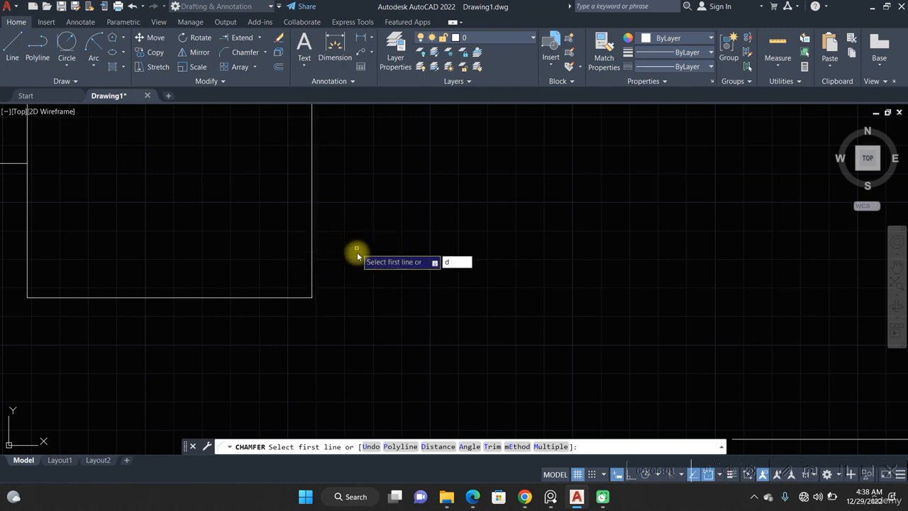
key(Return)
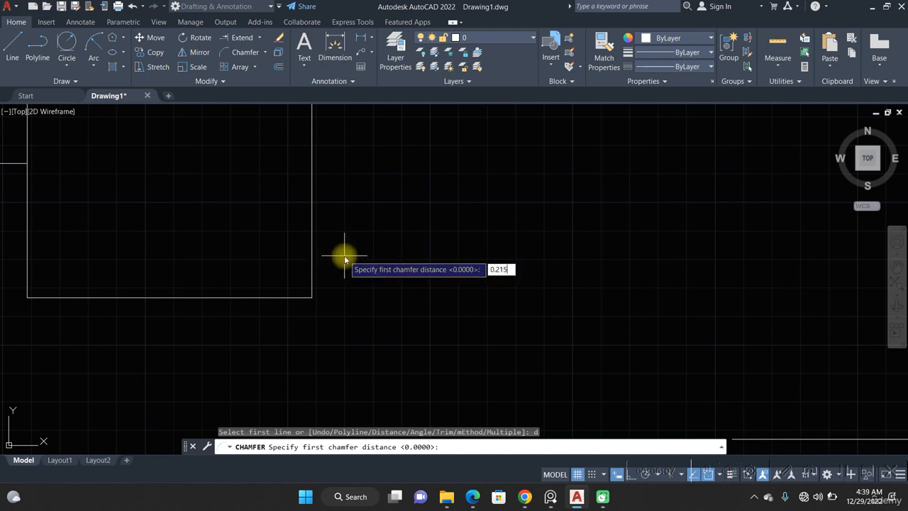
key(Return)
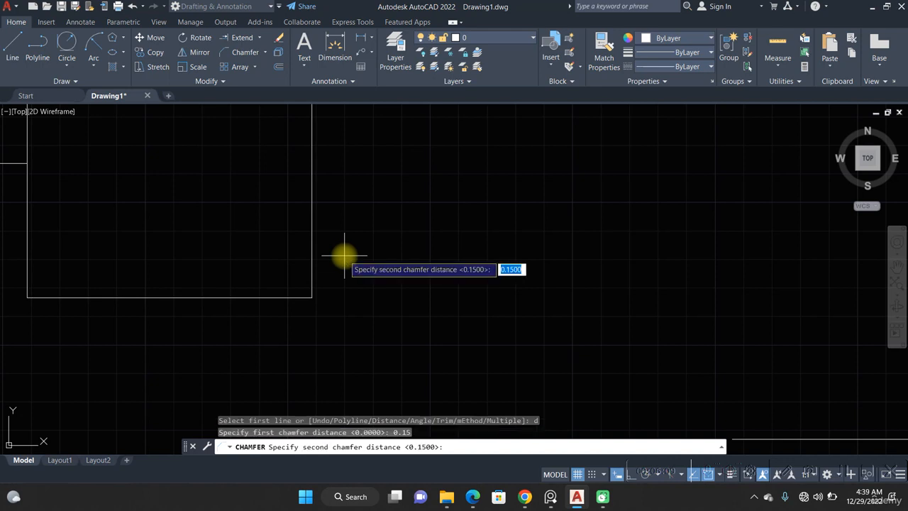
text(0.1)
key(Return)
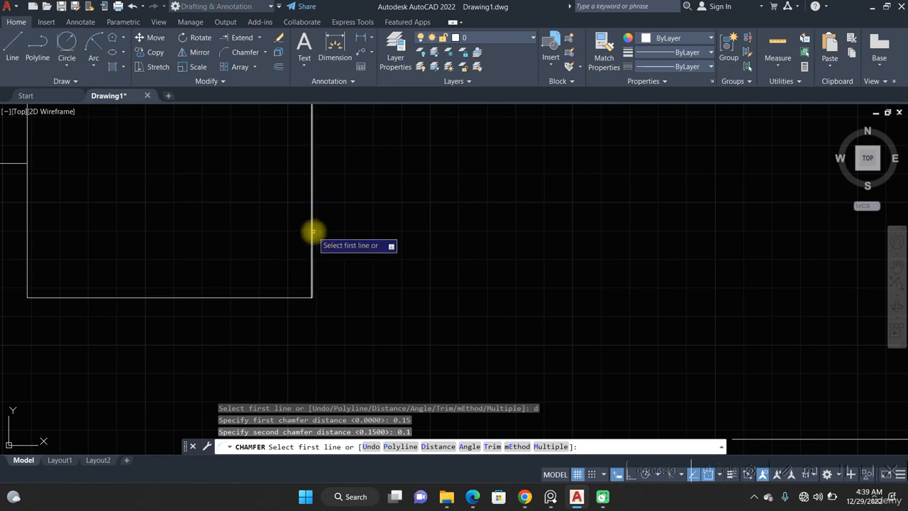
click(312, 231)
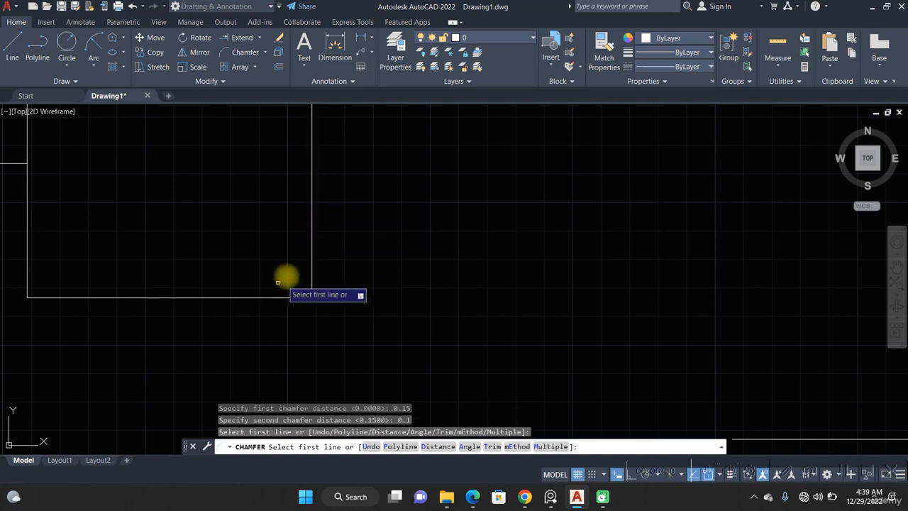
click(310, 229)
click(279, 297)
scroll(305, 291, up, 2)
scroll(357, 272, up, 2)
scroll(371, 290, down, 3)
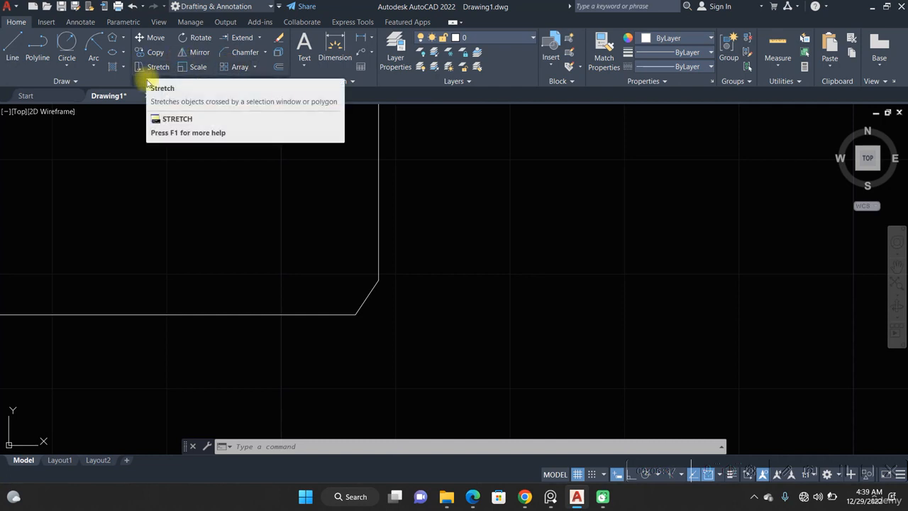
Stretch the right end of the horizontal line about 15.5 units to the right and slightly down, past both ellipses
scroll(189, 114, down, 2)
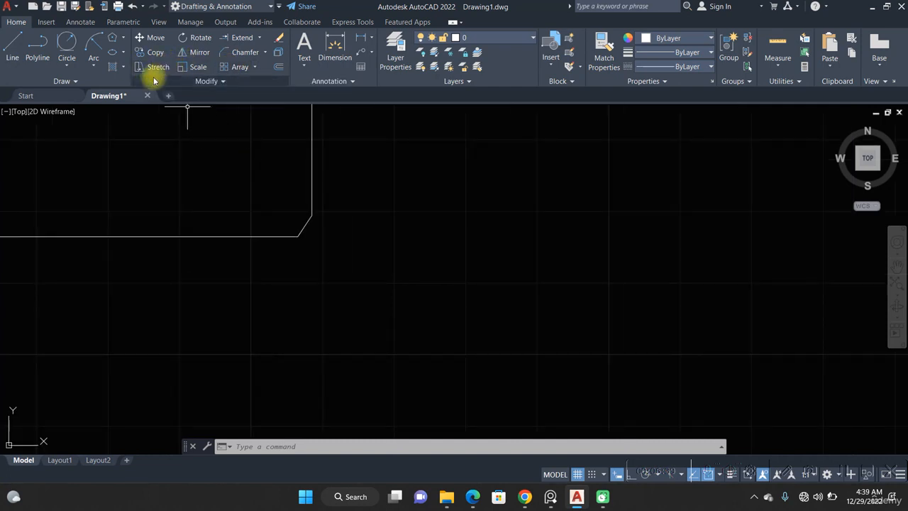
scroll(199, 147, down, 3)
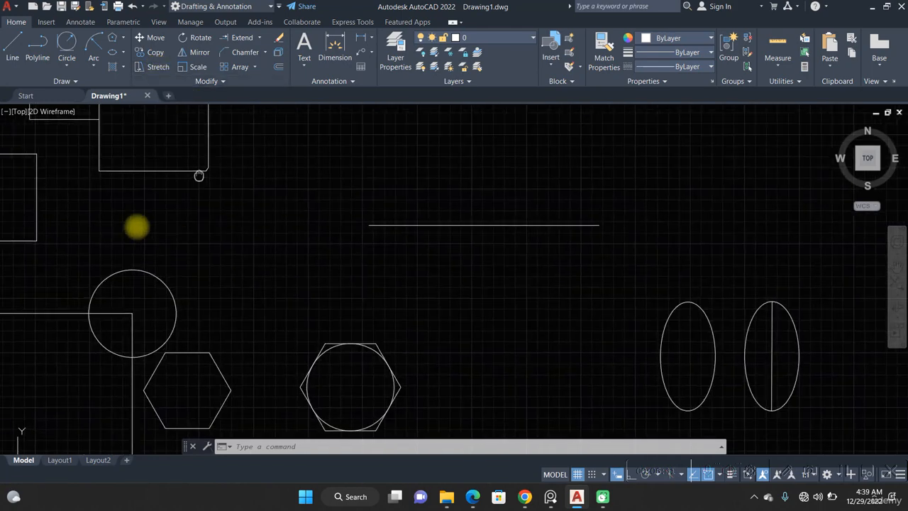
scroll(291, 228, up, 2)
middle_drag(291, 228, 71, 152)
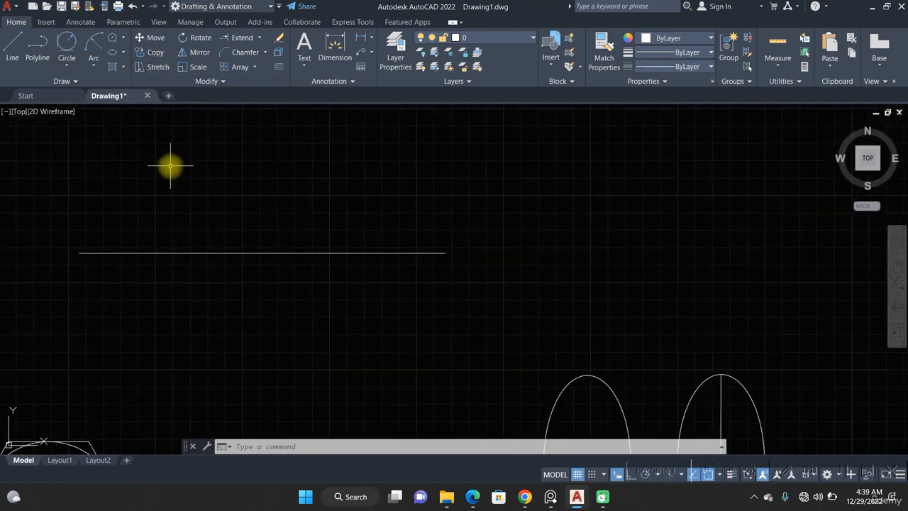
click(160, 68)
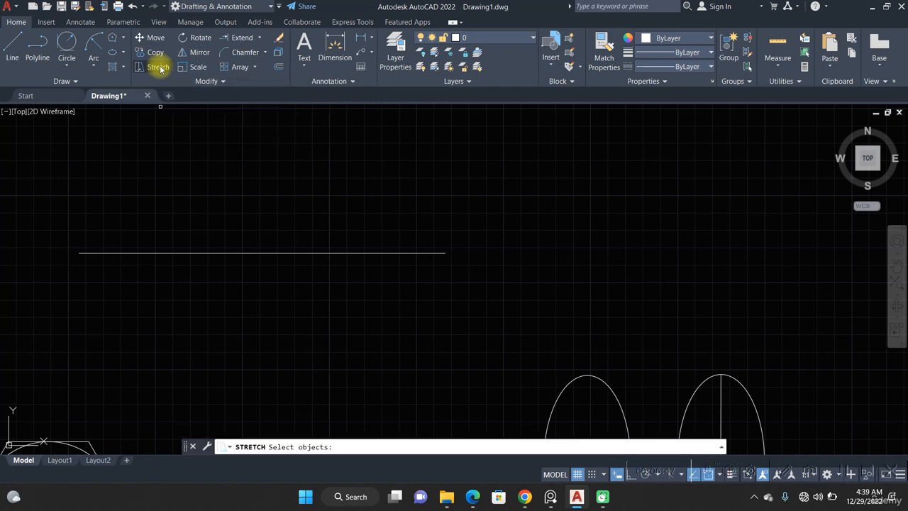
middle_drag(617, 337, 430, 290)
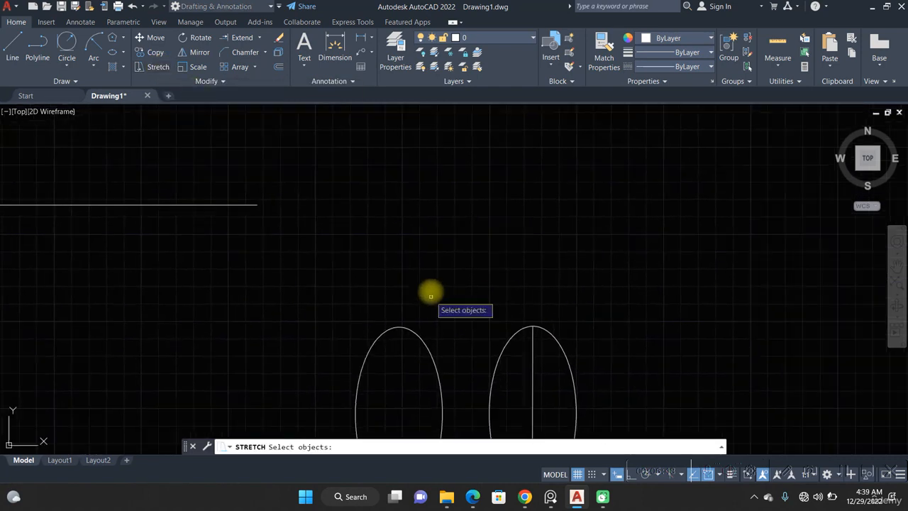
click(335, 274)
click(249, 117)
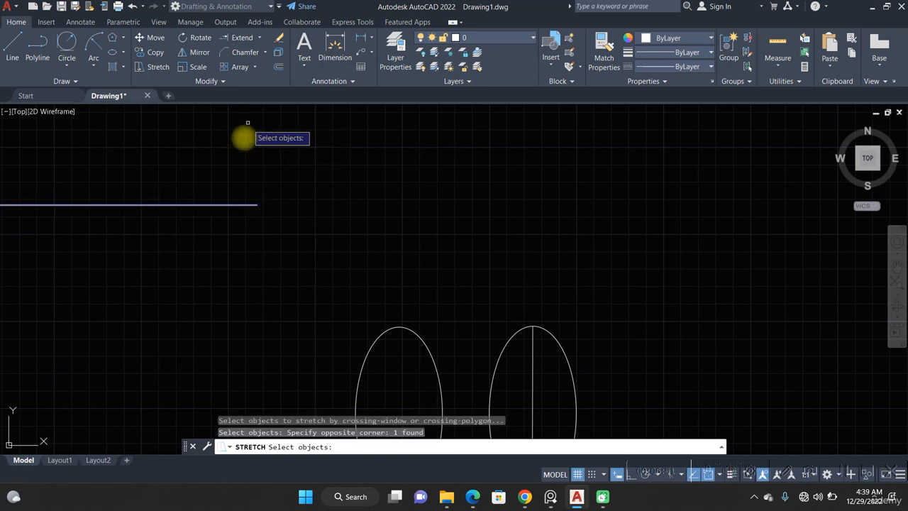
key(Return)
scroll(312, 216, down, 2)
click(322, 220)
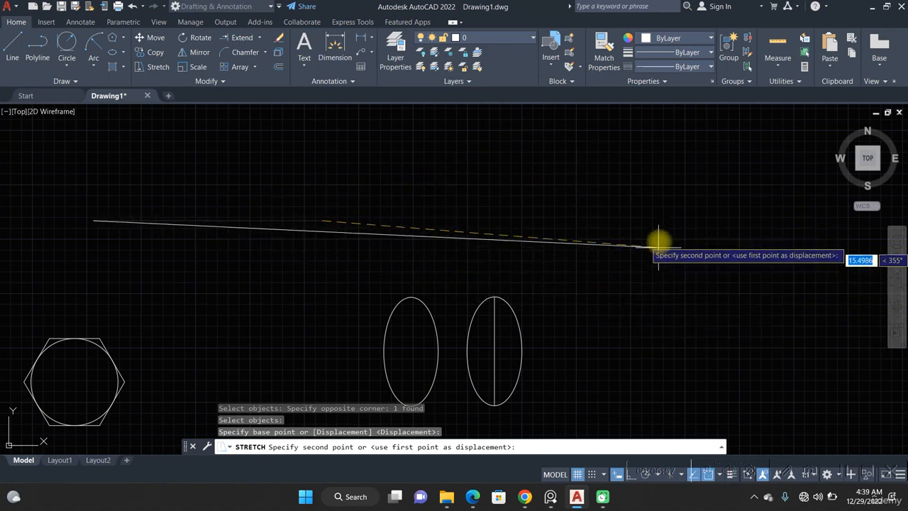
click(660, 235)
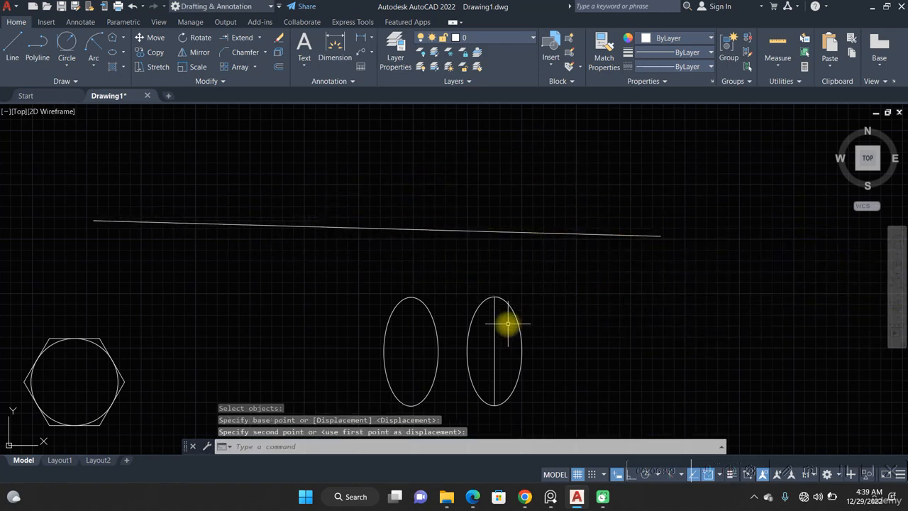
Stretch the lower-right corner of the rectangle just above the large rectangle down and right to the circle's upper-left edge
scroll(397, 241, down, 5)
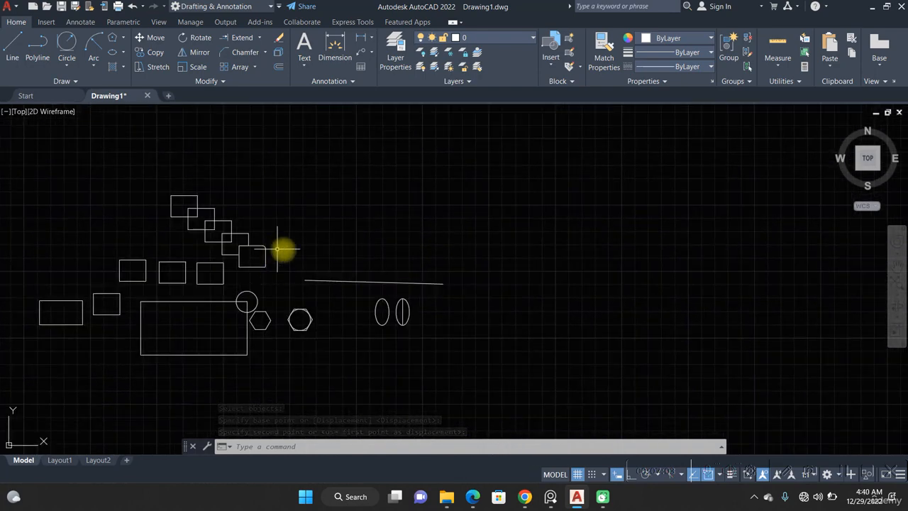
key(Return)
scroll(280, 249, up, 4)
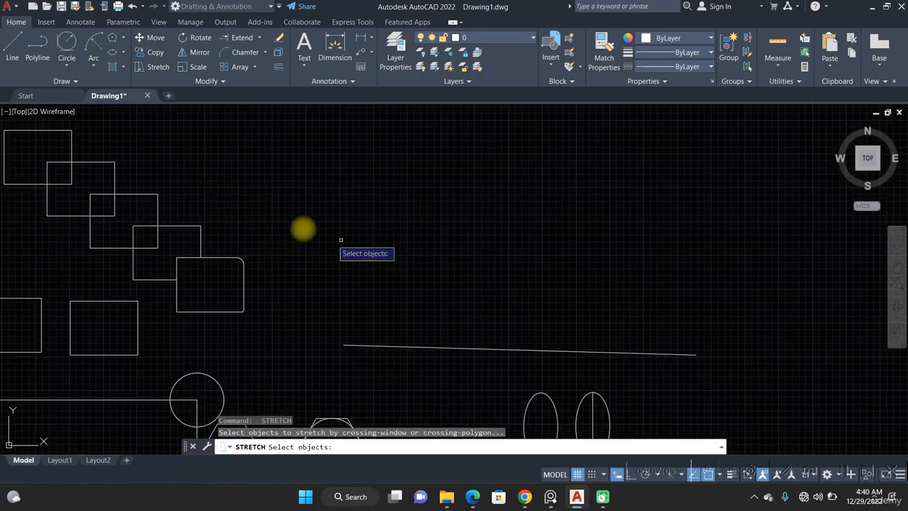
mouse_move(156, 269)
middle_down()
mouse_move(375, 182)
mouse_move(365, 195)
middle_up()
click(358, 296)
click(341, 244)
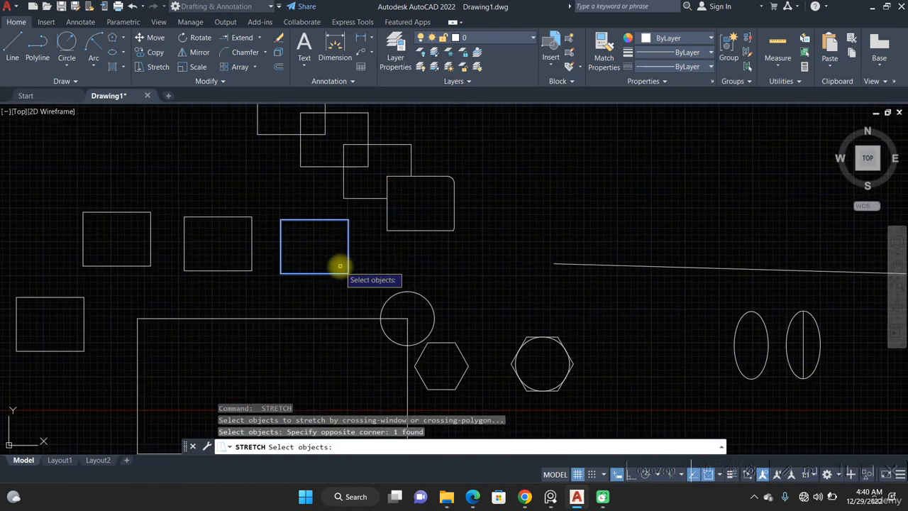
key(Return)
click(349, 274)
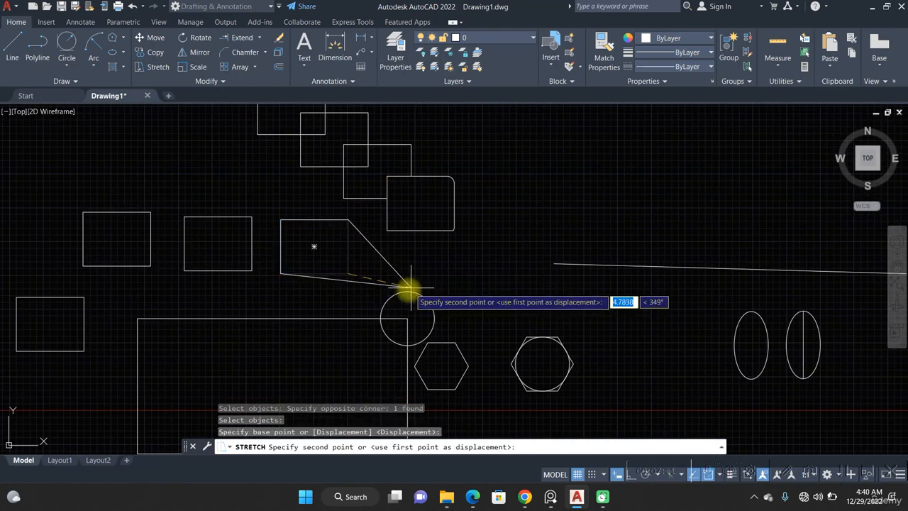
click(387, 300)
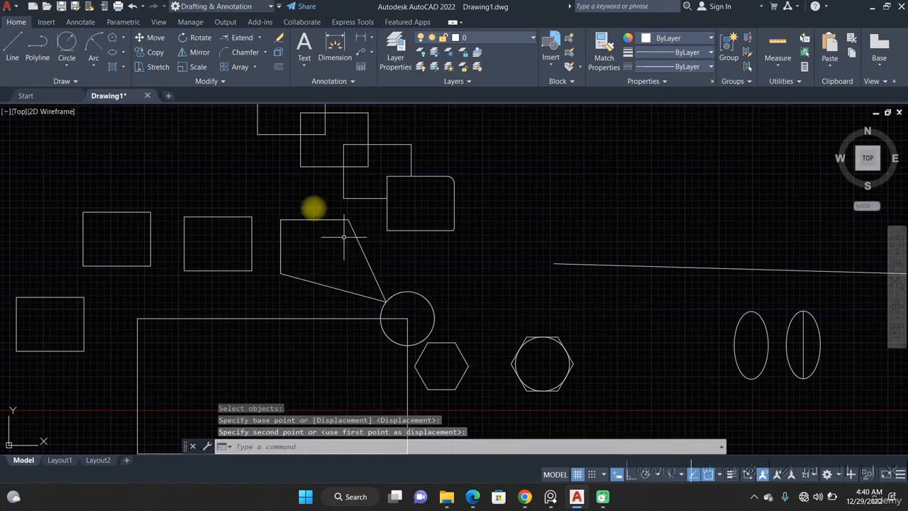
middle_drag(267, 124, 217, 235)
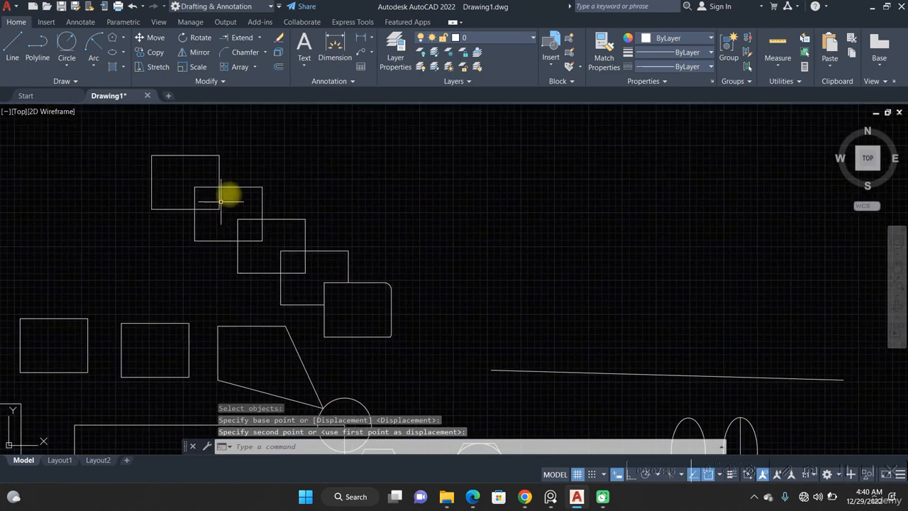
middle_drag(262, 183, 249, 239)
middle_drag(306, 248, 234, 260)
scroll(116, 257, up, 1)
middle_drag(101, 230, 209, 217)
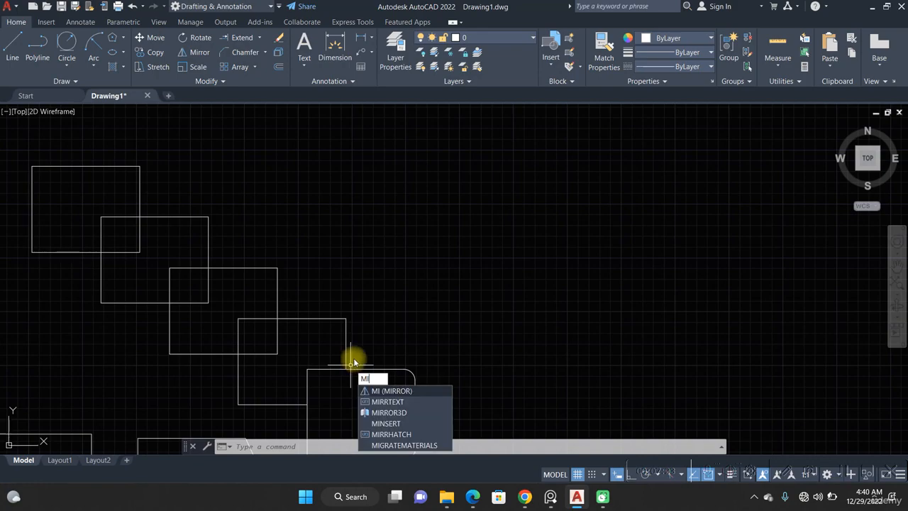
key(Escape)
Draw a vertical line joining the upper and lower endpoints of the open arc beside the divided circle
scroll(369, 302, down, 5)
scroll(343, 265, up, 1)
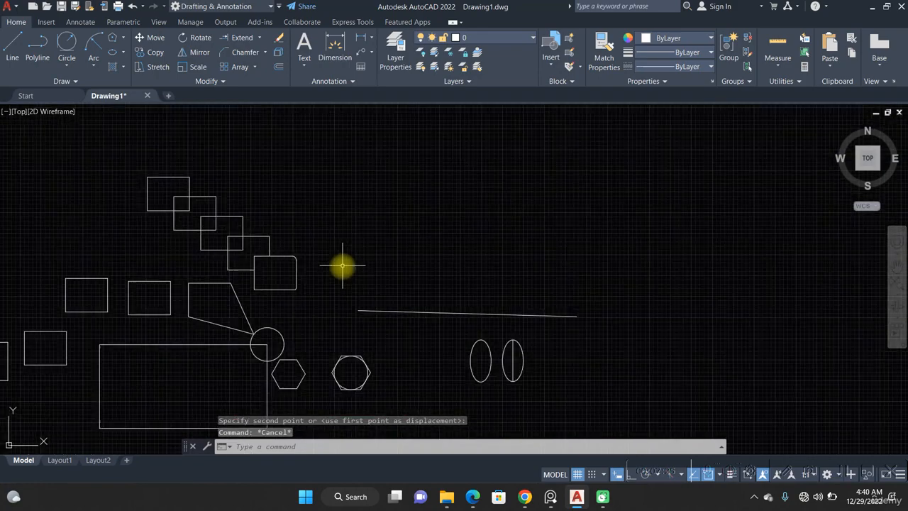
middle_drag(385, 310, 291, 191)
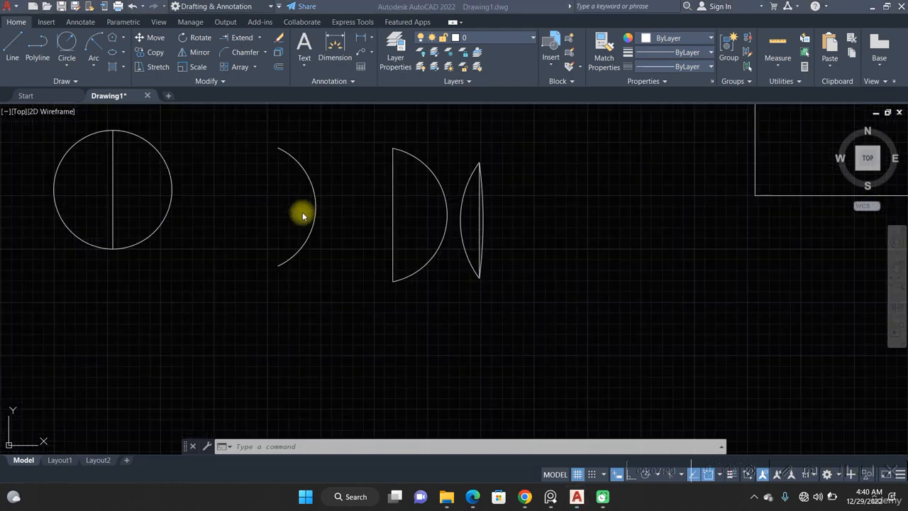
scroll(302, 198, up, 4)
scroll(336, 209, down, 4)
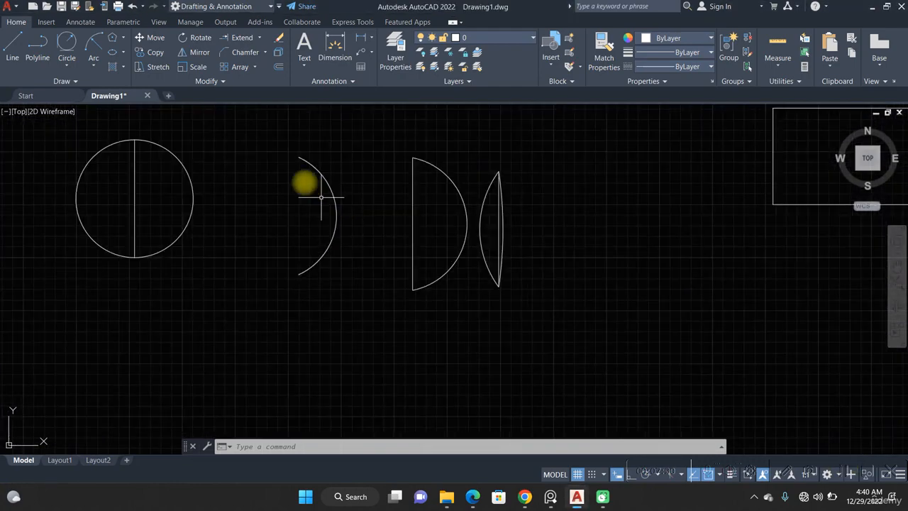
scroll(298, 178, up, 2)
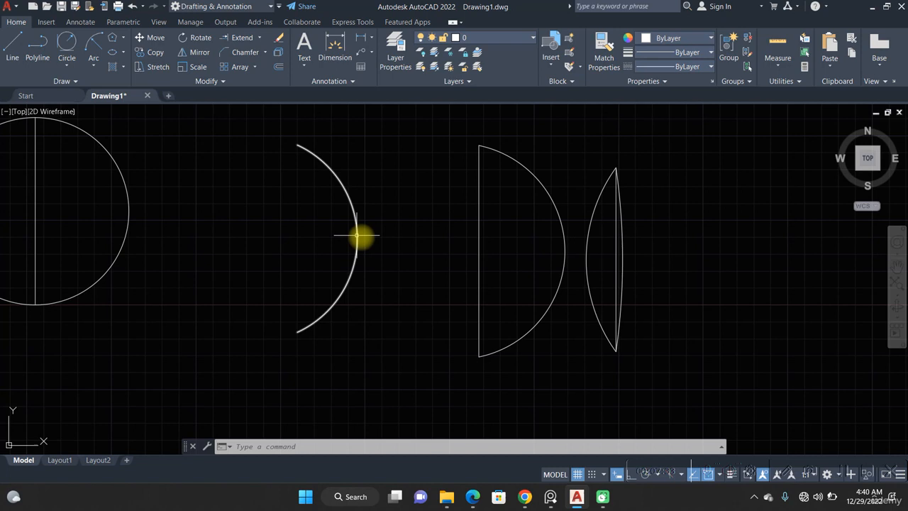
key(l)
key(Return)
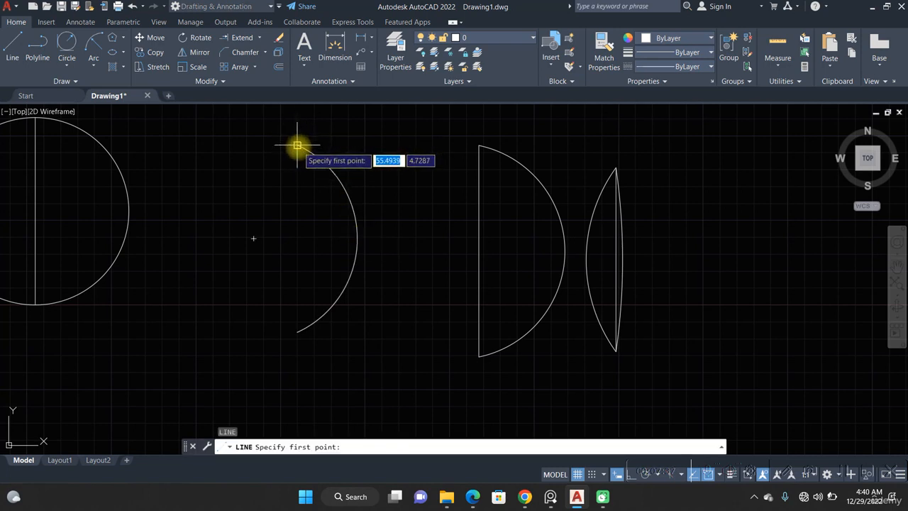
click(297, 145)
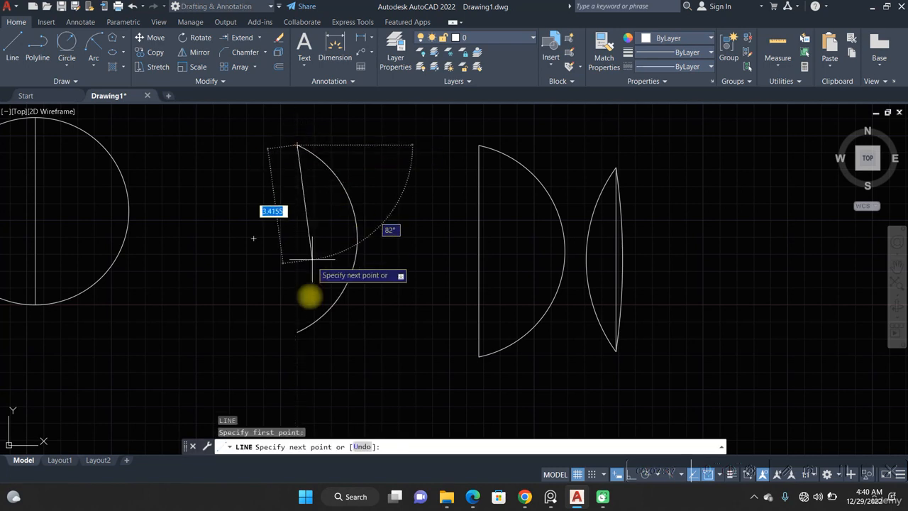
click(298, 332)
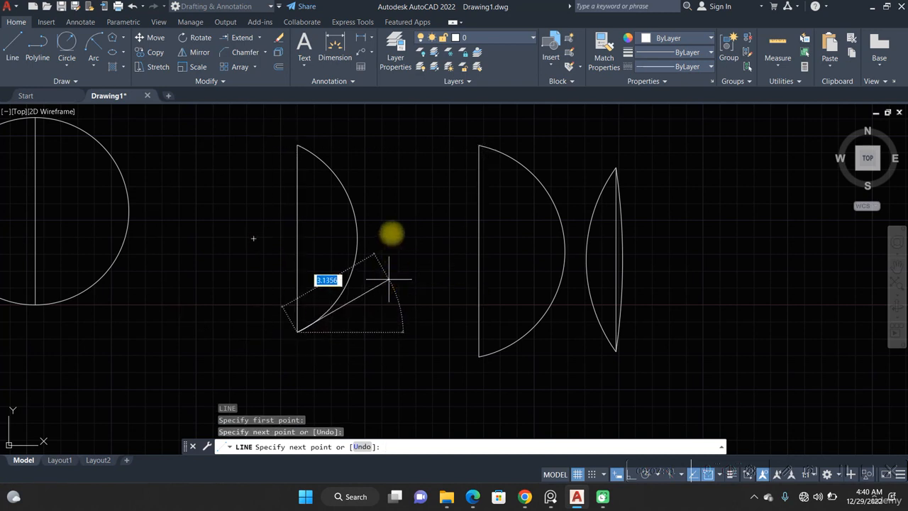
key(Return)
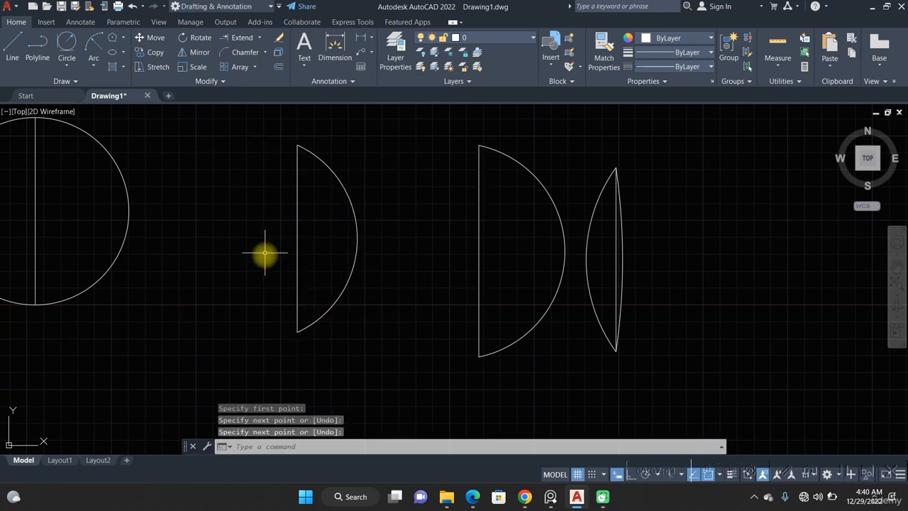
Mirror the arc across its vertical closing line, keeping the source arc
click(198, 52)
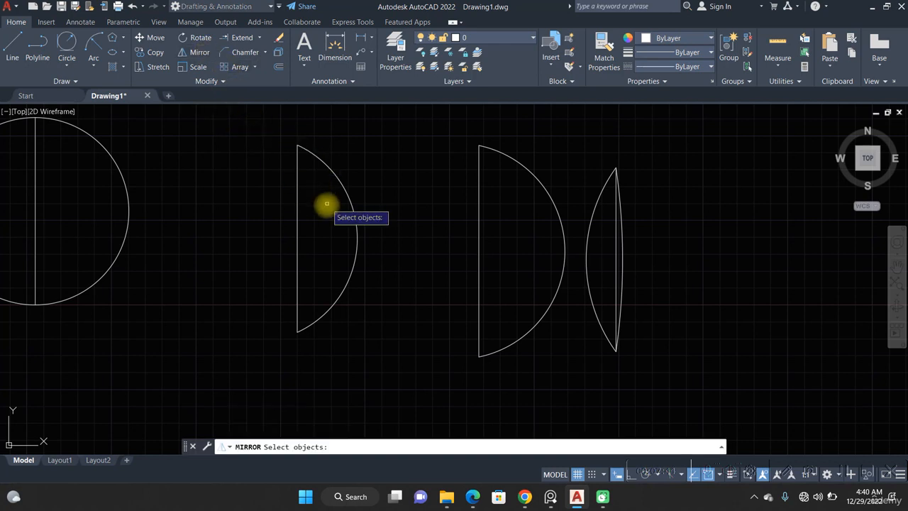
click(355, 239)
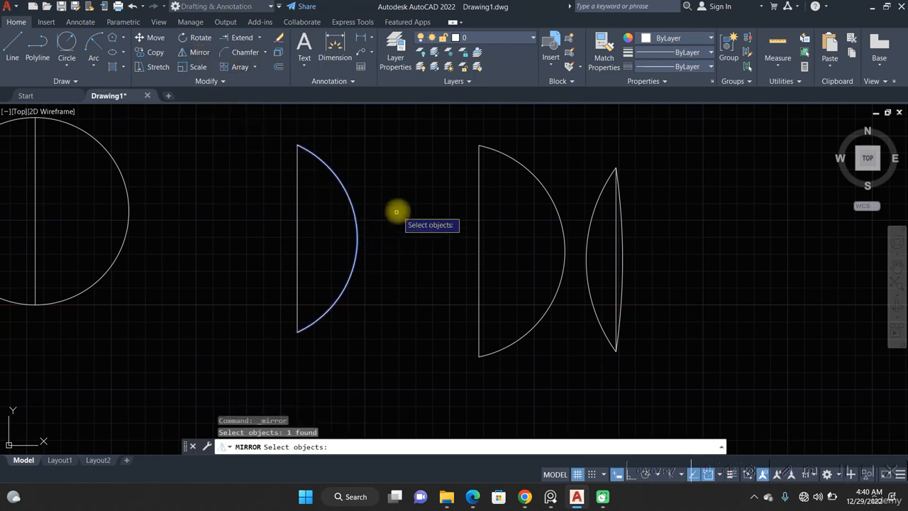
key(Return)
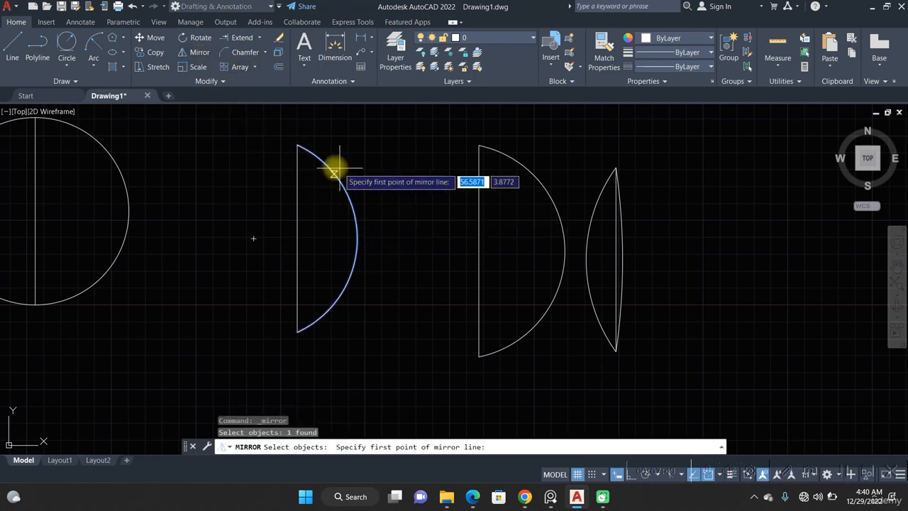
click(297, 144)
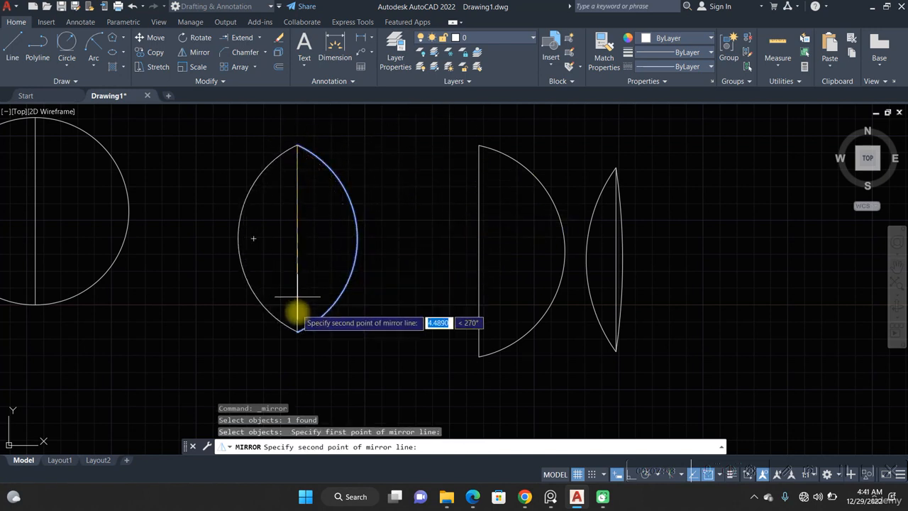
click(296, 331)
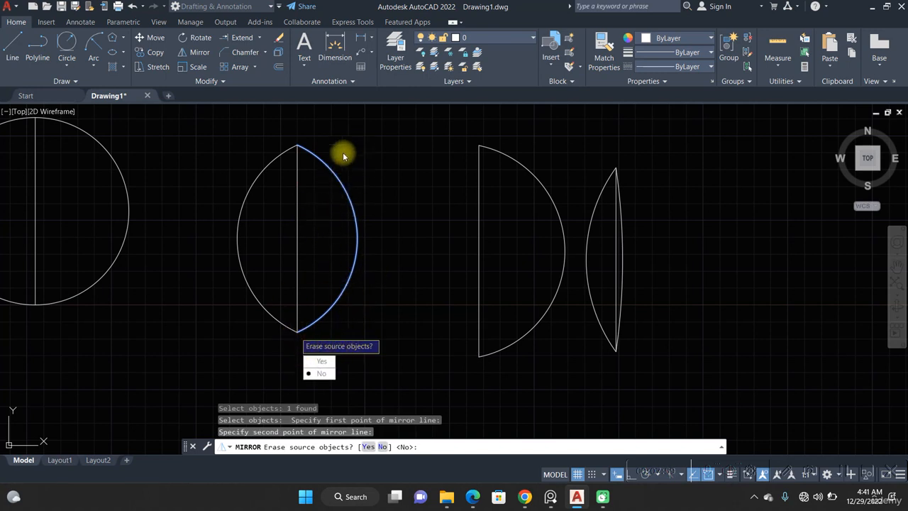
text(N)
key(Return)
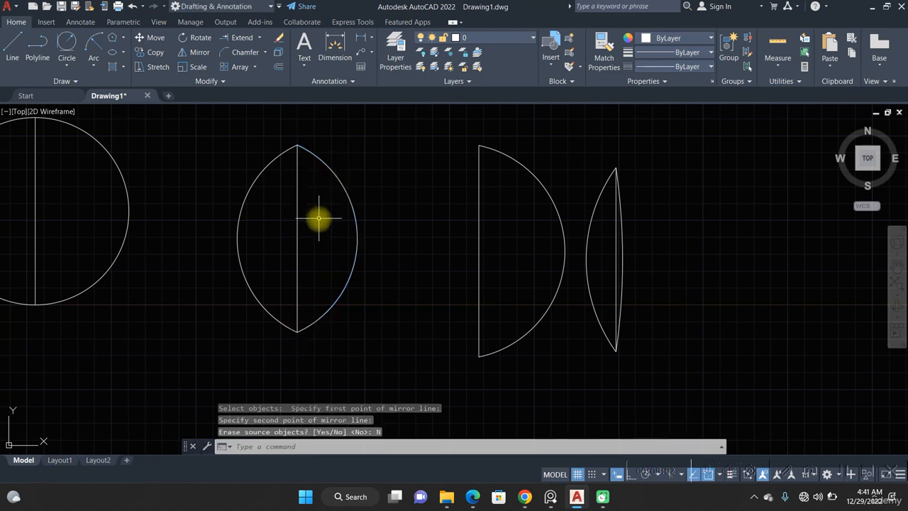
Undo the last mirror of the arc and leave nothing selected
key(ctrl+z)
click(371, 252)
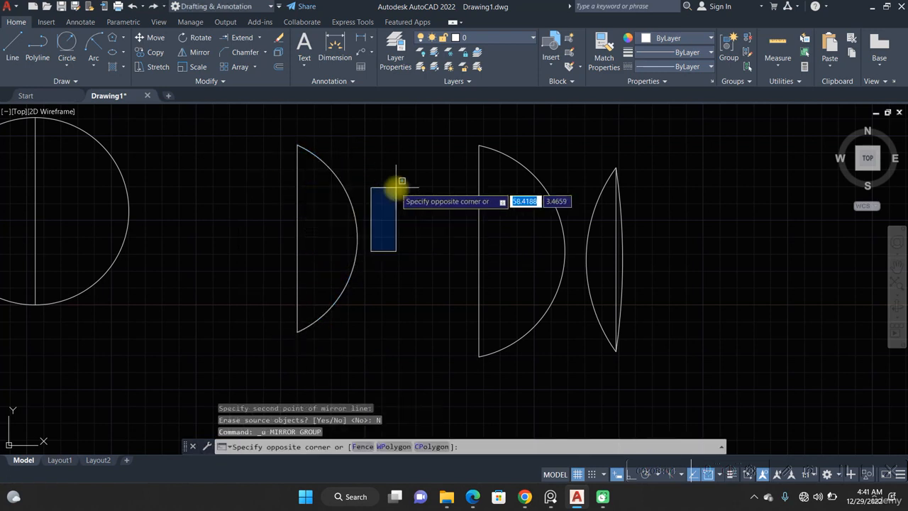
key(Escape)
Mirror the arc across its vertical closing line and erase the source arc
click(201, 52)
click(403, 221)
click(358, 199)
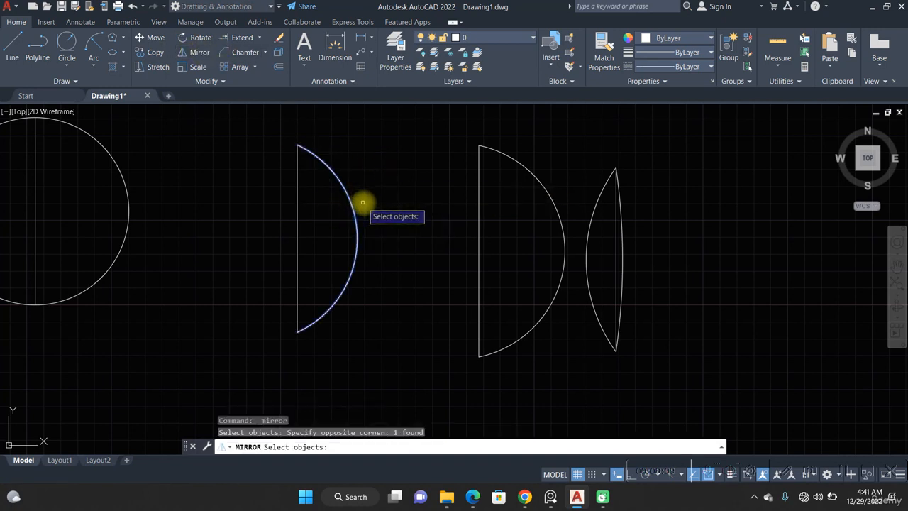
key(Return)
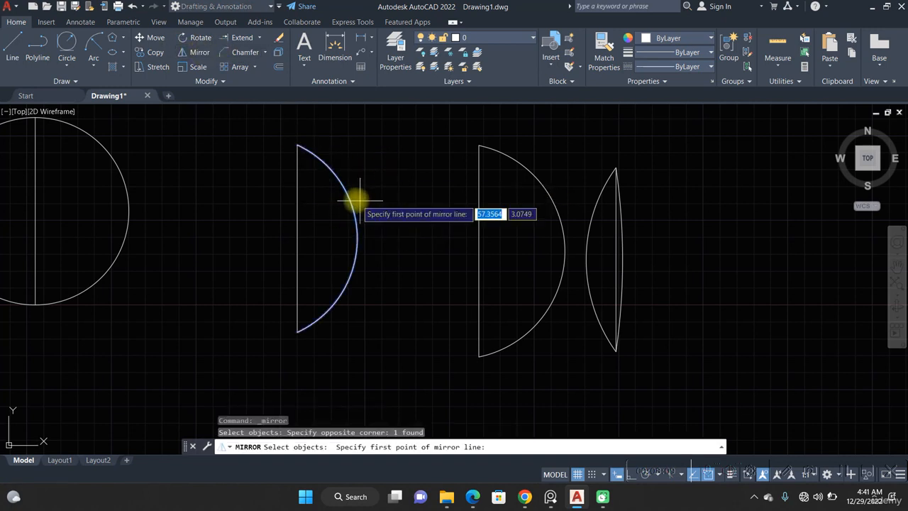
click(297, 145)
click(297, 331)
text(Y)
key(Return)
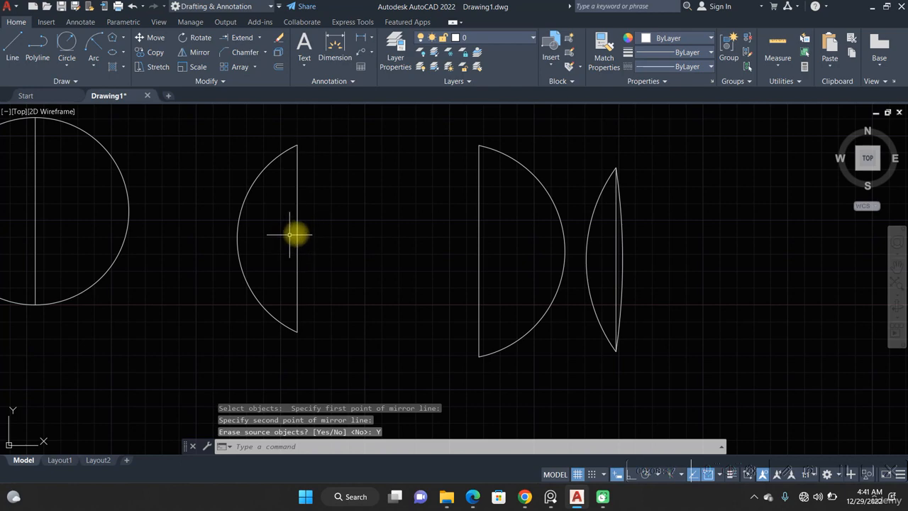
Scale the mirrored arc and its vertical line by a factor of 0.5 about the line's lower endpoint
middle_drag(345, 207, 175, 285)
mouse_move(175, 229)
middle_down()
mouse_move(138, 291)
mouse_move(208, 239)
mouse_move(256, 236)
middle_up()
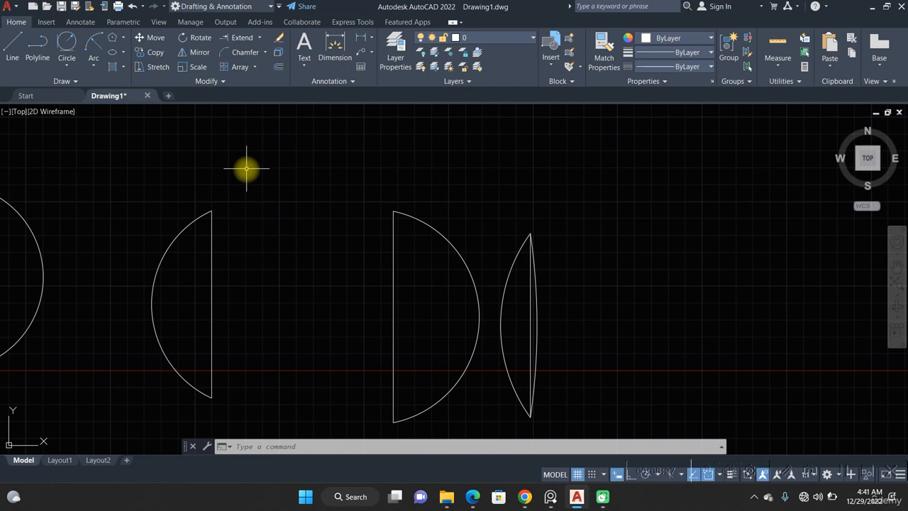
click(198, 67)
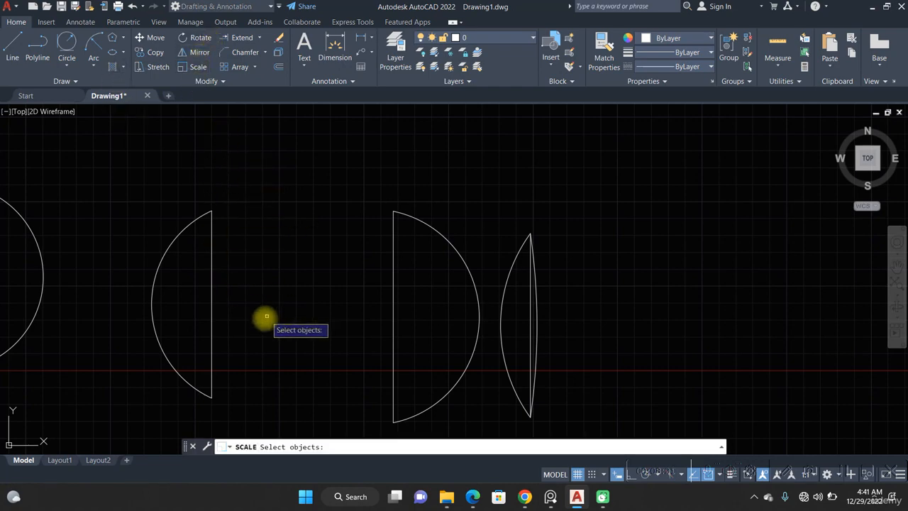
scroll(261, 307, down, 5)
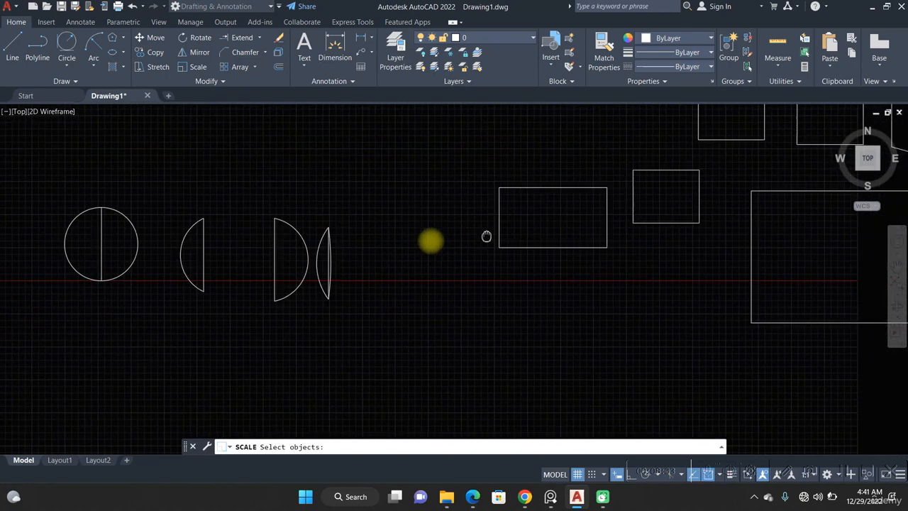
middle_drag(88, 247, 310, 227)
scroll(397, 208, up, 6)
middle_drag(397, 208, 334, 293)
click(395, 304)
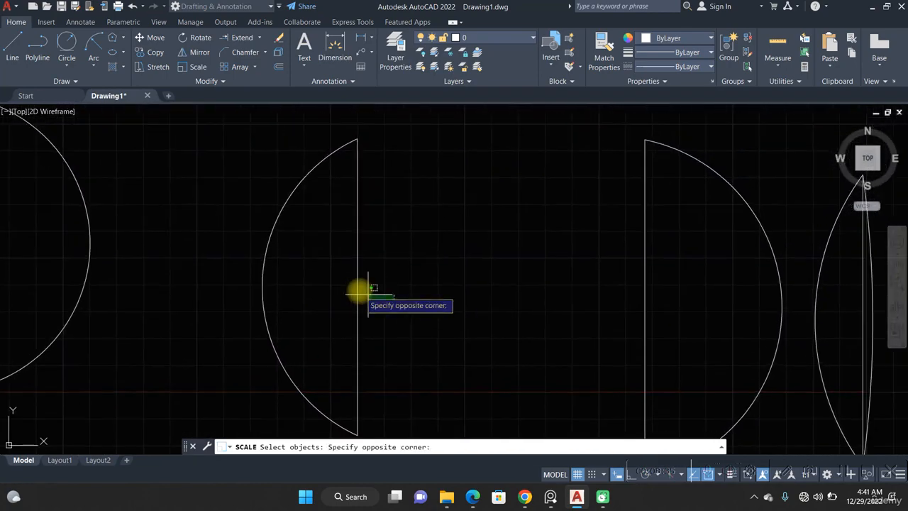
click(249, 216)
key(Return)
middle_drag(334, 279, 322, 210)
scroll(341, 268, down, 5)
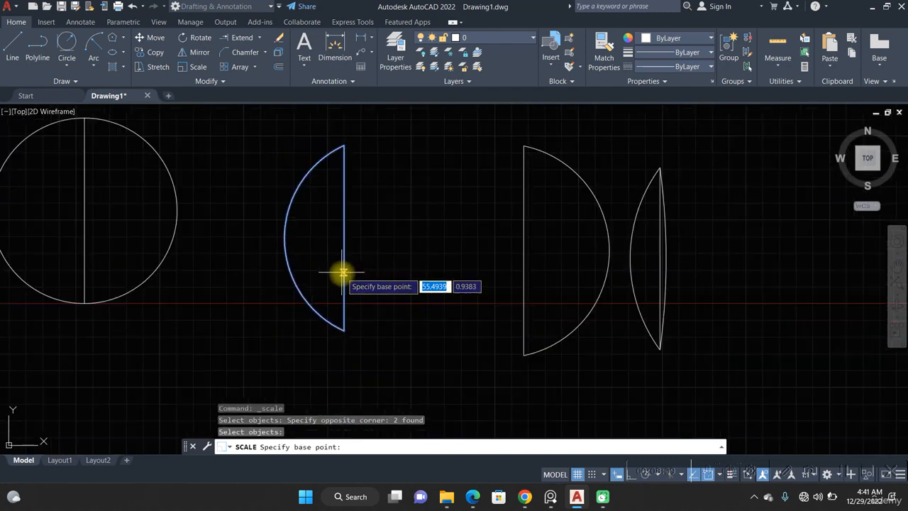
double_click(330, 334)
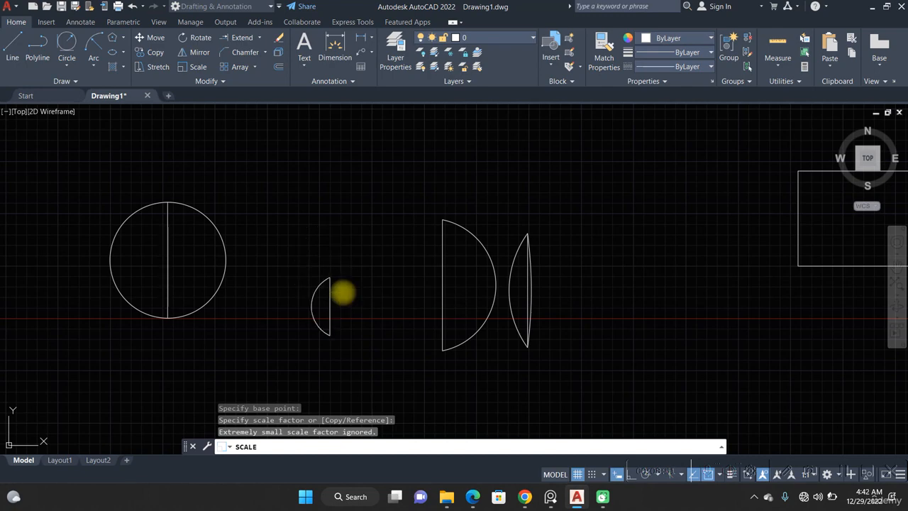
text(0.5)
key(Return)
scroll(296, 287, up, 2)
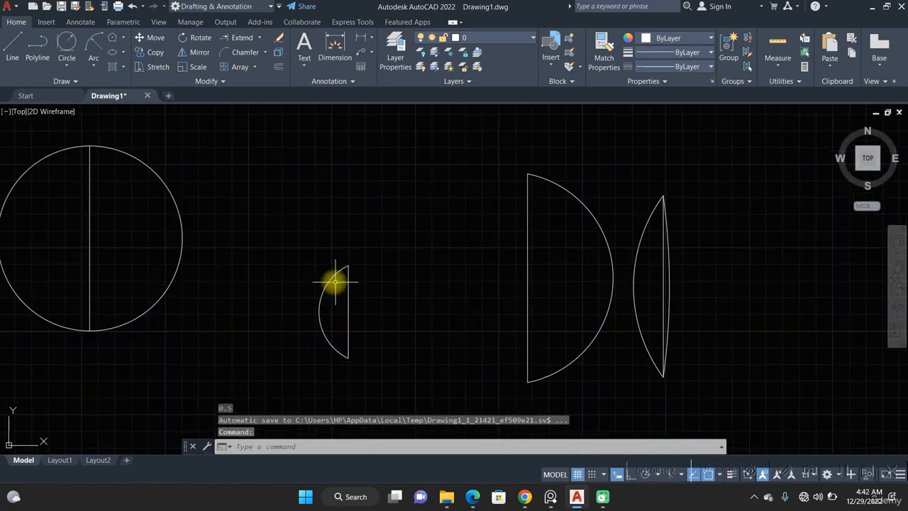
middle_drag(355, 303, 335, 241)
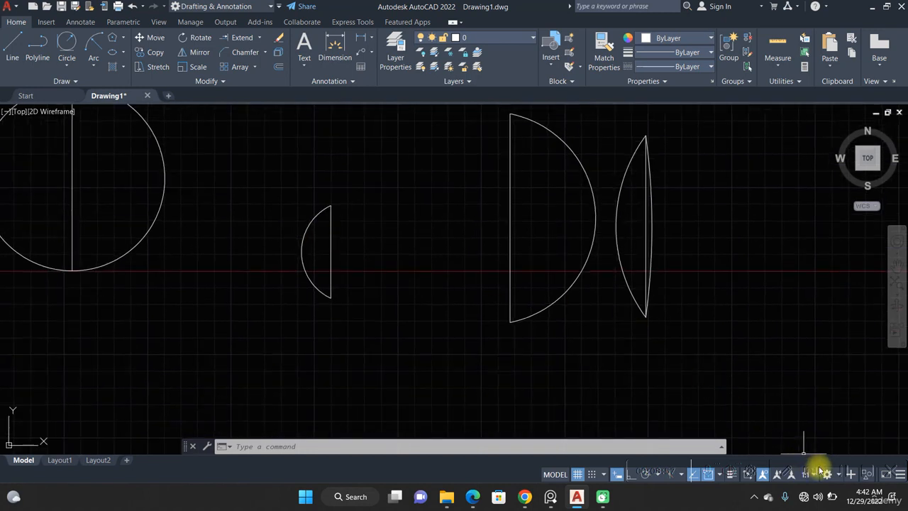
click(212, 215)
click(274, 224)
middle_drag(319, 131, 286, 188)
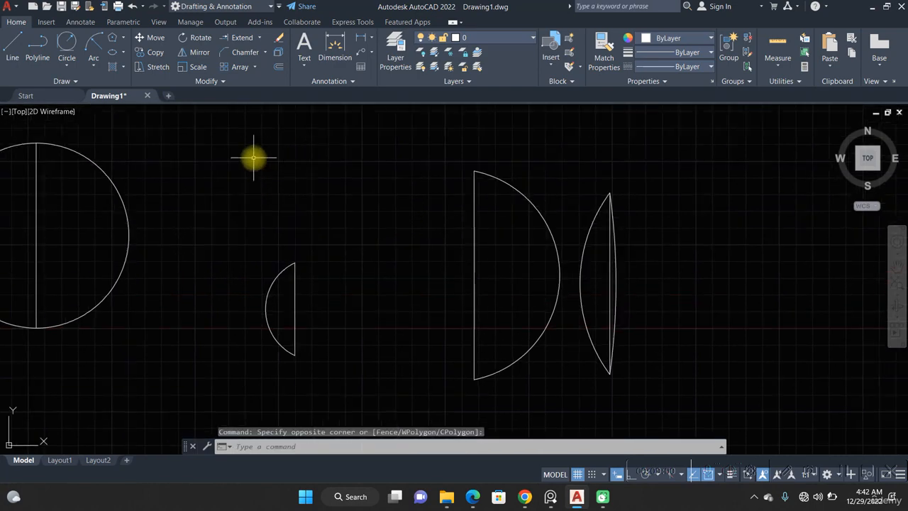
scroll(254, 157, down, 2)
middle_drag(256, 154, 237, 209)
scroll(265, 114, down, 4)
middle_drag(257, 118, 241, 185)
scroll(241, 185, up, 3)
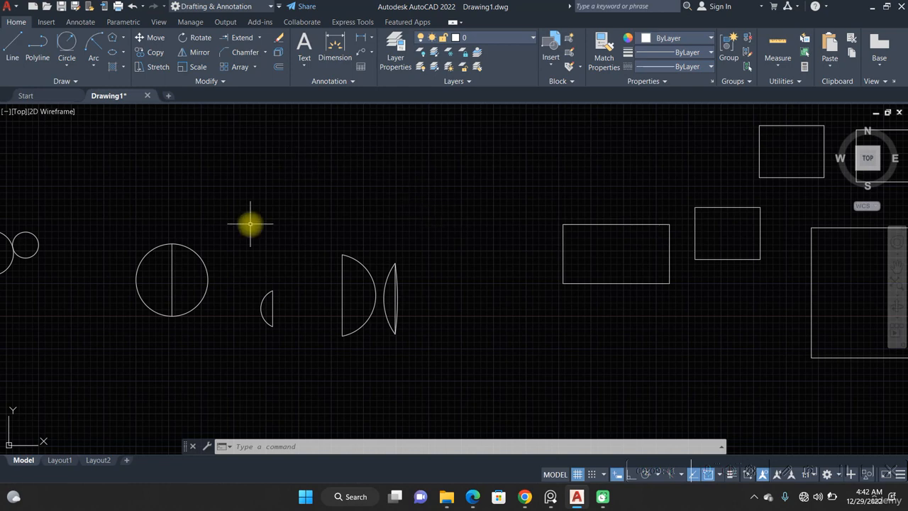
click(34, 45)
middle_drag(222, 187, 175, 268)
click(197, 216)
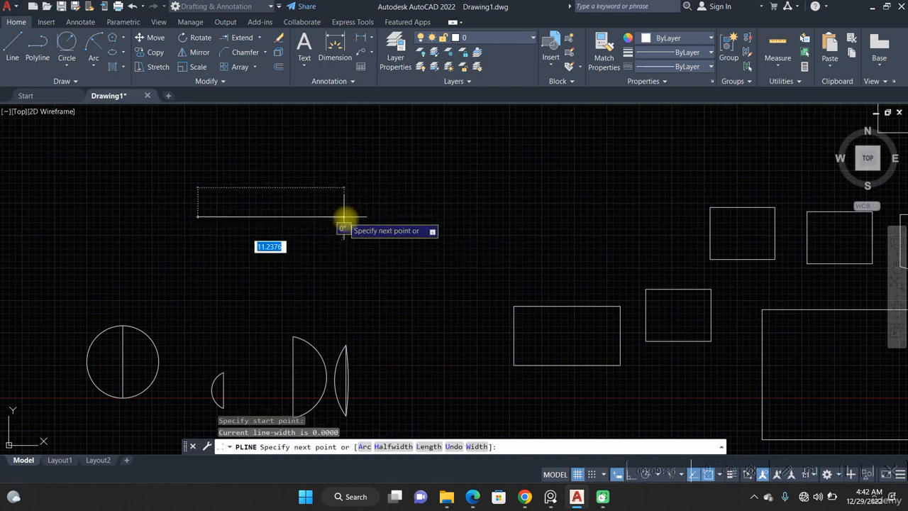
key(Escape)
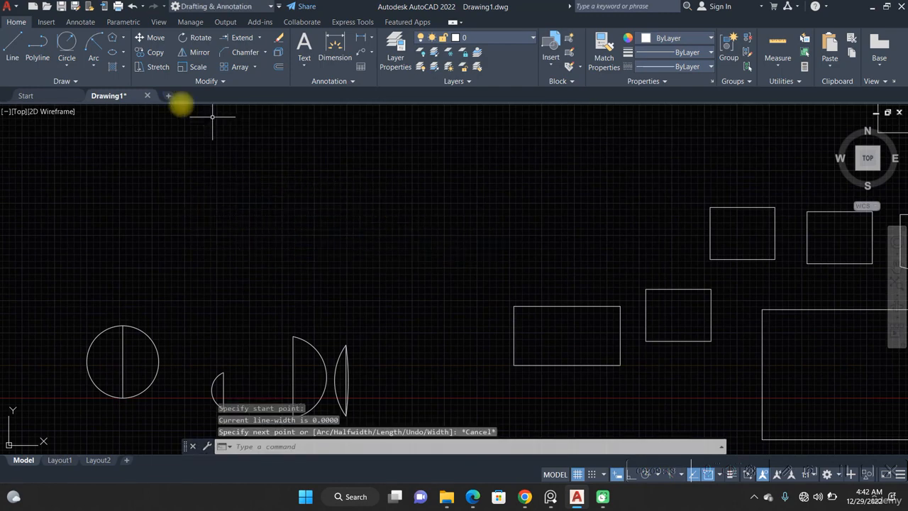
Draw an unrotated rectangle in the empty area above the circle and arcs, with its rotation angle set to 0
click(122, 39)
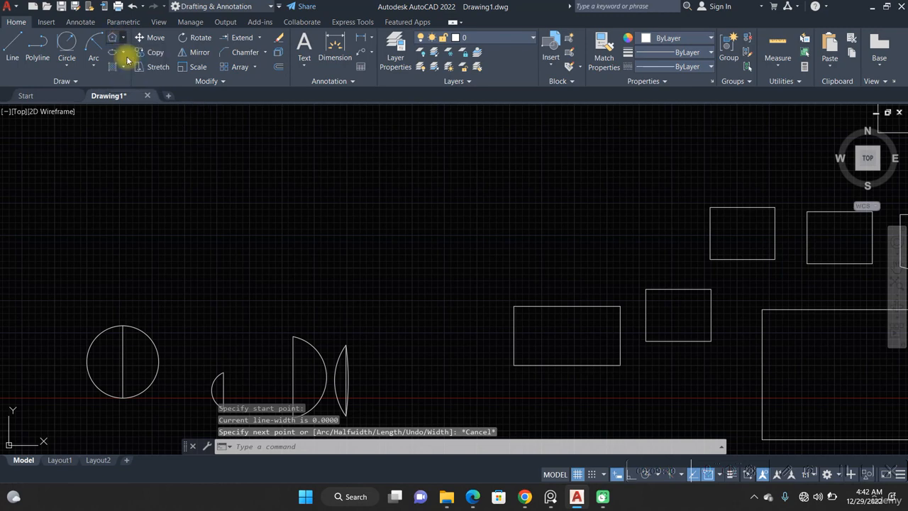
click(126, 60)
scroll(252, 221, up, 2)
click(271, 230)
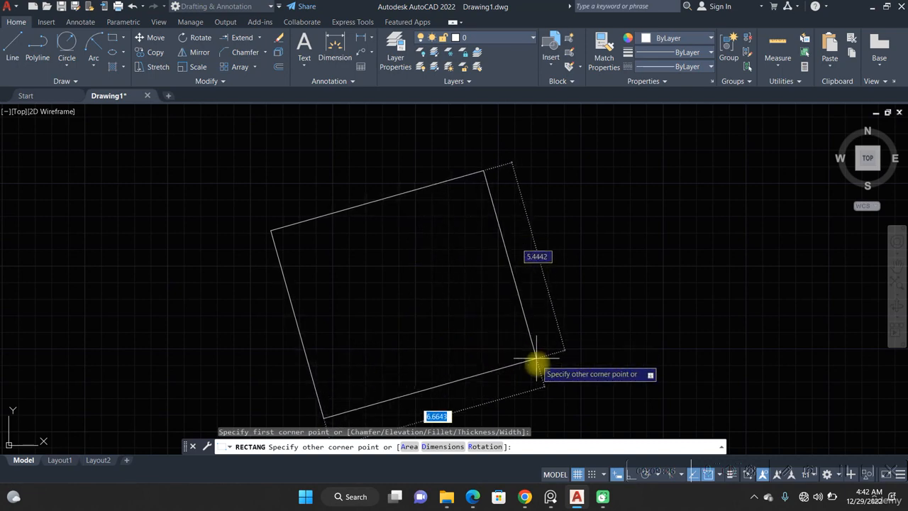
scroll(426, 300, down, 5)
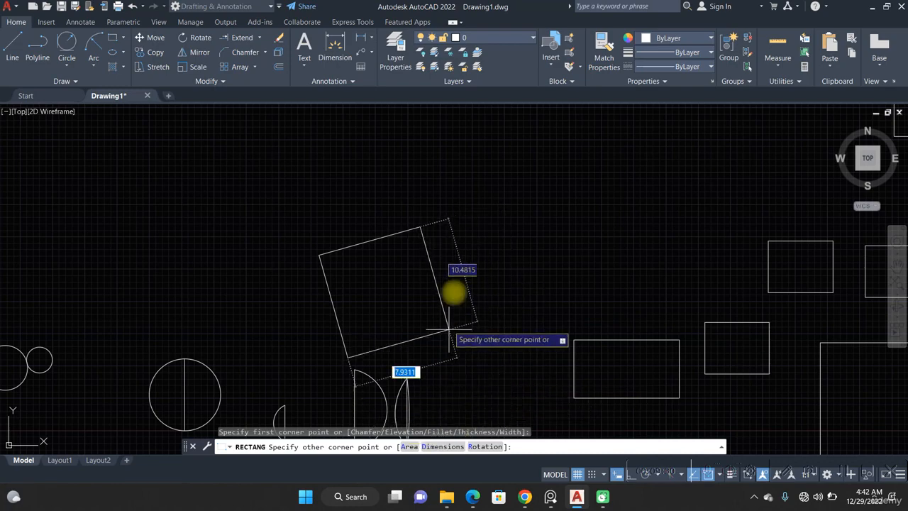
middle_drag(418, 295, 396, 305)
scroll(393, 302, up, 3)
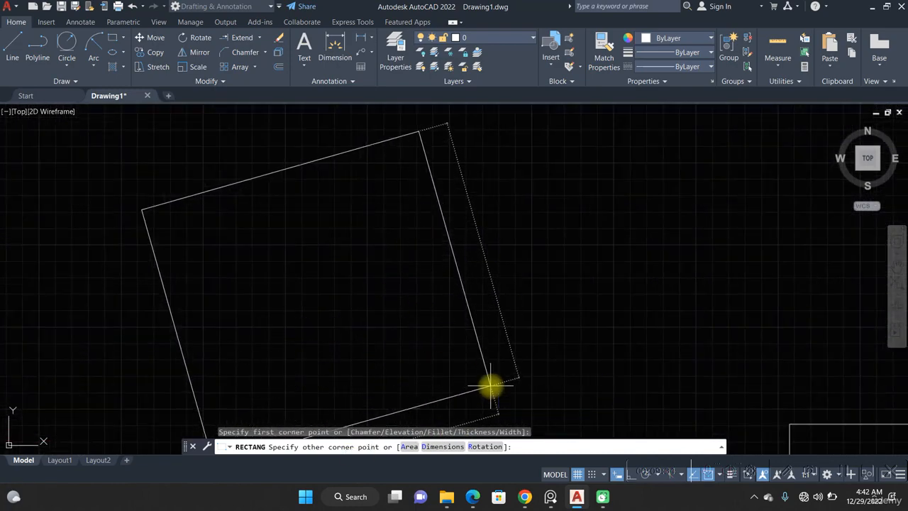
key(Return)
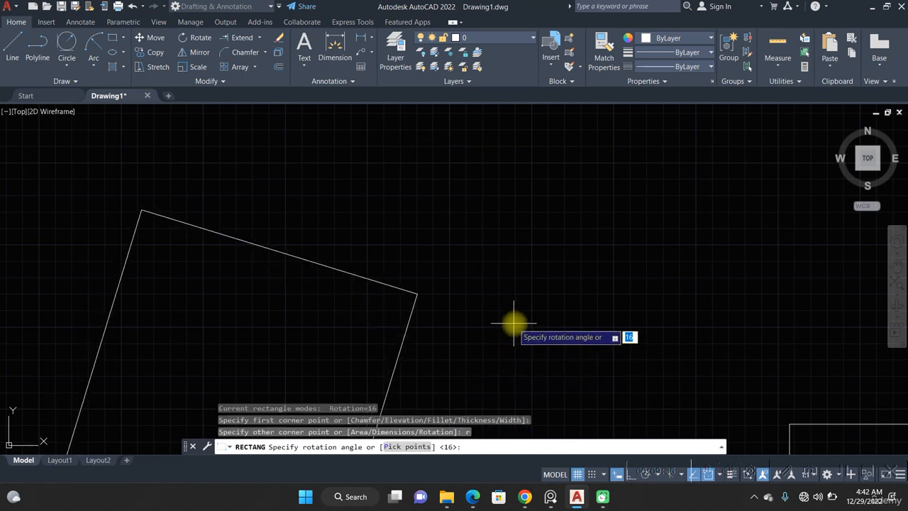
text(0)
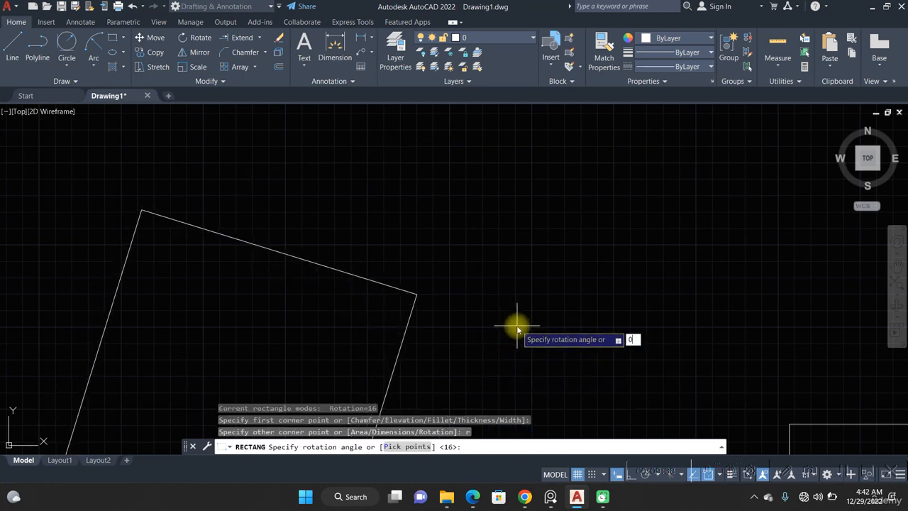
key(Return)
middle_drag(349, 319, 399, 265)
click(410, 268)
middle_drag(298, 185, 325, 236)
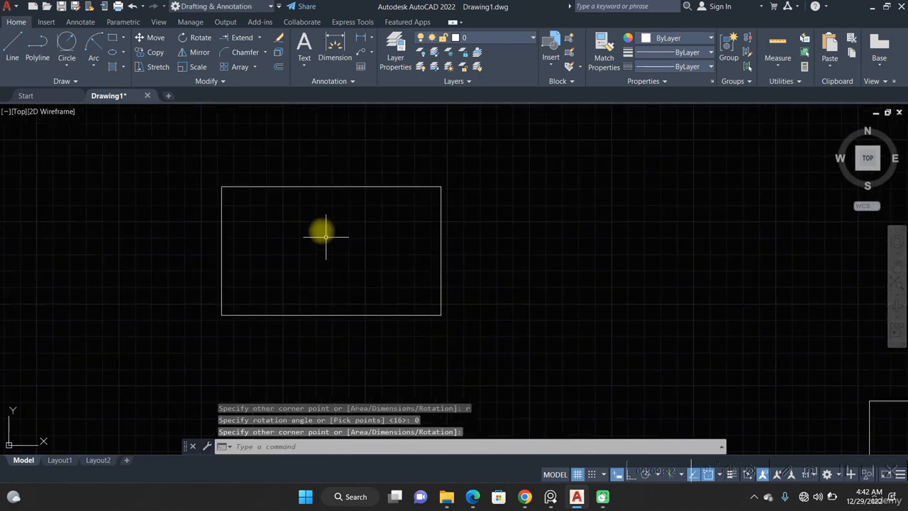
click(277, 53)
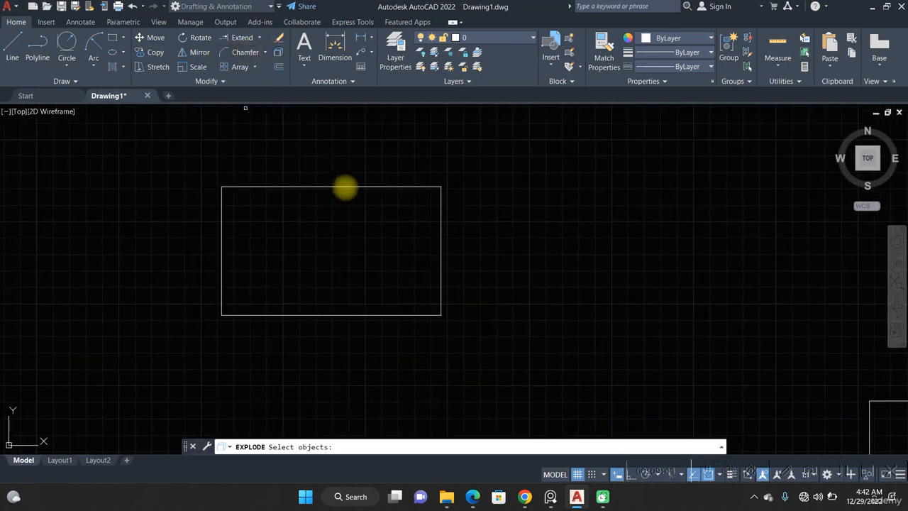
key(Escape)
text(x)
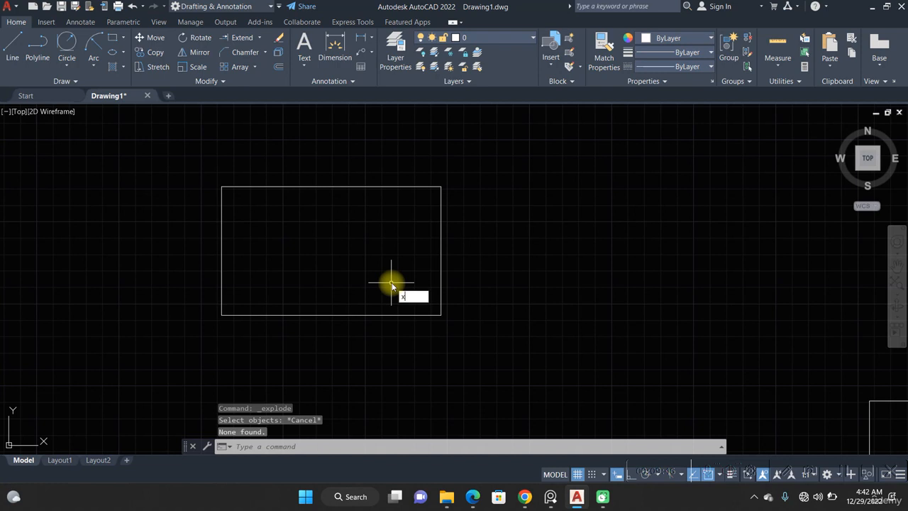
key(Return)
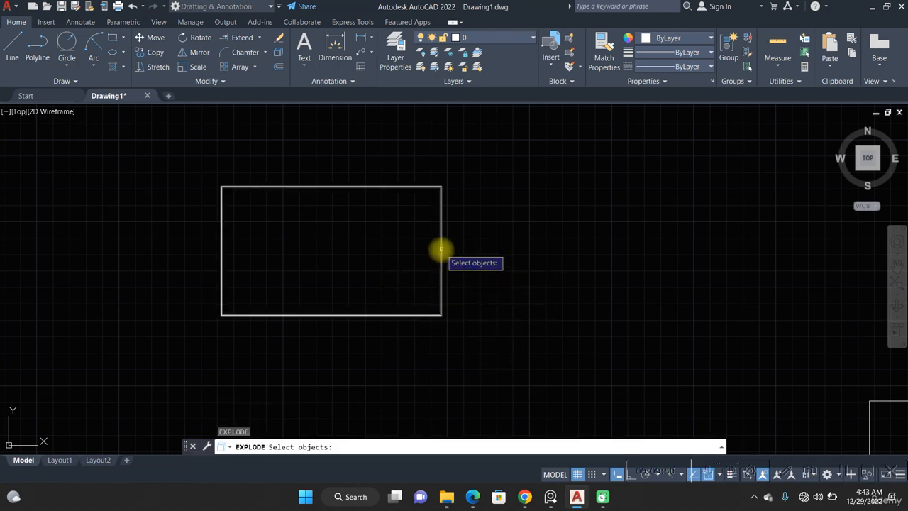
key(Escape)
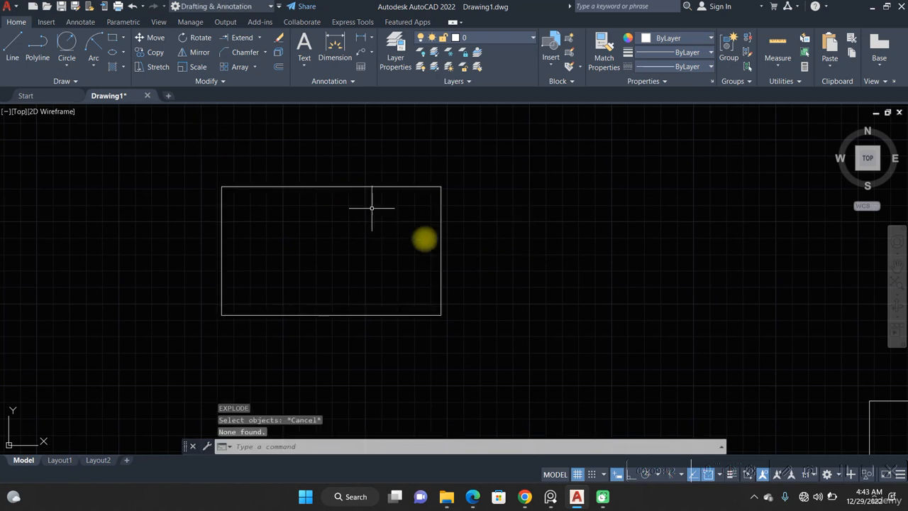
drag(475, 235, 432, 236)
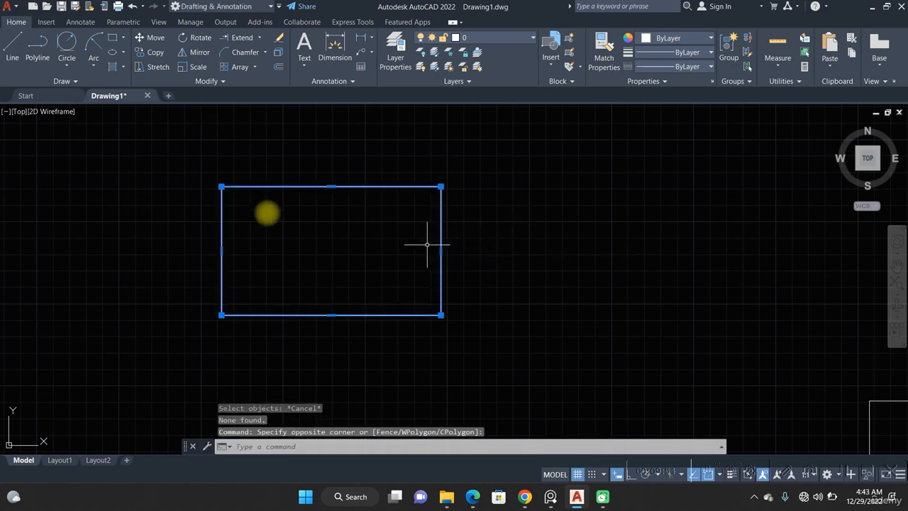
key(Escape)
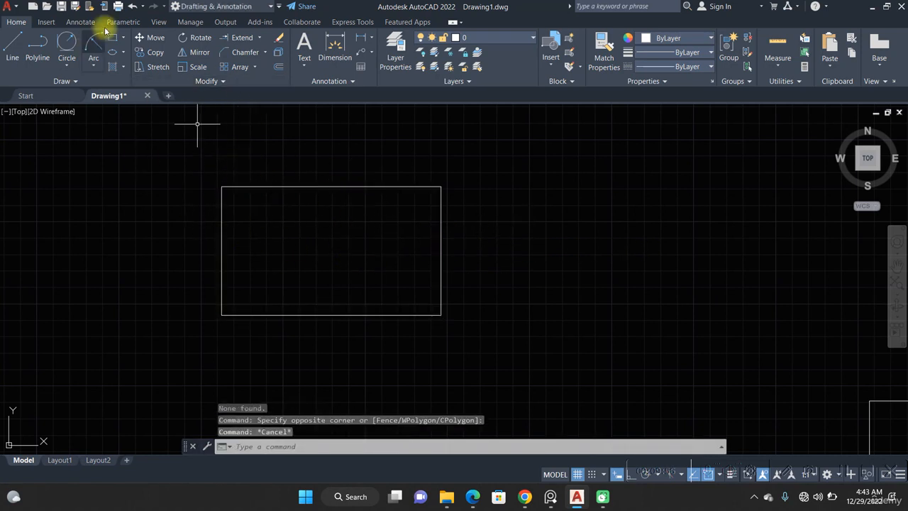
Explode the new rectangle into separate lines
click(278, 52)
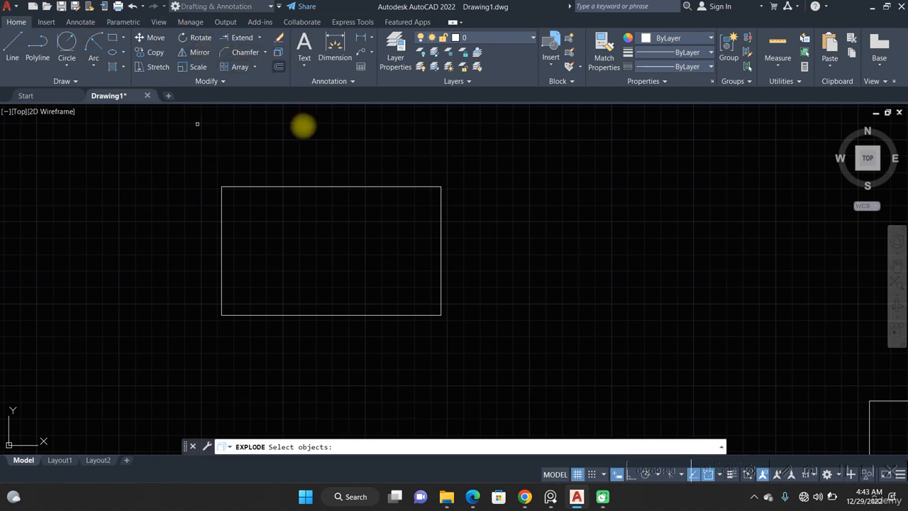
click(483, 253)
click(421, 235)
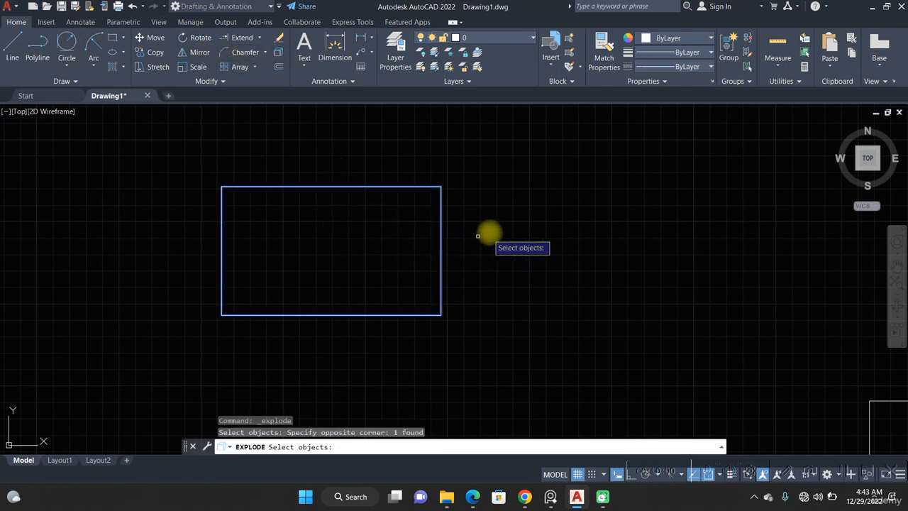
key(Return)
Select the exploded rectangle's four sides one by one to check that they are separate lines, and clear the selection
click(385, 218)
click(322, 160)
click(476, 224)
click(410, 233)
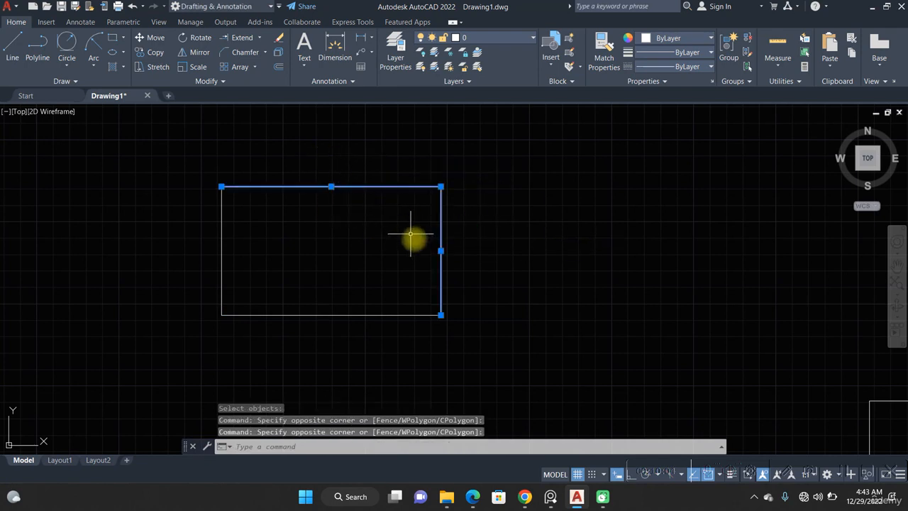
click(389, 259)
click(298, 348)
click(281, 282)
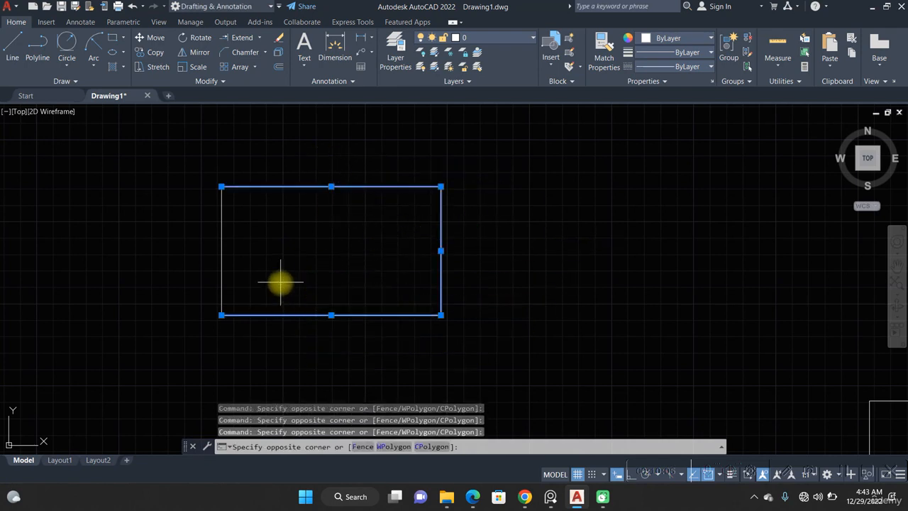
click(160, 202)
key(Escape)
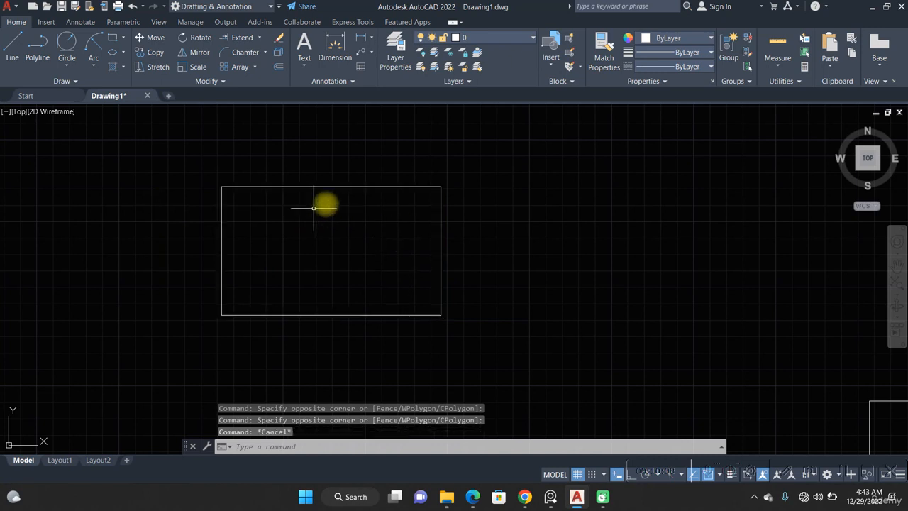
Try moving the exploded rectangle's upper line upward by its midpoint grip, and undo the move
click(373, 206)
click(336, 154)
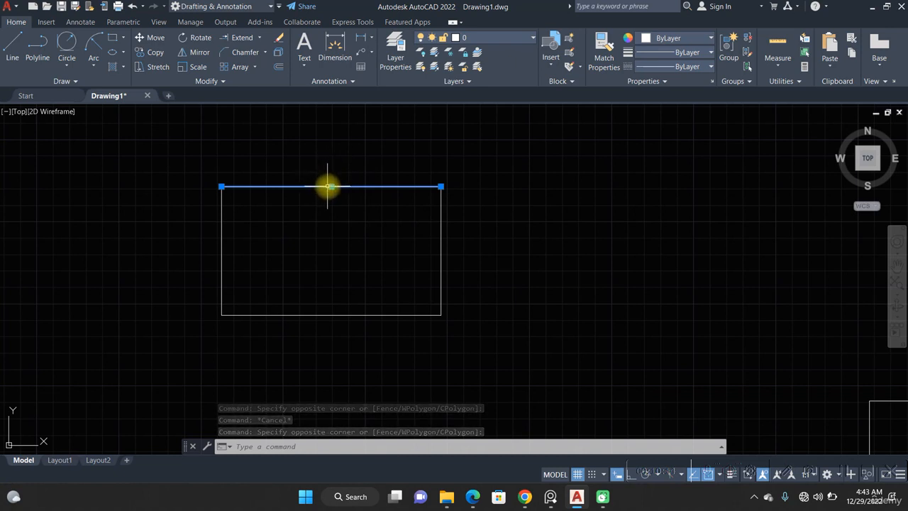
click(331, 187)
click(335, 156)
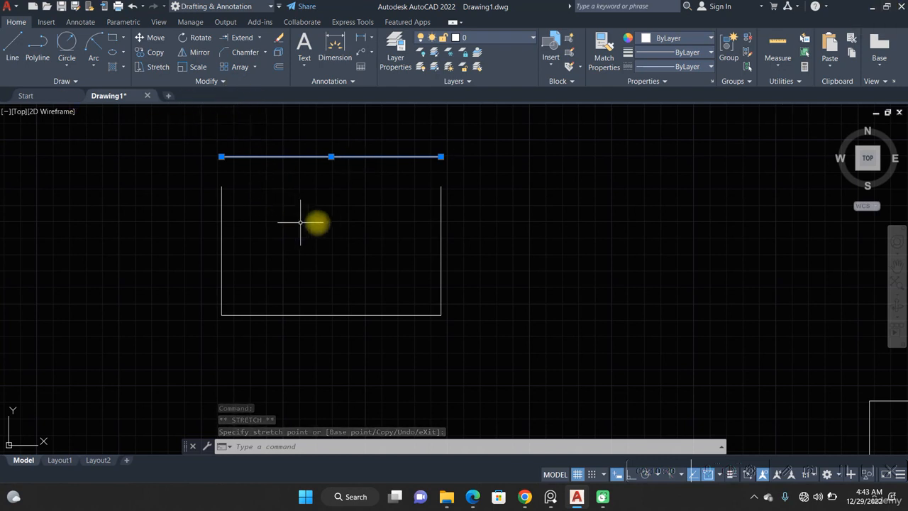
middle_drag(320, 260, 296, 286)
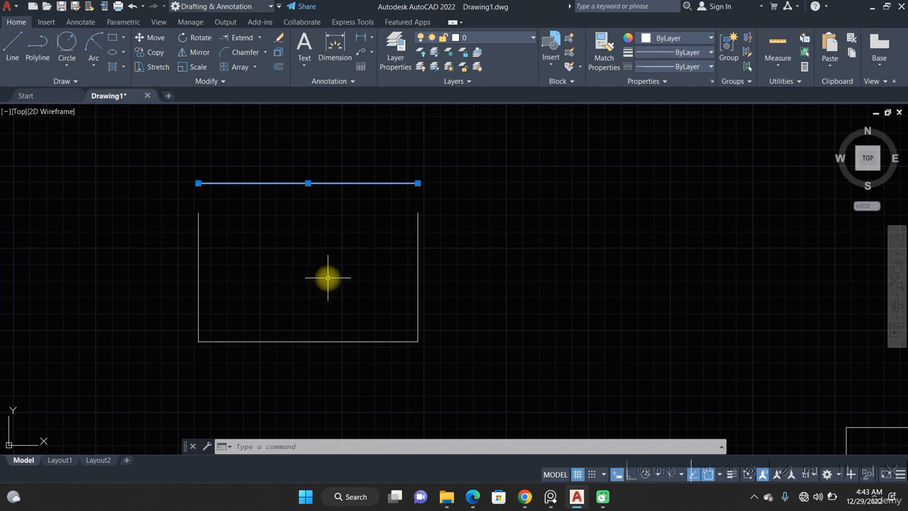
key(ctrl+z)
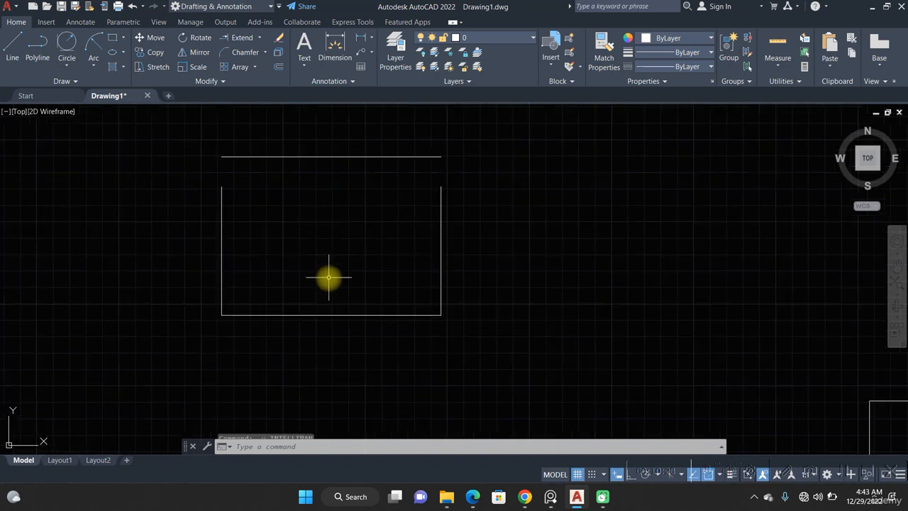
key(ctrl+z)
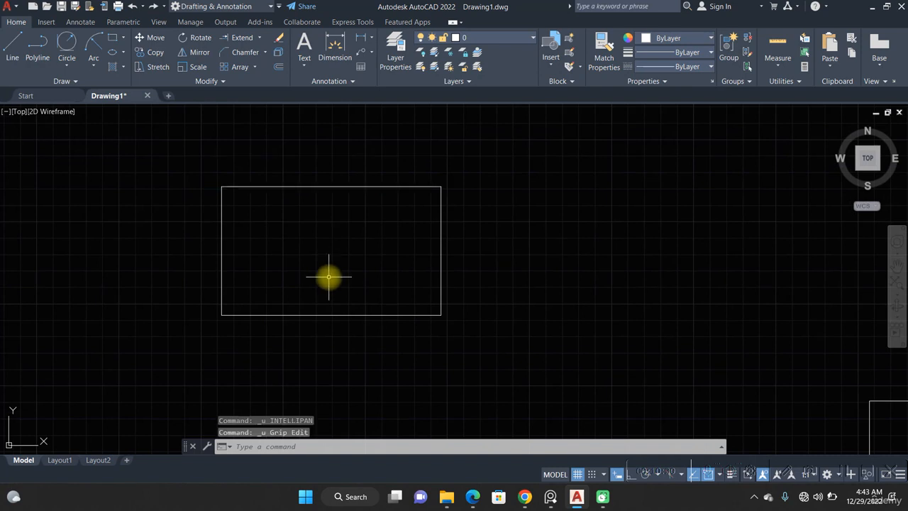
Move the exploded rectangle's upper line straight up by its midpoint grip, detaching it from the vertical sides
click(395, 223)
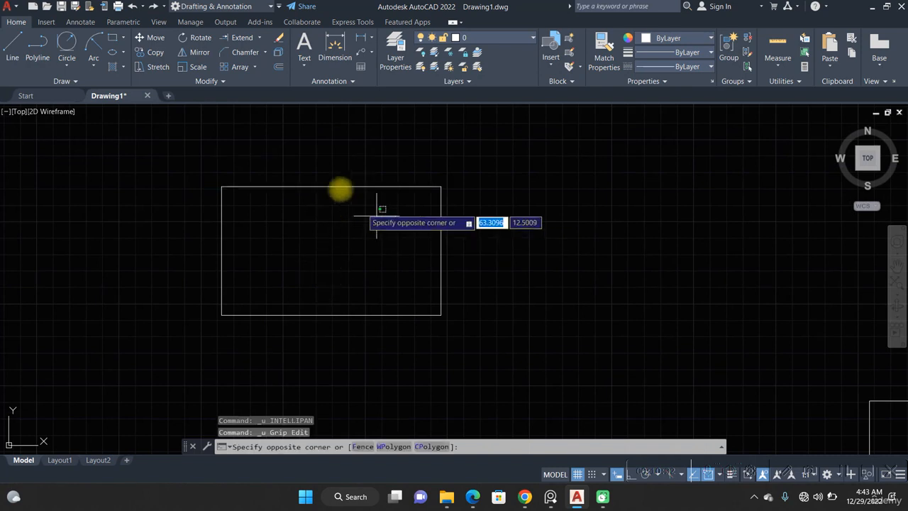
click(328, 178)
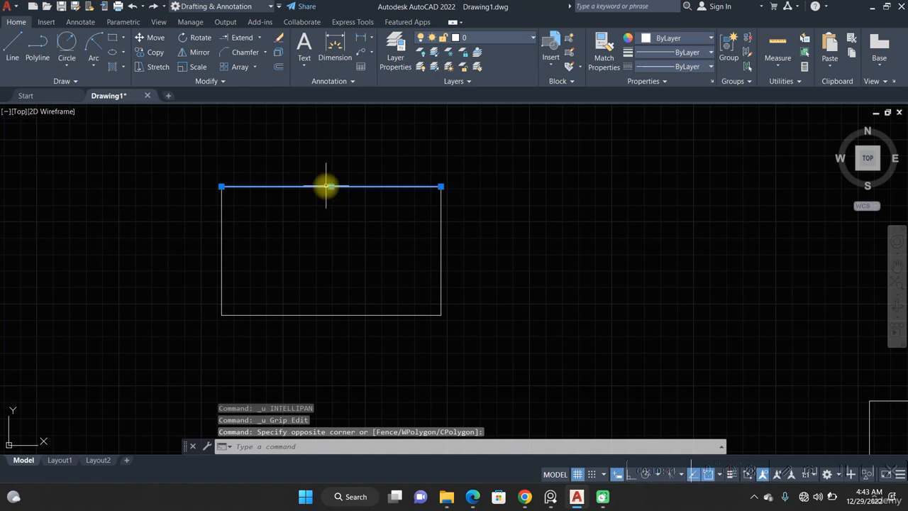
click(331, 186)
click(332, 137)
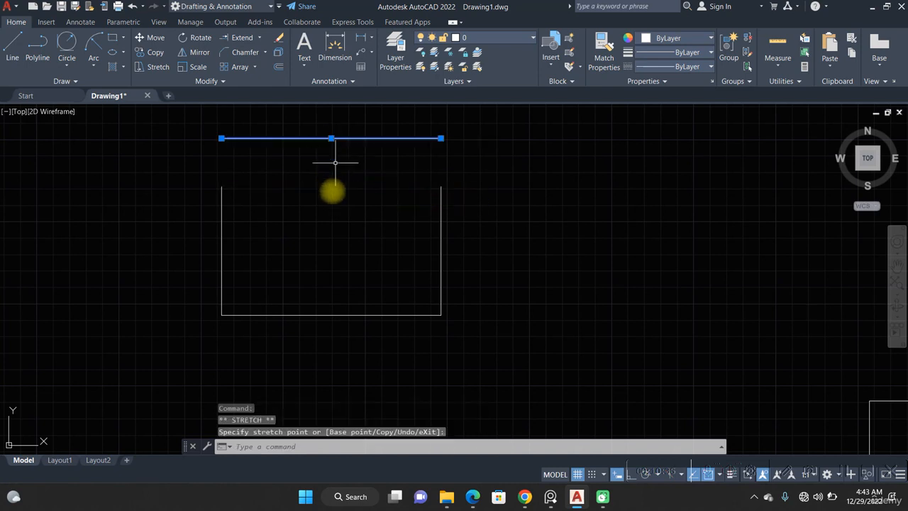
Select the vertical, lower and detached upper lines to check that each is independent, and clear the selection
click(486, 254)
click(345, 217)
click(310, 231)
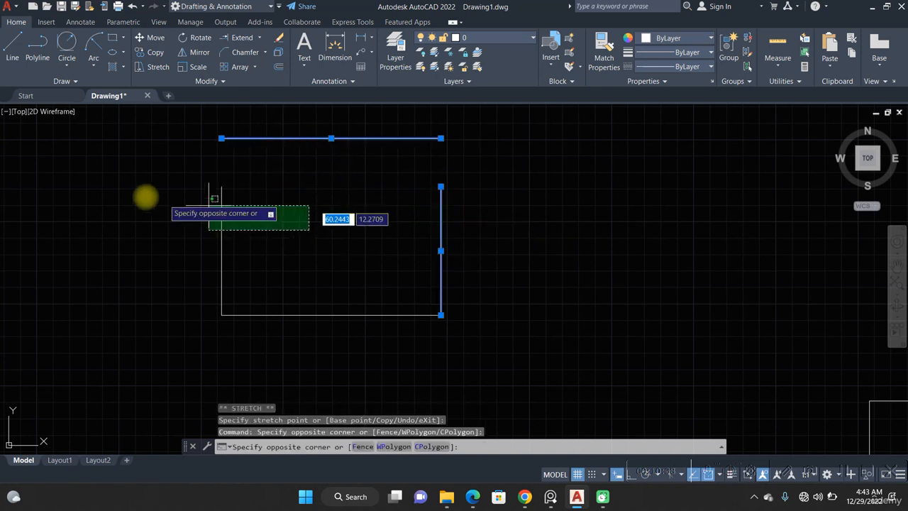
click(147, 197)
click(310, 339)
click(290, 250)
key(Escape)
click(355, 154)
click(302, 131)
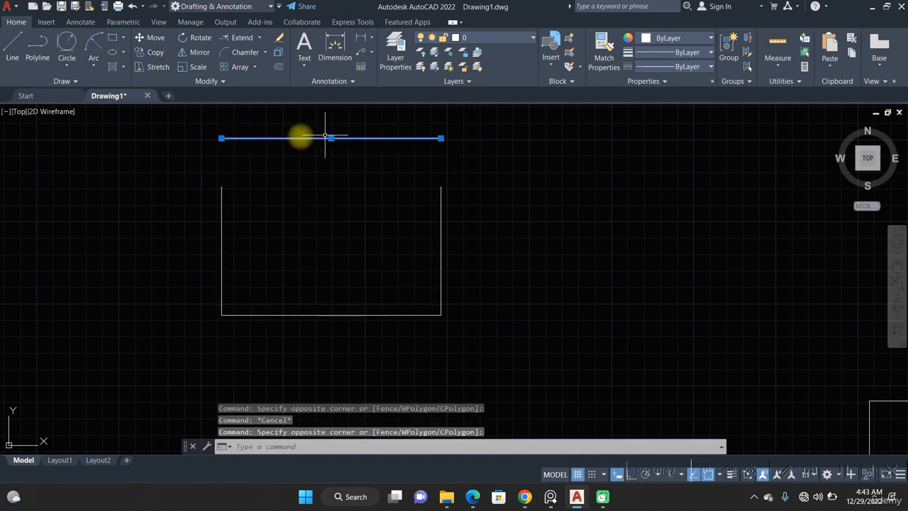
key(Escape)
Join the two vertical lines and the lower line into one polyline, check its selection and deselect it
click(277, 235)
click(125, 196)
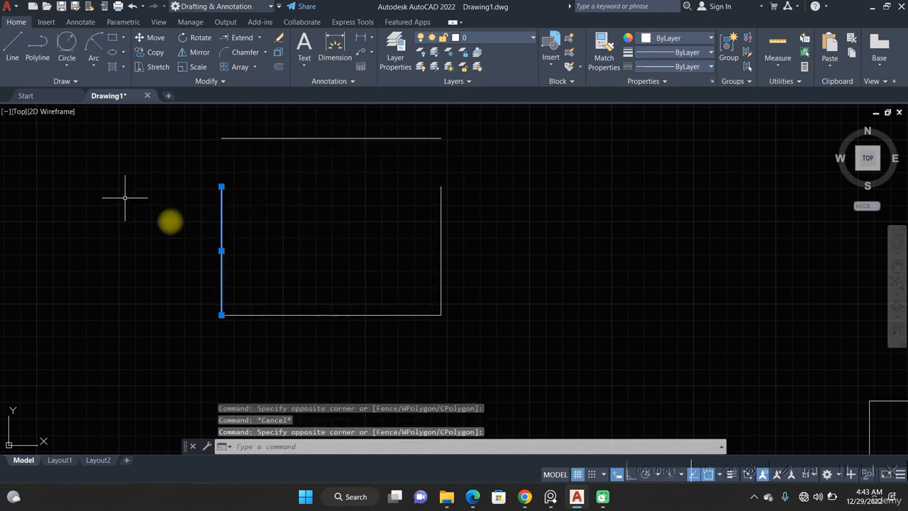
click(321, 323)
click(287, 290)
click(448, 293)
click(344, 257)
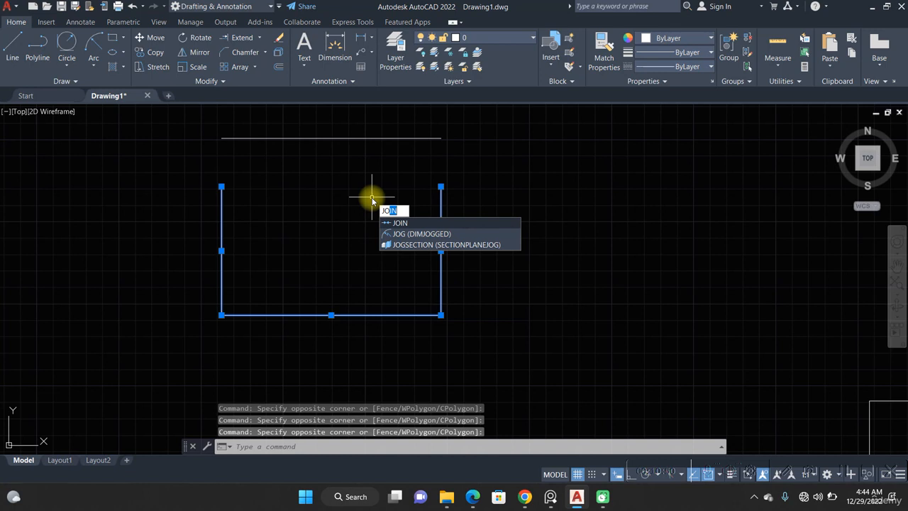
key(Return)
click(487, 252)
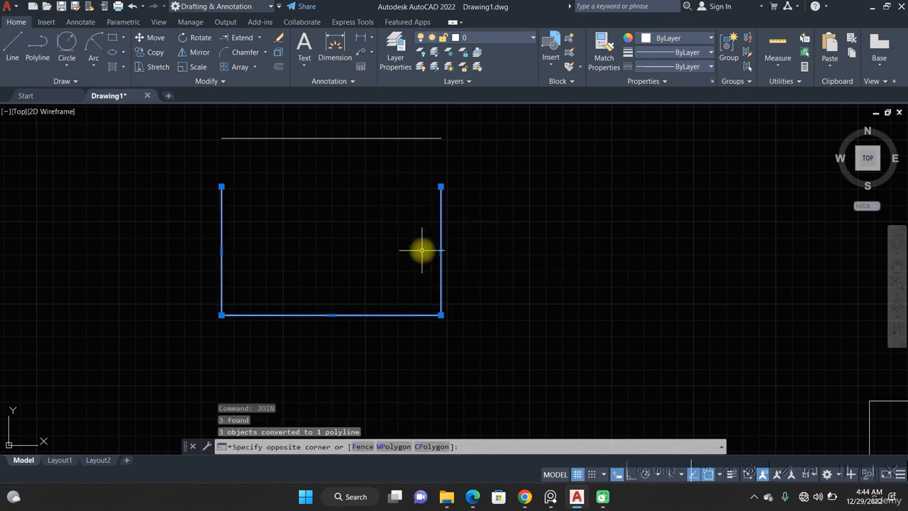
click(422, 249)
key(Escape)
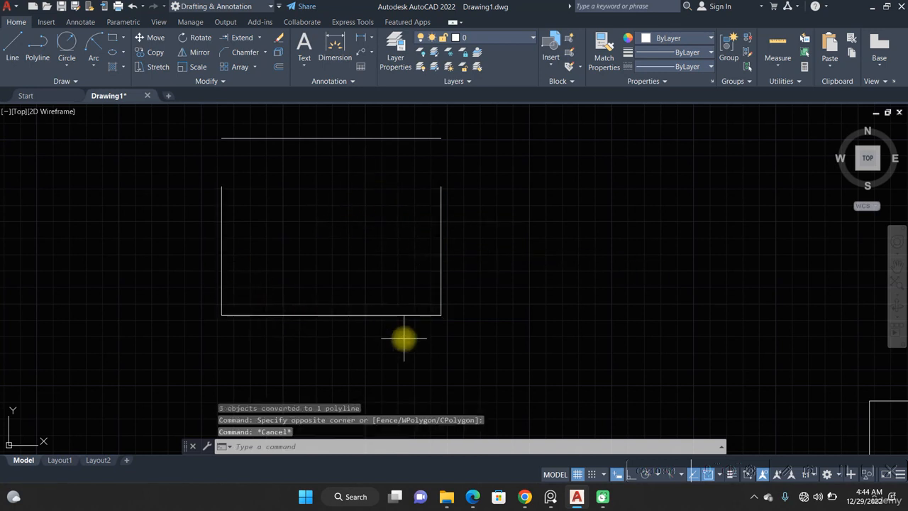
Move the joined U-shaped polyline to the right and slightly upward, clear of the detached upper line
click(403, 339)
click(347, 289)
text(m)
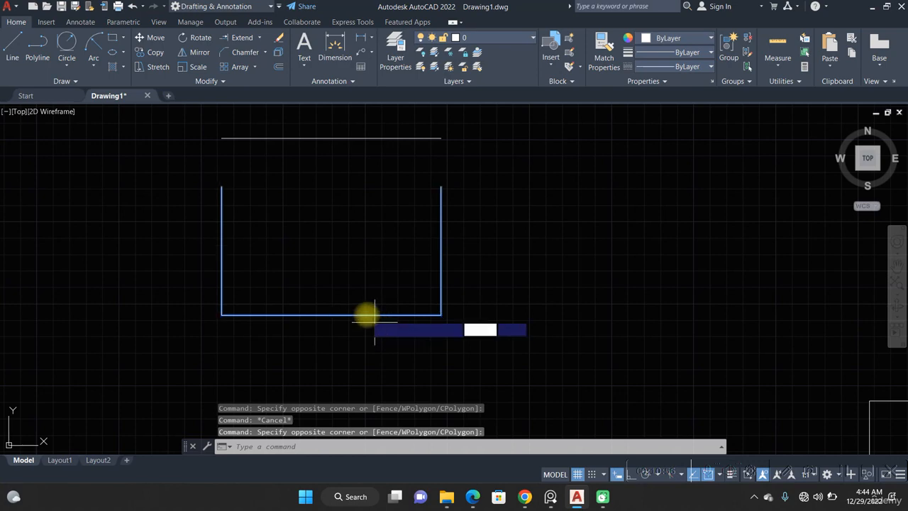
key(Return)
click(368, 315)
click(692, 280)
middle_drag(474, 289, 312, 311)
middle_drag(361, 224, 216, 284)
middle_drag(293, 196, 279, 110)
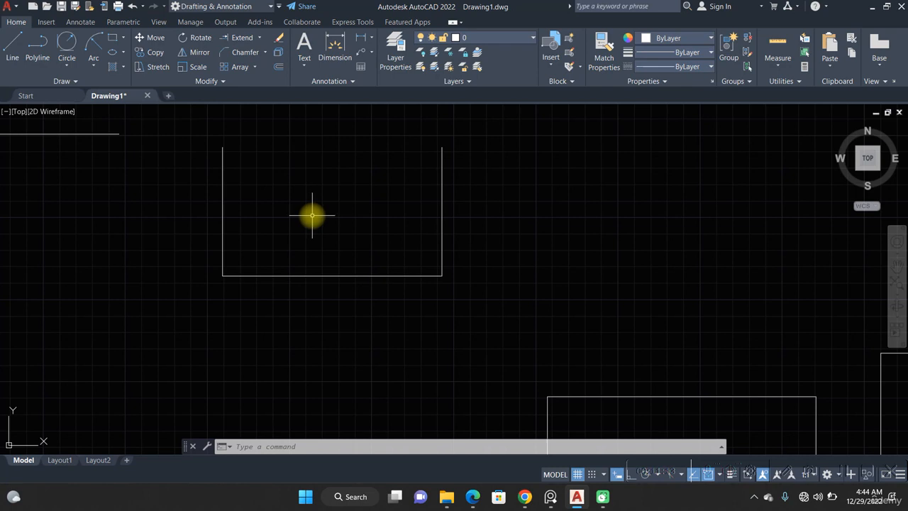
text(f)
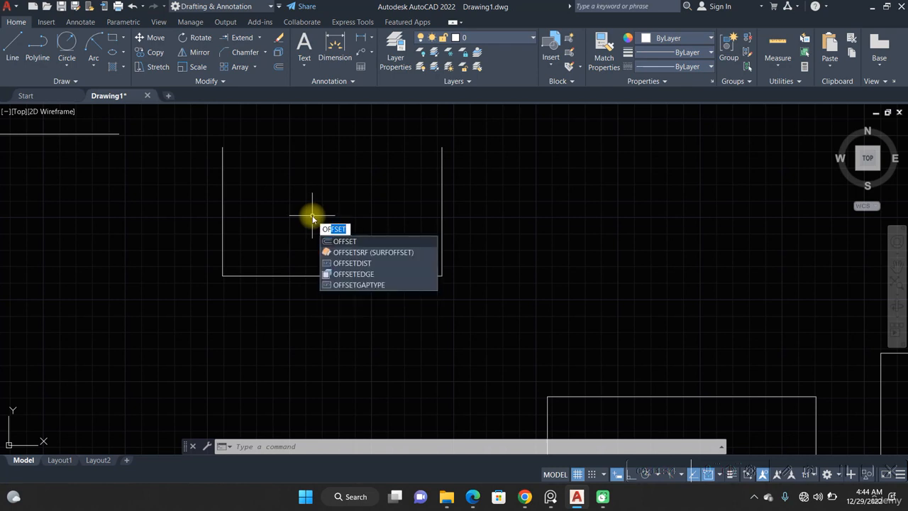
key(Return)
key(Escape)
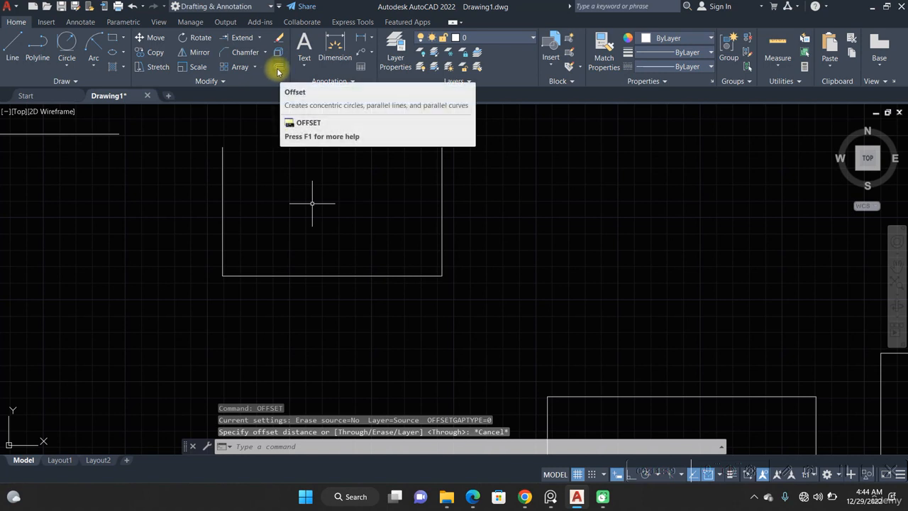
Offset the joined U-shaped polyline inward by a distance of 0.25
click(278, 69)
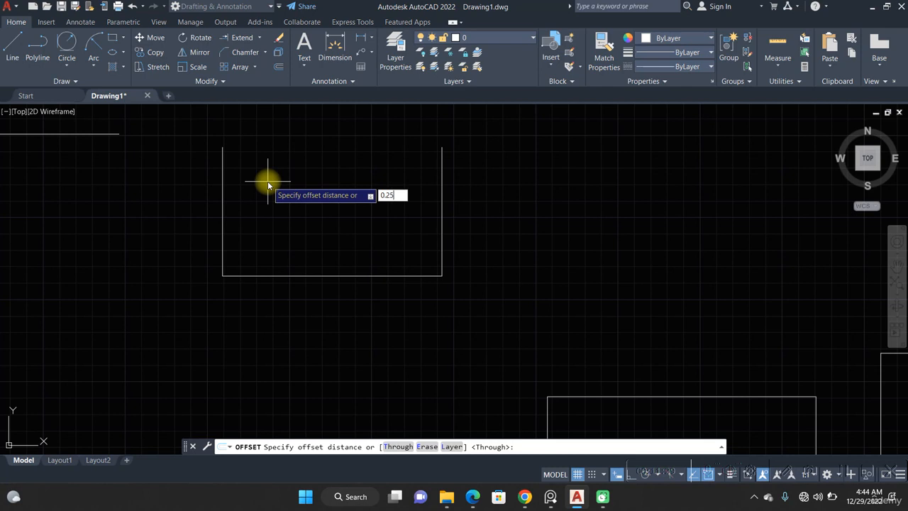
key(Return)
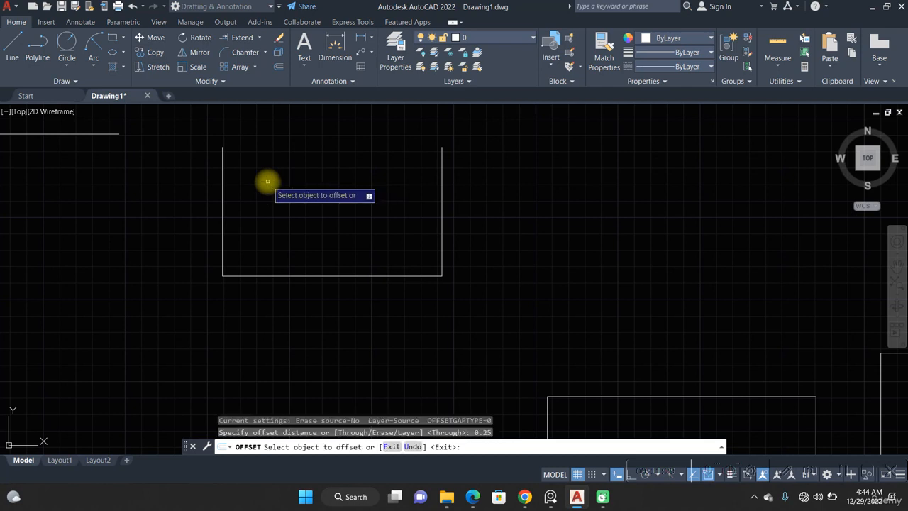
click(222, 203)
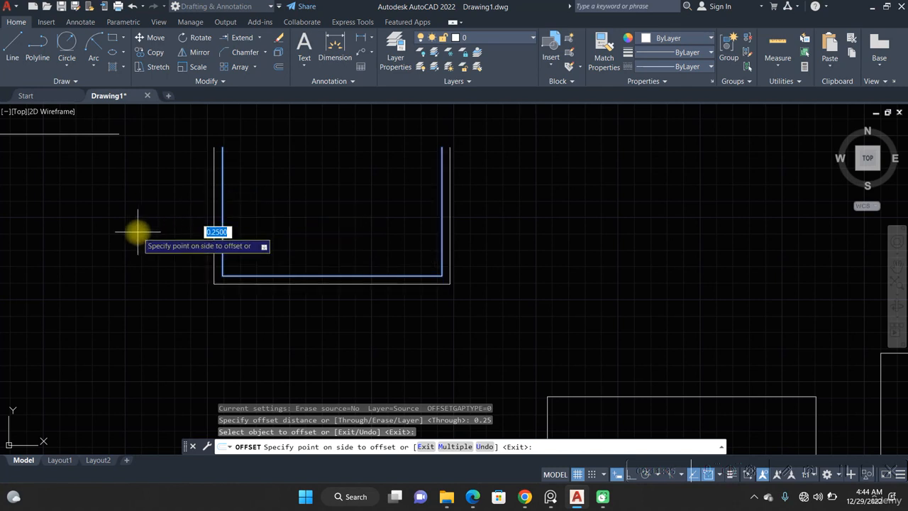
click(289, 234)
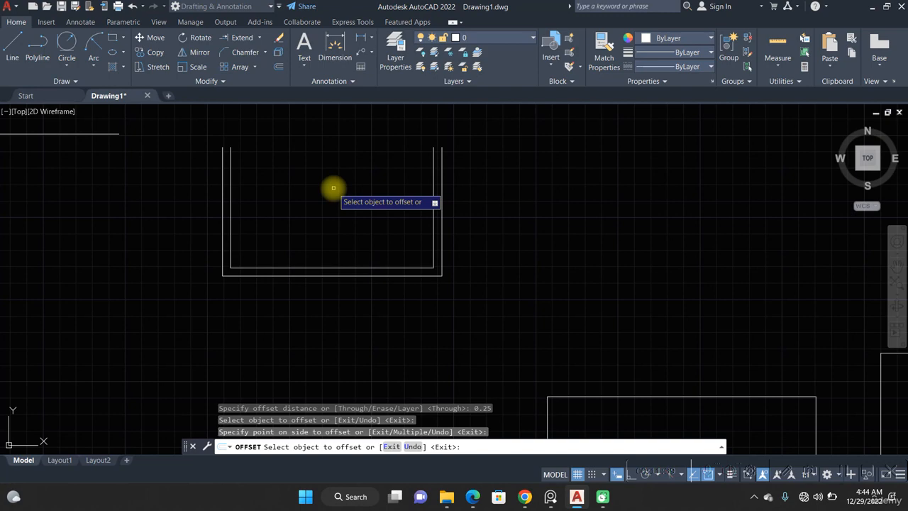
key(Escape)
Offset the wide rectangle below the U shape inward with the Through option, about 1.1 from its edges
middle_drag(312, 234, 298, 248)
mouse_move(356, 231)
middle_down()
mouse_move(219, 162)
mouse_move(224, 189)
middle_up()
scroll(226, 162, down, 2)
middle_drag(349, 261, 239, 99)
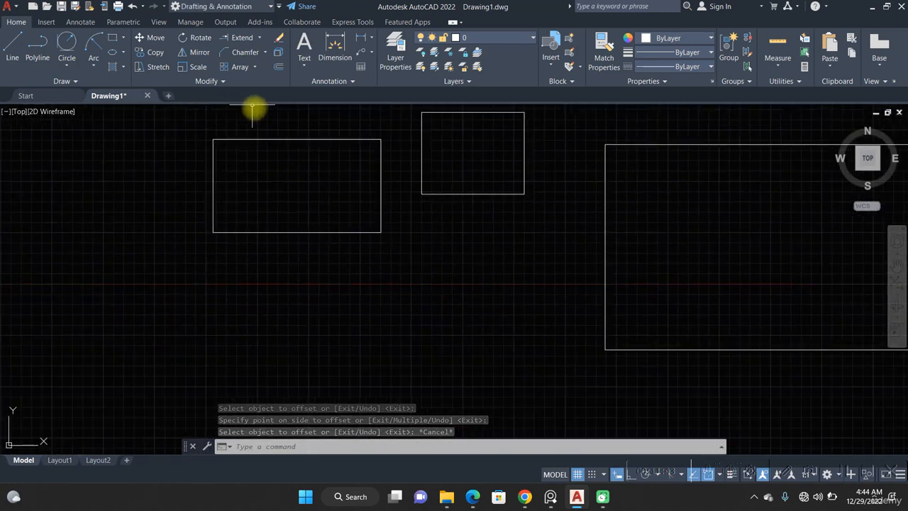
click(278, 67)
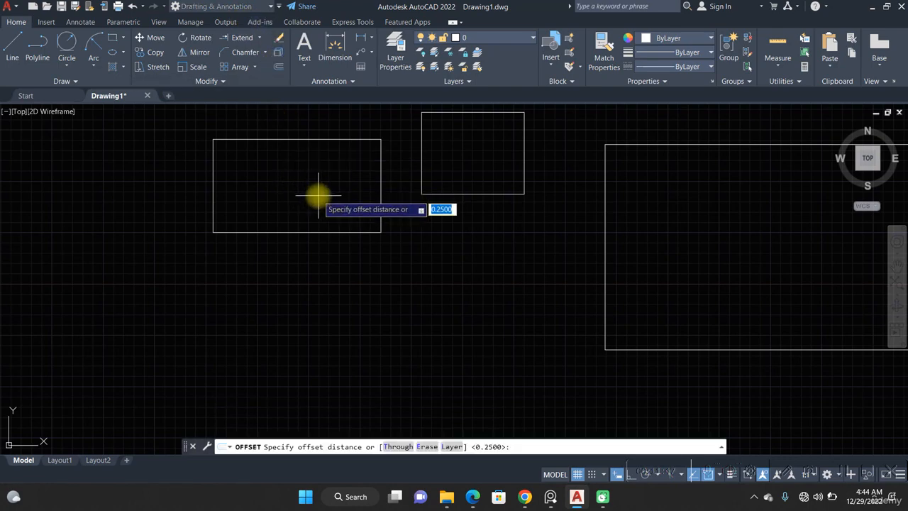
key(Return)
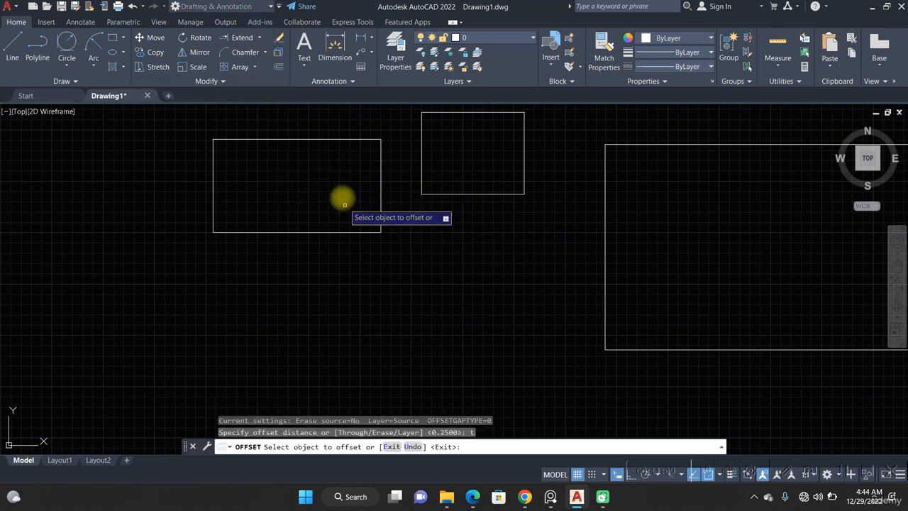
middle_drag(345, 203, 340, 249)
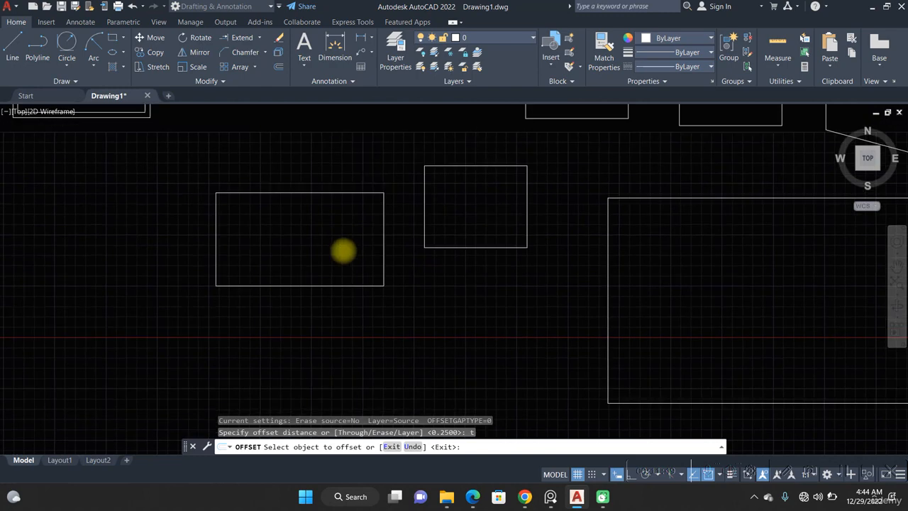
click(304, 194)
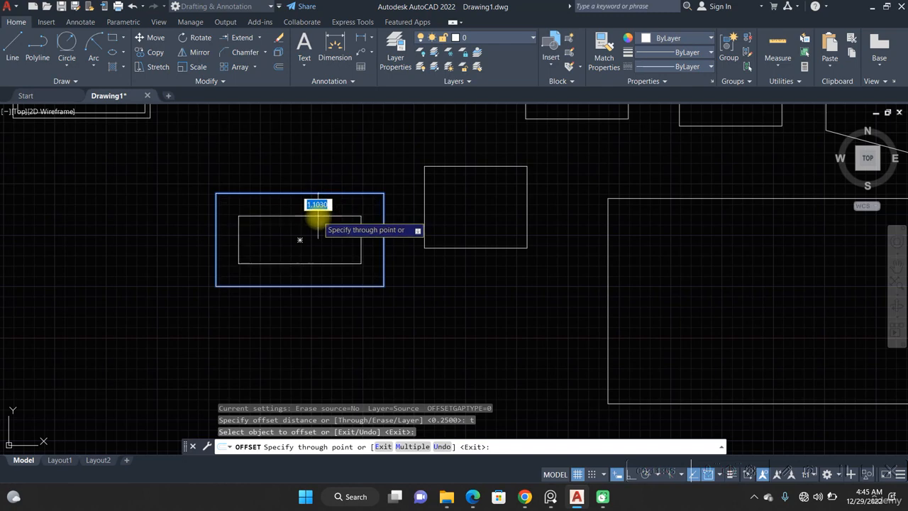
click(317, 216)
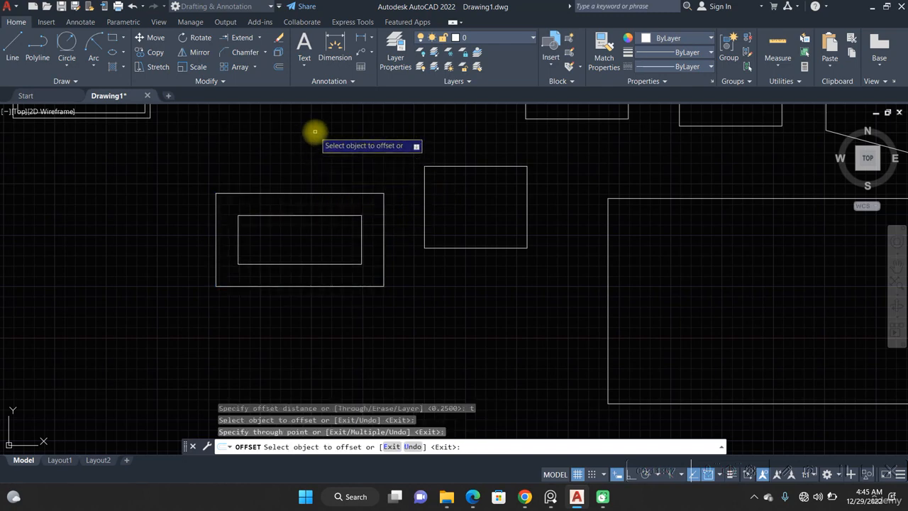
key(Escape)
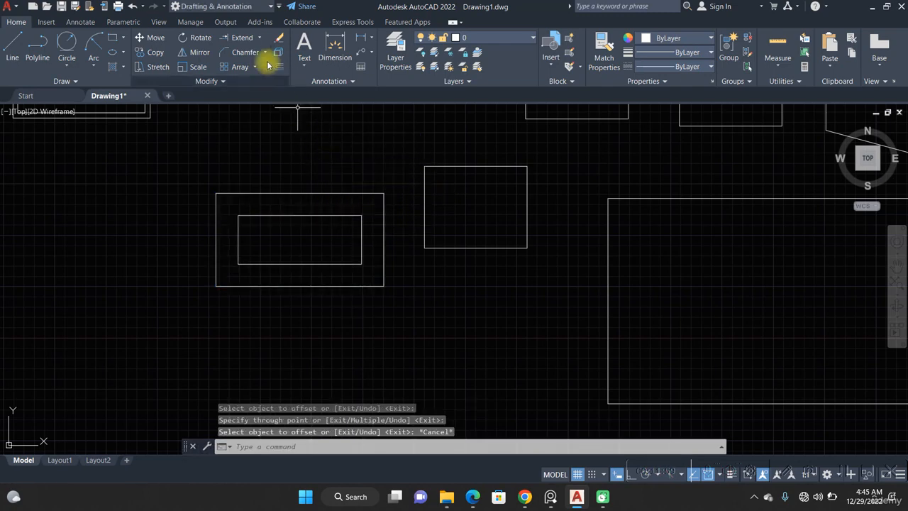
Erase the half-circle shapes, the nested, separate and large rectangles, the tapered shape, circle, hexagons, ellipses and long sloping line
scroll(334, 237, down, 3)
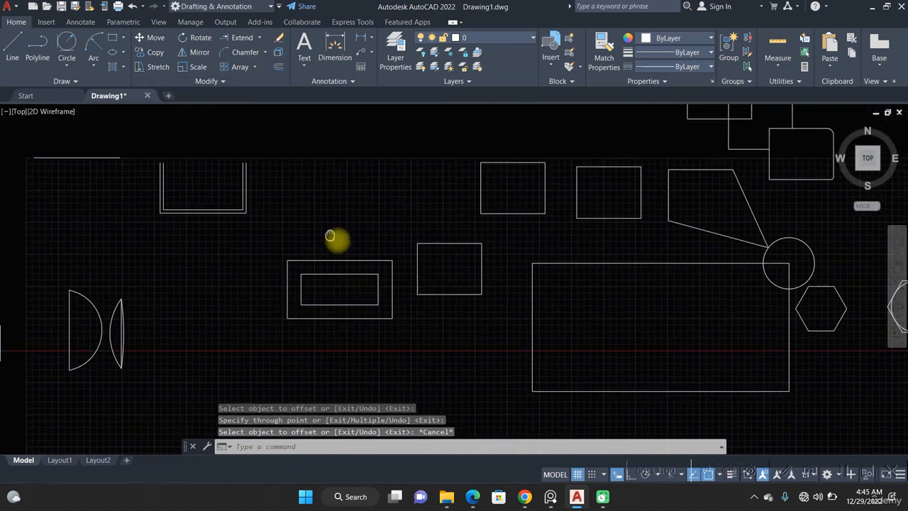
click(278, 38)
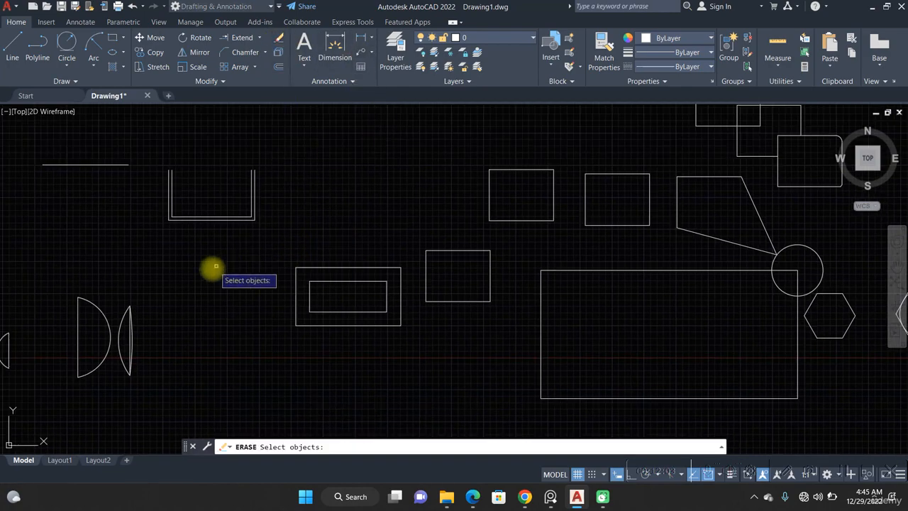
middle_drag(182, 296, 280, 290)
click(279, 287)
click(151, 262)
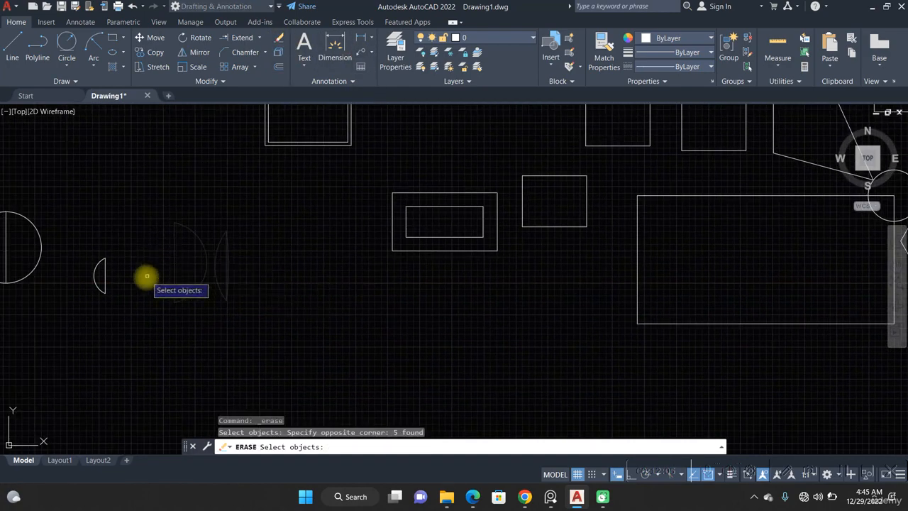
click(156, 278)
click(44, 234)
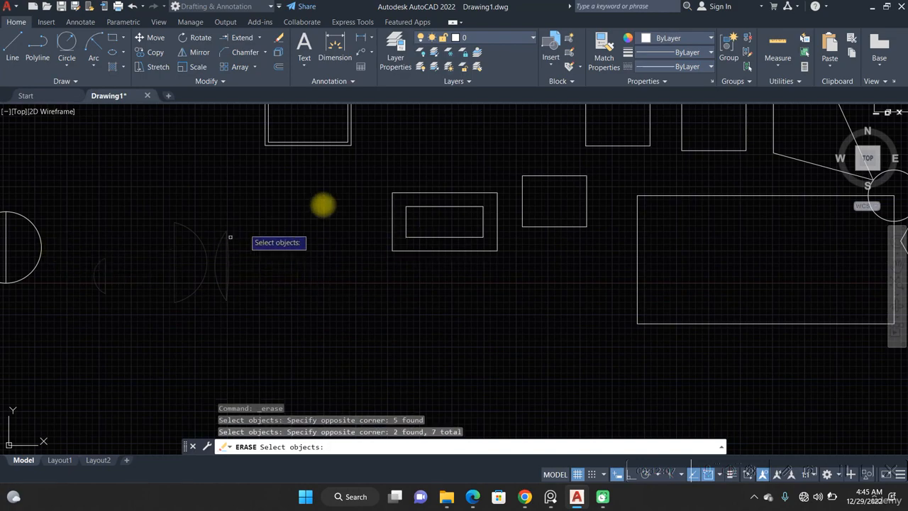
scroll(494, 268, down, 6)
middle_drag(495, 266, 475, 267)
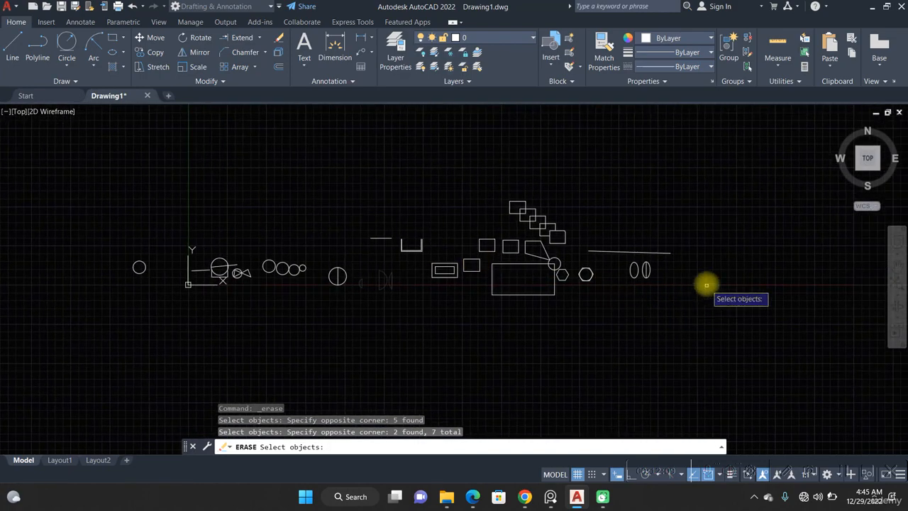
click(705, 283)
click(552, 241)
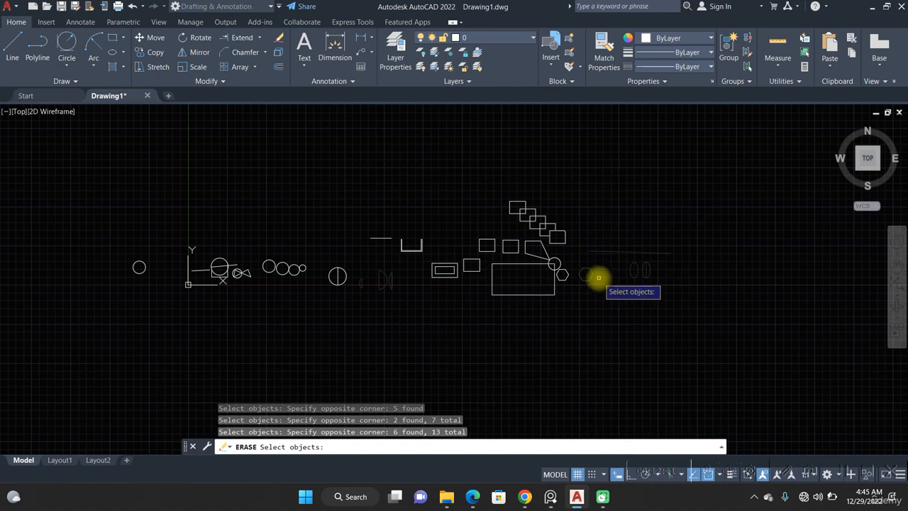
click(556, 277)
click(642, 275)
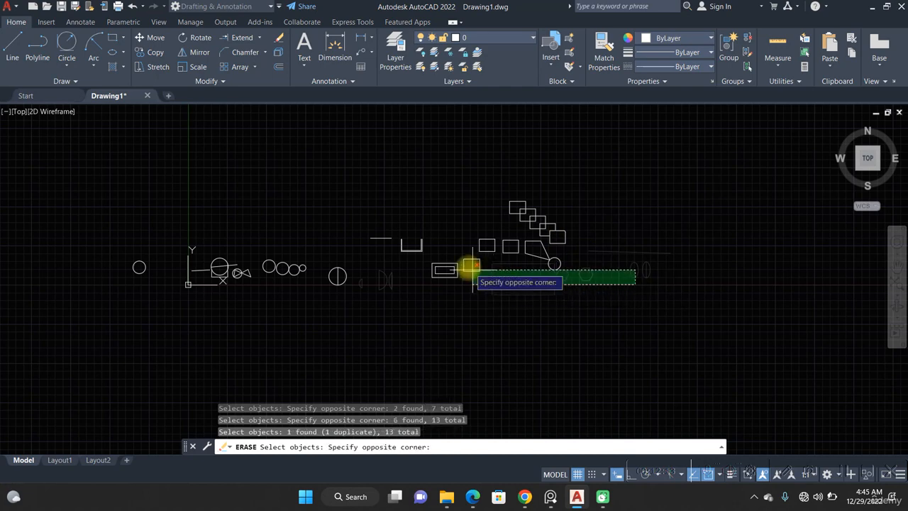
click(438, 245)
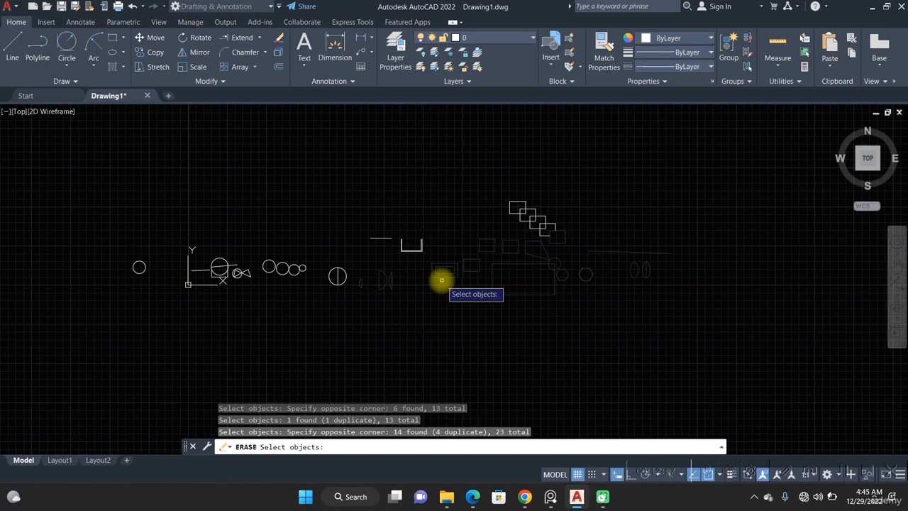
scroll(441, 280, up, 2)
key(Return)
middle_drag(418, 260, 475, 242)
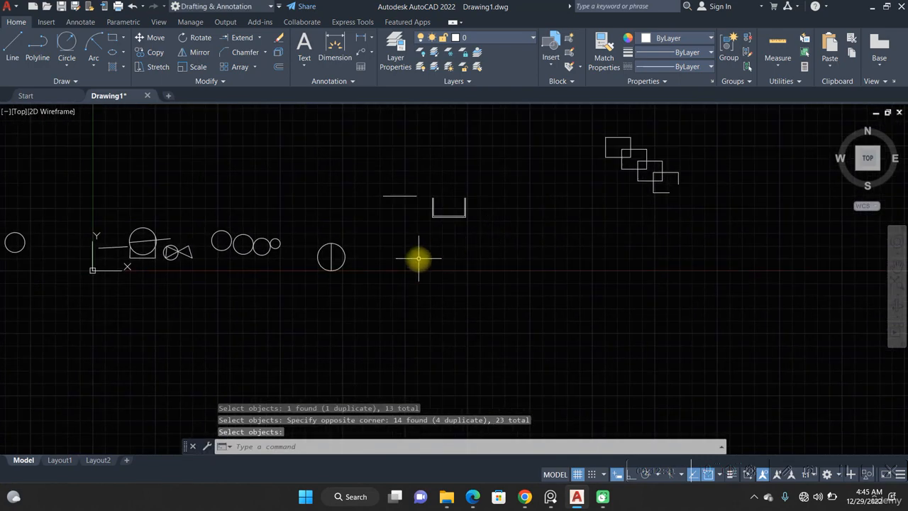
Restore the erased shapes with the OOPS command
scroll(418, 259, up, 2)
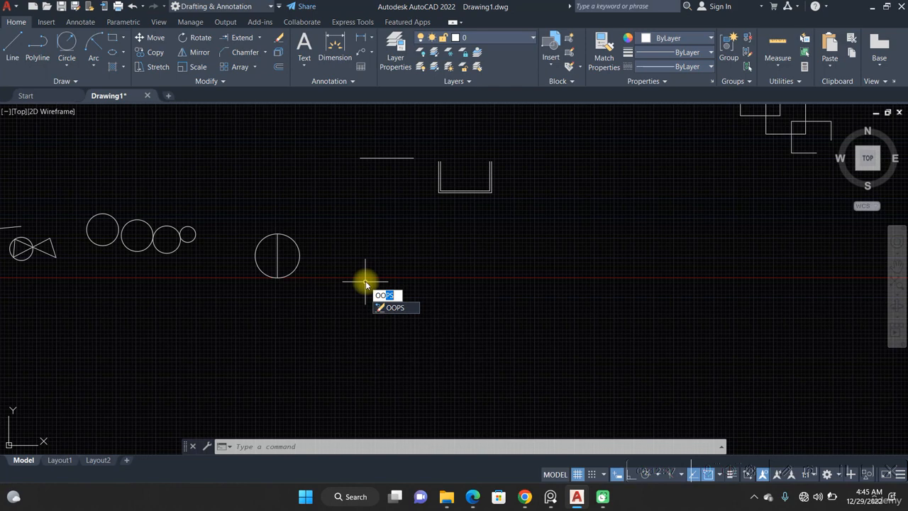
key(Return)
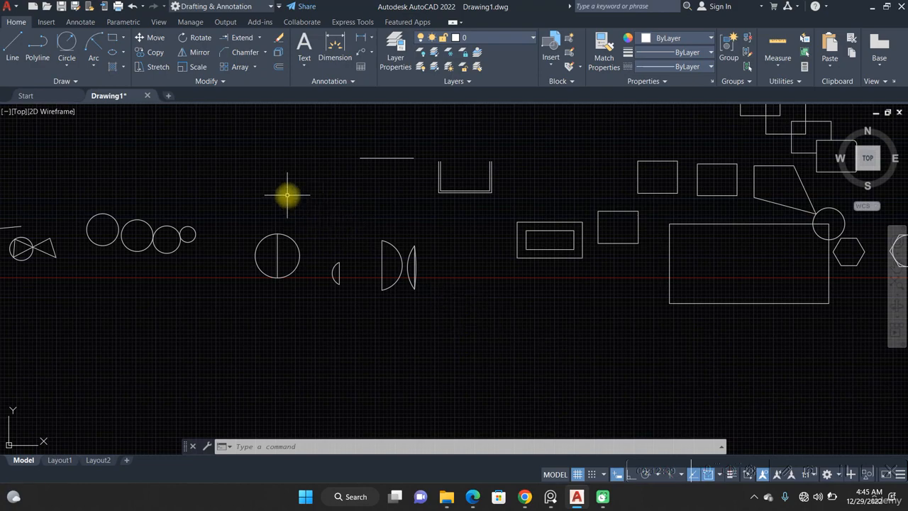
scroll(286, 194, up, 2)
scroll(261, 149, up, 1)
scroll(425, 213, down, 4)
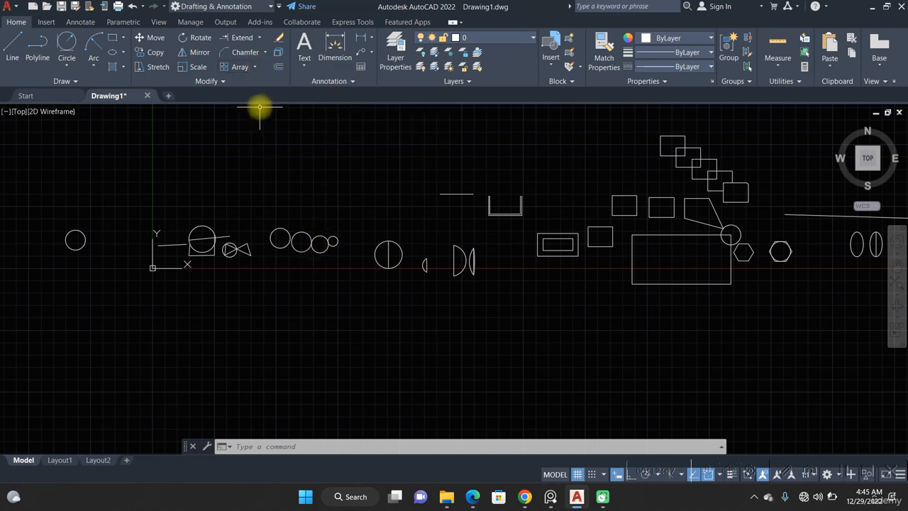
click(254, 66)
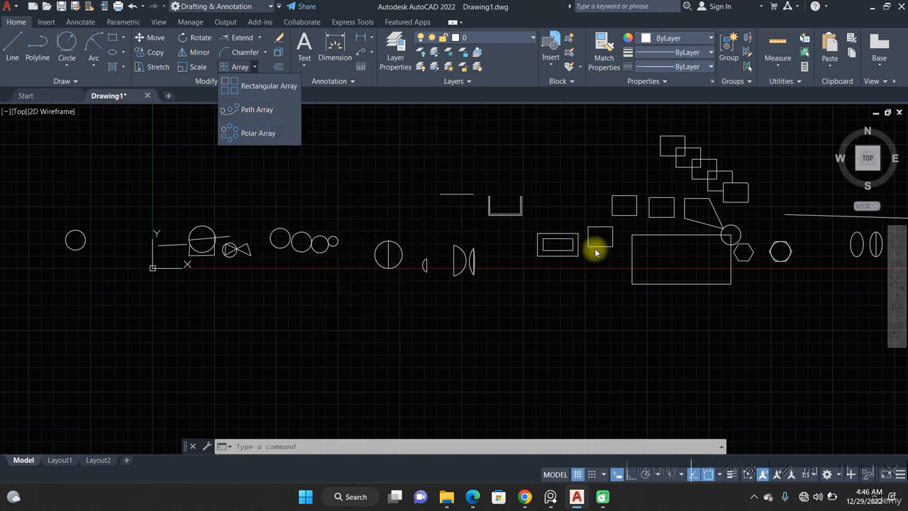
click(523, 282)
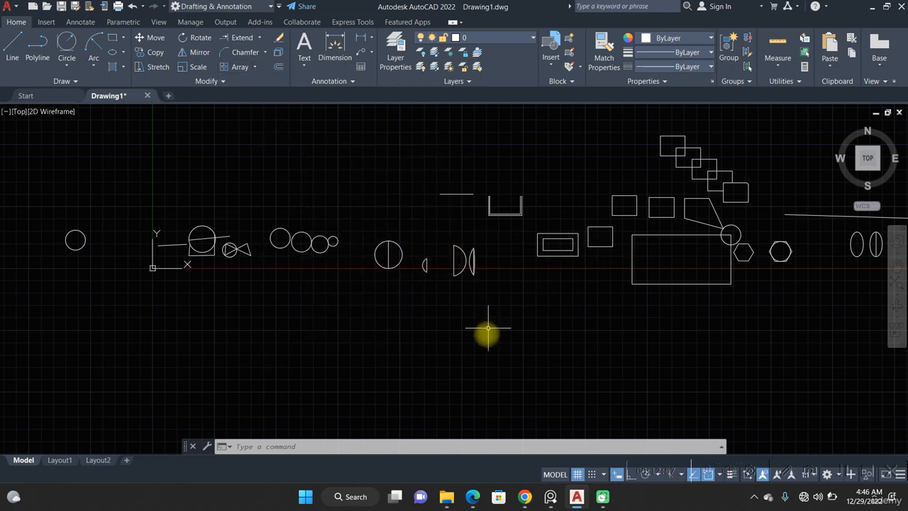
scroll(553, 282, up, 1)
mouse_move(534, 277)
middle_down()
mouse_move(444, 305)
mouse_move(369, 344)
middle_up()
middle_drag(389, 263, 355, 395)
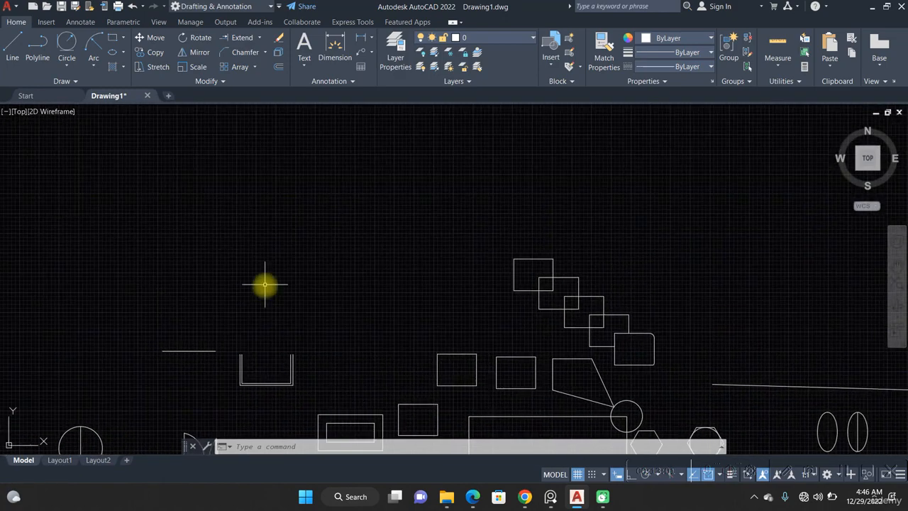
scroll(282, 353, up, 1)
middle_drag(286, 353, 290, 138)
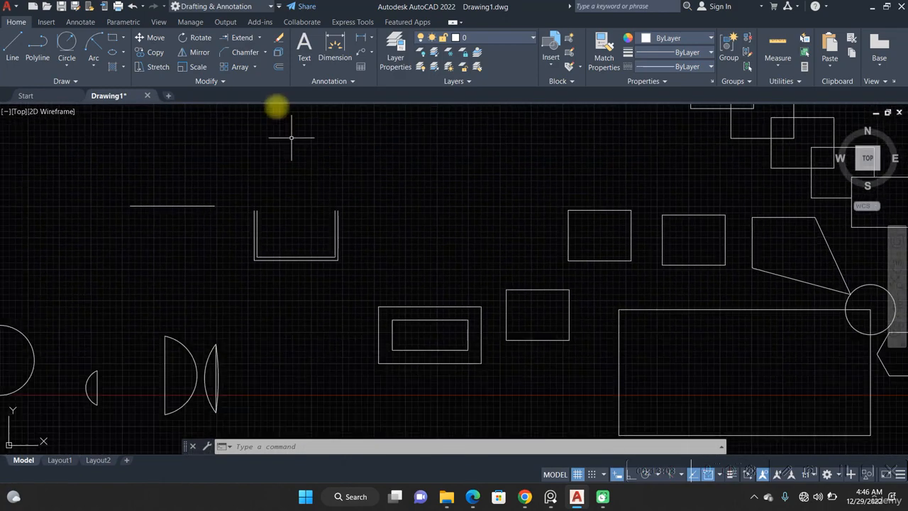
click(257, 67)
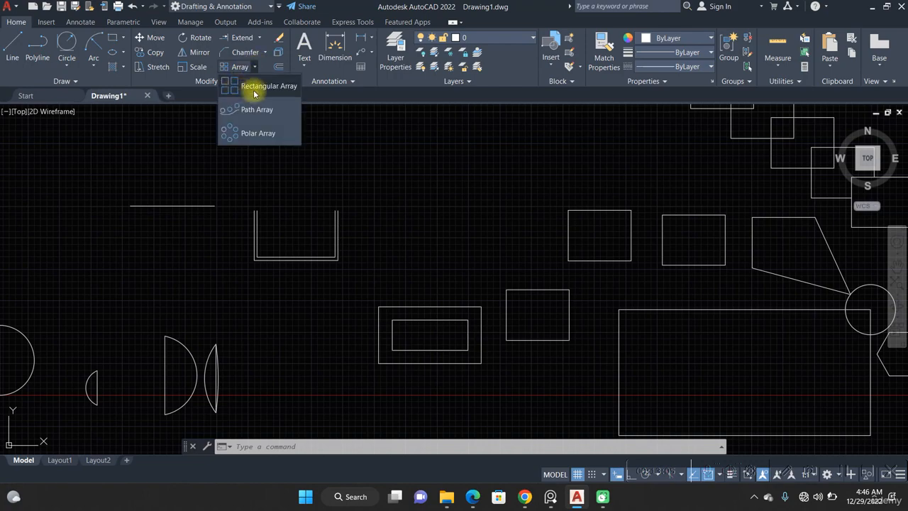
scroll(371, 324, down, 6)
scroll(451, 338, up, 5)
scroll(451, 338, up, 2)
scroll(498, 339, up, 2)
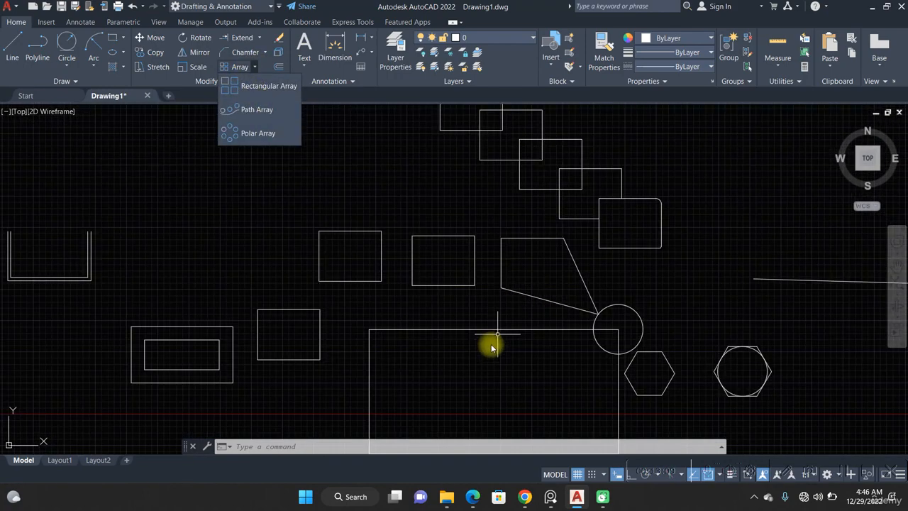
scroll(522, 339, down, 3)
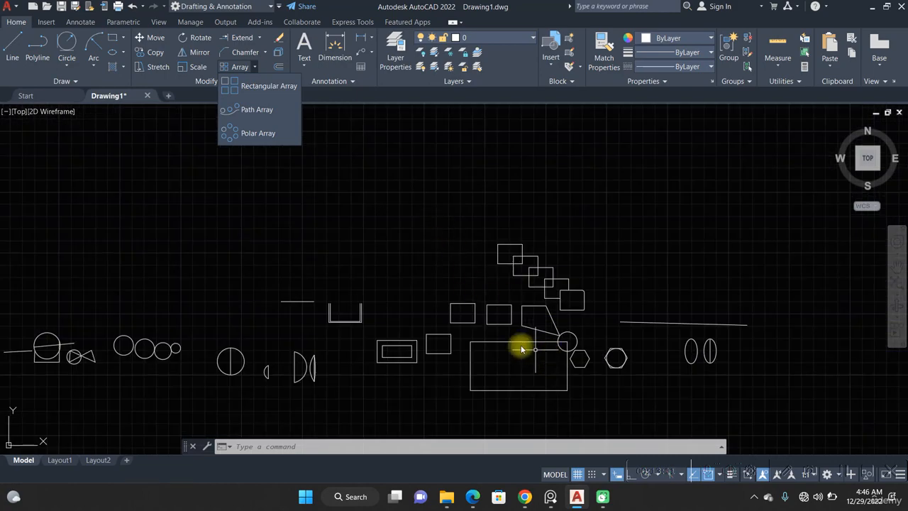
Draw a small circle with a radius of about 0.37 inside the large rectangle, near its upper-left corner
scroll(523, 349, up, 2)
middle_drag(558, 362, 485, 225)
scroll(404, 217, up, 2)
middle_drag(424, 242, 308, 187)
key(Return)
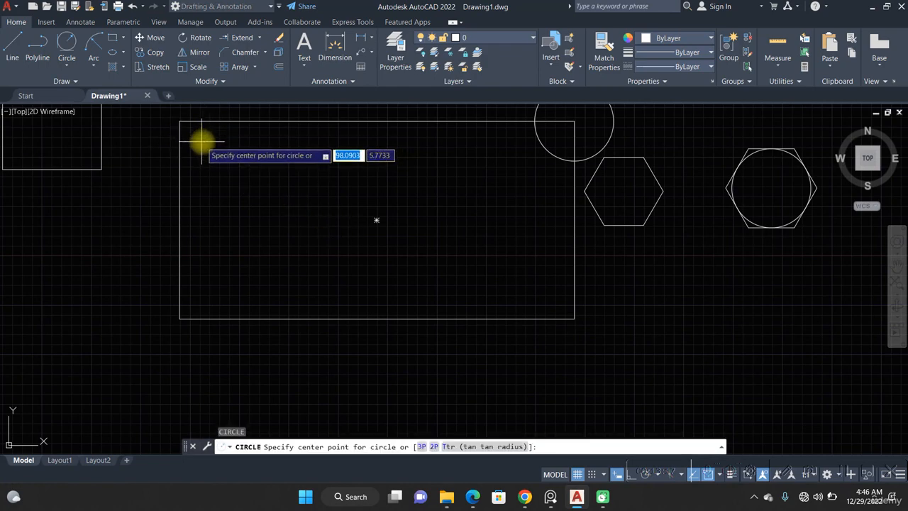
click(203, 141)
click(207, 141)
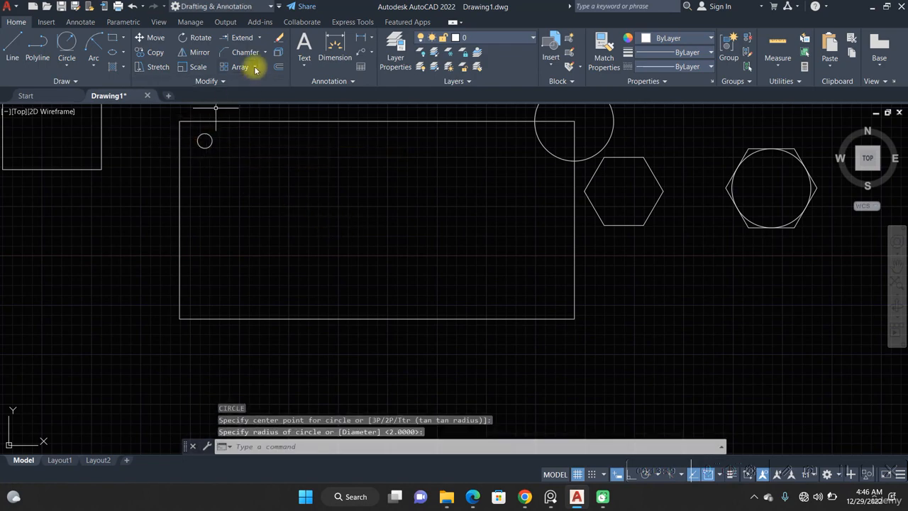
Create a rectangular array from the small circle inside the large rectangle
click(256, 68)
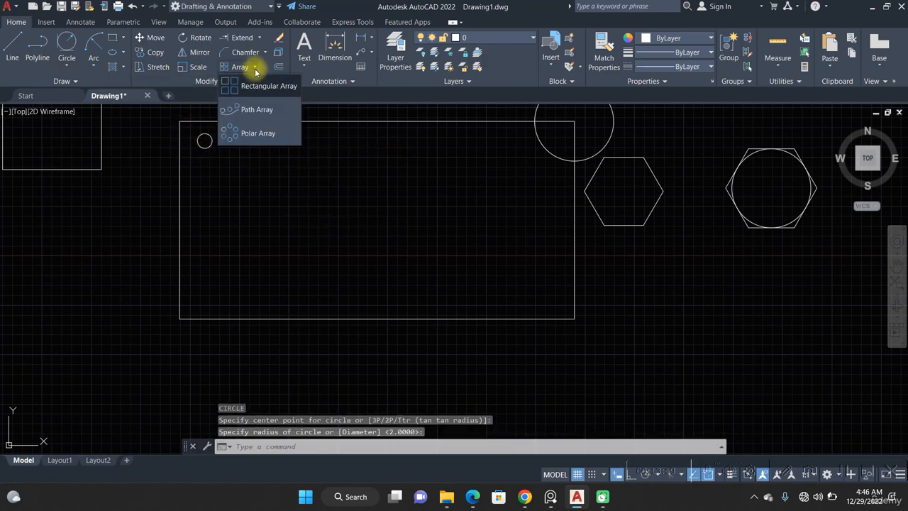
click(211, 151)
click(202, 141)
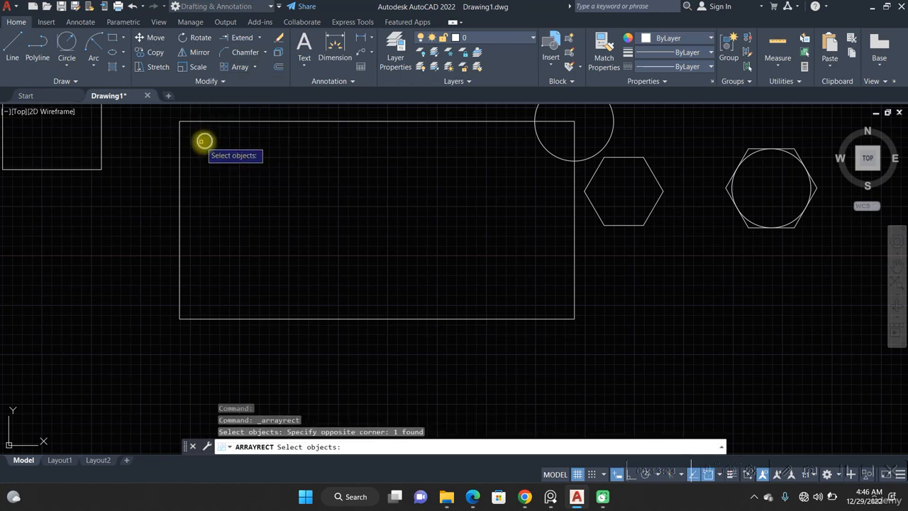
key(Return)
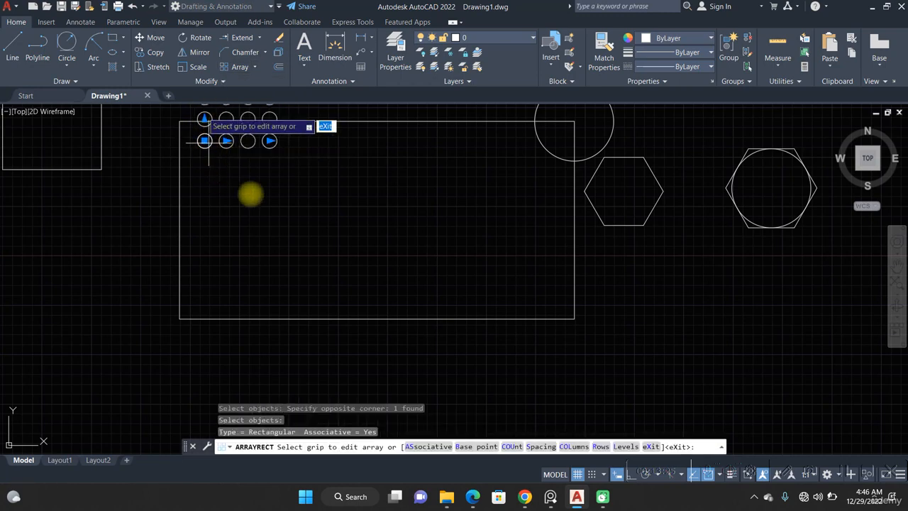
Reverse the array's rows so they run downward inside the rectangle, and extend them to 7 rows
scroll(246, 252, down, 4)
middle_drag(246, 247, 243, 244)
scroll(241, 220, up, 5)
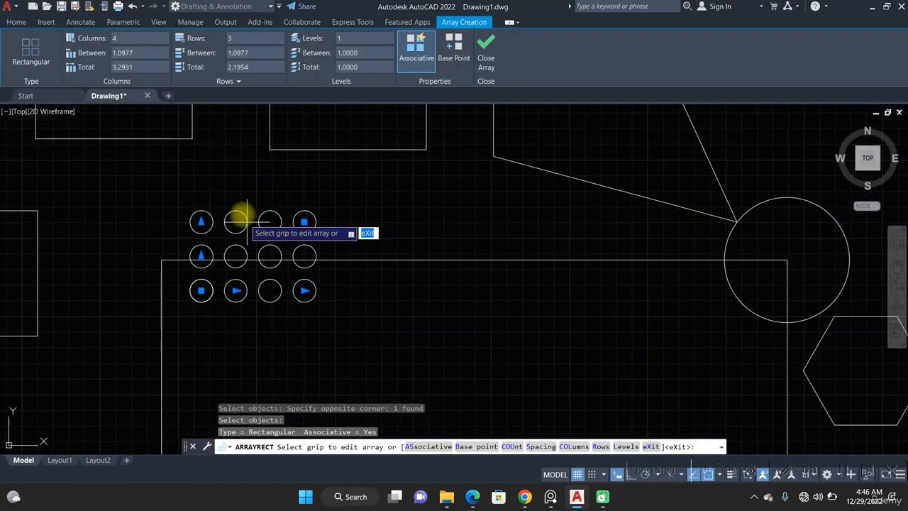
click(201, 222)
middle_drag(219, 339, 222, 217)
mouse_move(210, 332)
middle_down()
mouse_move(218, 229)
mouse_move(226, 259)
middle_up()
click(202, 300)
scroll(226, 259, down, 5)
scroll(222, 253, up, 3)
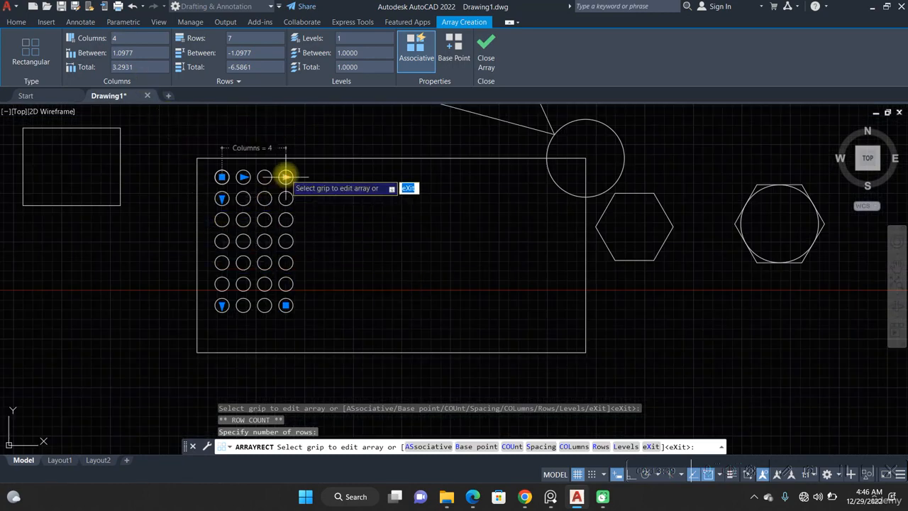
Spread the array's columns about 5.39 apart across the rectangle and set the row count to 5
click(244, 177)
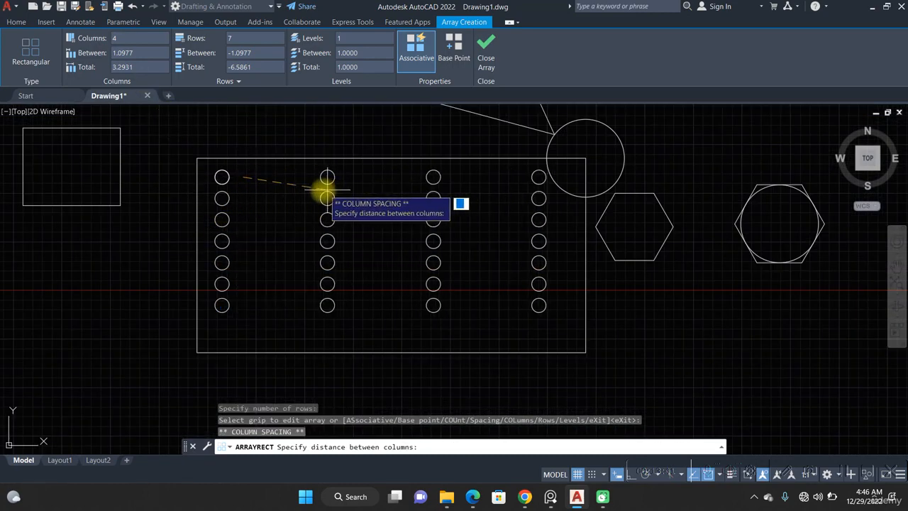
click(326, 189)
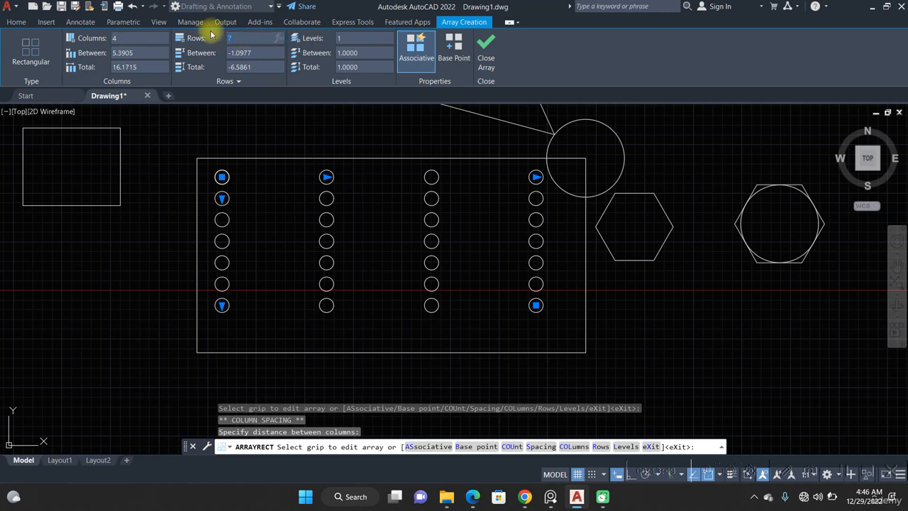
text(5)
key(Return)
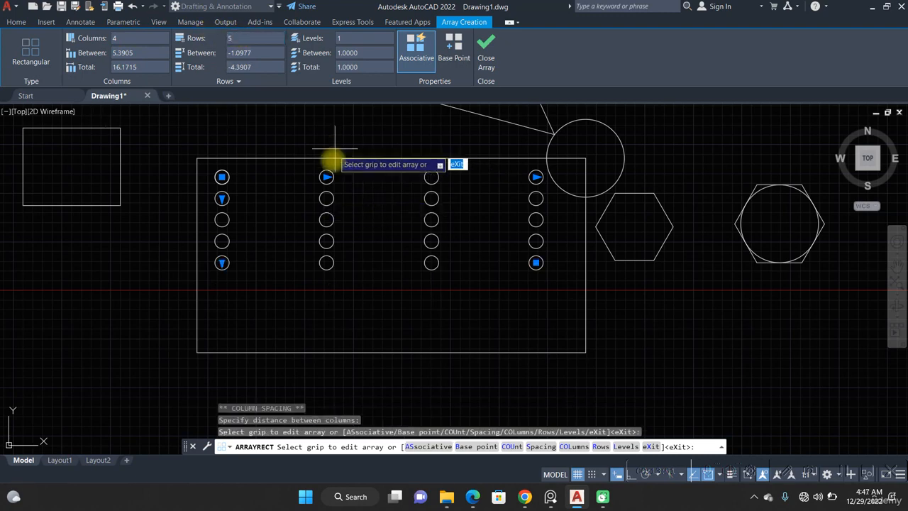
Increase the downward spacing between the array's rows to about 1.95
click(221, 203)
click(221, 198)
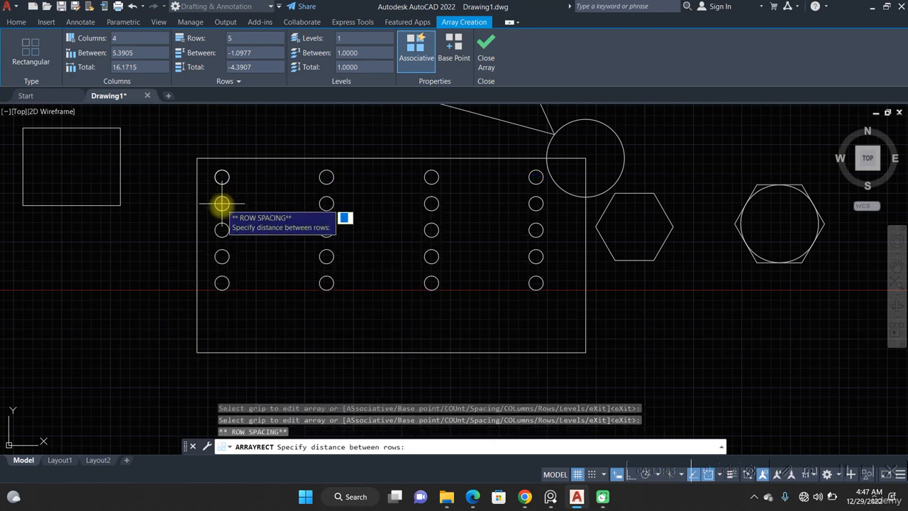
click(222, 215)
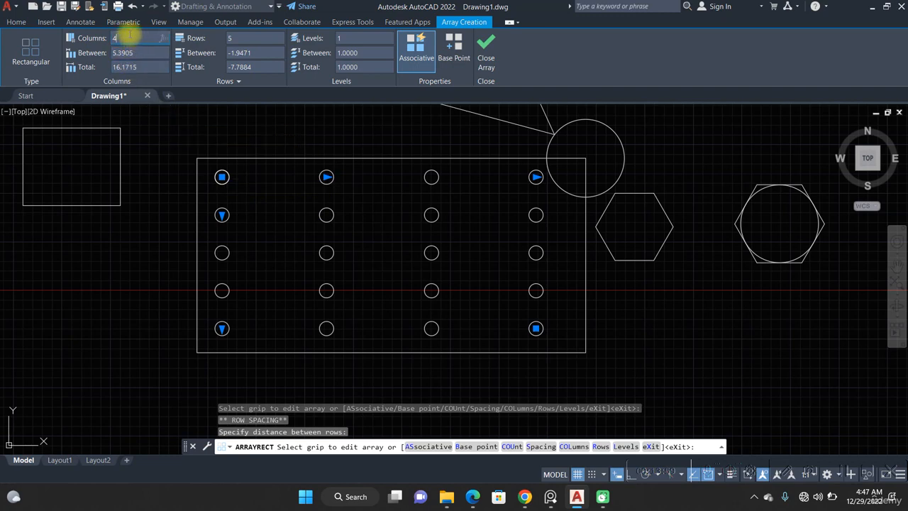
Set the array to 5 columns spaced about 4.17 apart and finish the array
text(5)
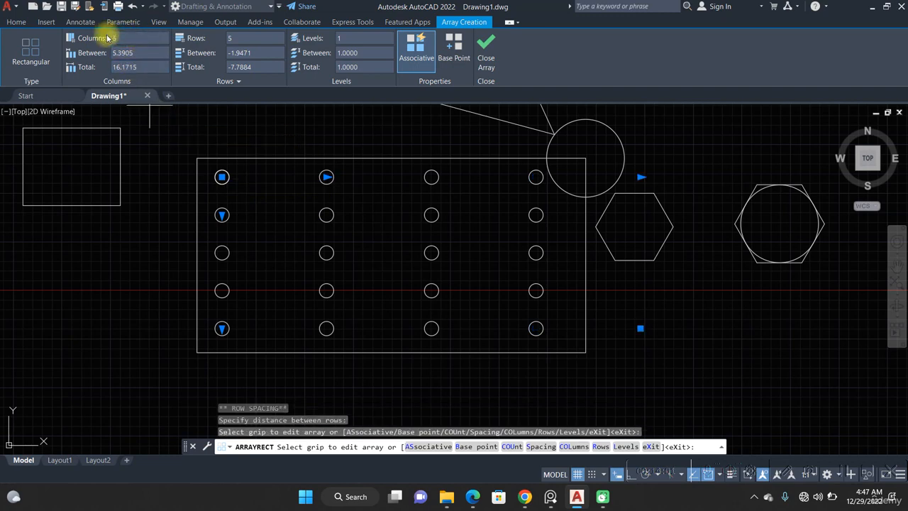
click(327, 176)
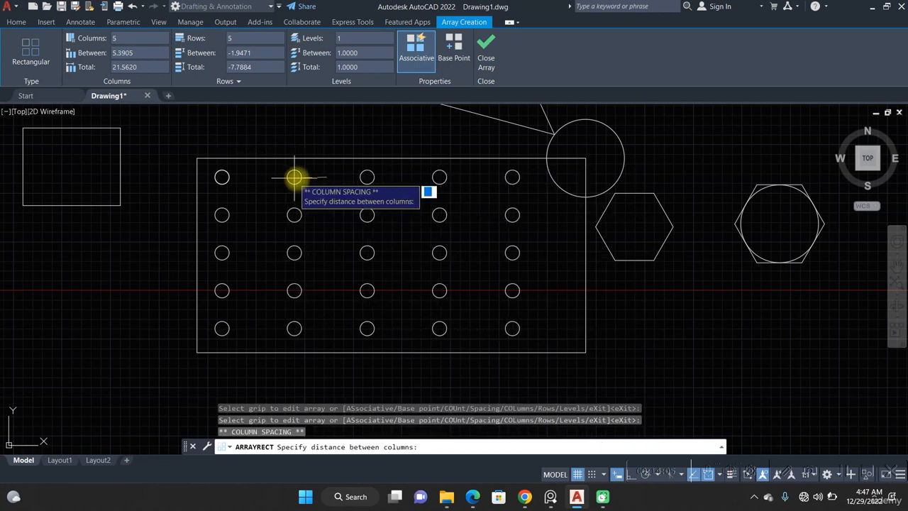
click(302, 176)
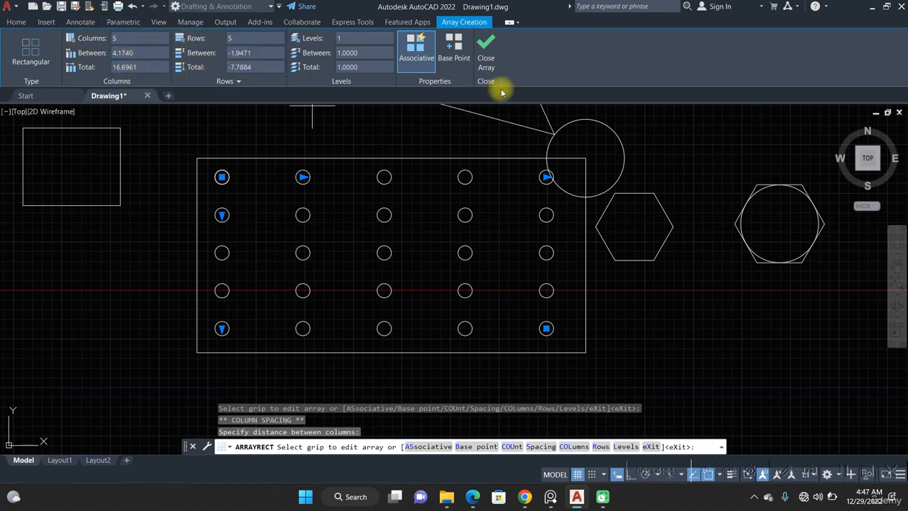
click(480, 57)
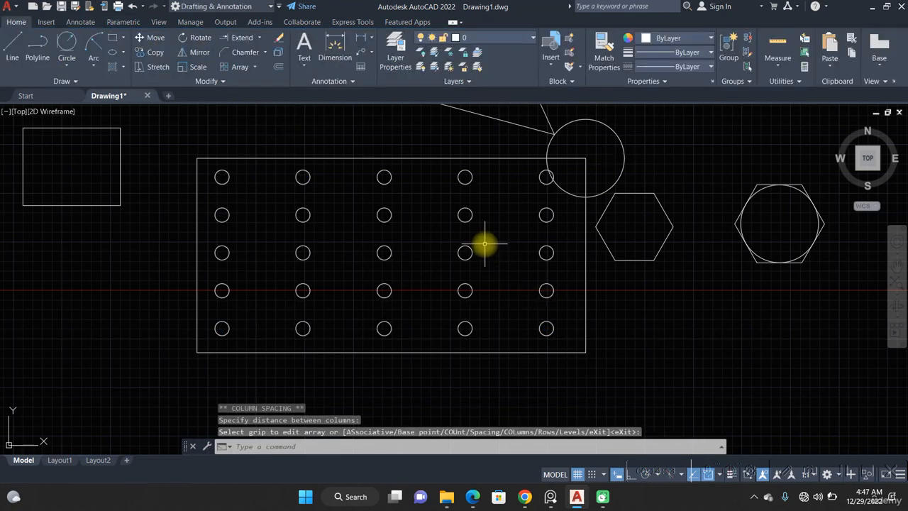
Draw a circle with a radius of about 1.52 in the empty area above the long sloping line's right part
middle_drag(449, 249, 171, 303)
scroll(490, 277, down, 2)
middle_drag(304, 326, 47, 393)
scroll(391, 314, up, 1)
middle_drag(391, 314, 285, 328)
scroll(296, 264, up, 2)
text(c)
key(Return)
click(334, 191)
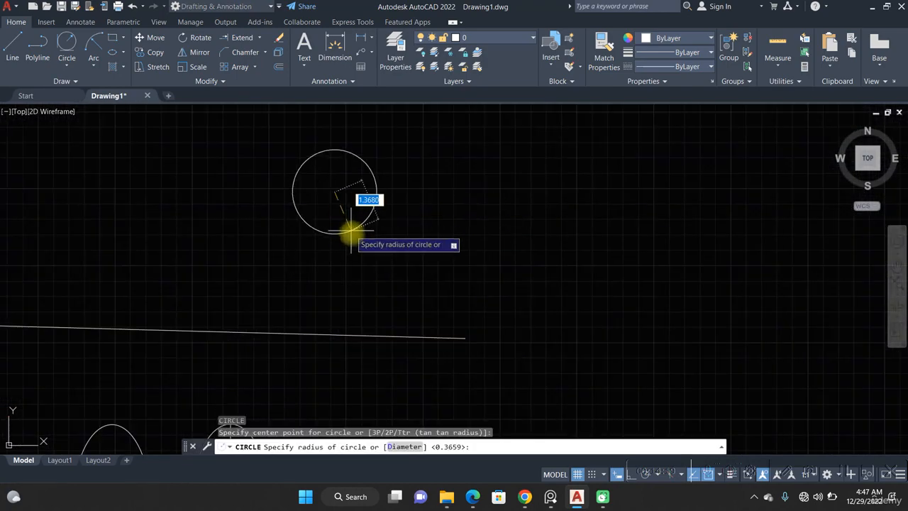
click(358, 234)
Draw a small circle with a radius of about 0.27 centred on the top quadrant of the new circle
middle_drag(267, 151, 198, 197)
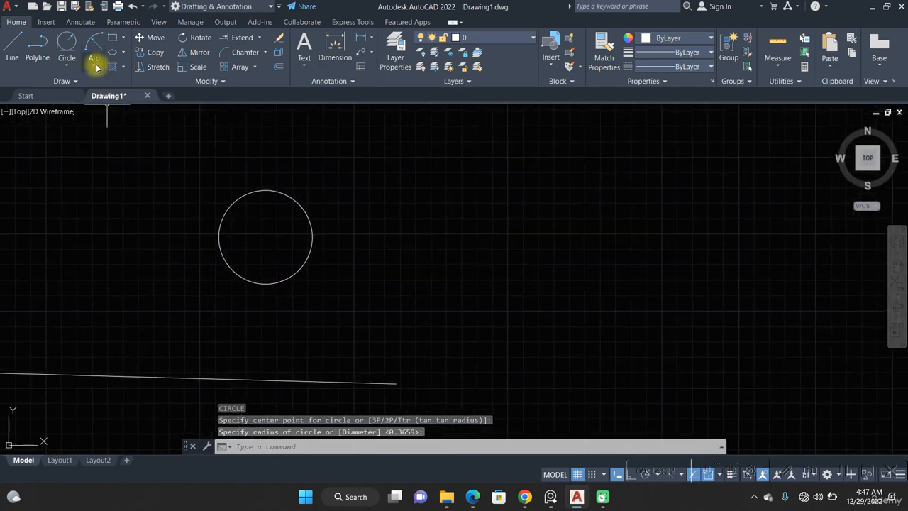
click(254, 68)
click(300, 243)
text(c)
key(Return)
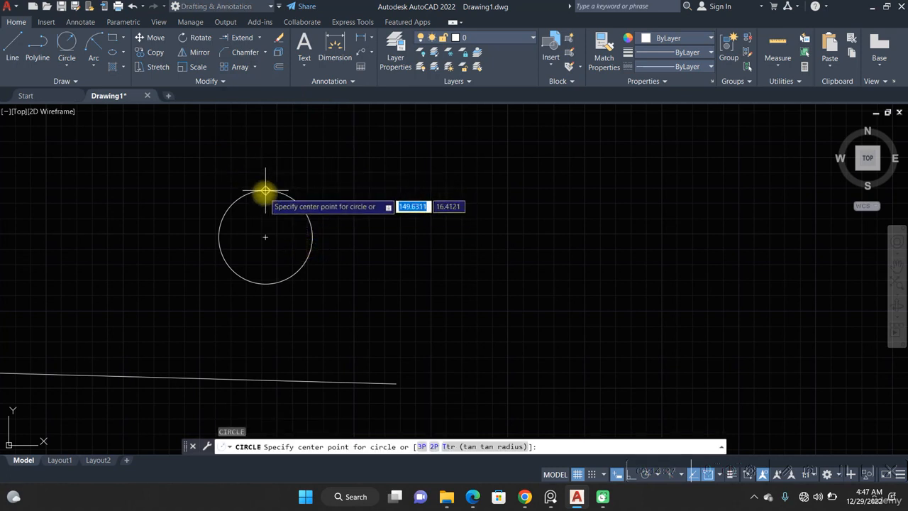
click(266, 190)
click(266, 198)
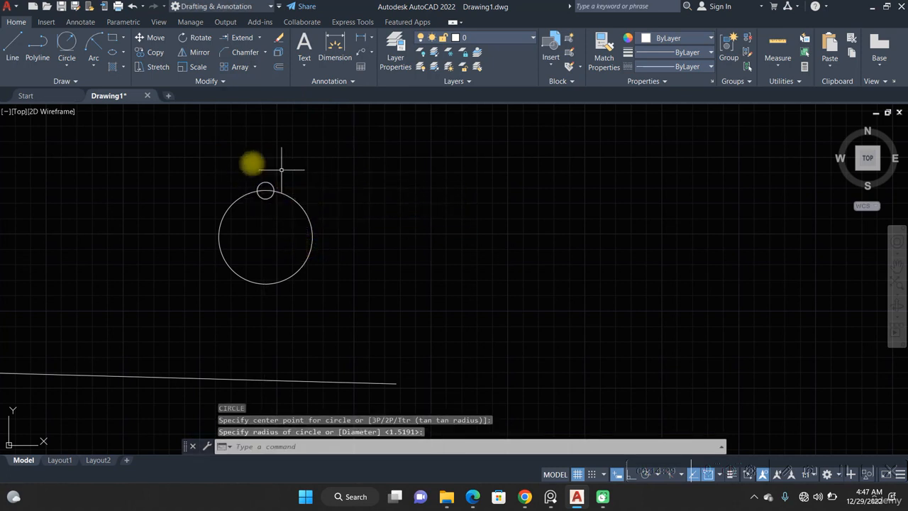
Create a polar array of the small circle about the larger circle's centre, with a fill angle of 180 degrees
click(254, 67)
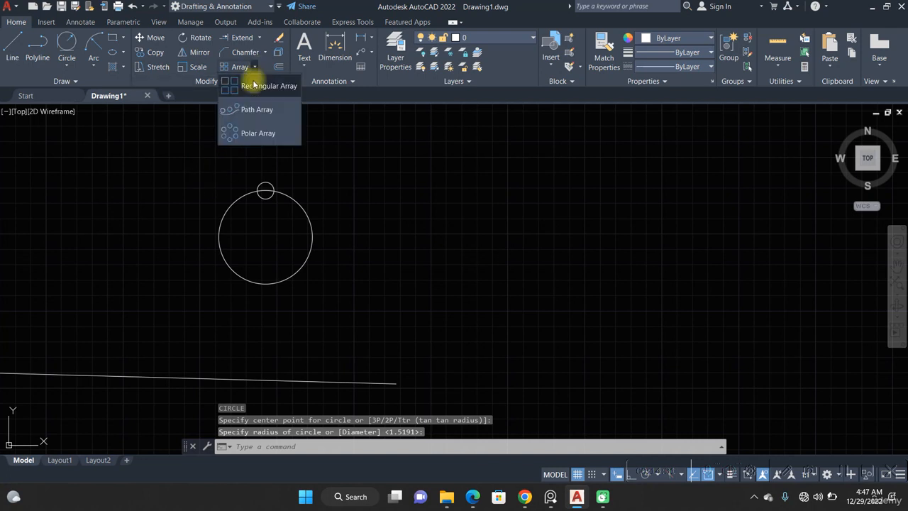
click(248, 132)
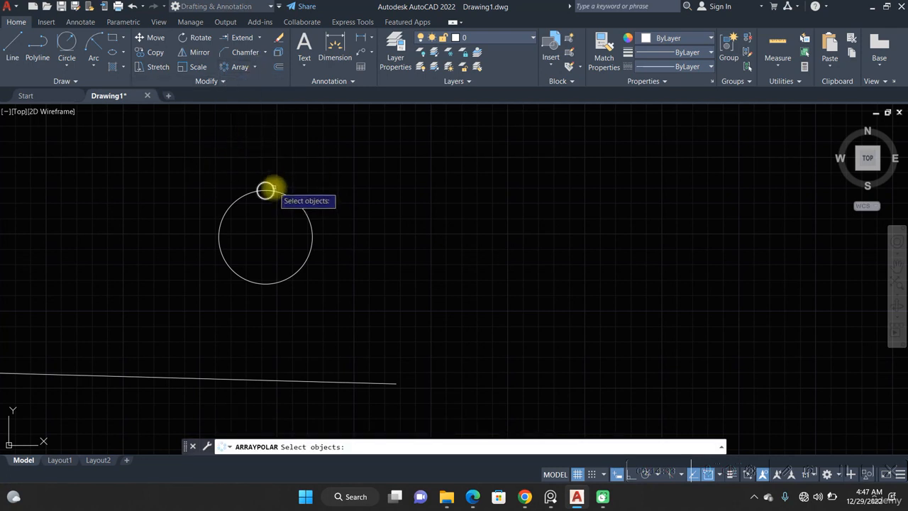
click(265, 190)
key(Return)
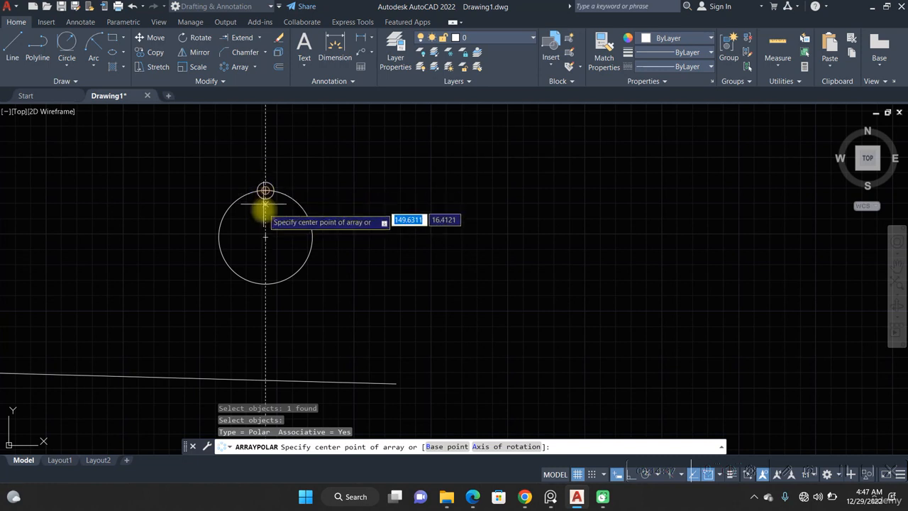
click(266, 237)
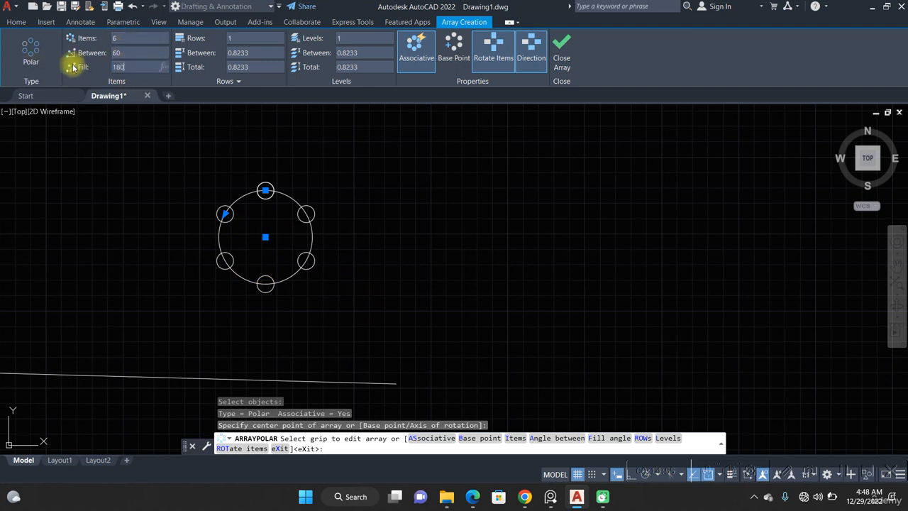
key(Return)
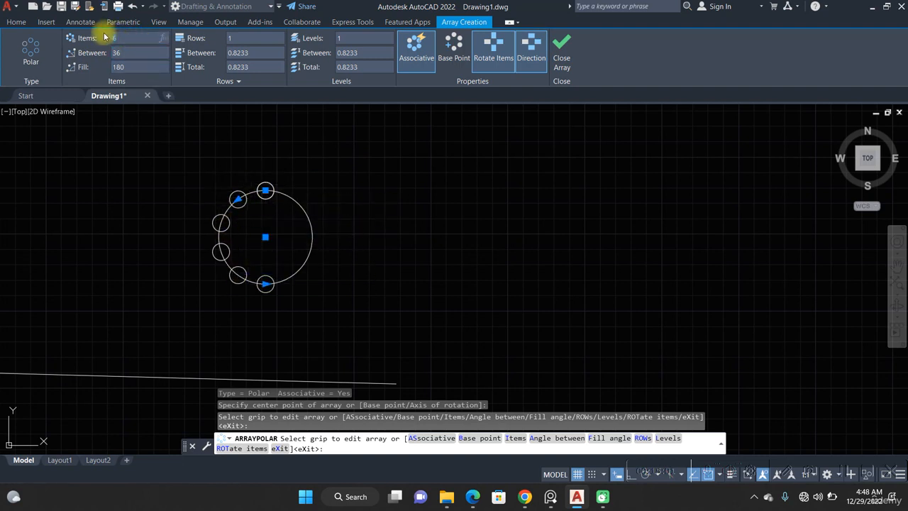
Set the polar array to 4 items over a 360-degree fill angle and finish the array
key(Return)
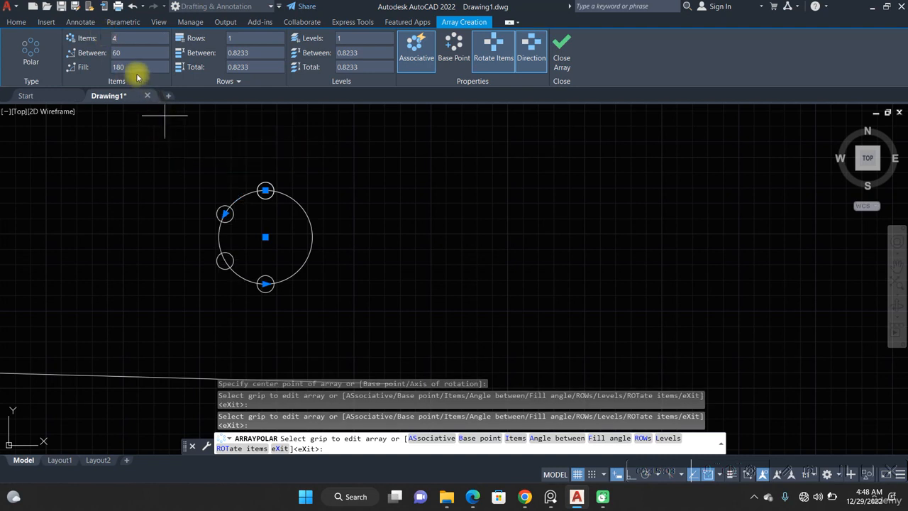
click(103, 67)
text(36)
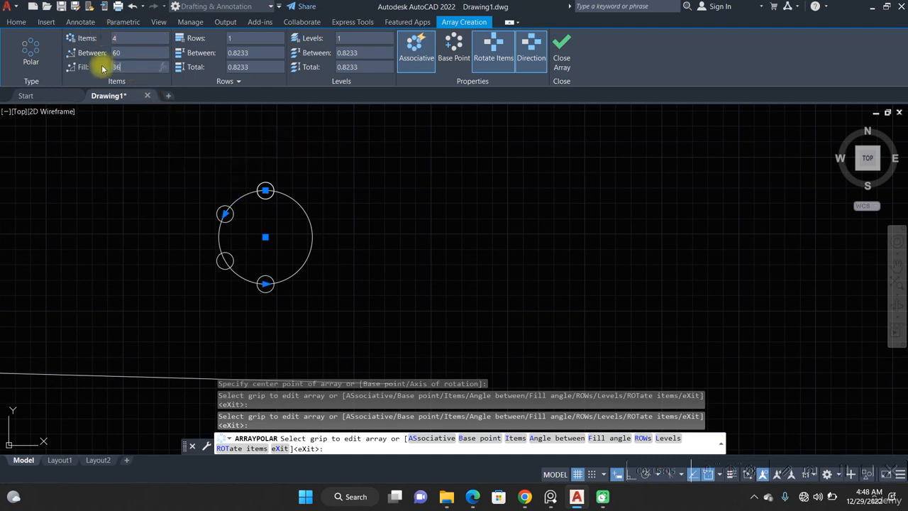
text(0)
key(Return)
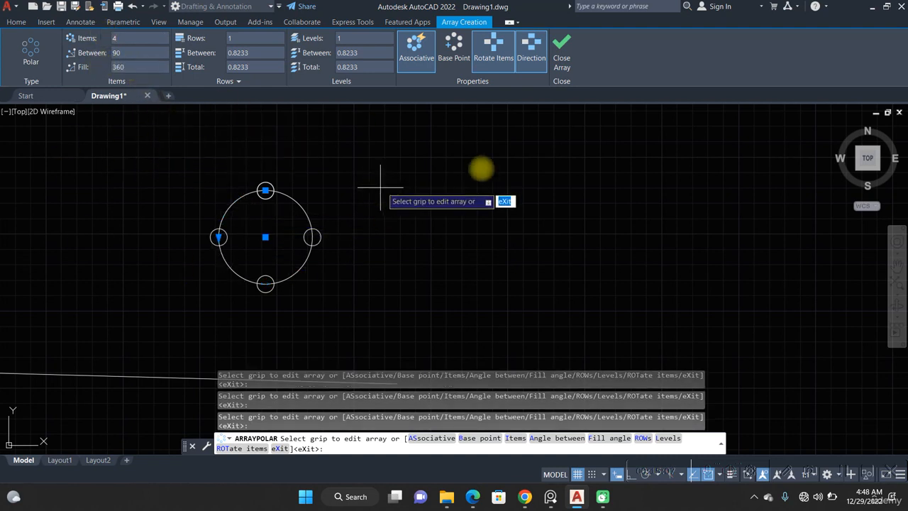
click(561, 43)
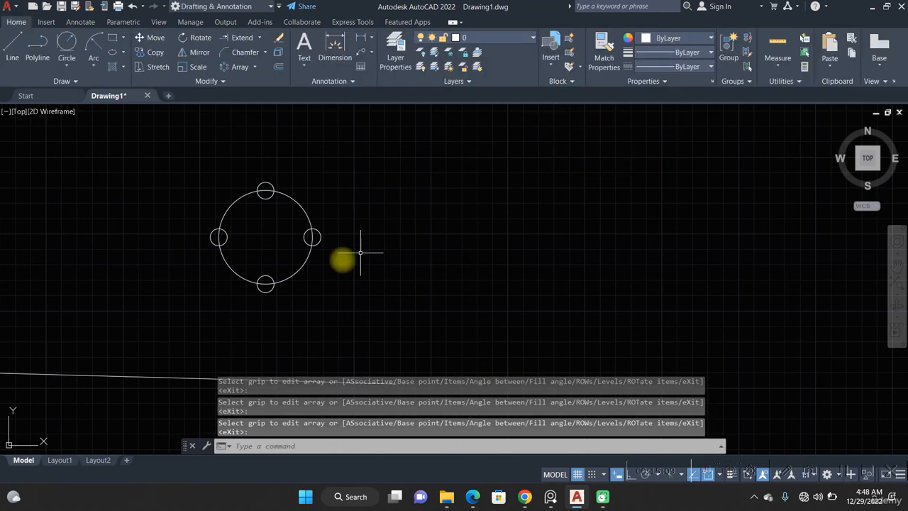
Draw a small circle centred on the left endpoint of the long sloping line
scroll(276, 252, down, 3)
scroll(227, 290, up, 1)
middle_drag(226, 273, 306, 221)
scroll(216, 252, up, 1)
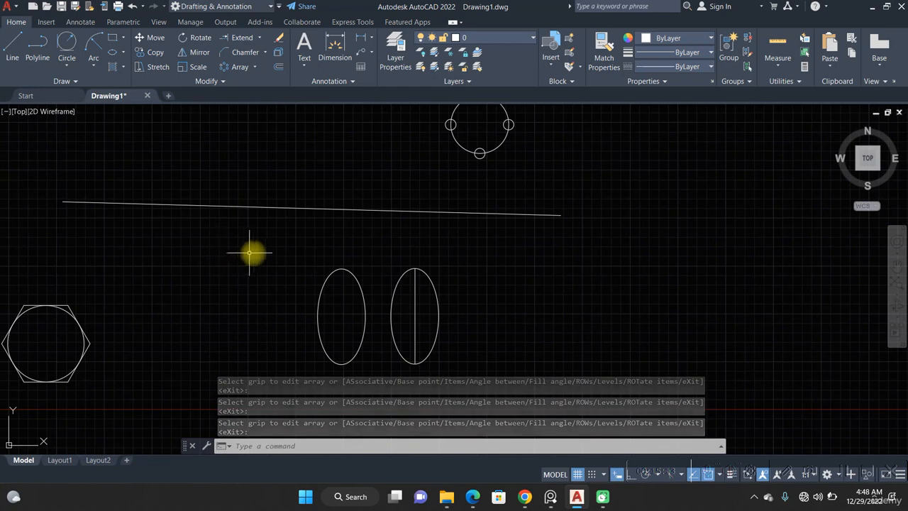
text(c)
key(Return)
middle_drag(174, 231, 254, 252)
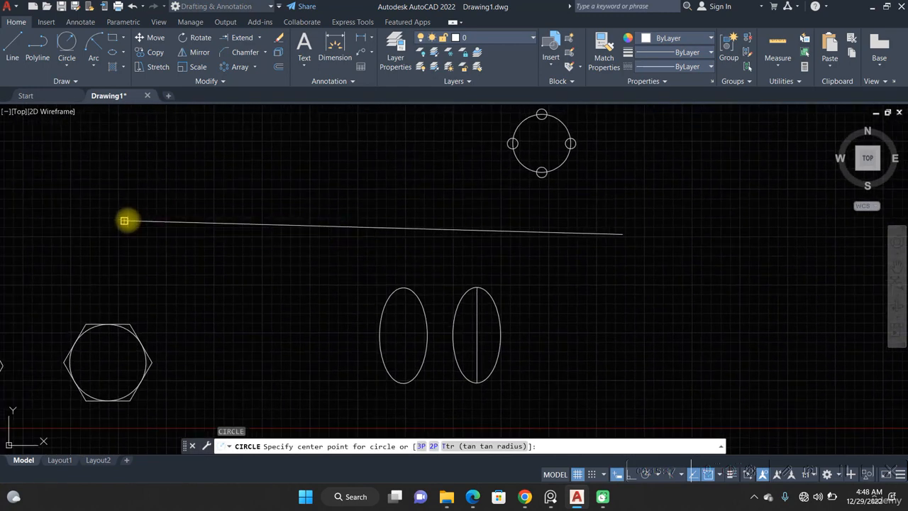
click(124, 221)
key(Return)
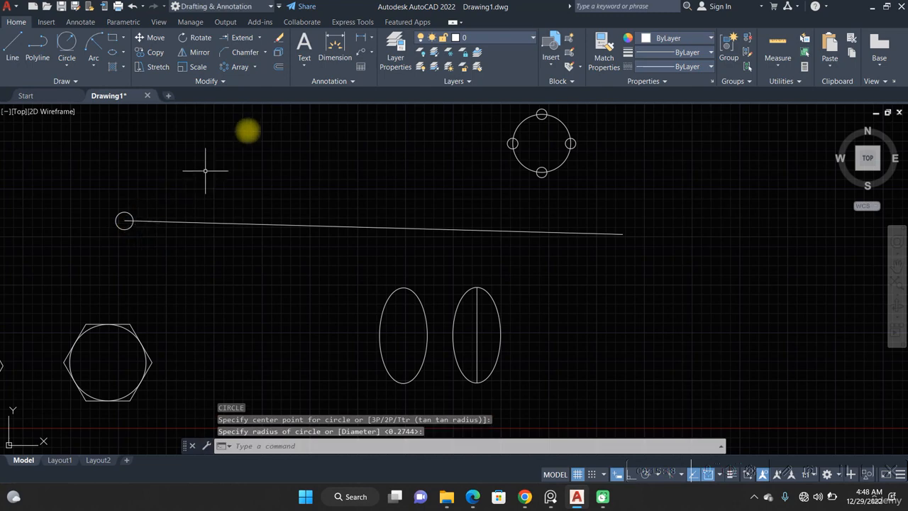
Create a path array of the small circle at the sloping line's left end, using the long line as the path
click(253, 67)
click(245, 110)
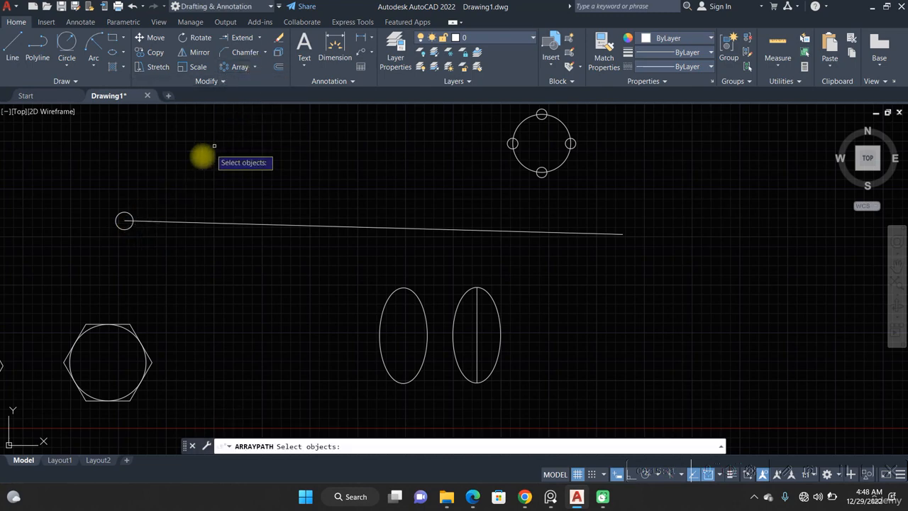
click(124, 221)
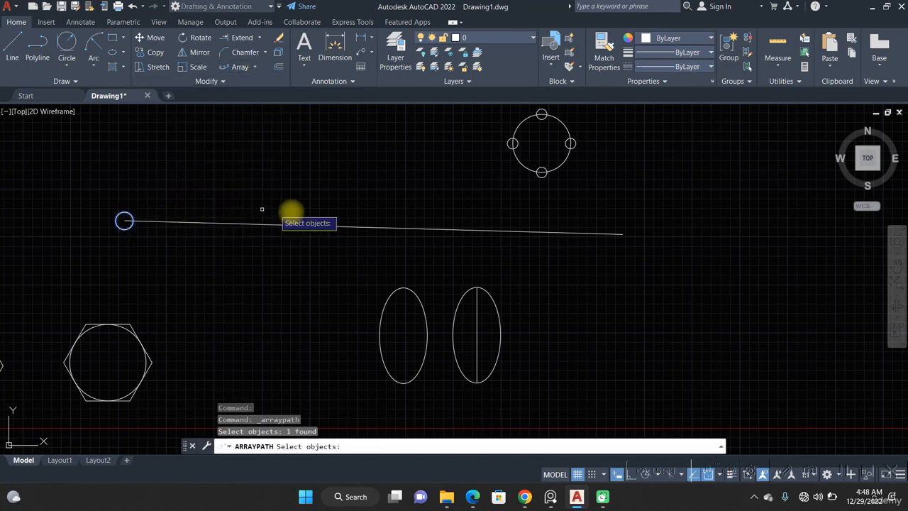
key(Return)
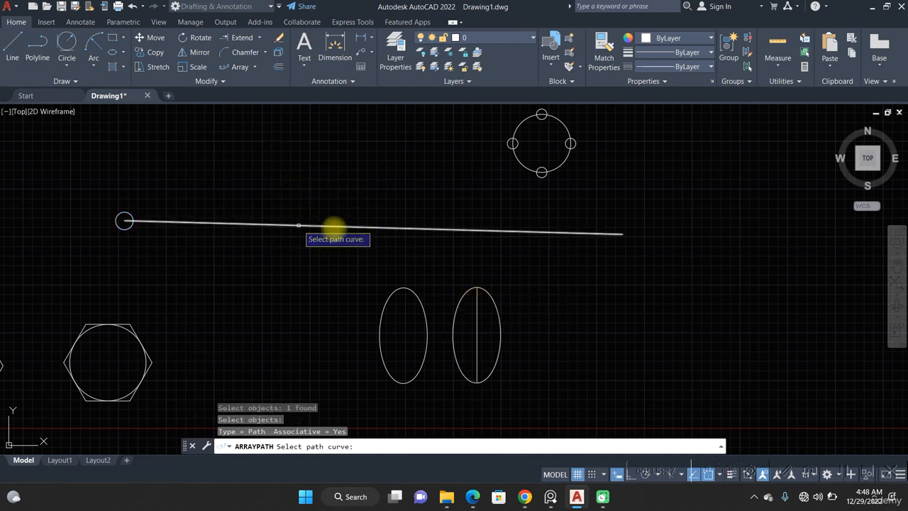
click(850, 473)
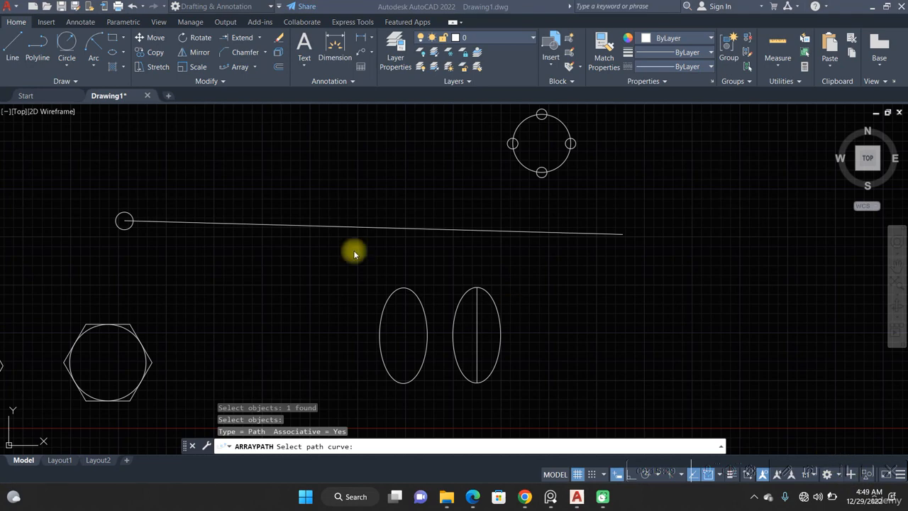
click(297, 231)
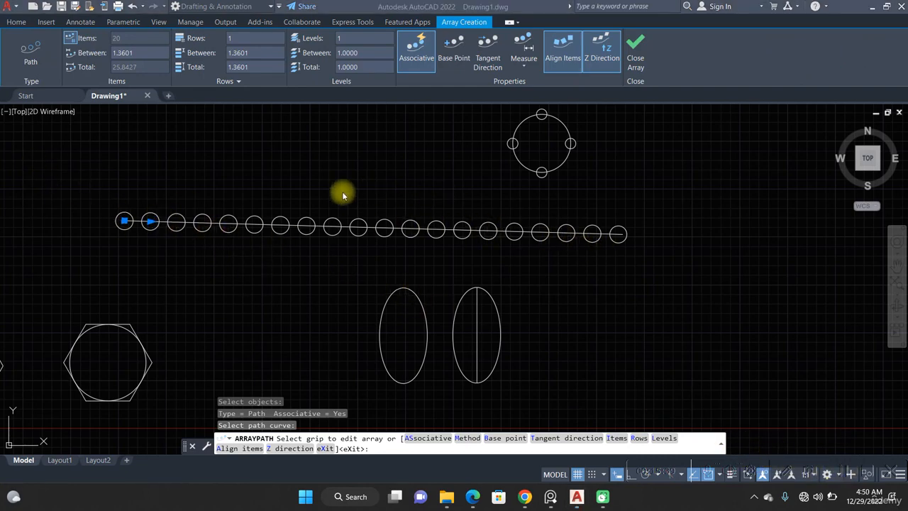
Widen the path array's item spacing so that four circles are spread along the sloping line, and finish the array
click(150, 222)
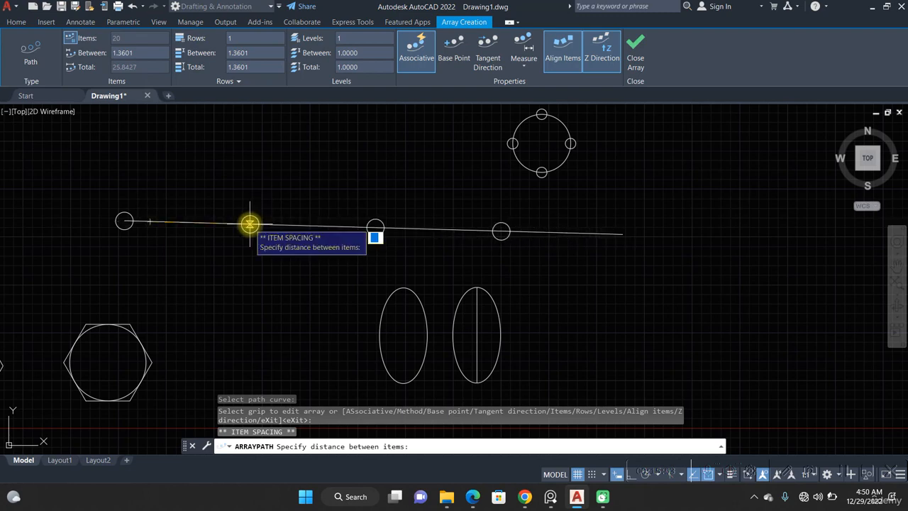
click(250, 224)
key(Escape)
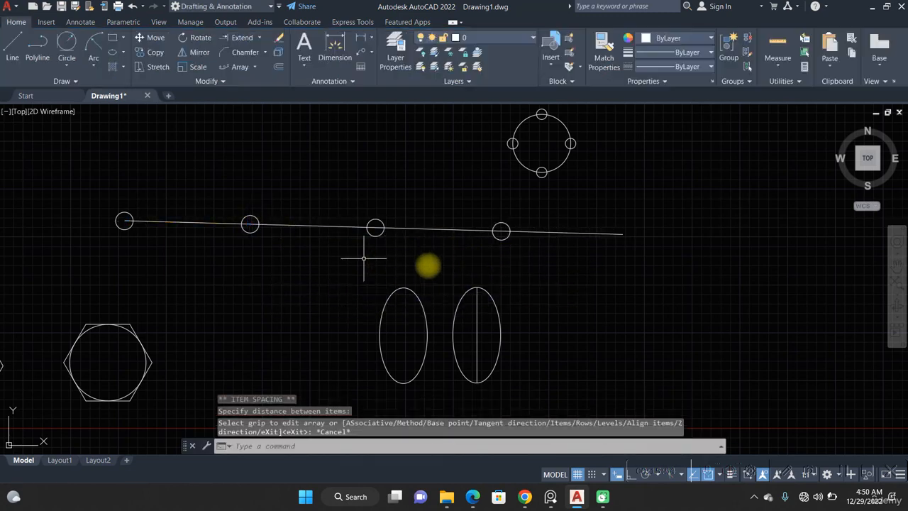
Draw a wavy spline through six fit points in the empty area to the right of the sloping line
text(spl)
key(Return)
middle_drag(628, 300, 217, 322)
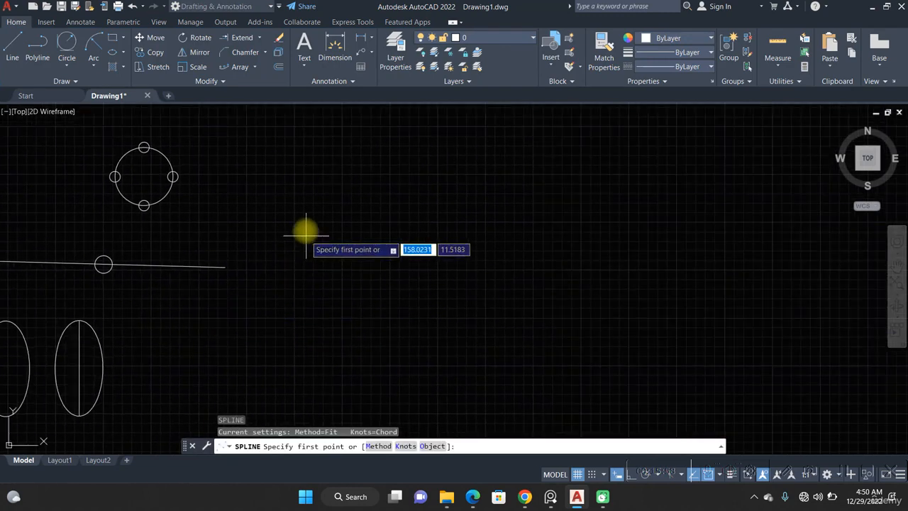
click(289, 189)
click(363, 287)
click(474, 225)
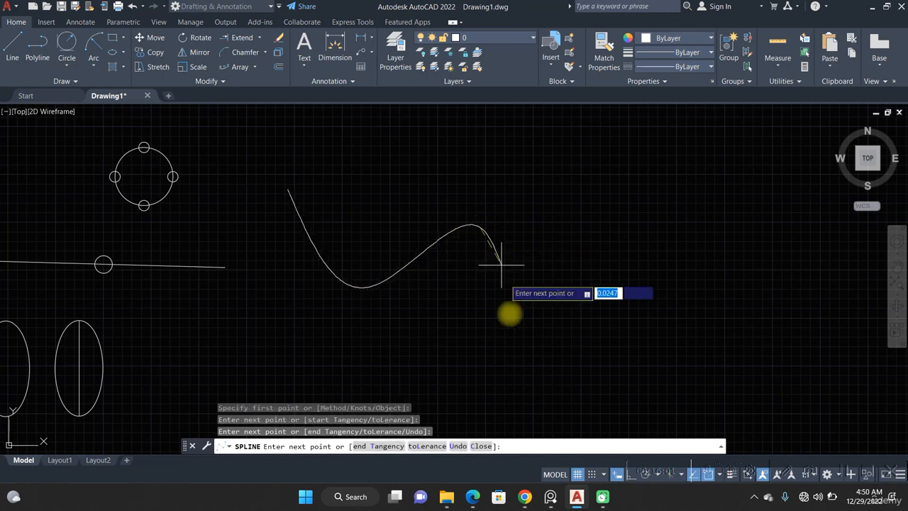
click(515, 319)
click(609, 258)
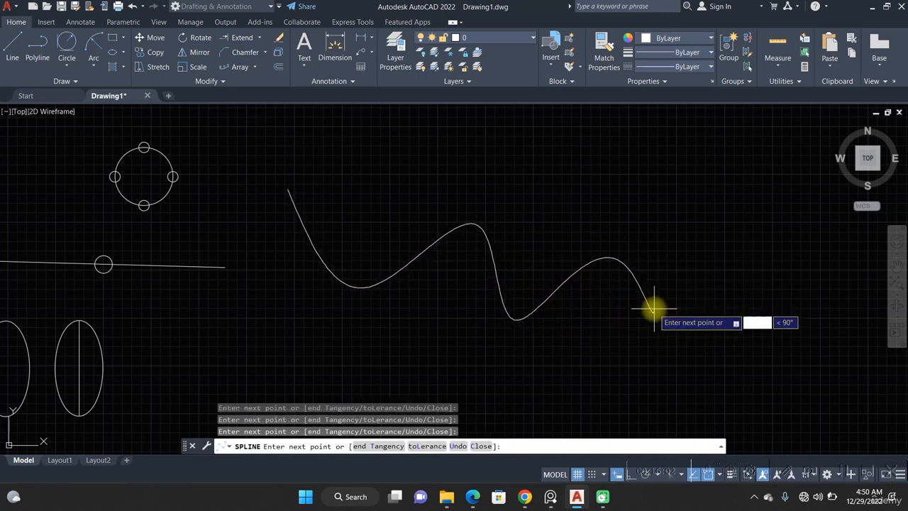
click(653, 308)
key(Return)
Draw a small circle centred on the upper-left endpoint of the wavy spline
text(c)
key(Return)
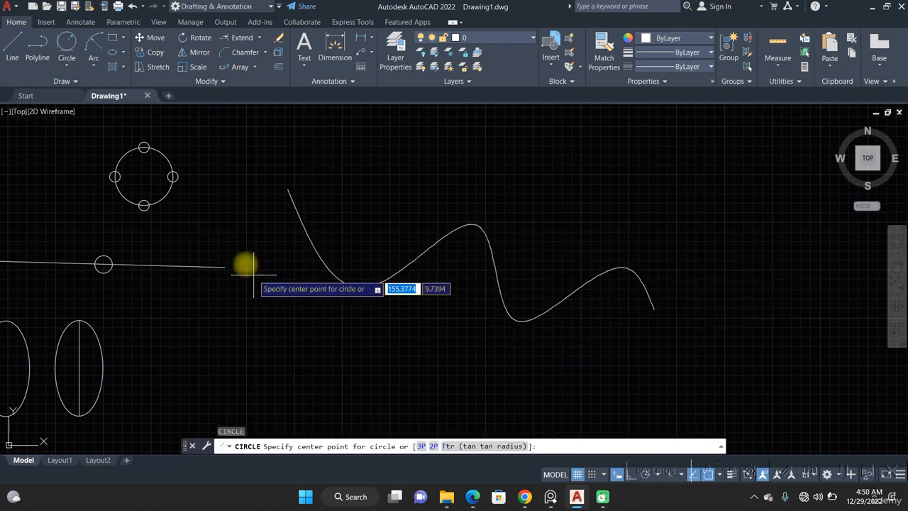
click(287, 190)
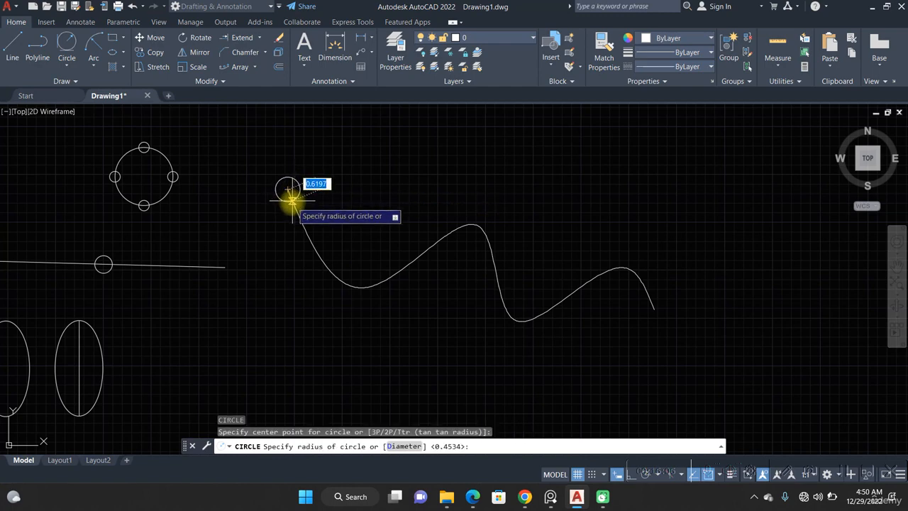
click(286, 176)
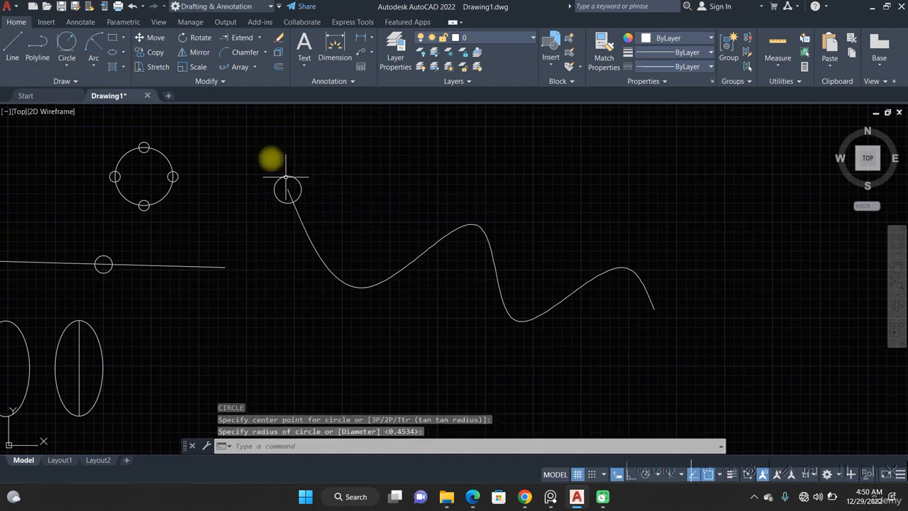
Create a path array of the small circle along the wavy spline with an item spacing of about 3.24, and finish the array
click(237, 68)
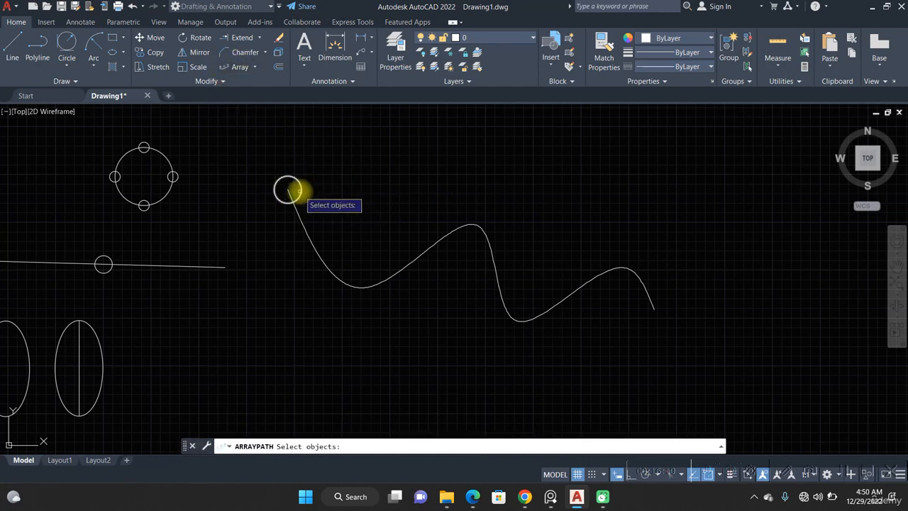
click(298, 190)
key(Return)
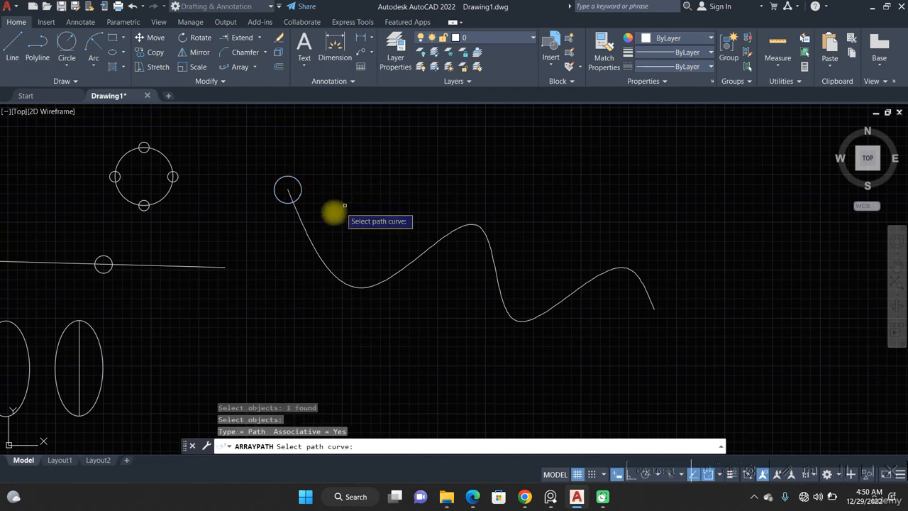
click(305, 231)
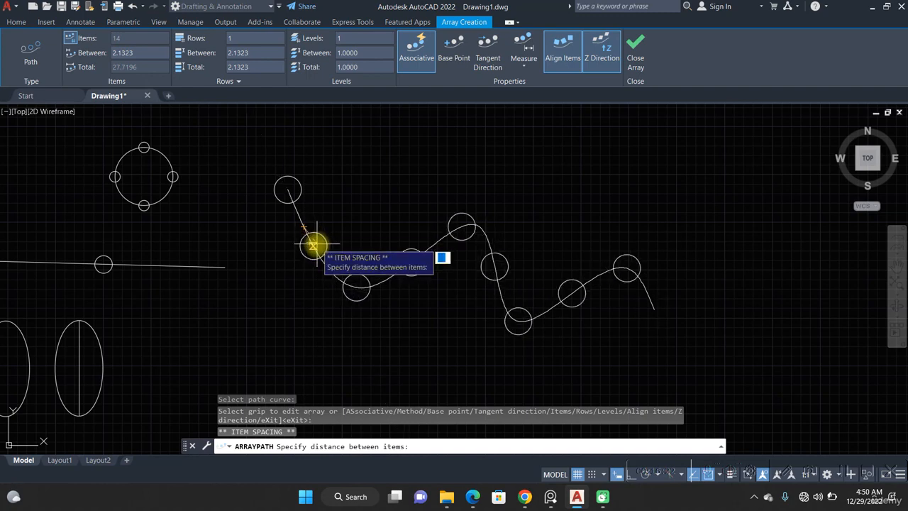
click(313, 246)
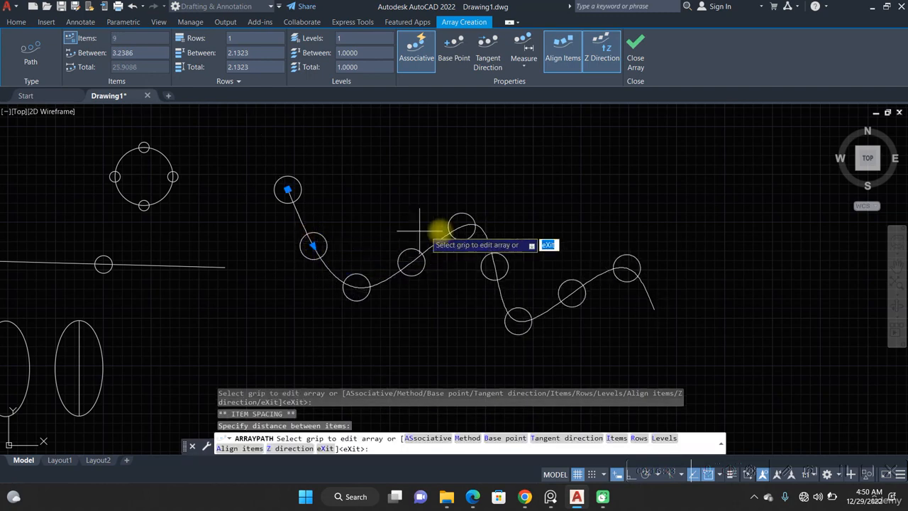
click(636, 48)
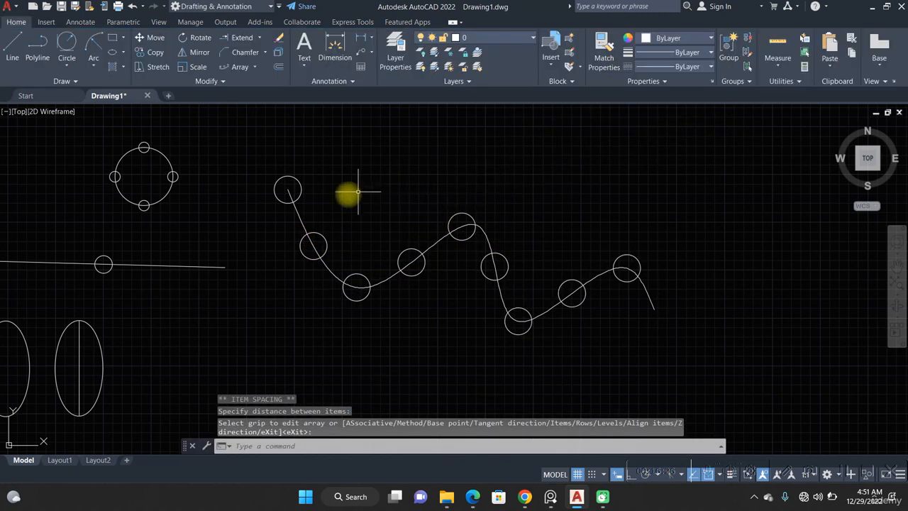